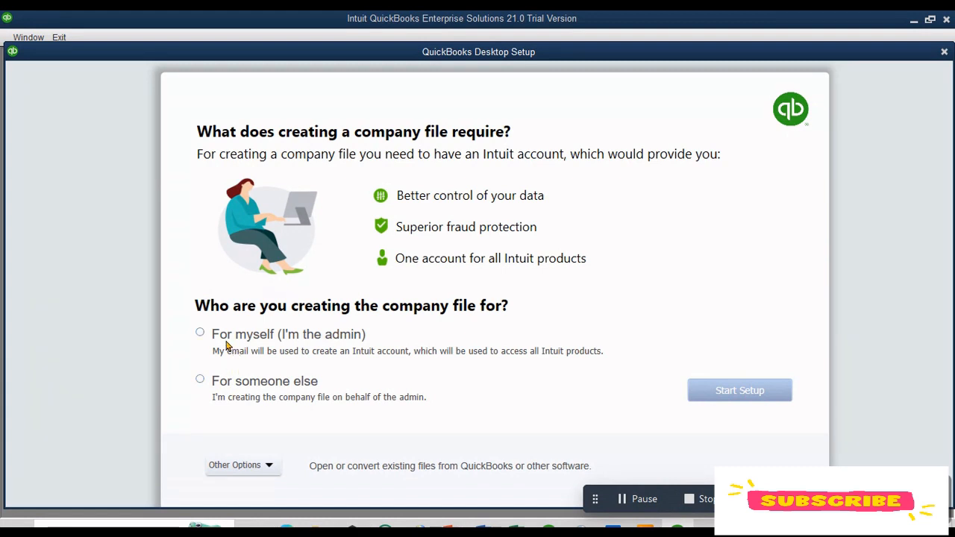
Step: Choose to create the company file for yourself as the admin and start the setup
left_click(221, 337)
left_click(749, 403)
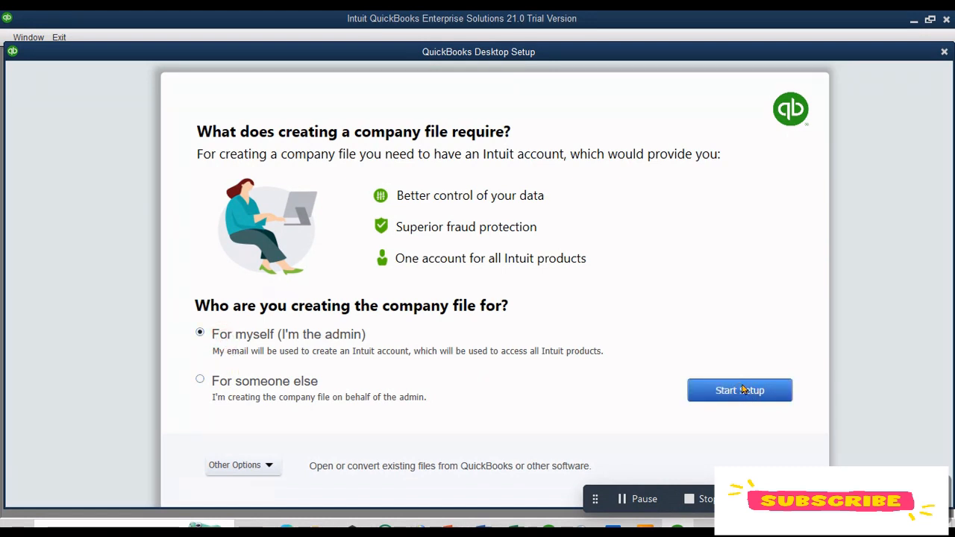
left_click(742, 388)
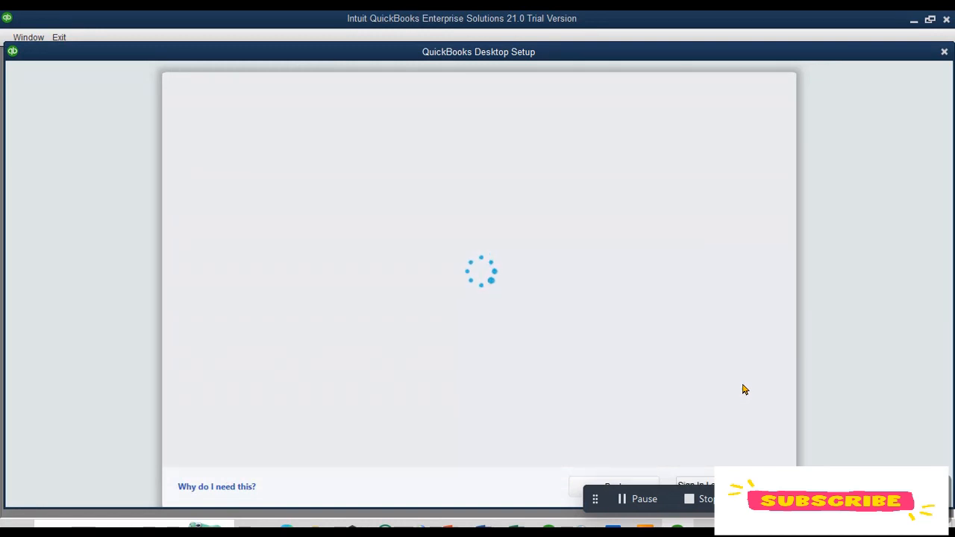
left_click(576, 338)
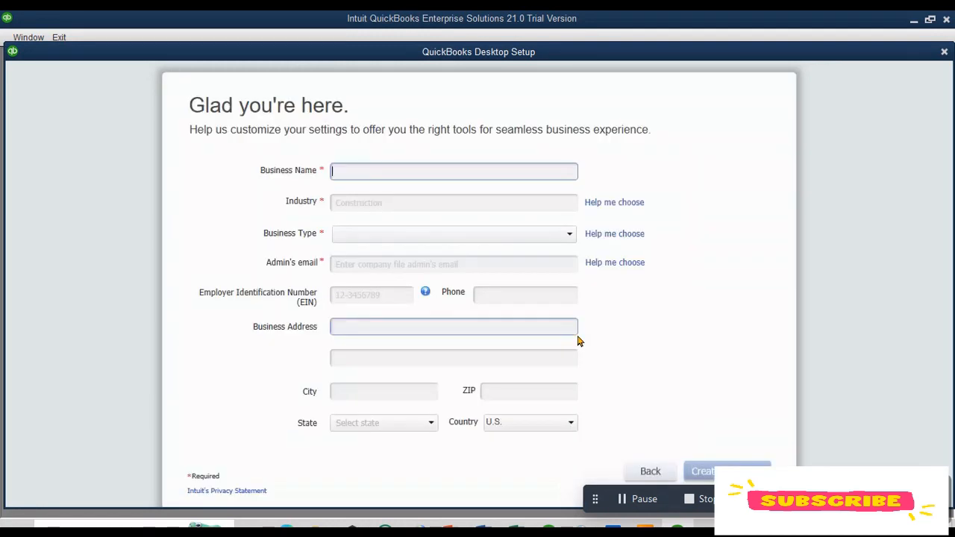
Step: Enter the business name Captain' Lobby and set the industry to Manufacturing
left_click(526, 168)
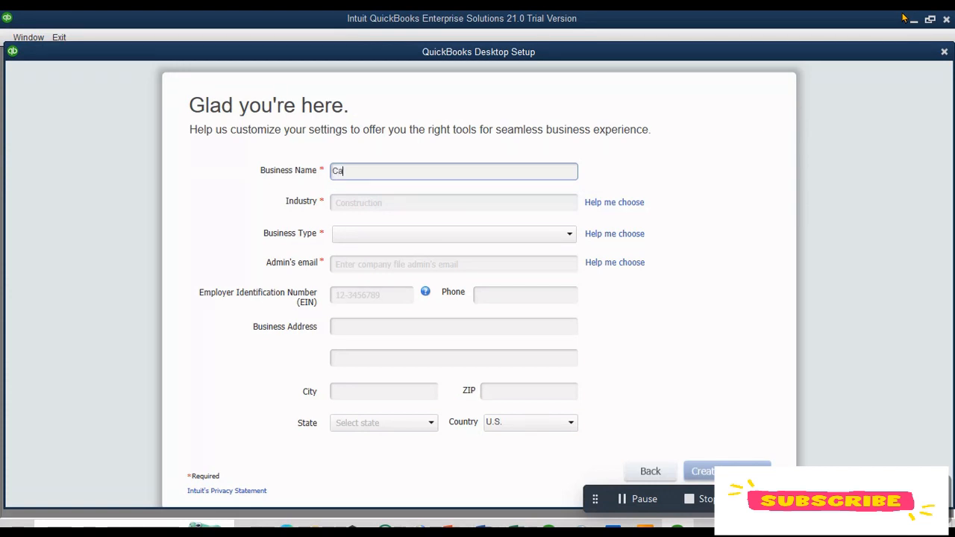
type("Captain' Lobby")
left_click(375, 201)
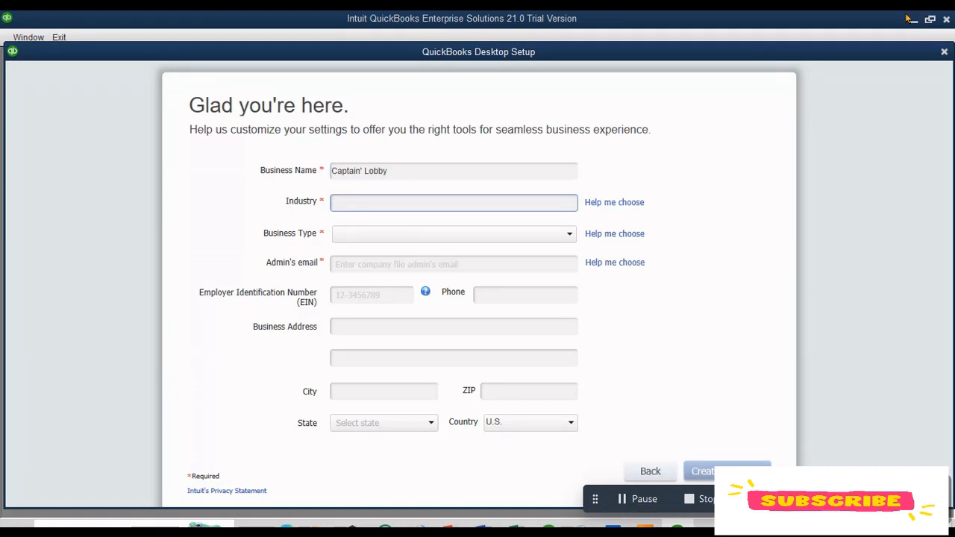
type("MAnu")
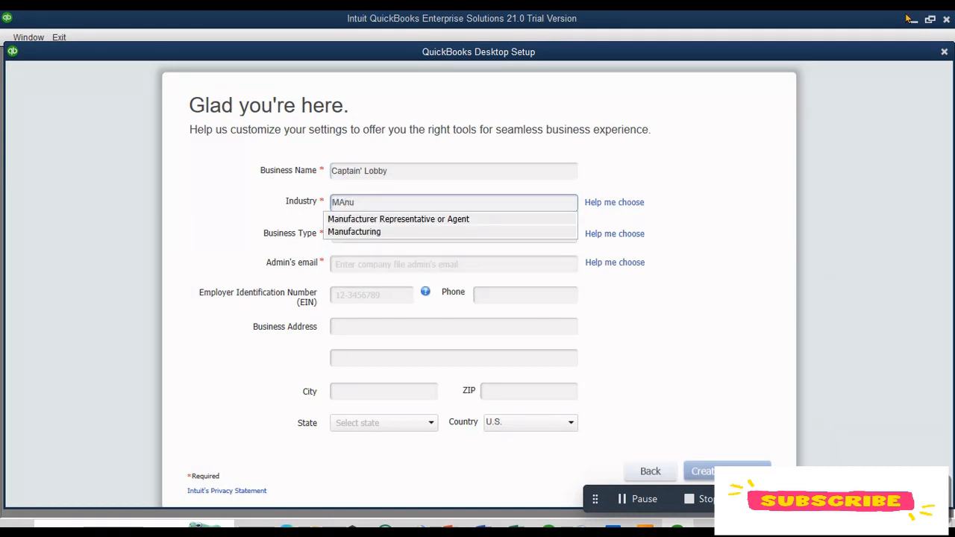
left_click(356, 232)
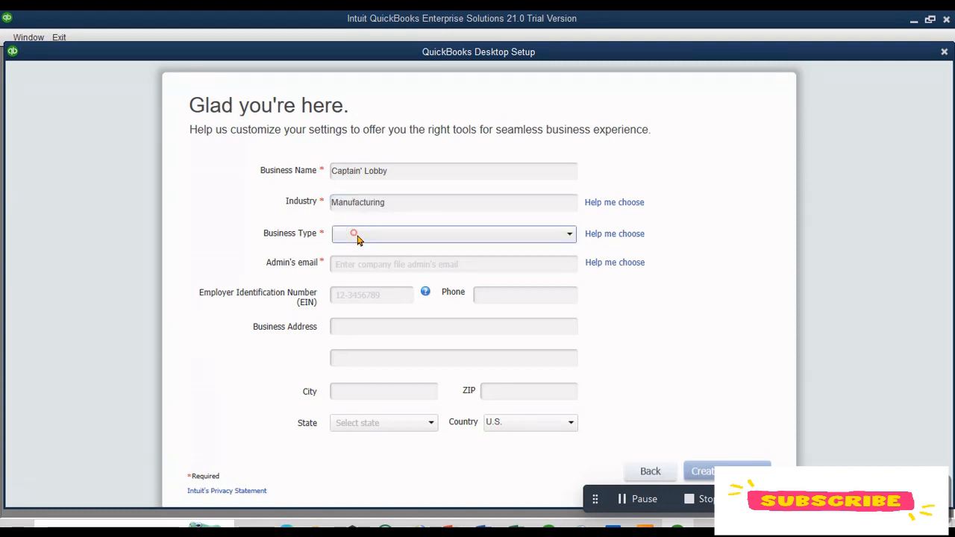
Step: Set the business type to Other / None and fill in the admin's e-mail address
left_click(361, 237)
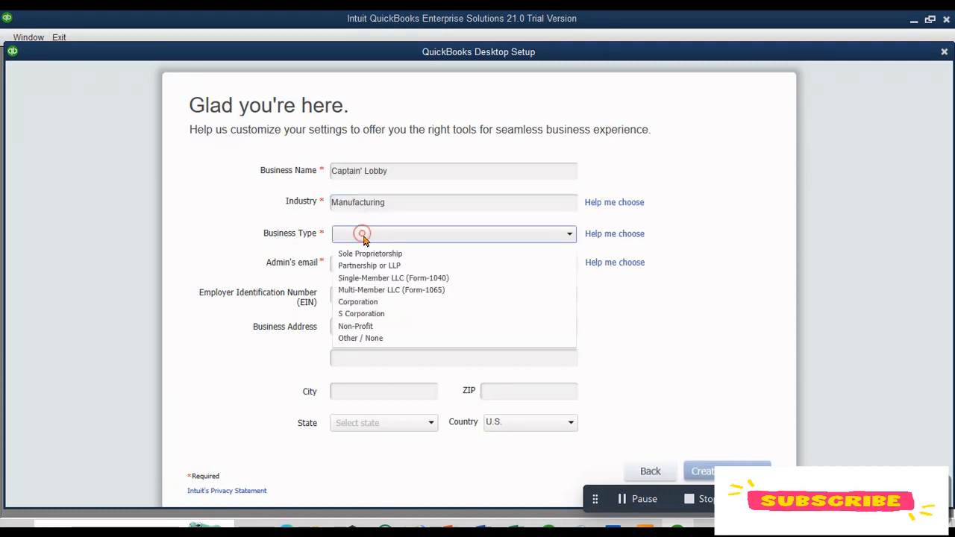
left_click(416, 339)
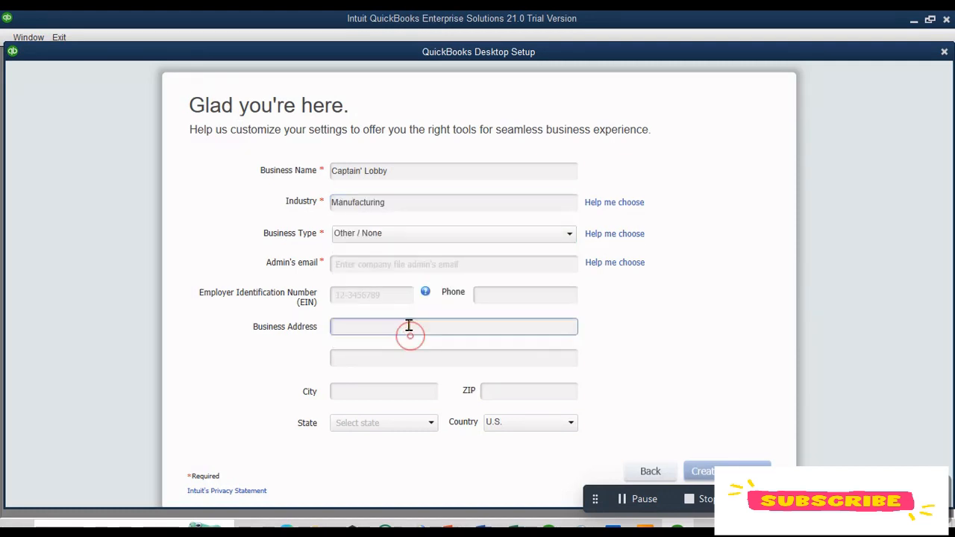
left_click(411, 263)
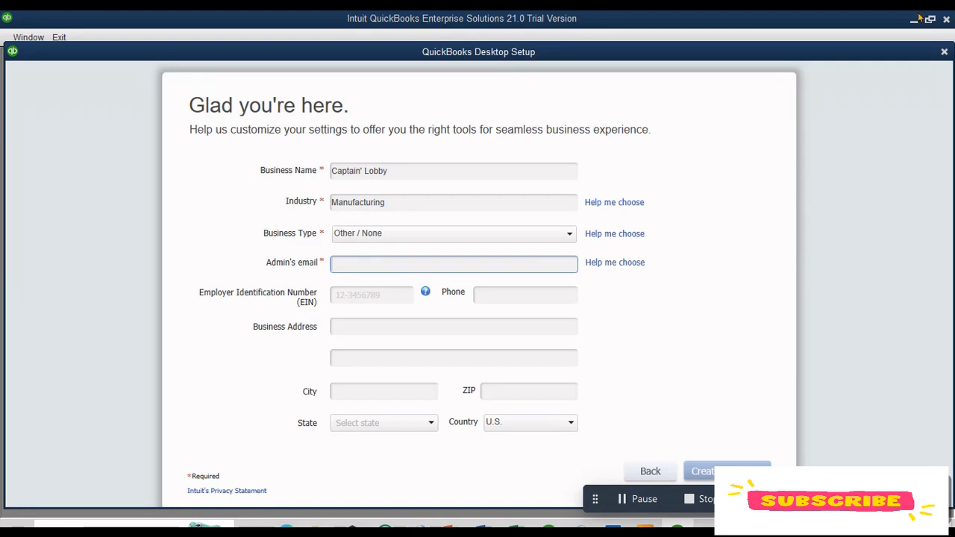
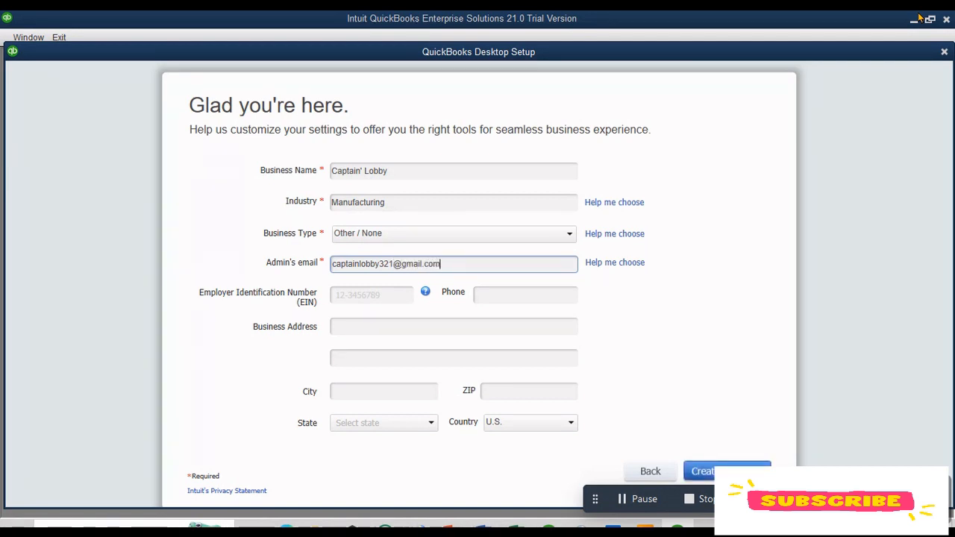
Step: Fill in the business street address and create the company file
left_click(417, 334)
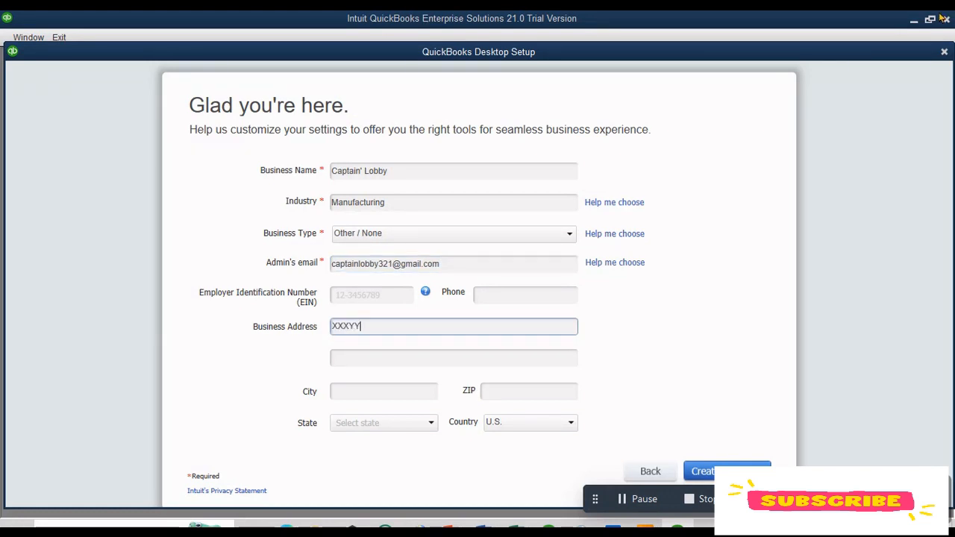
type("XXXYYY 1112@")
type(" Street No VVV")
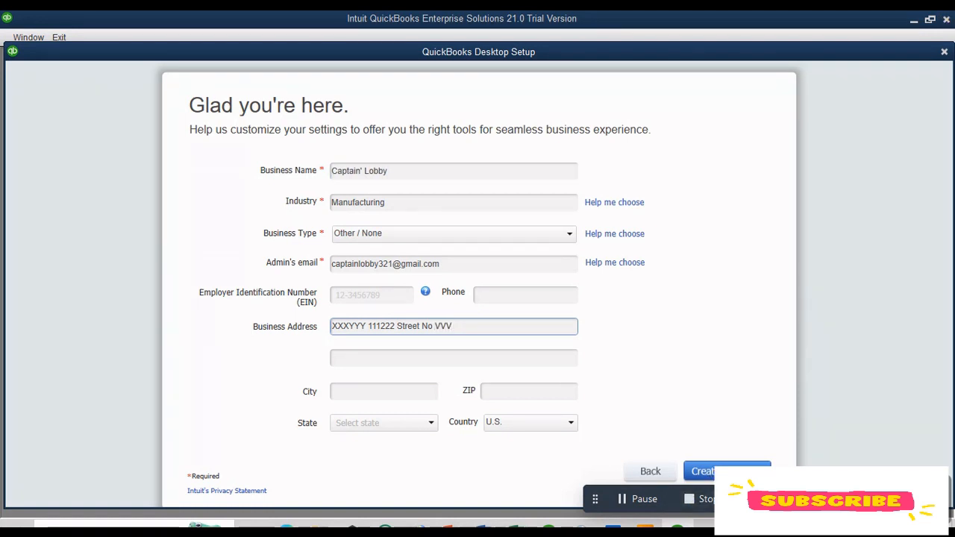
left_click(721, 470)
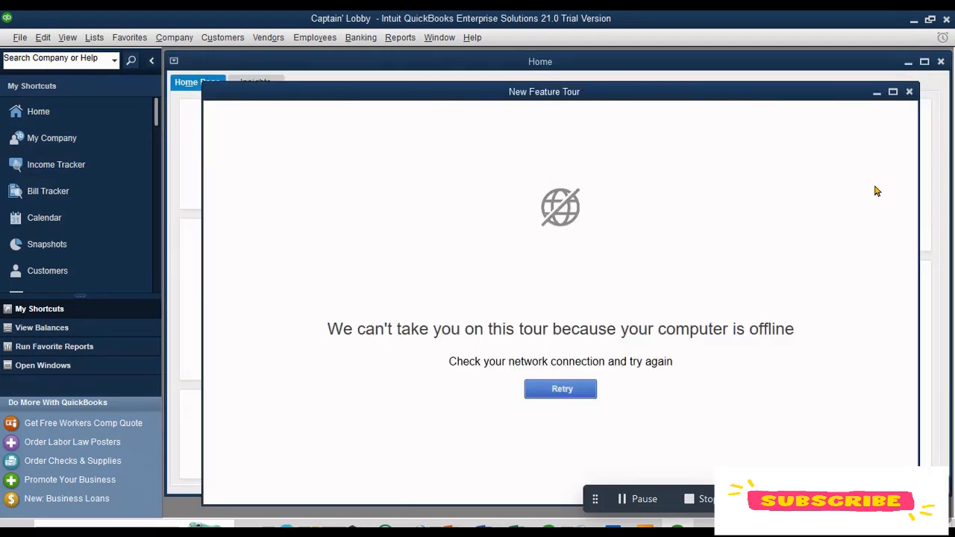
Step: Dismiss the feature tour and turn off showing the Home page when opening a company file in Desktop View preferences
left_click(909, 92)
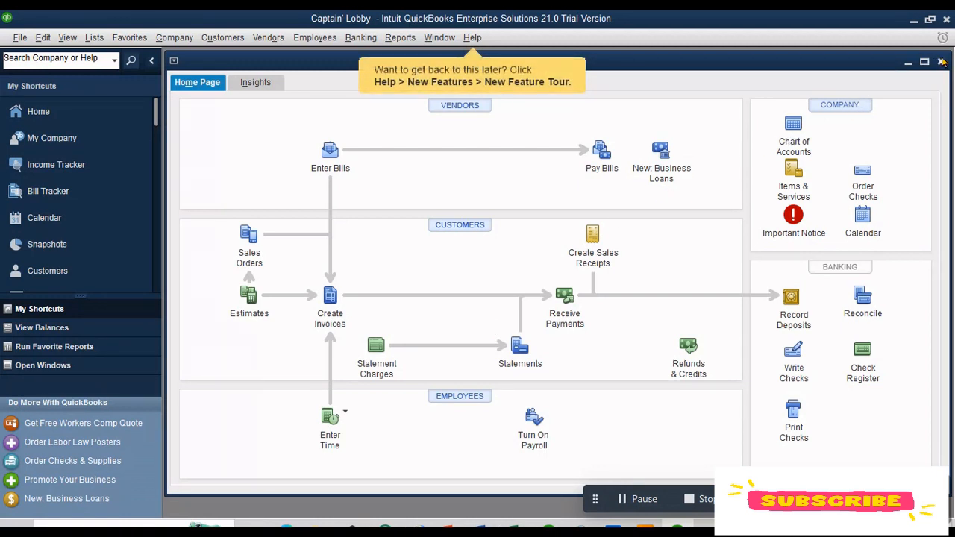
left_click(19, 39)
left_click(40, 38)
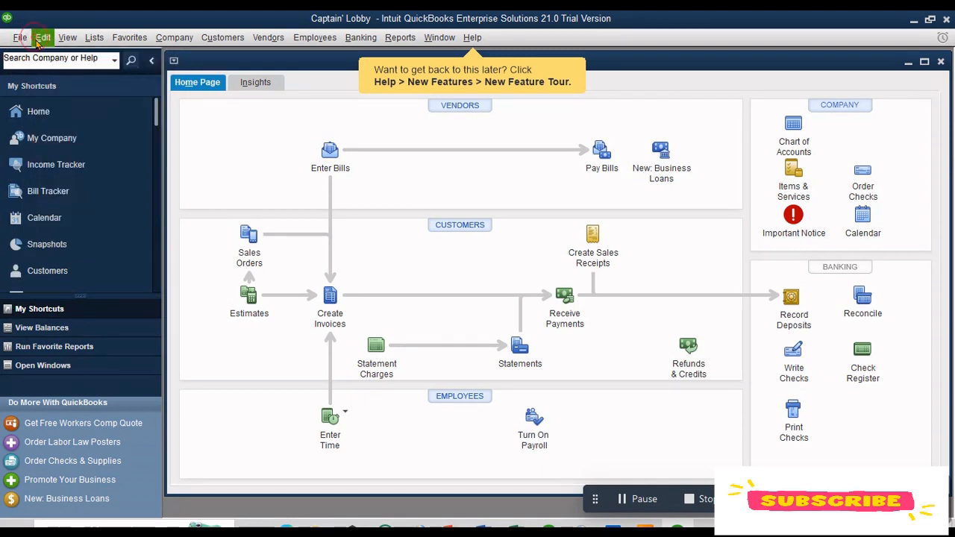
left_click(41, 39)
left_click(72, 235)
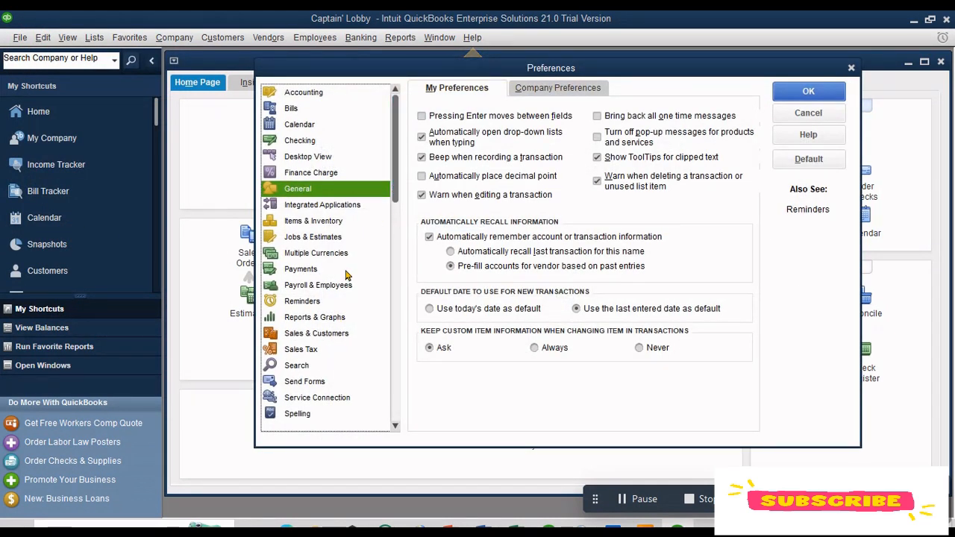
left_click(320, 166)
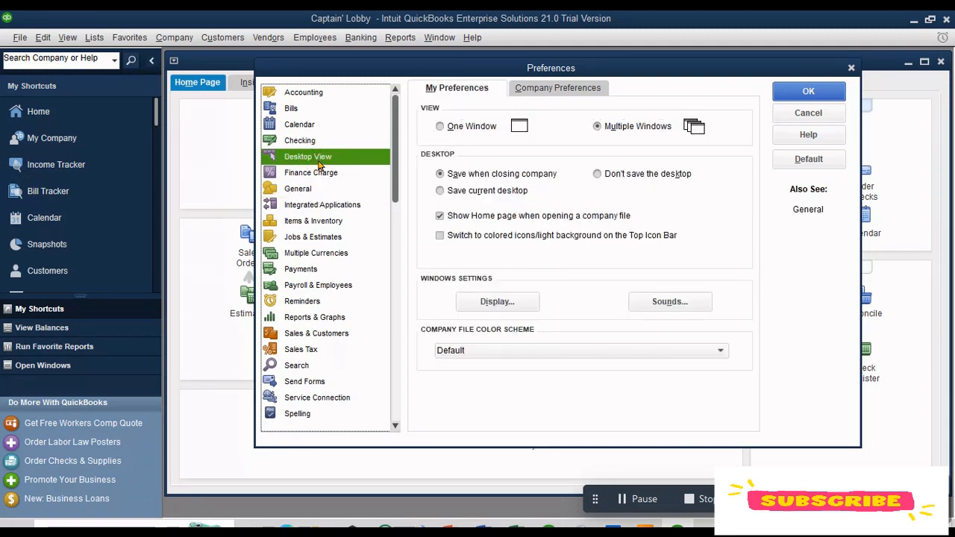
left_click(439, 216)
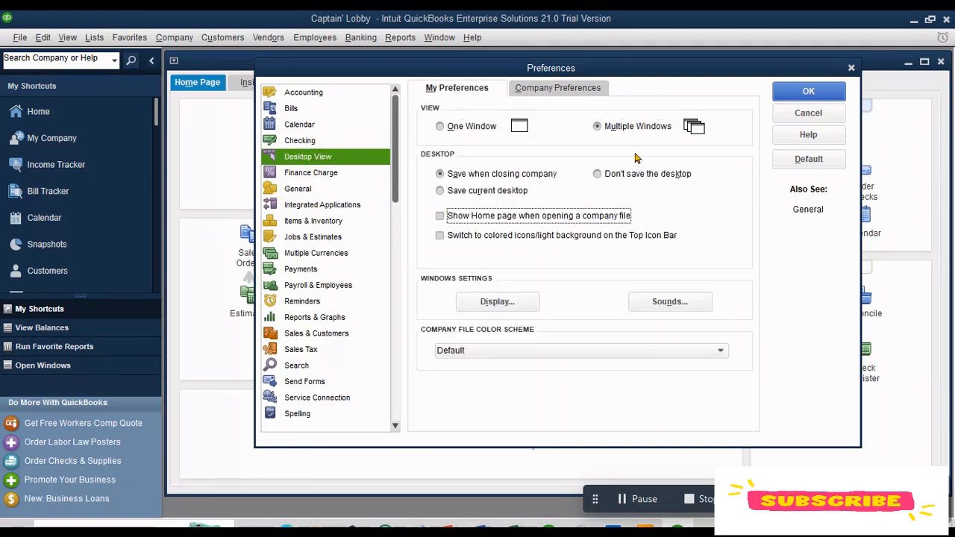
left_click(785, 91)
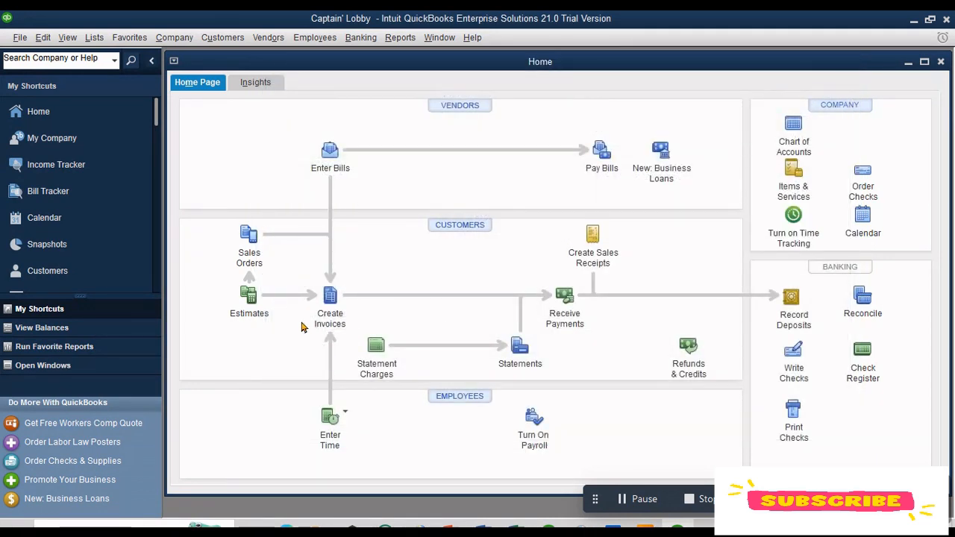
Step: In the Payments company preferences, set sending payment reminders to No
left_click(43, 37)
left_click(73, 235)
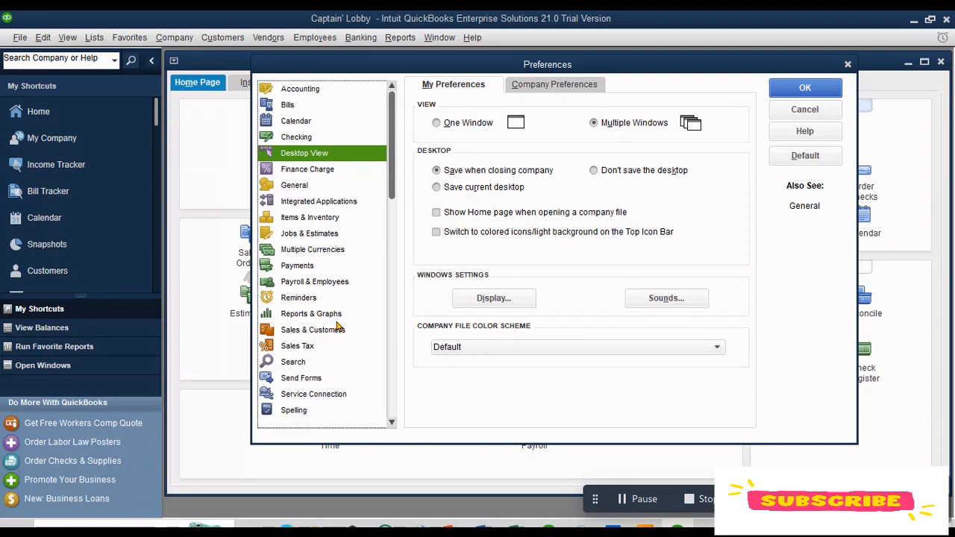
left_click(311, 272)
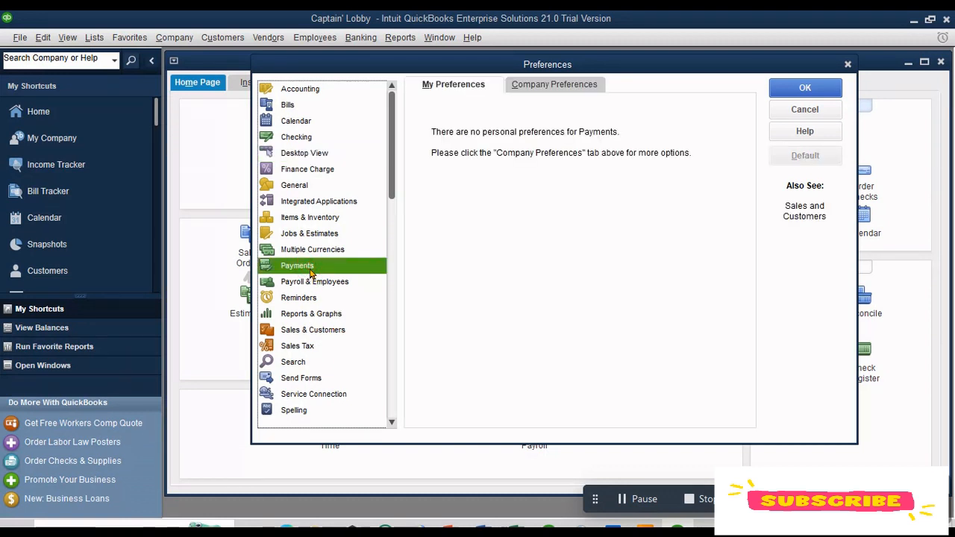
left_click(573, 85)
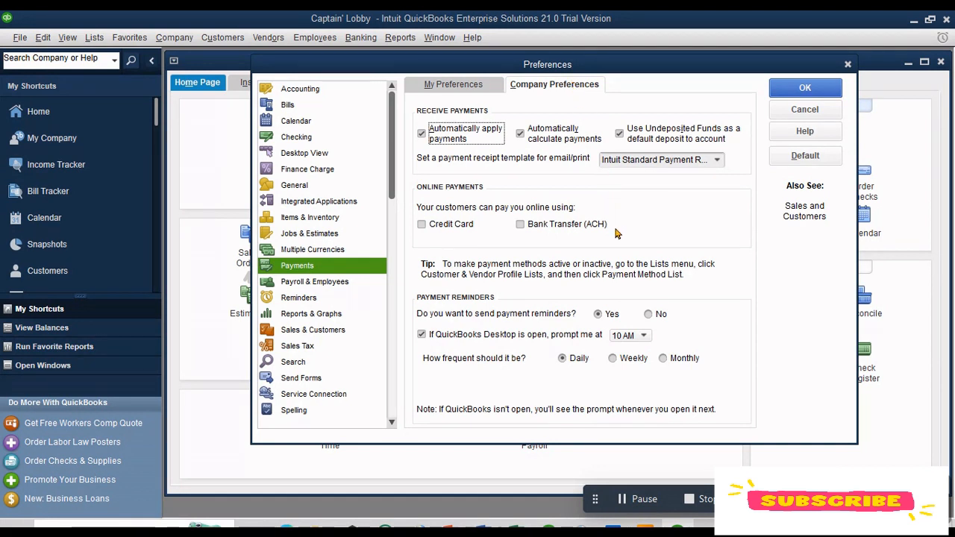
left_click(636, 337)
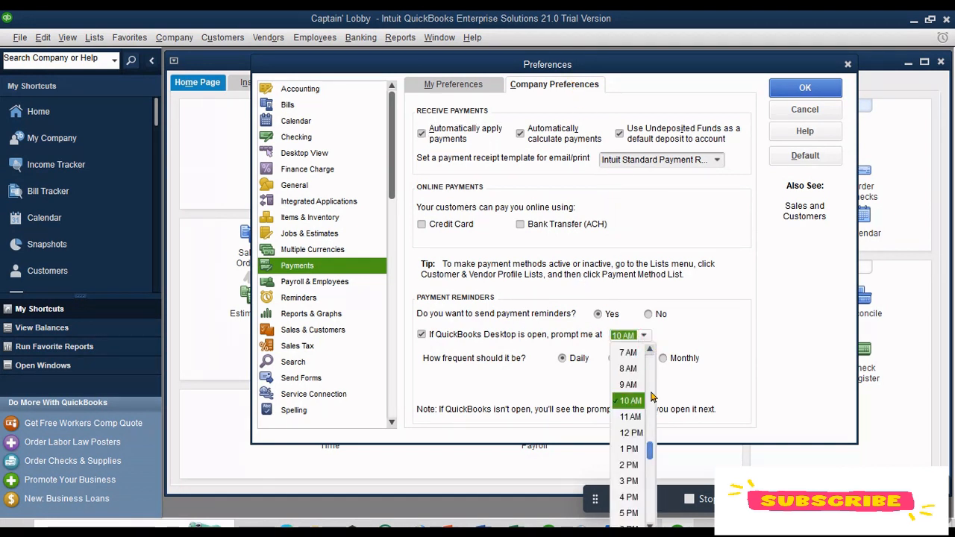
left_click(719, 318)
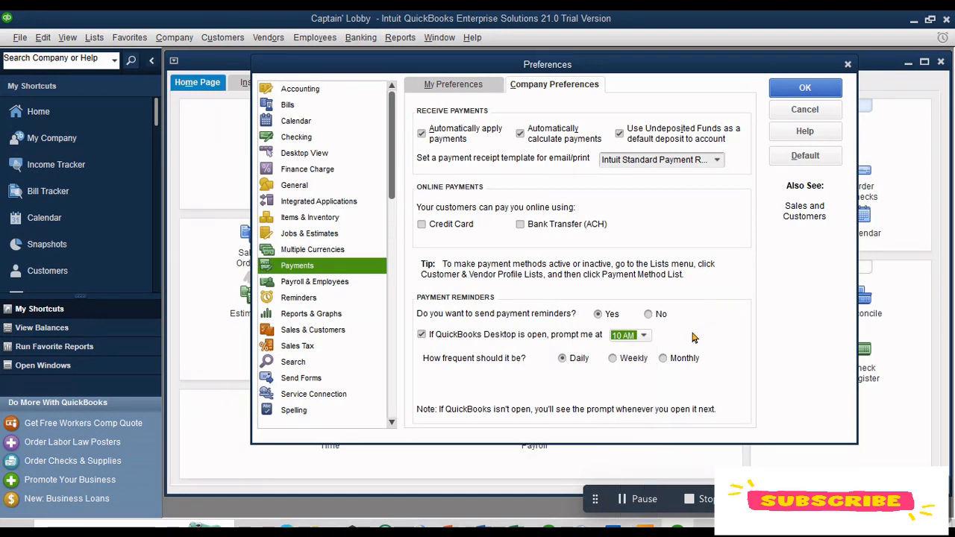
left_click(649, 314)
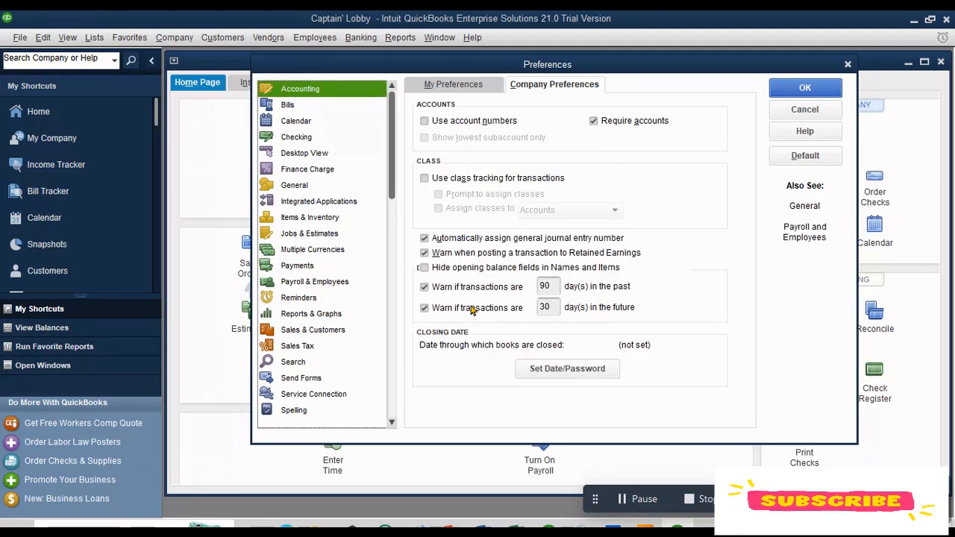
Step: Turn off the past and future transaction date warnings in Accounting company preferences and save the preferences
left_click(424, 287)
left_click(425, 308)
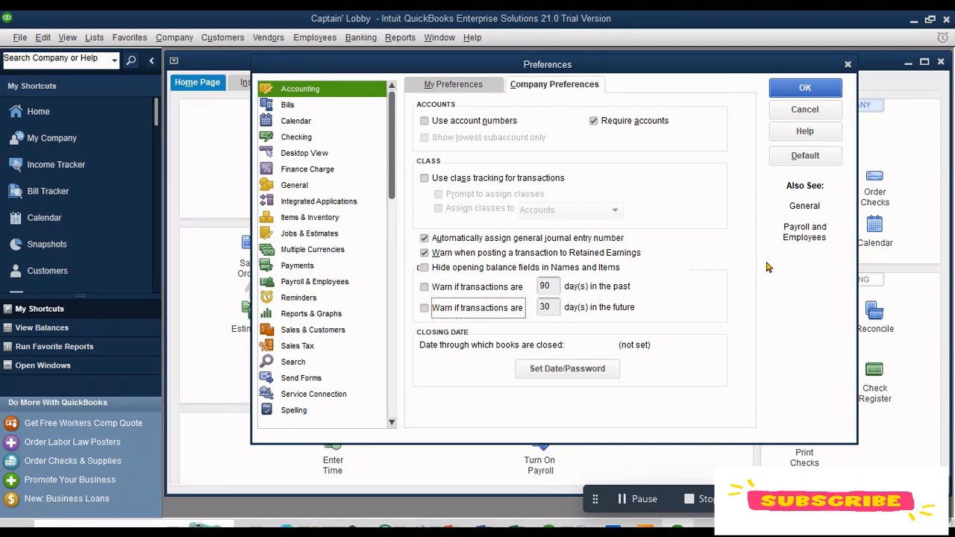
left_click(805, 89)
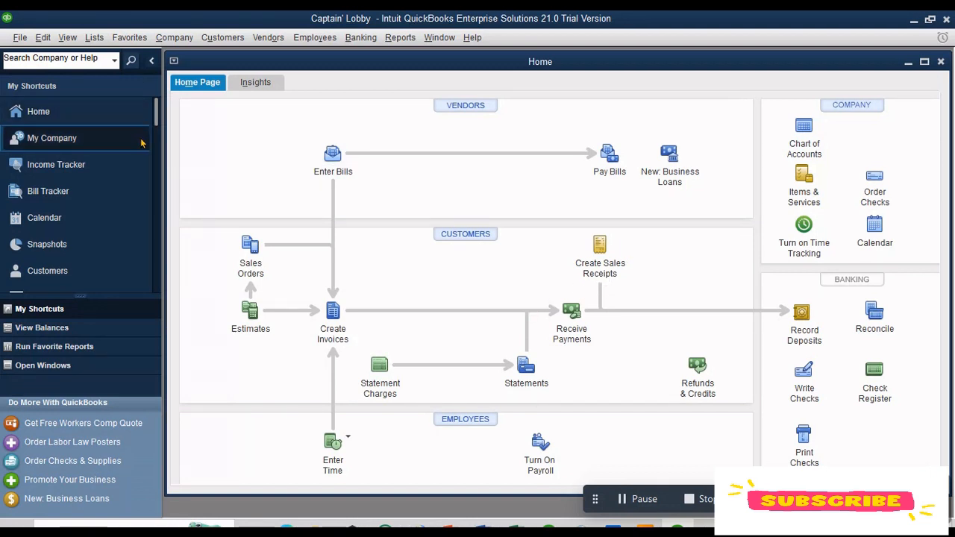
Step: Close the Home window and move the icon bar to the top of the window
left_click(941, 62)
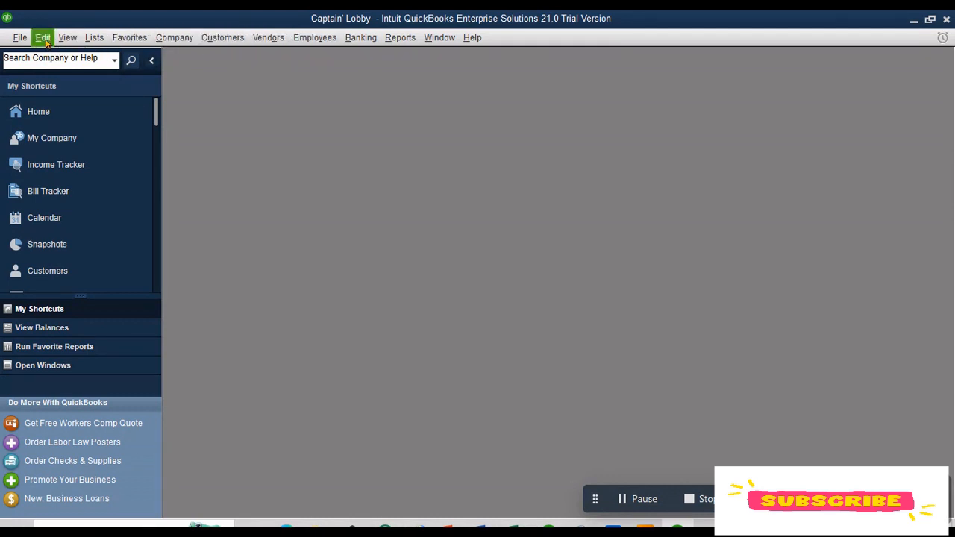
left_click(93, 40)
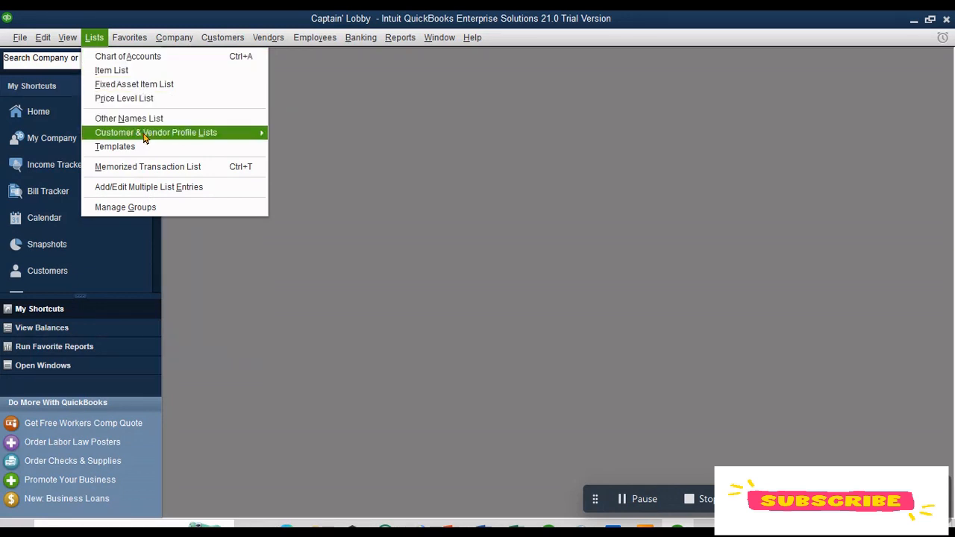
left_click(94, 37)
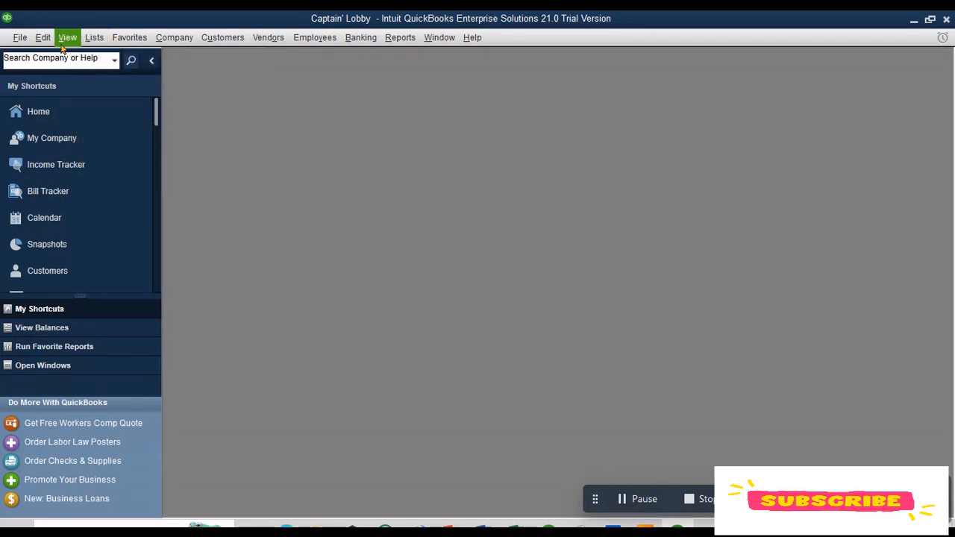
left_click(45, 37)
mouse_move(91, 49)
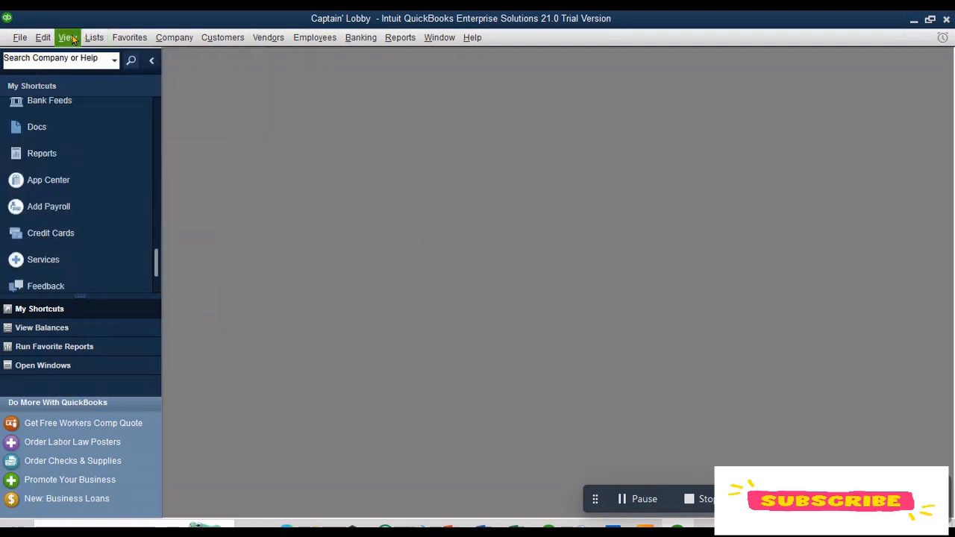
left_click(69, 39)
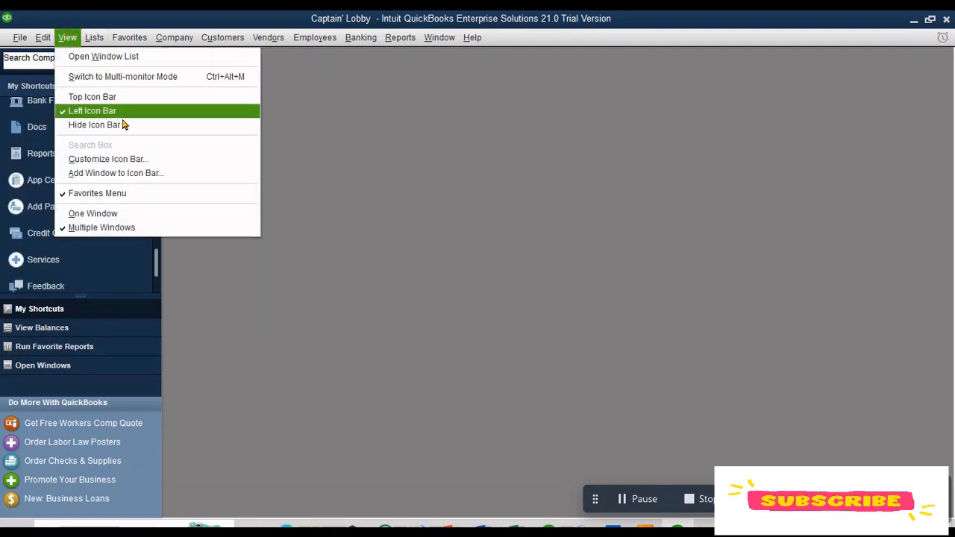
left_click(134, 97)
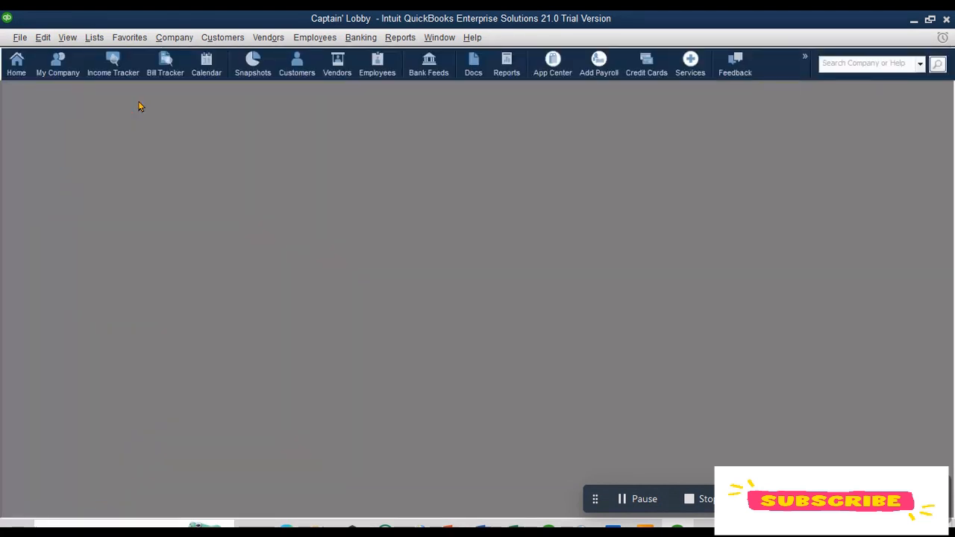
Step: Remove every icon from the icon bar in Customize Icon Bar and save the change
left_click(74, 40)
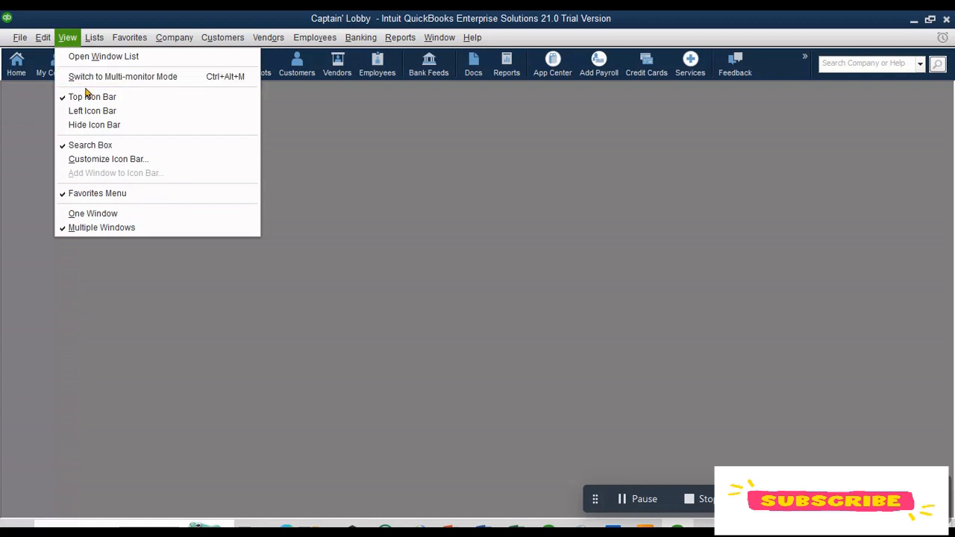
left_click(138, 160)
left_click_drag(582, 61, 329, 67)
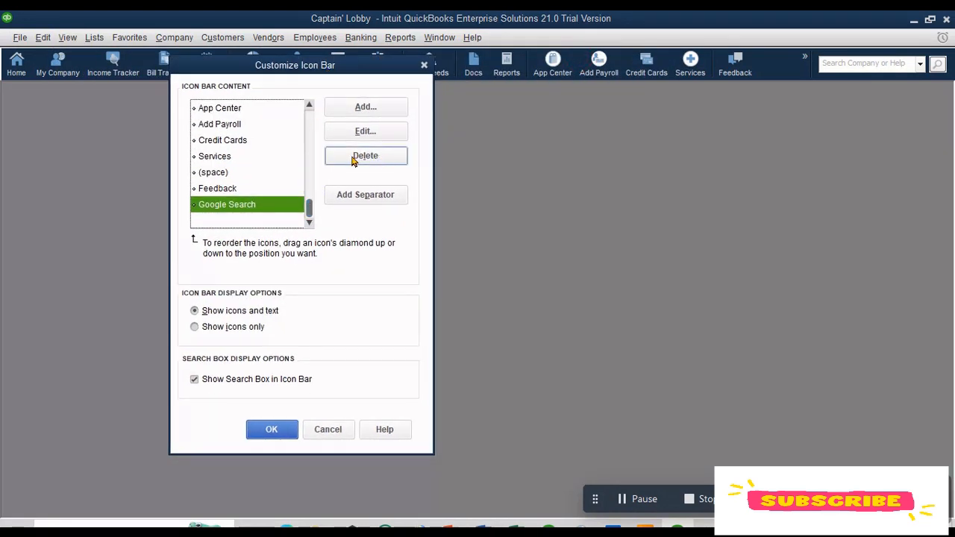
left_click(233, 175)
left_click(364, 156)
left_click(237, 189)
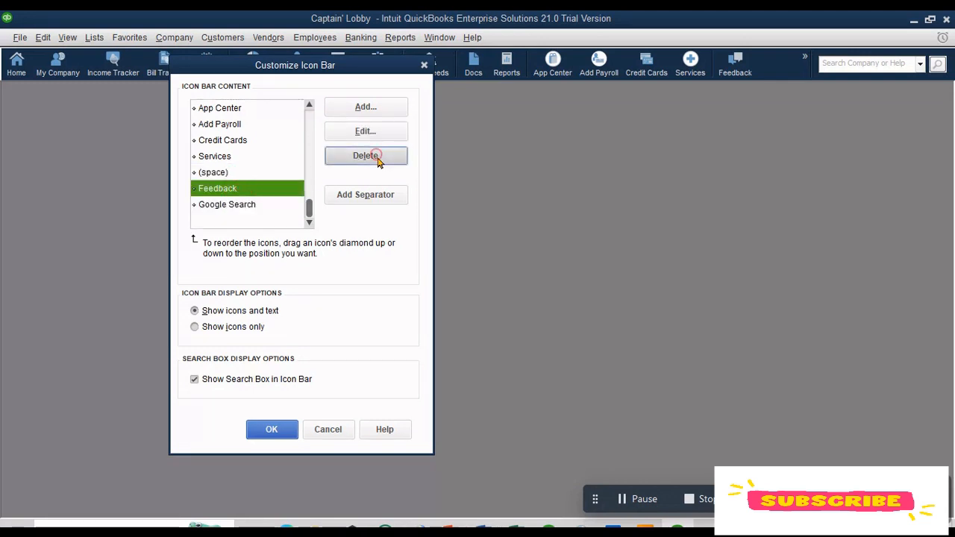
left_click(364, 156)
left_click(335, 155)
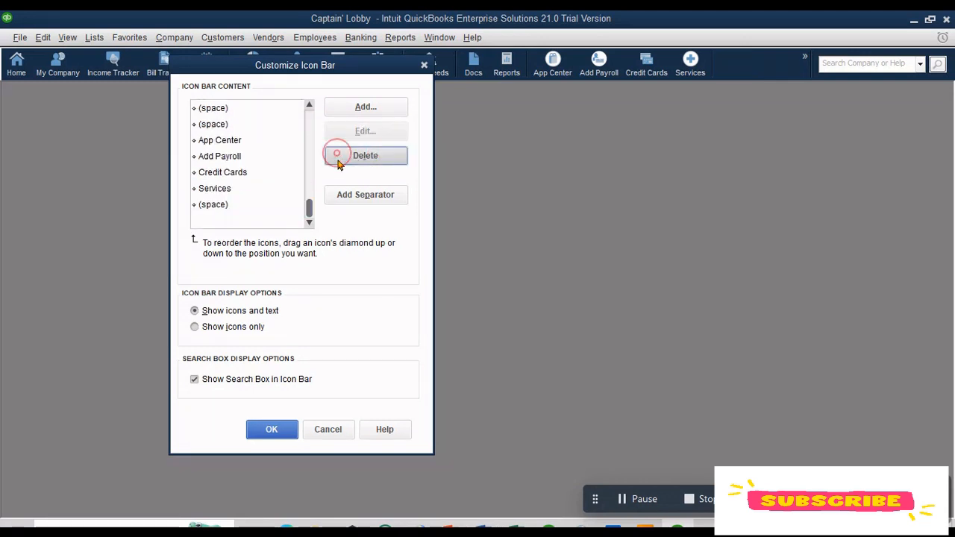
left_click(230, 173)
left_click(347, 159)
left_click(355, 156)
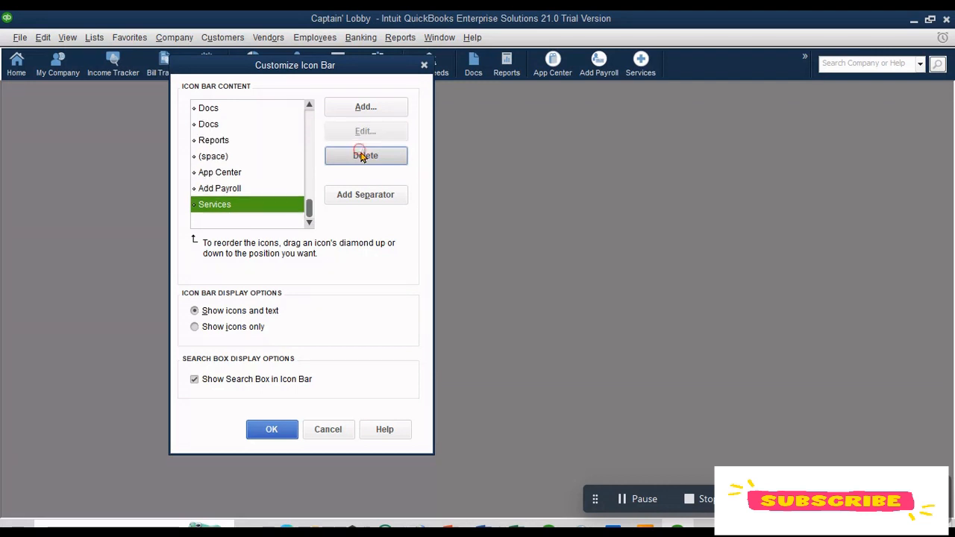
left_click(239, 141)
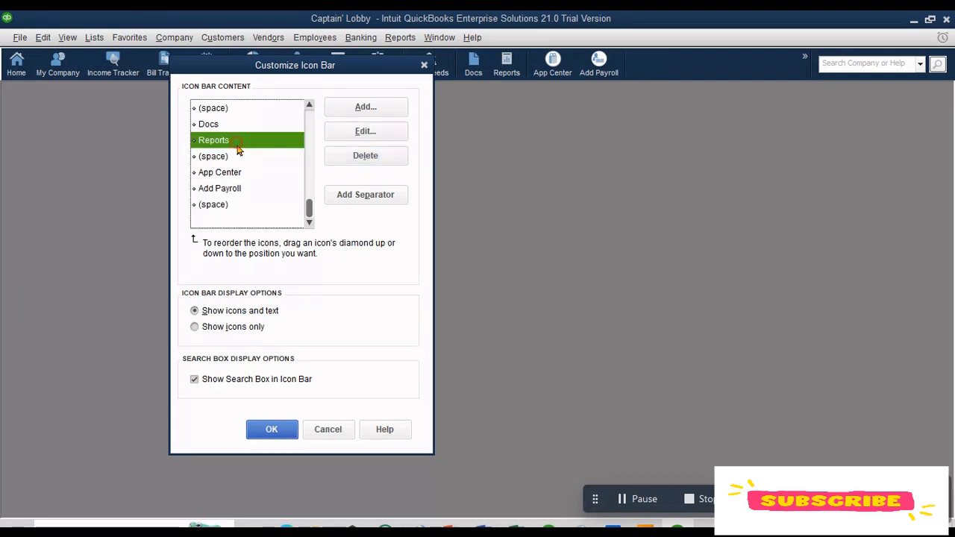
left_click(332, 153)
left_click(227, 172)
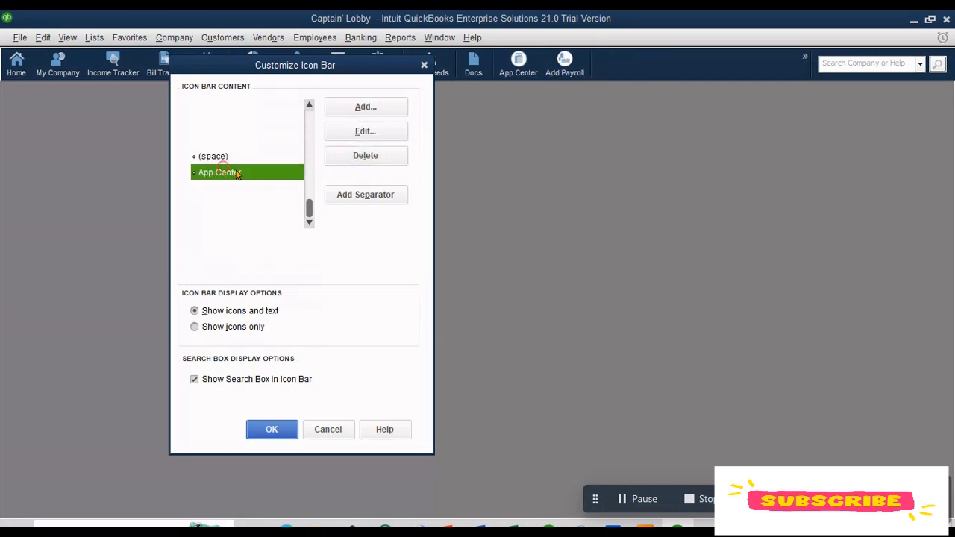
left_click(339, 158)
left_click(338, 158)
left_click(338, 157)
left_click(337, 158)
left_click(336, 156)
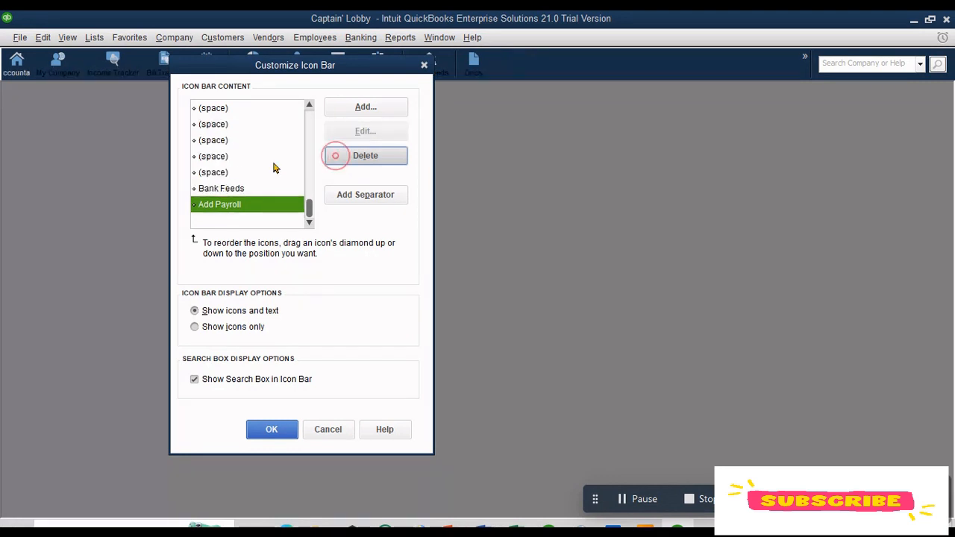
left_click(364, 151)
left_click(352, 158)
left_click(354, 158)
left_click(353, 158)
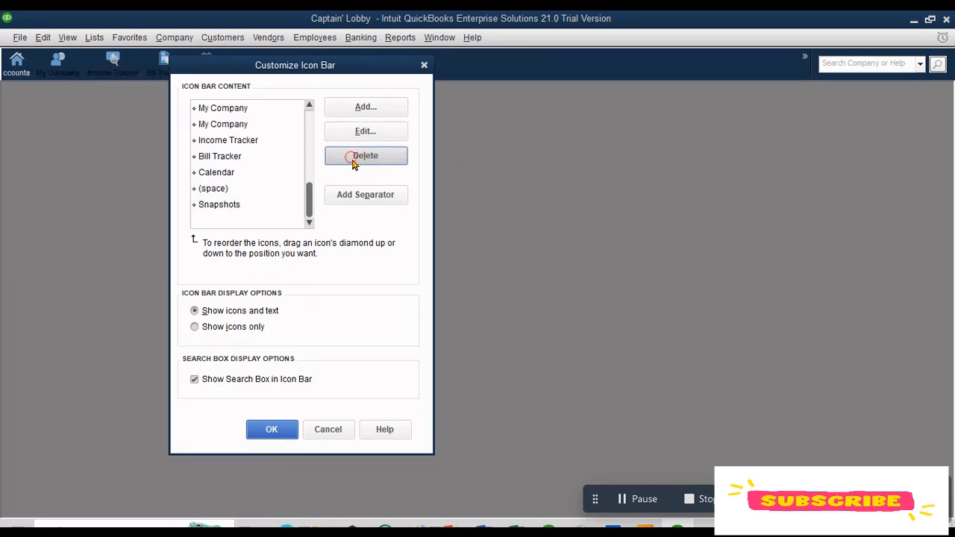
left_click(354, 158)
left_click(354, 158)
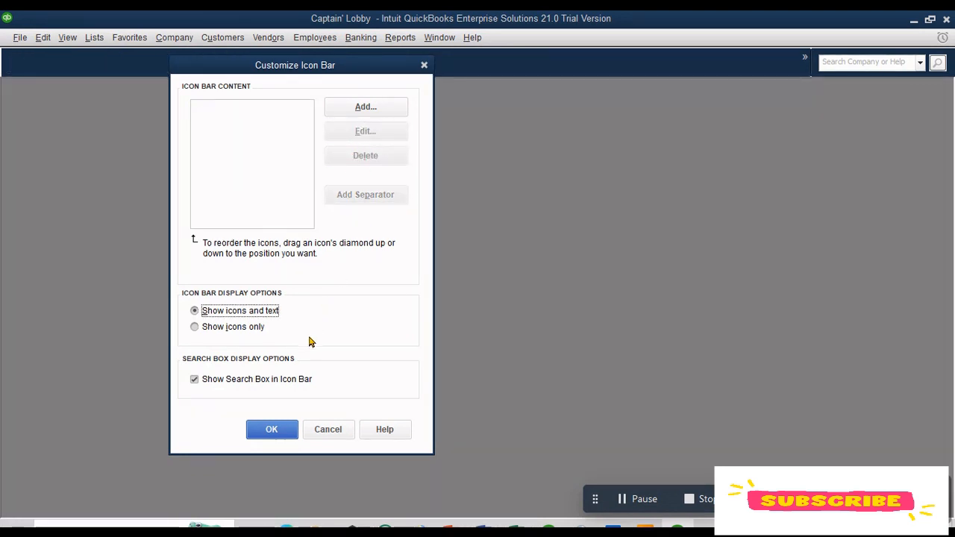
key("Return")
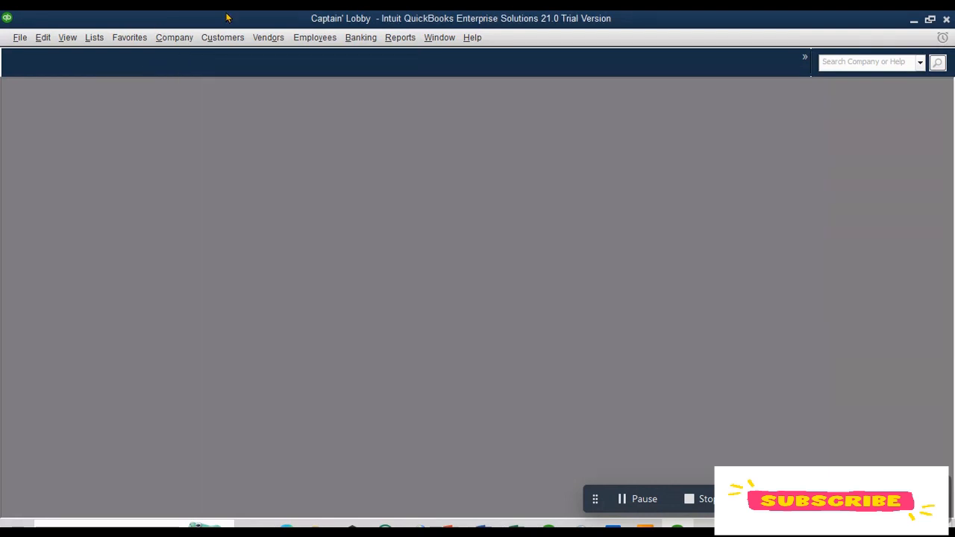
left_click(67, 37)
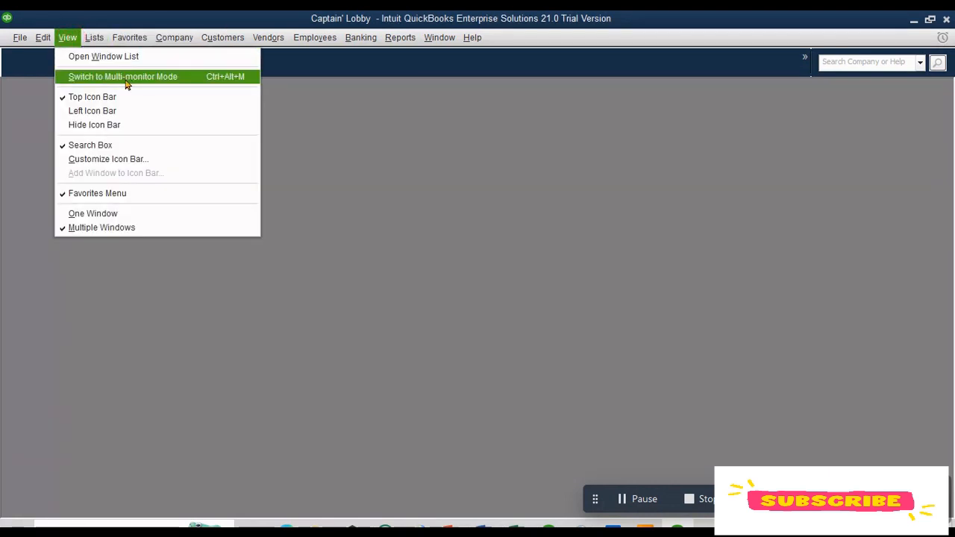
left_click(148, 159)
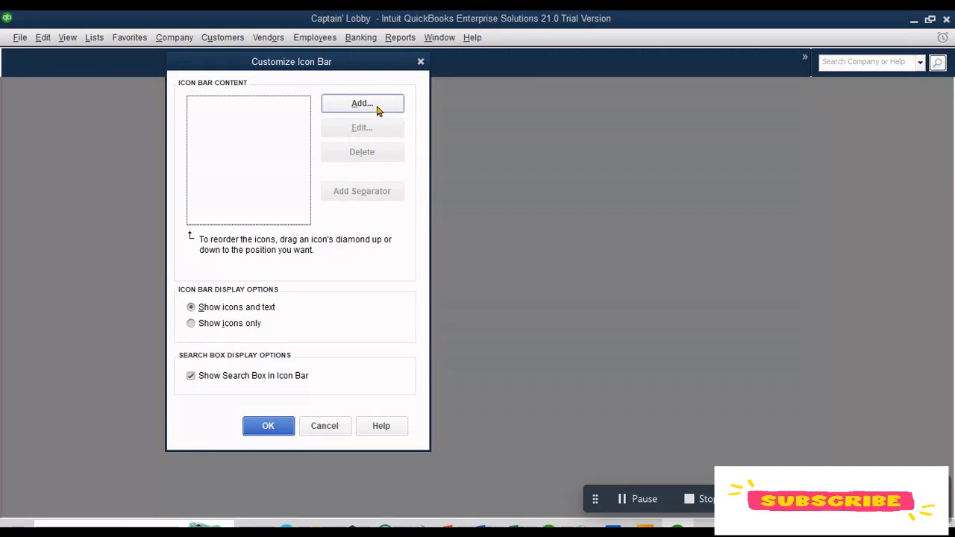
left_click(420, 61)
Step: Open the Journal report from the Accountant & Taxes reports
left_click(401, 43)
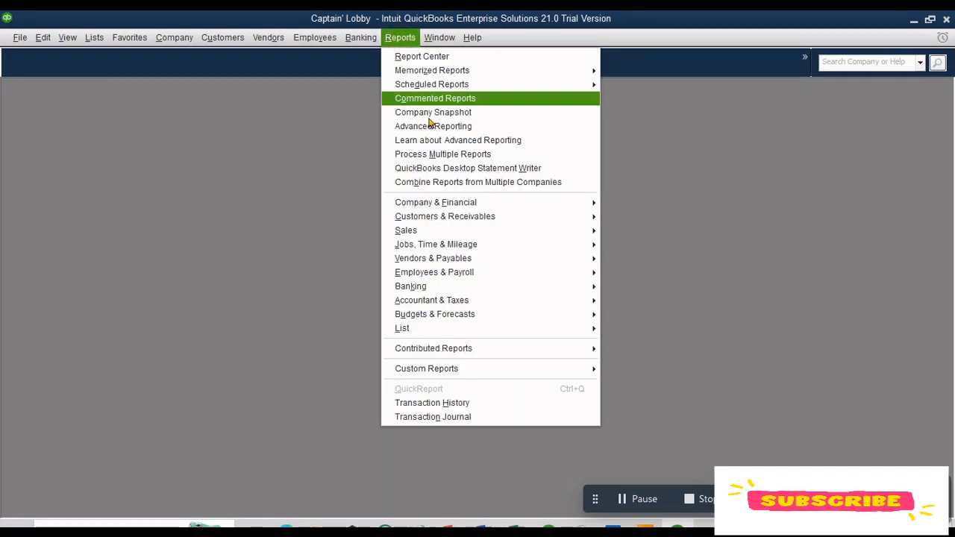
mouse_move(472, 308)
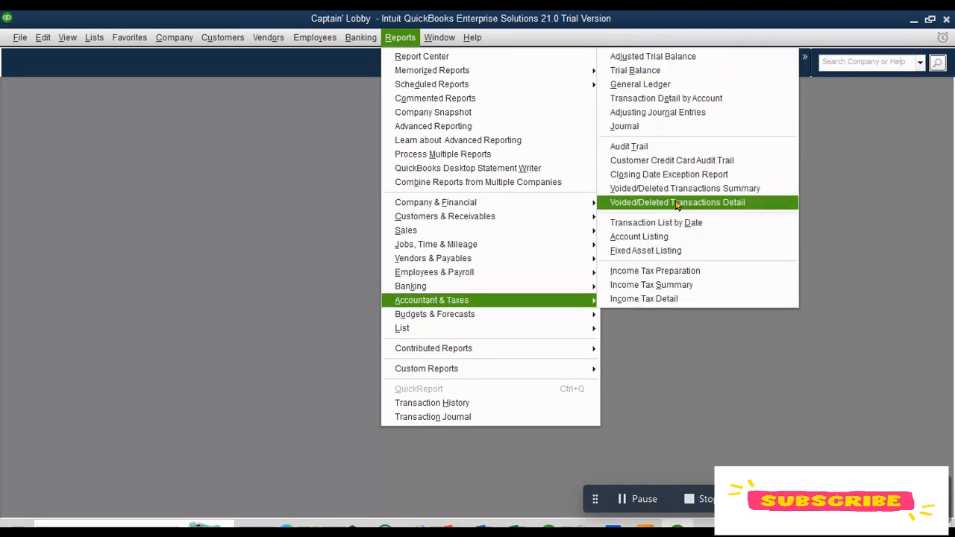
left_click(643, 125)
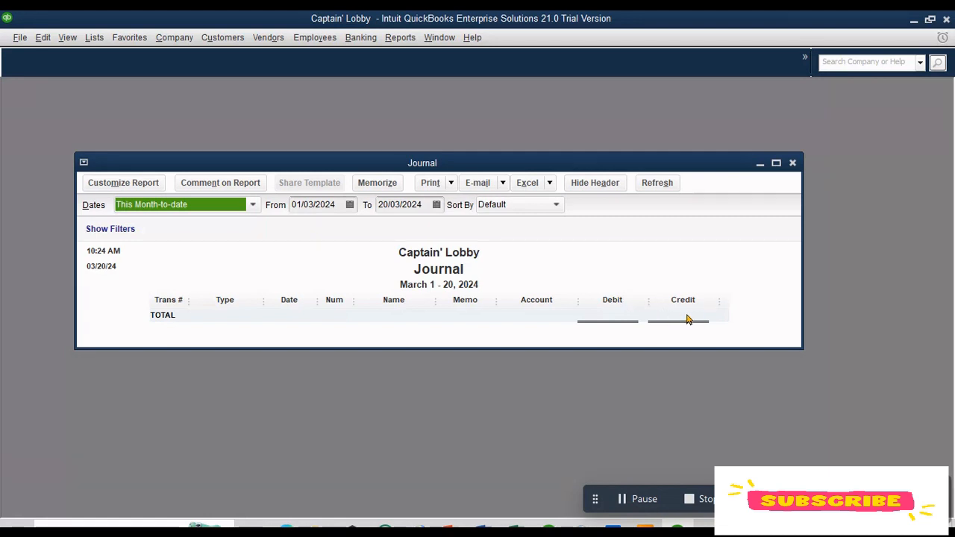
Step: Customize the Journal report's columns to hide Debit and Credit and show Amount
left_click(125, 188)
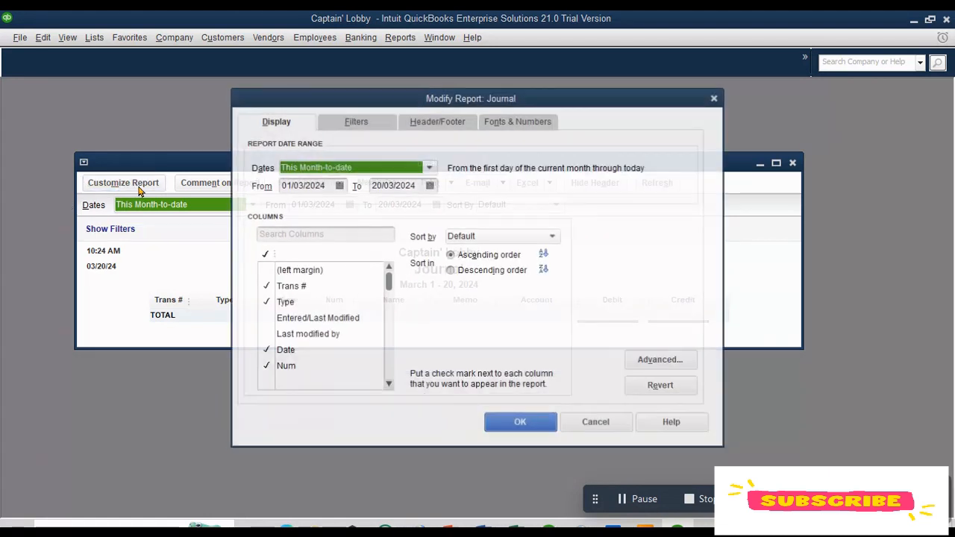
left_click(388, 385)
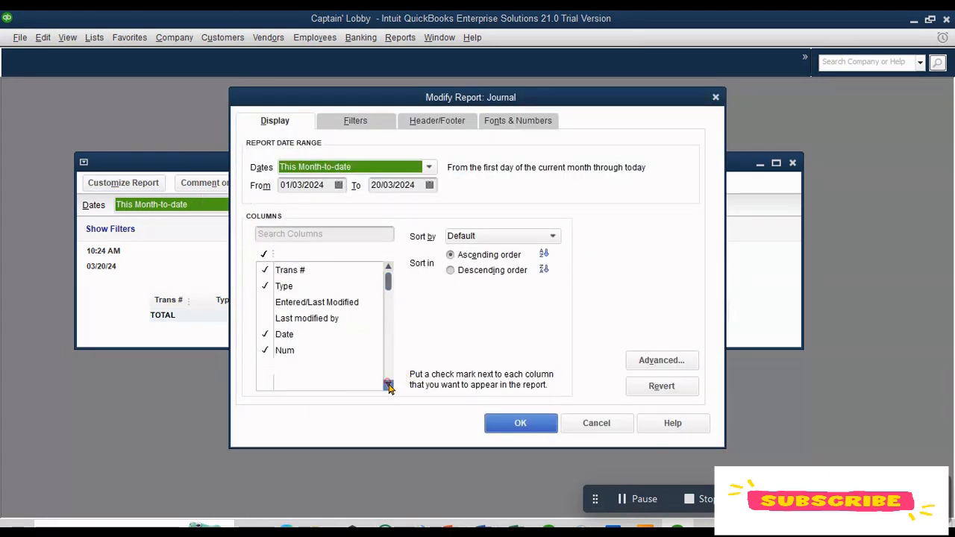
left_click(388, 384)
left_click(388, 384)
left_click(388, 384)
left_click(388, 385)
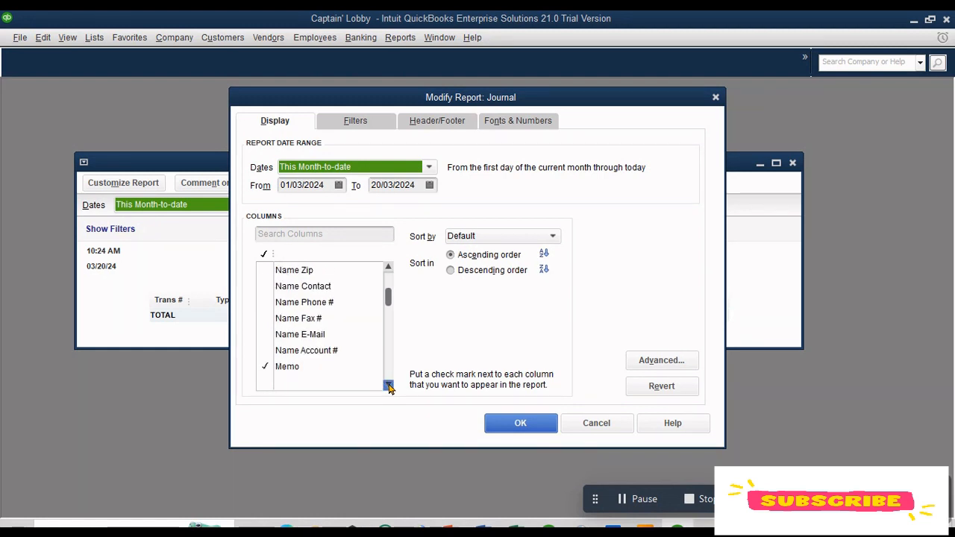
left_click(388, 384)
left_click(388, 384)
left_click(388, 384)
left_click(388, 384)
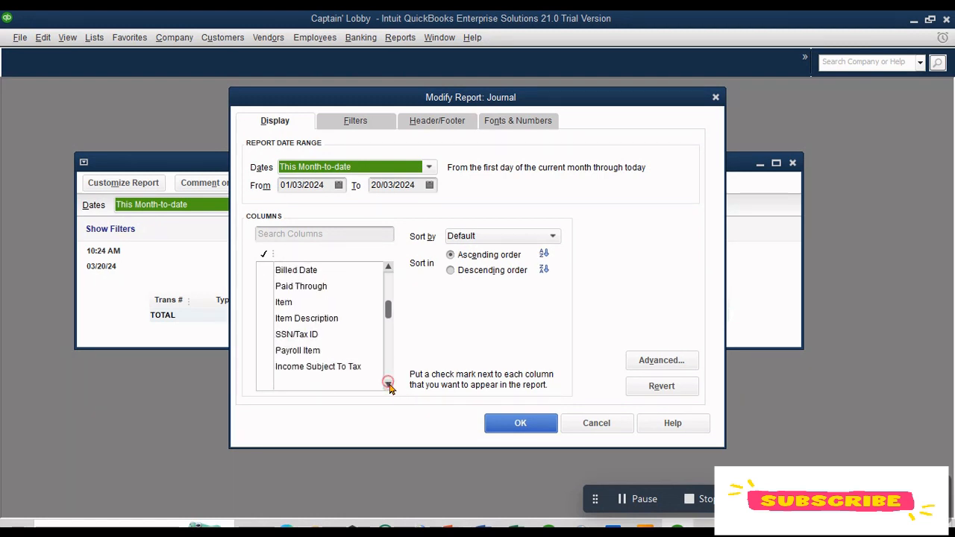
left_click(388, 385)
left_click(388, 385)
left_click(388, 384)
left_click(388, 385)
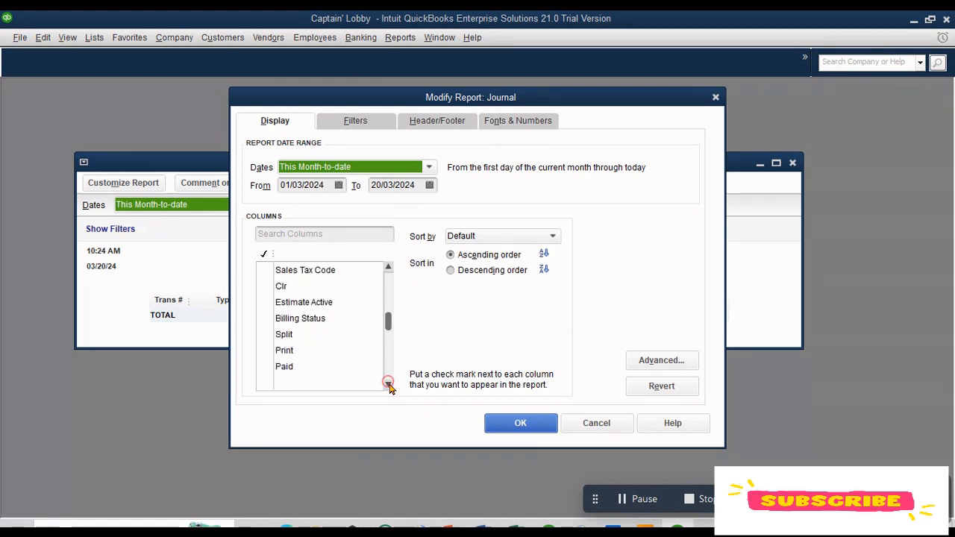
left_click(388, 384)
left_click(388, 385)
left_click(388, 384)
left_click(388, 385)
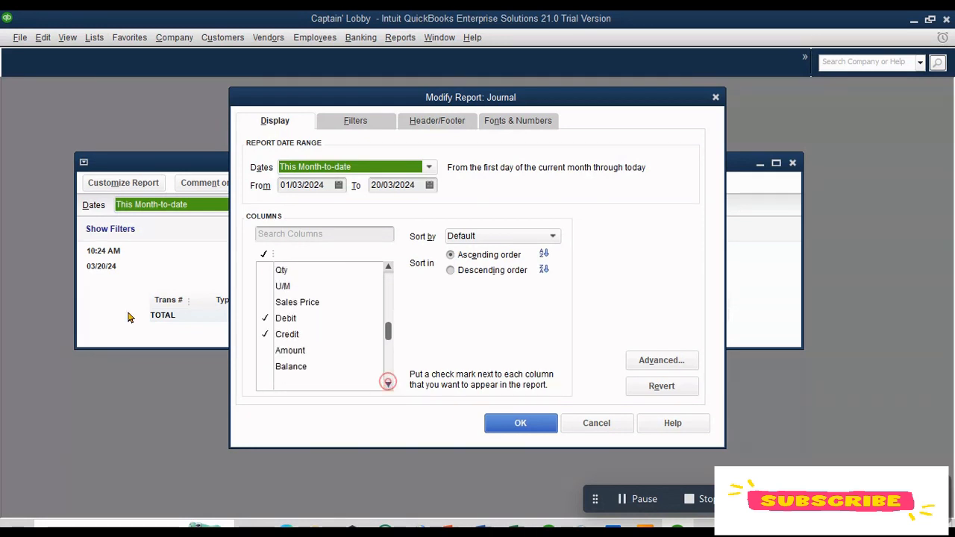
left_click(265, 318)
left_click(265, 335)
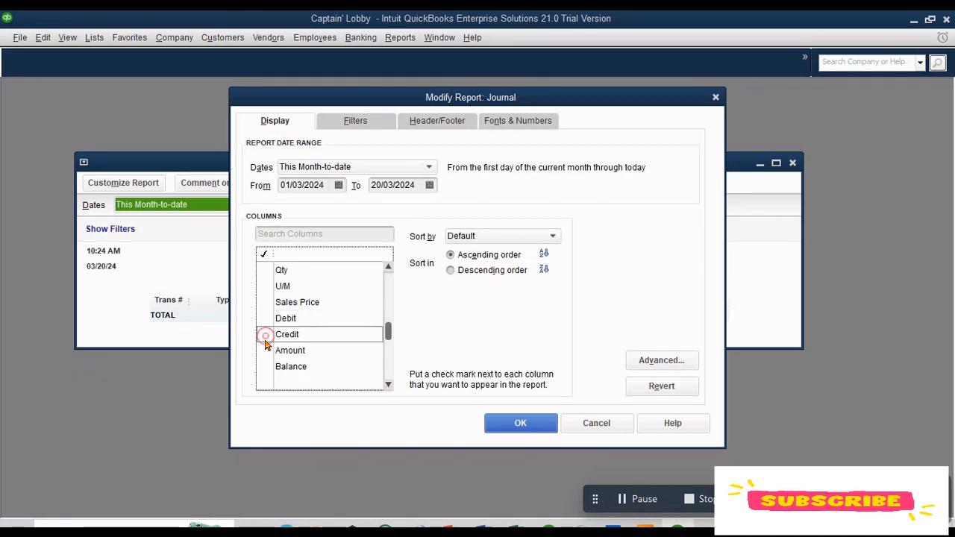
left_click(266, 350)
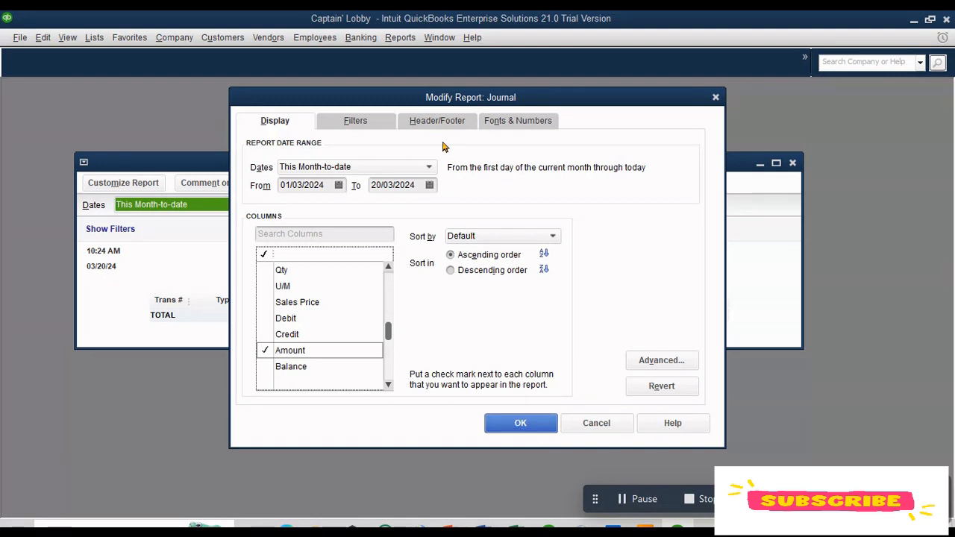
Step: Set the report date range to All and apply the report changes
left_click(429, 167)
left_click(313, 185)
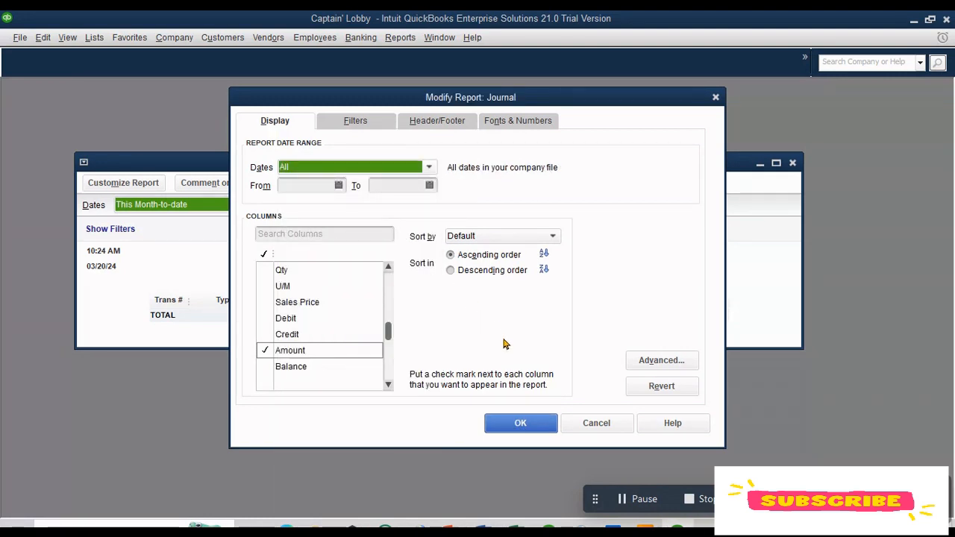
left_click(517, 423)
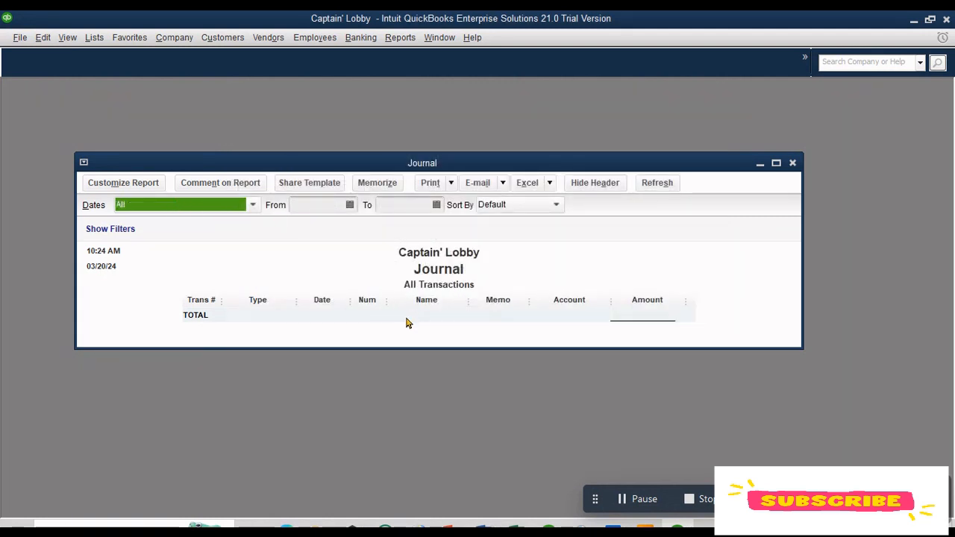
left_click(364, 303)
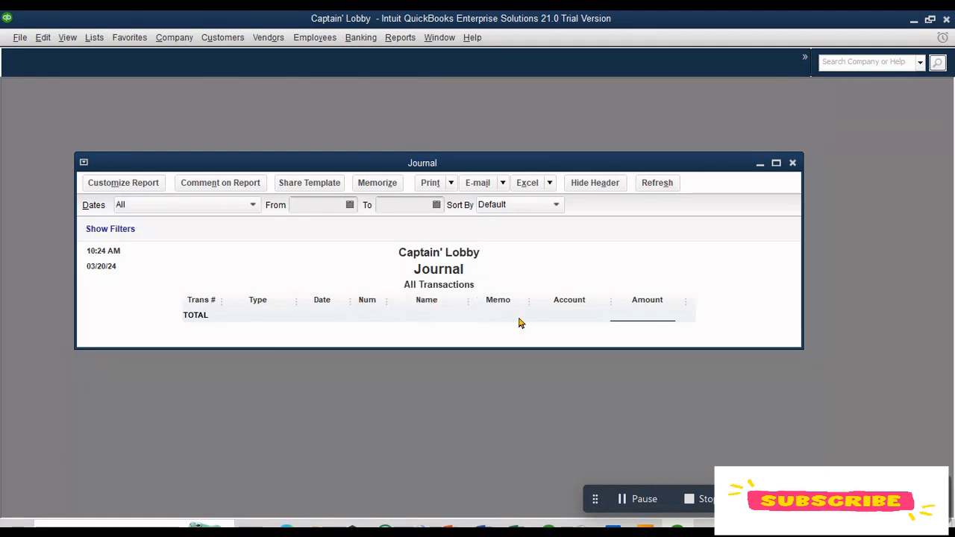
left_click(792, 163)
left_click(547, 273)
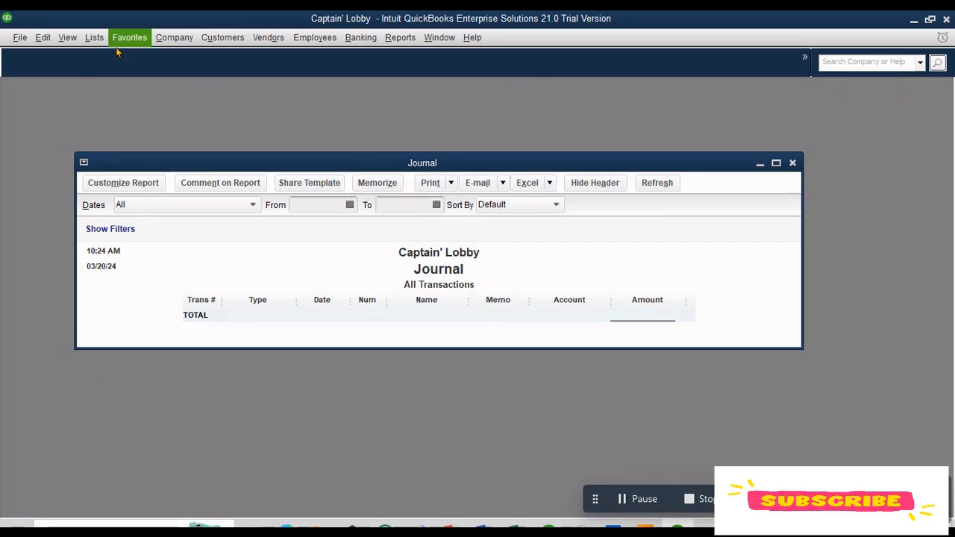
left_click(94, 37)
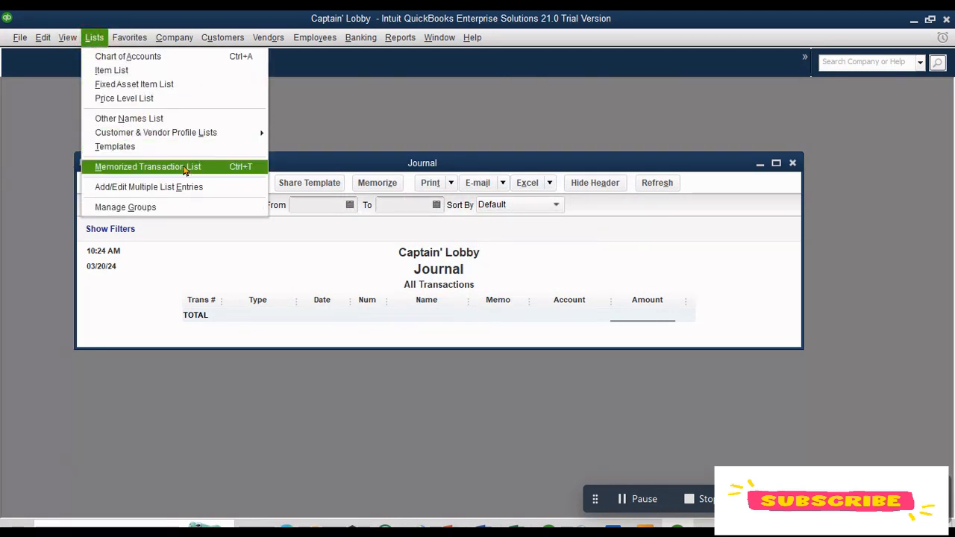
Step: Add the Journal report window to the icon bar with the label Journal
left_click(67, 38)
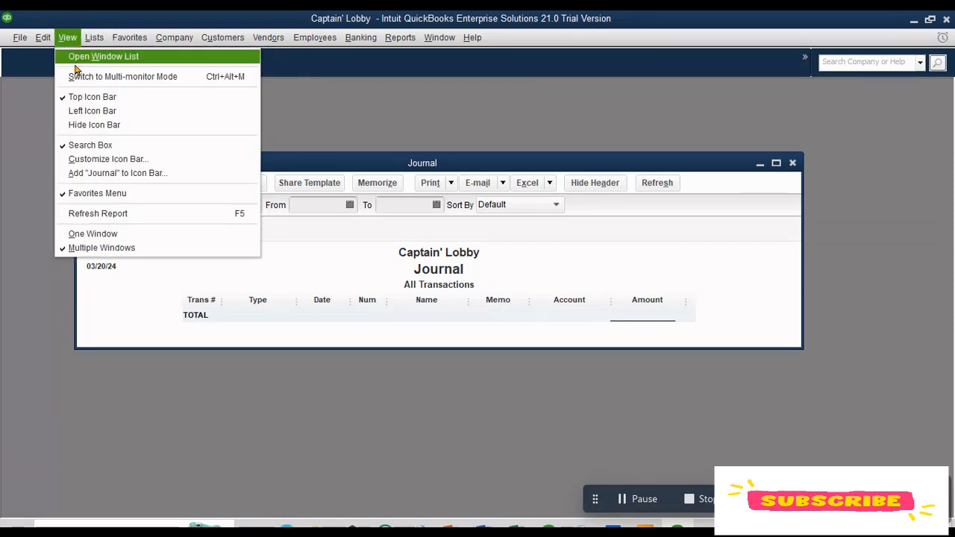
left_click(149, 175)
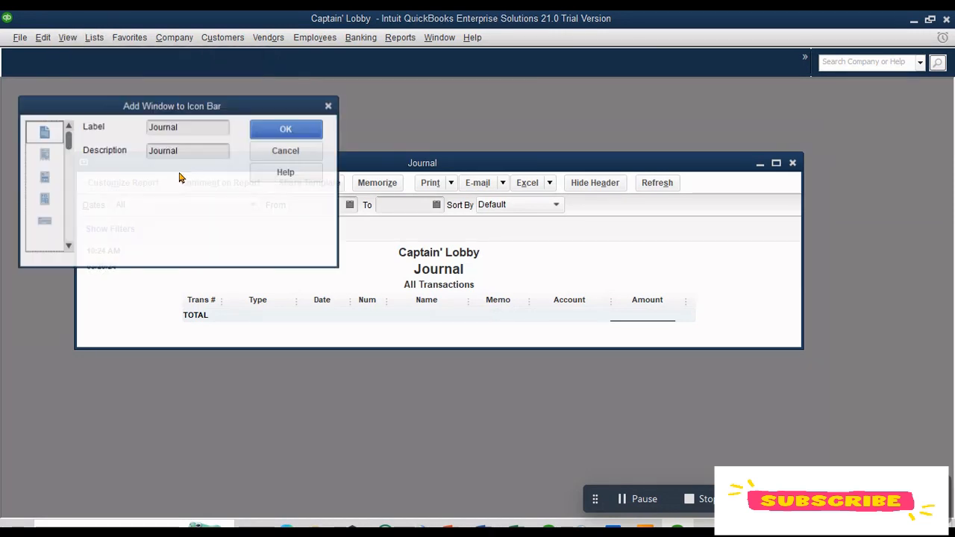
left_click(281, 132)
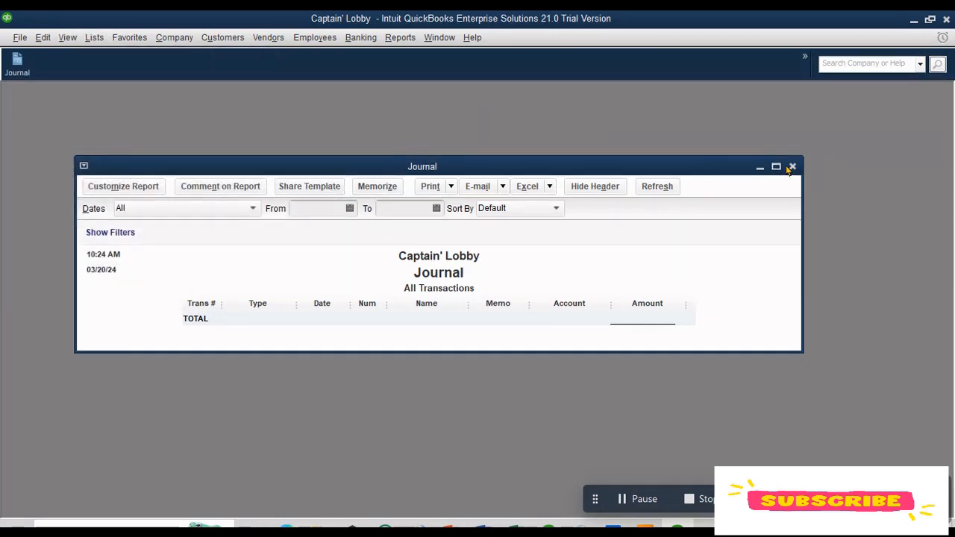
Step: Close the Journal report without memorizing it, turning off the future memorize message
left_click(792, 167)
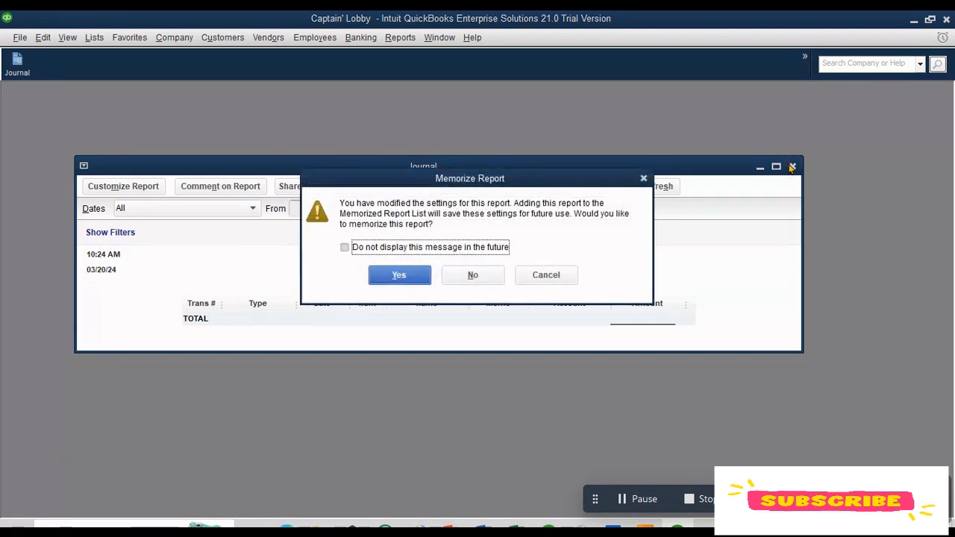
left_click(371, 250)
left_click(468, 275)
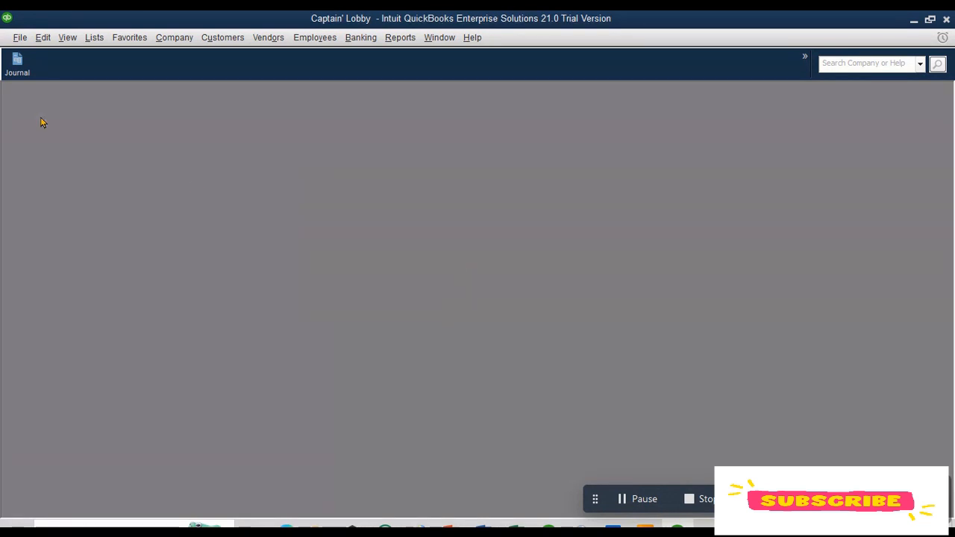
Step: Open the Journal report from its new icon bar shortcut
left_click(24, 71)
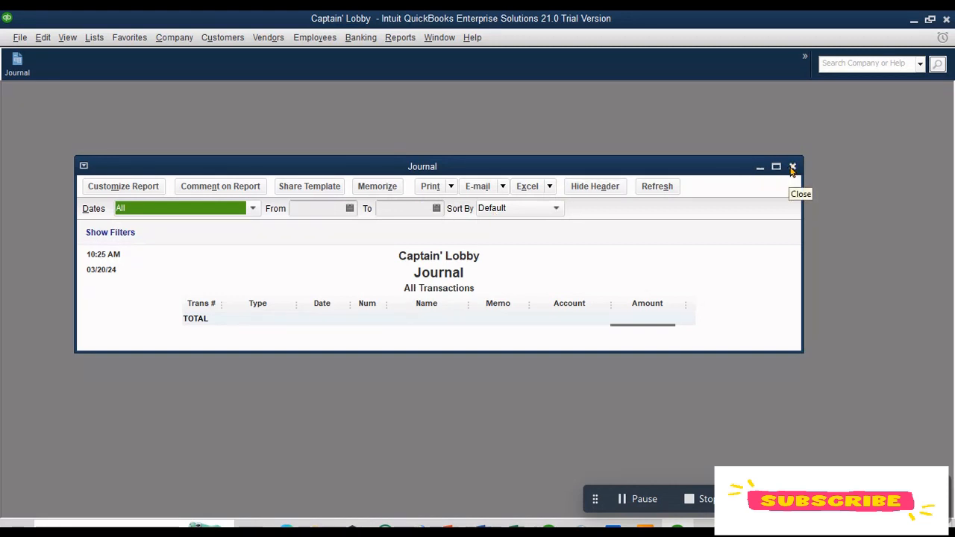
Step: Close the Journal report and open the Chart of Accounts
left_click(793, 168)
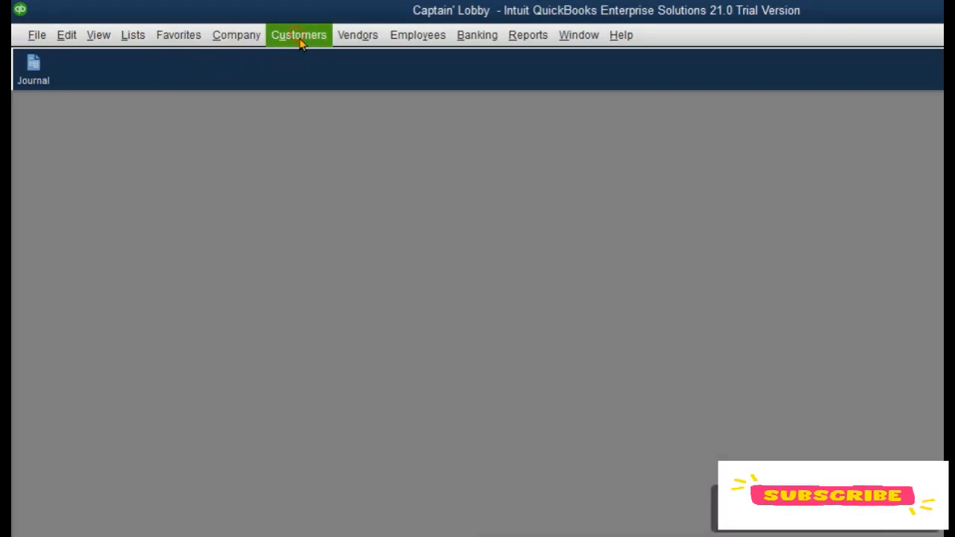
left_click(301, 42)
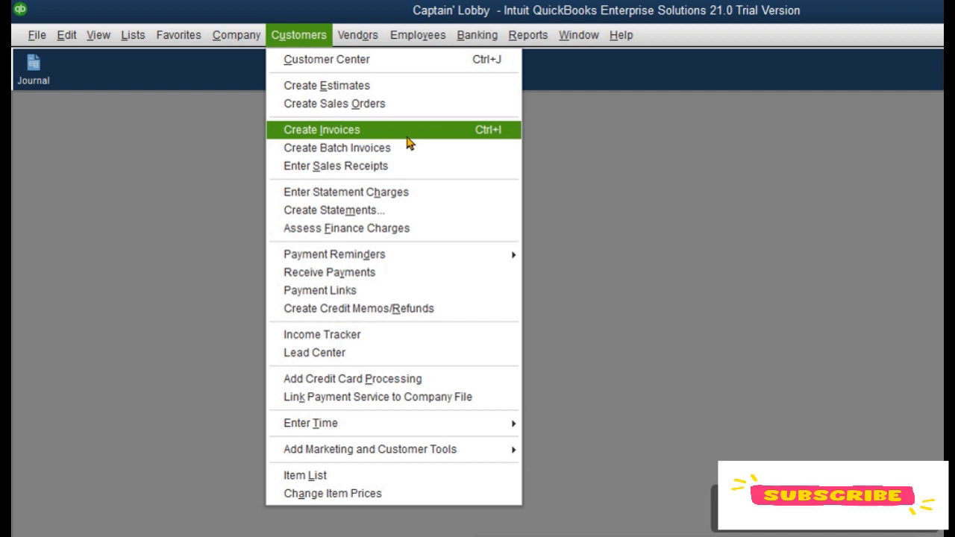
mouse_move(105, 39)
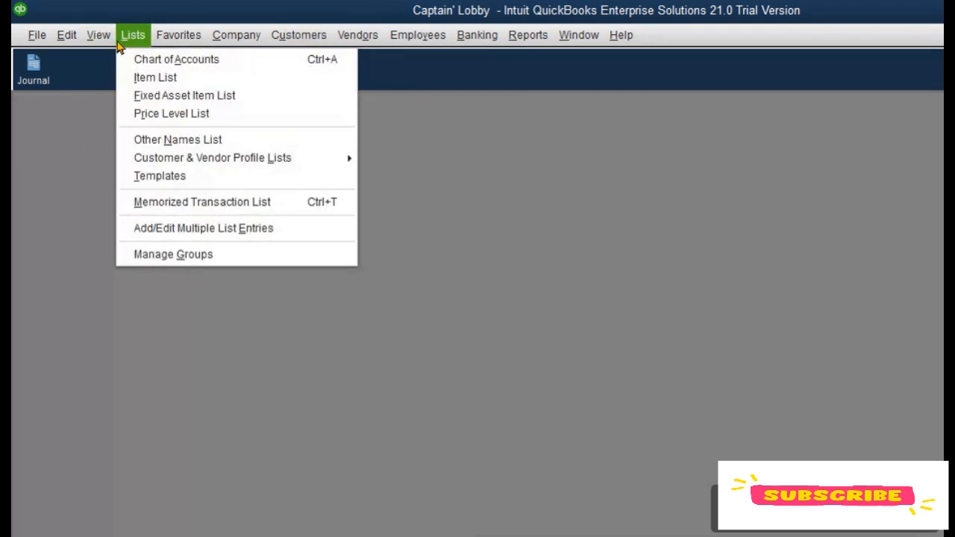
left_click(149, 64)
Step: Delete the fixed asset account whose name begins with Accumul from the chart of accounts
left_click(275, 332)
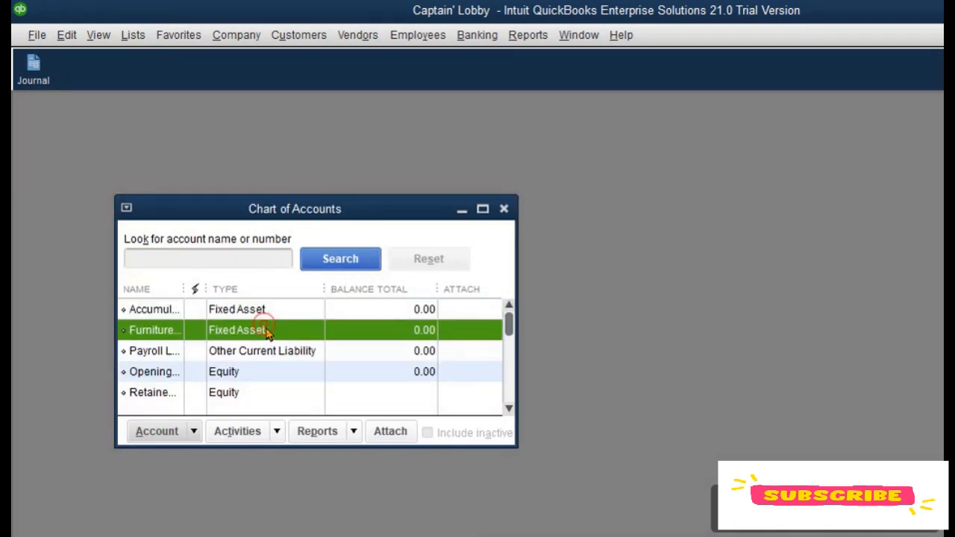
left_click(247, 314)
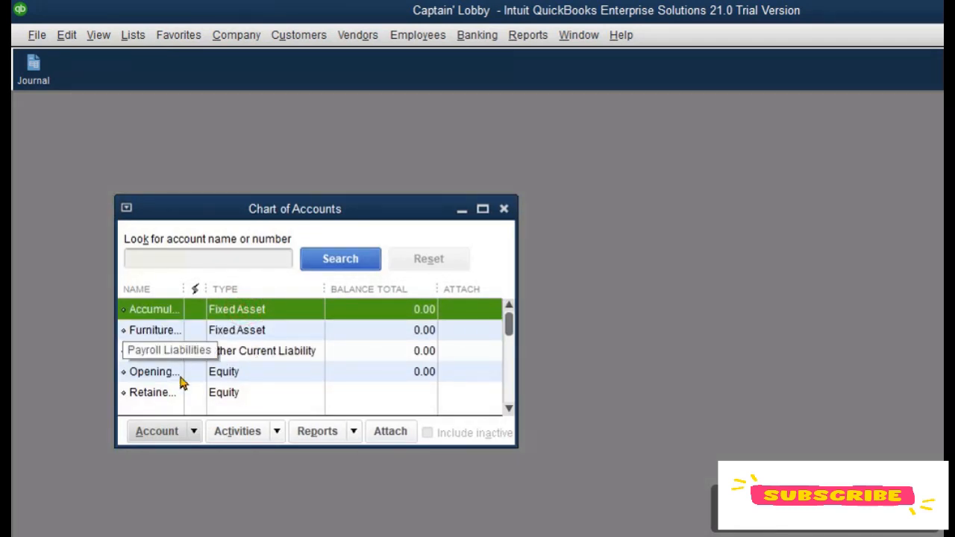
left_click(190, 431)
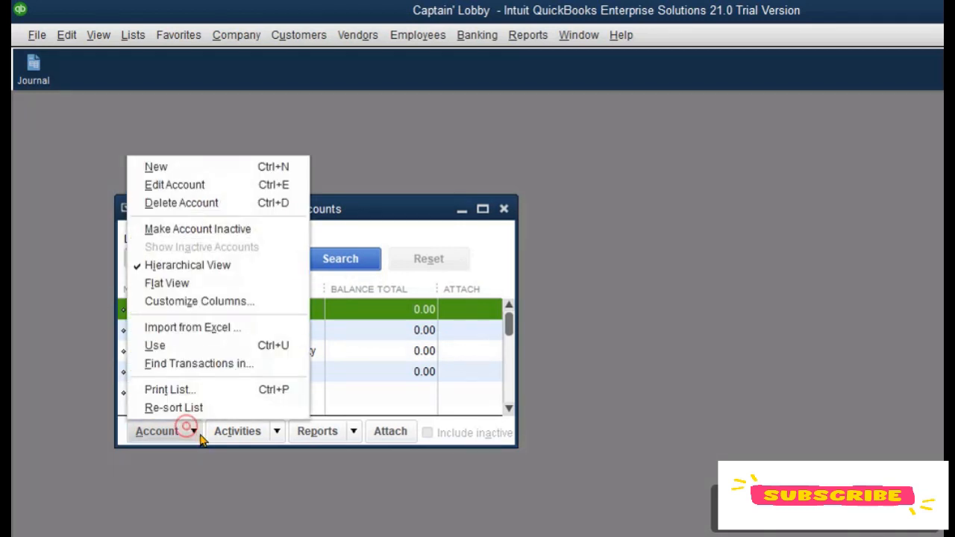
left_click(209, 204)
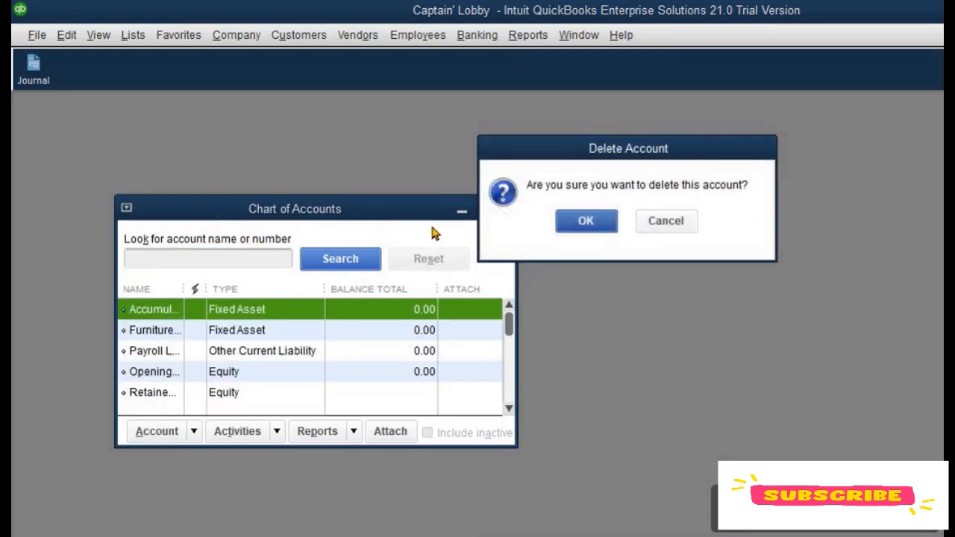
left_click(560, 230)
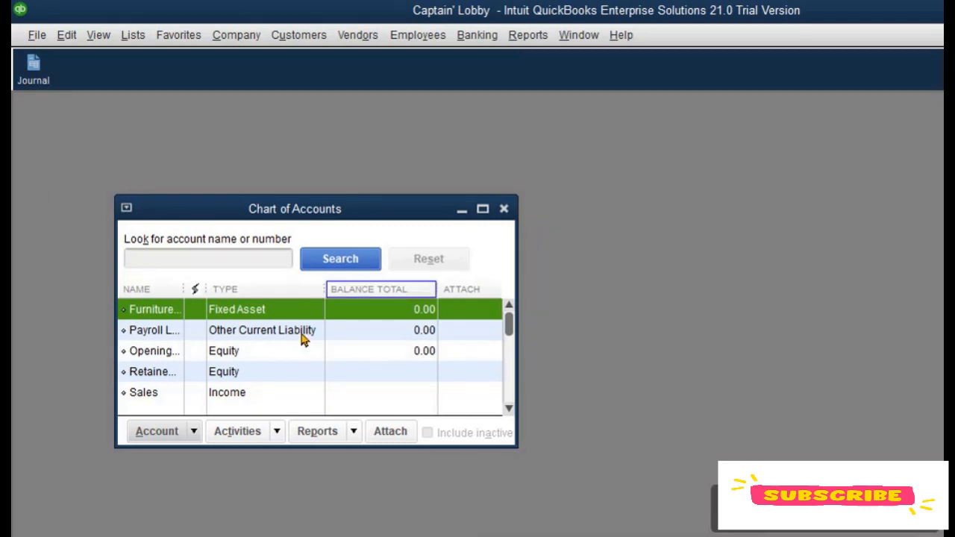
Step: Delete the Furniture fixed asset account
left_click(187, 433)
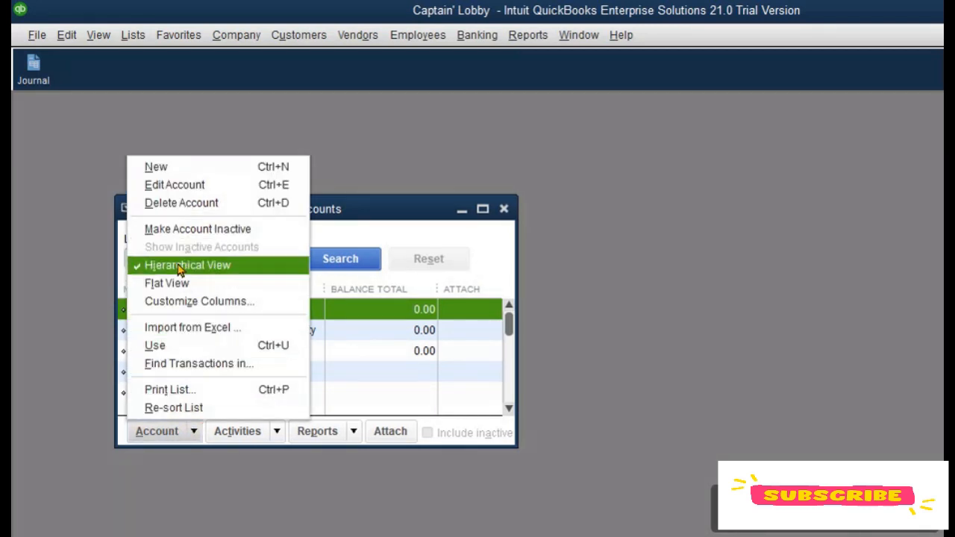
left_click(193, 204)
left_click(580, 223)
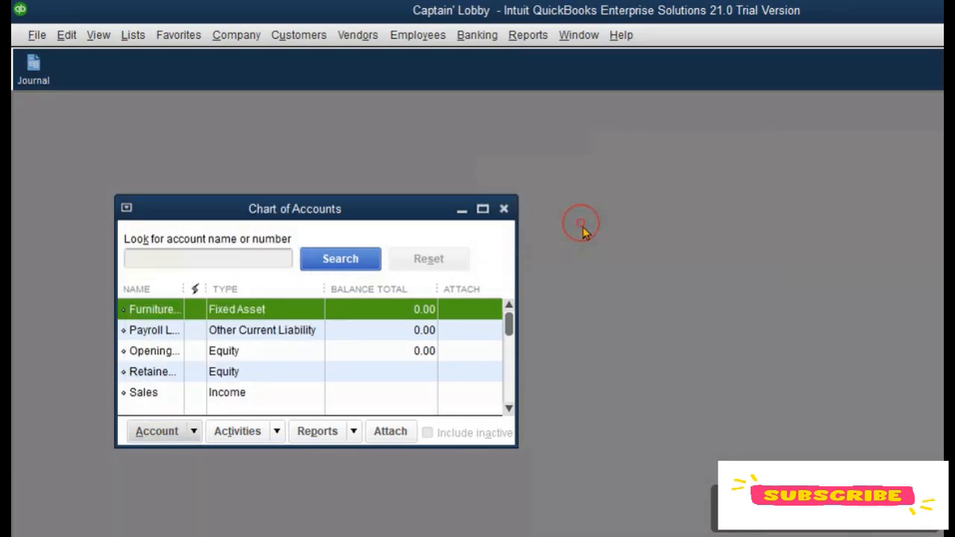
left_click(158, 433)
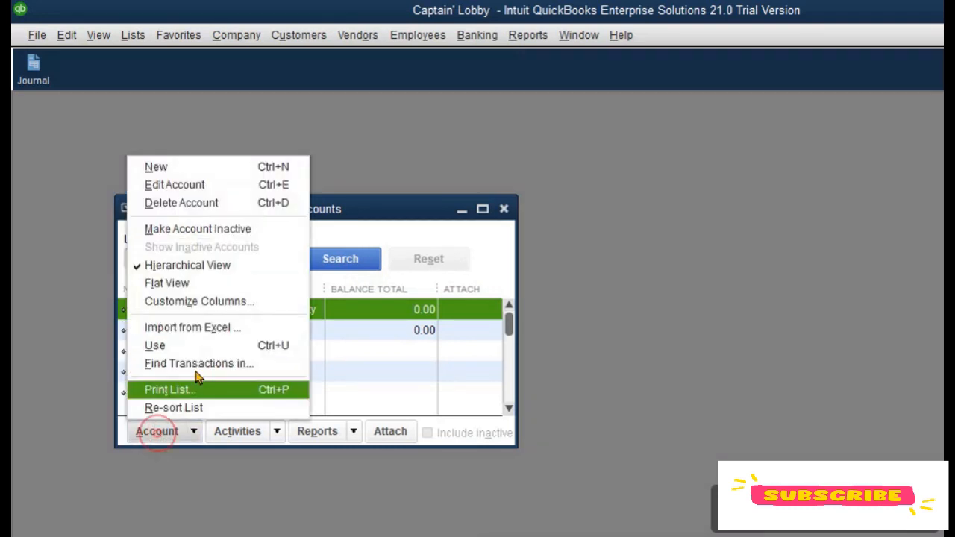
left_click(191, 203)
left_click(627, 222)
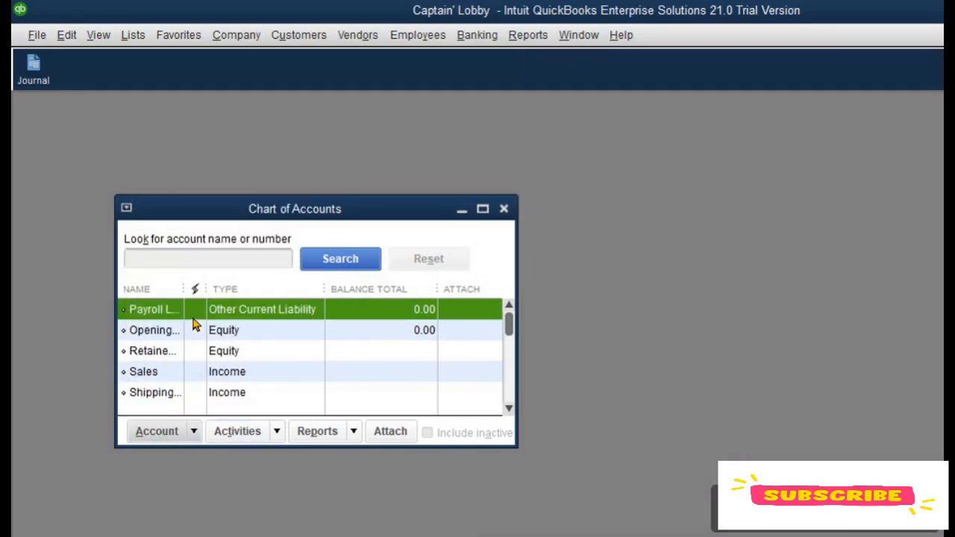
Step: Try to delete the Payroll other current liability account, then make it inactive instead
left_click(179, 433)
left_click(192, 203)
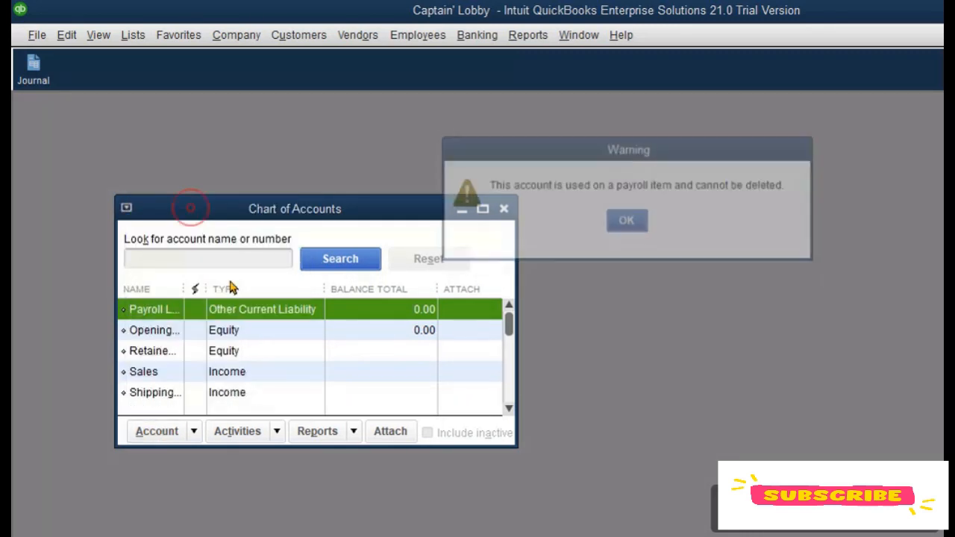
left_click(618, 222)
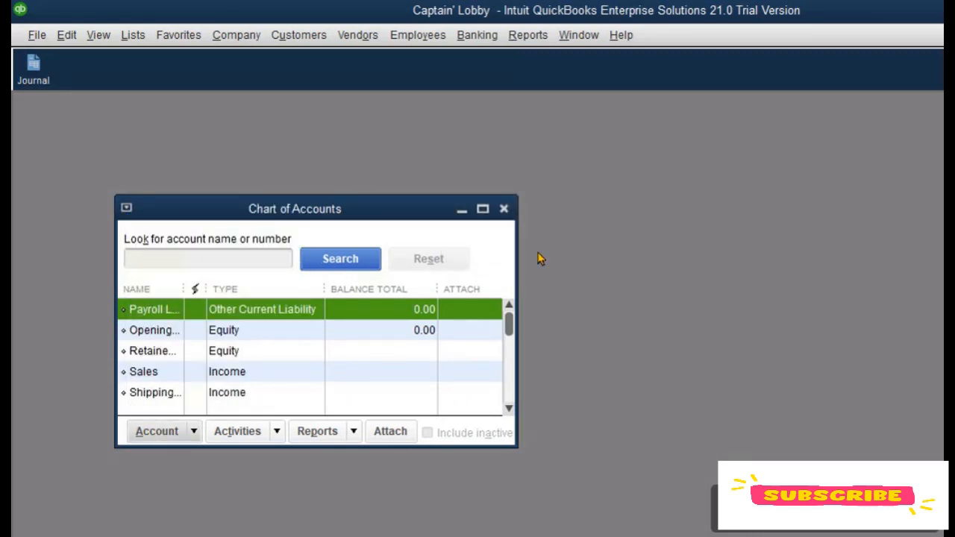
left_click(174, 430)
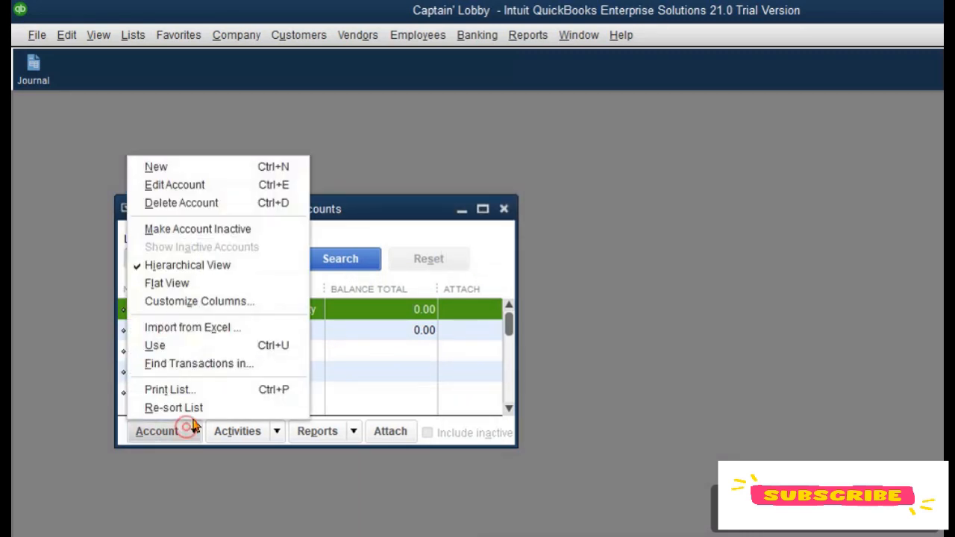
left_click(214, 232)
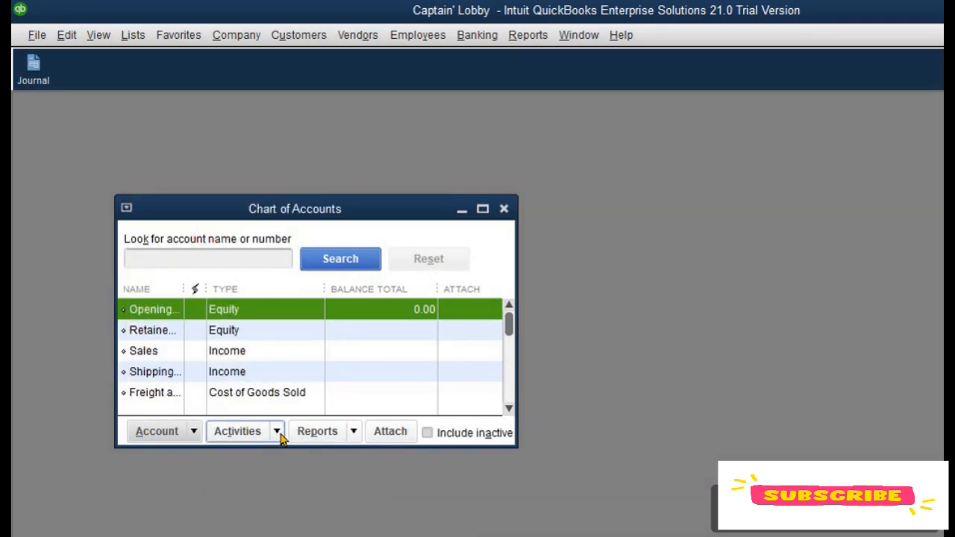
Step: Toggle the inclusion of inactive accounts in the list to check the inactive account
left_click(191, 432)
left_click(427, 434)
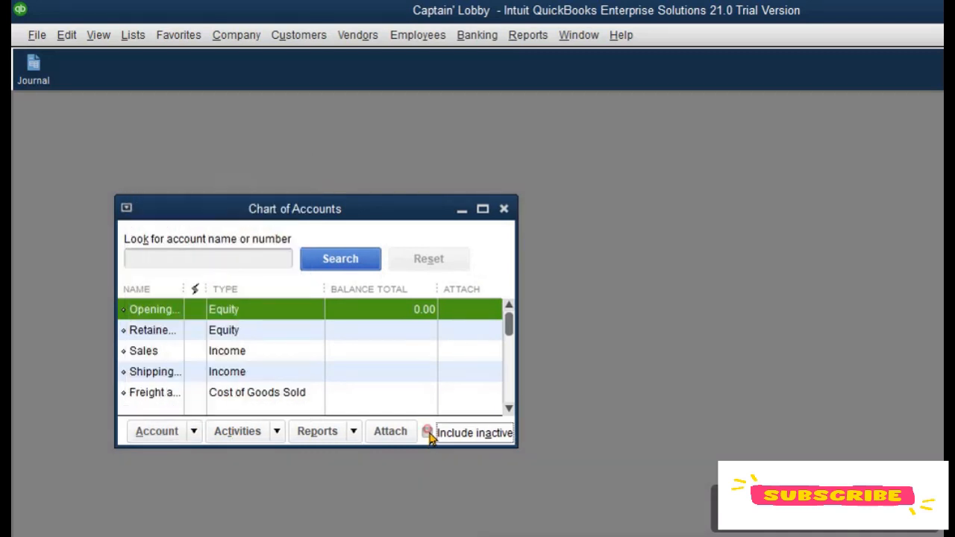
left_click(427, 434)
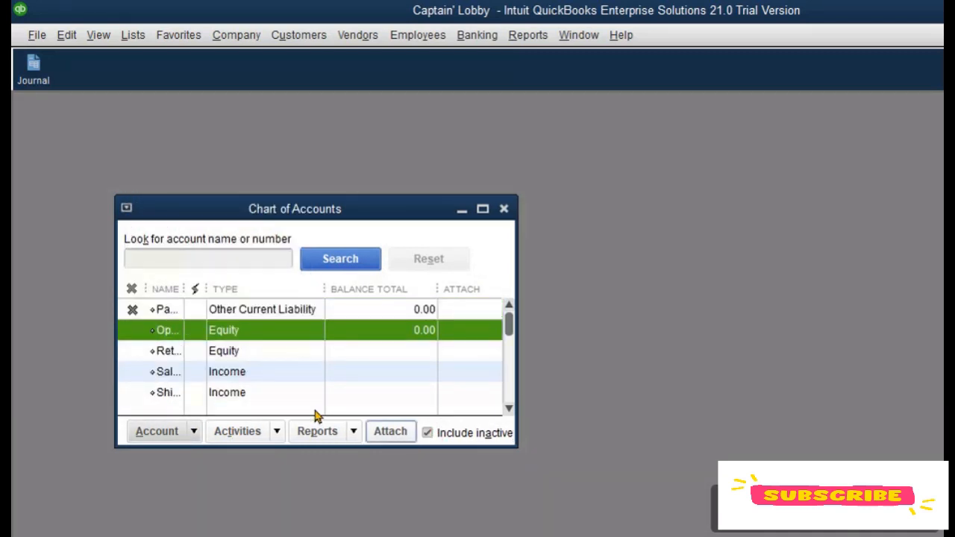
left_click(427, 433)
left_click(427, 433)
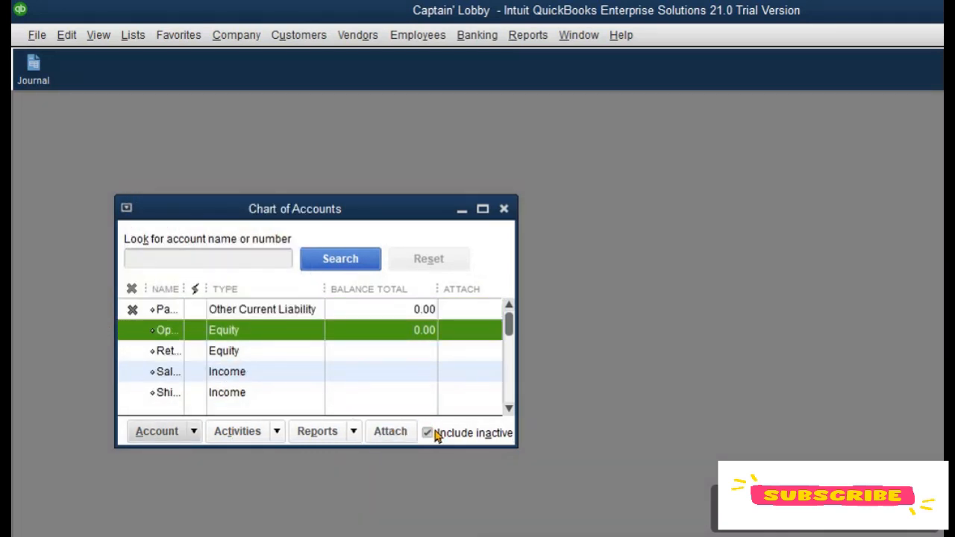
left_click(427, 432)
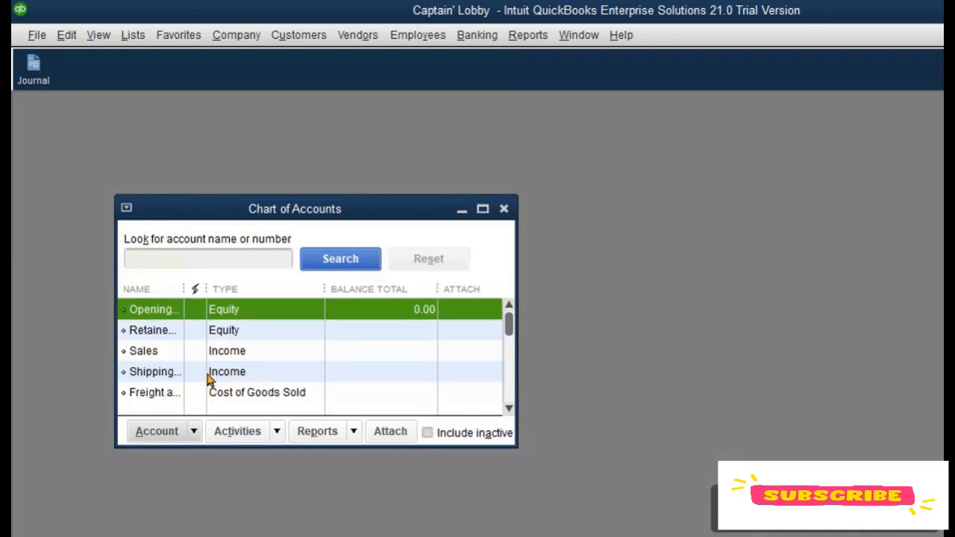
Step: Make the Opening Balance Equity, Retained Earnings and Sales accounts inactive
left_click(192, 431)
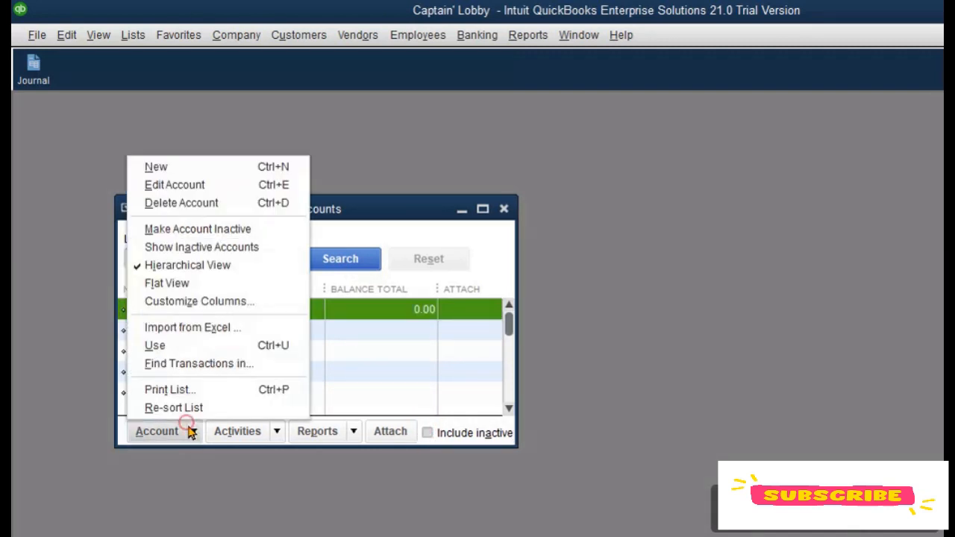
left_click(190, 247)
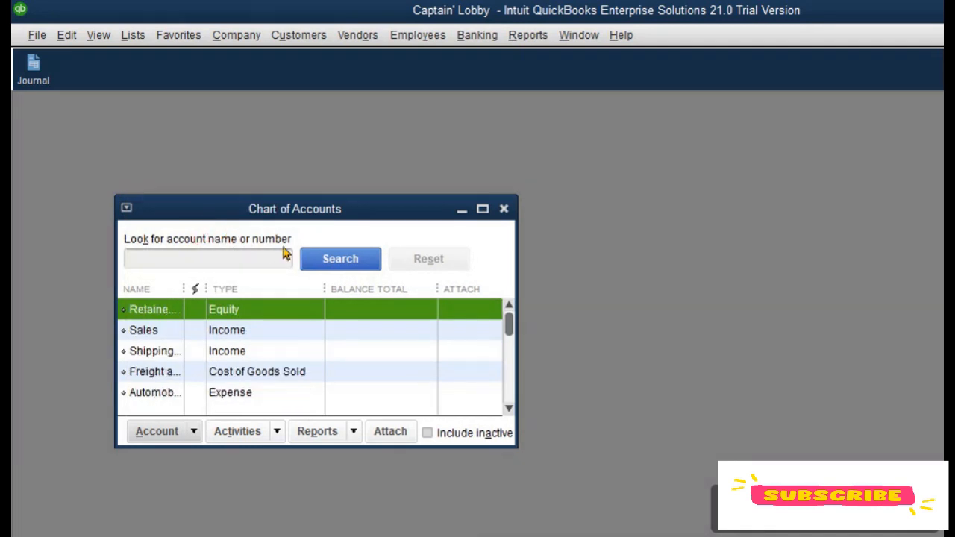
left_click(193, 432)
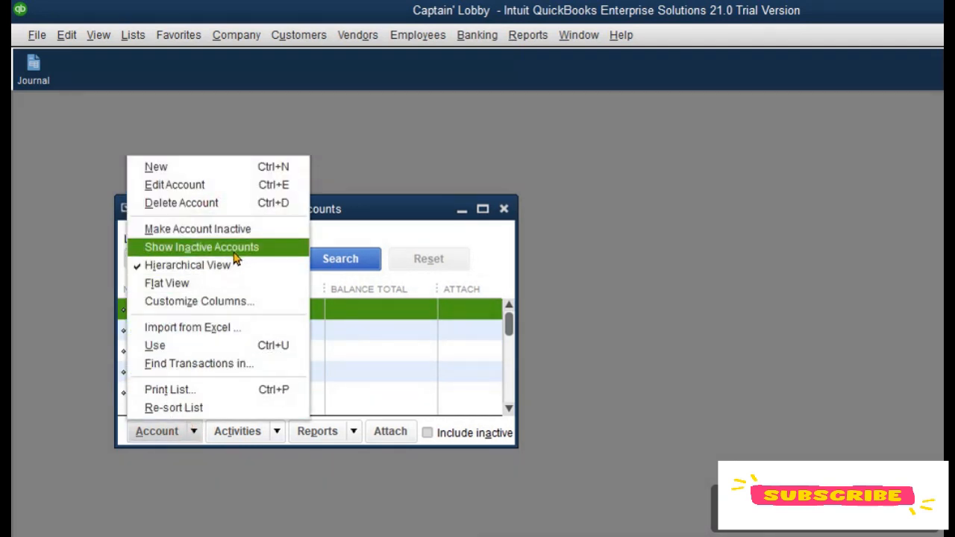
left_click(243, 230)
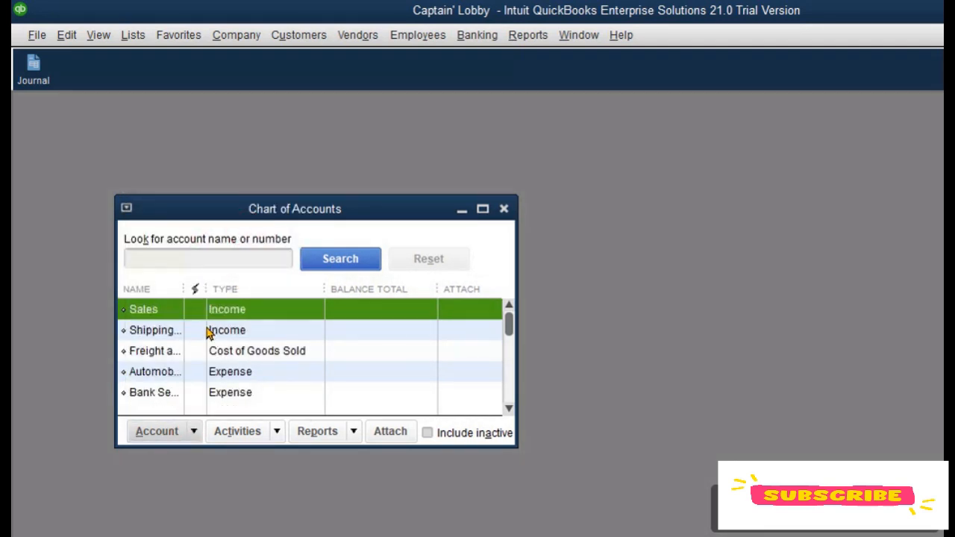
left_click(157, 432)
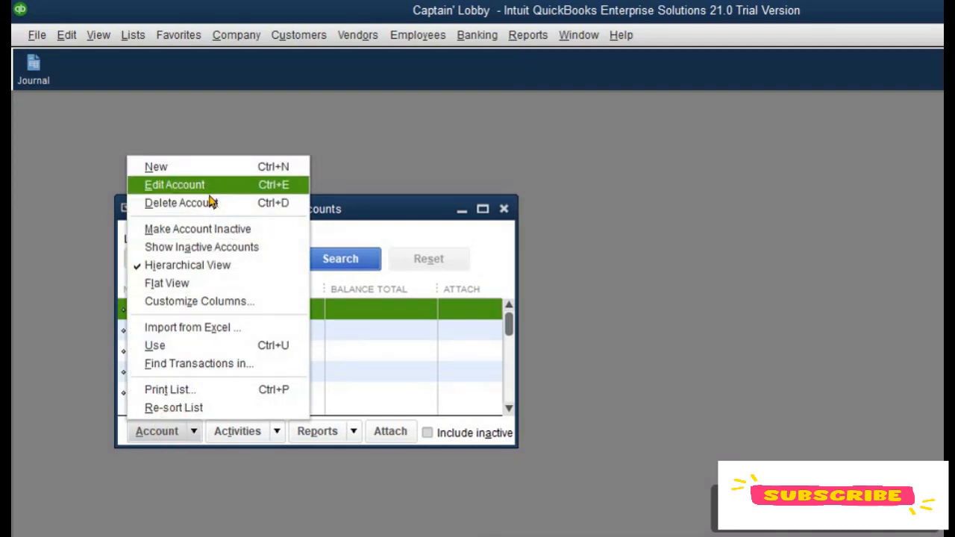
left_click(244, 230)
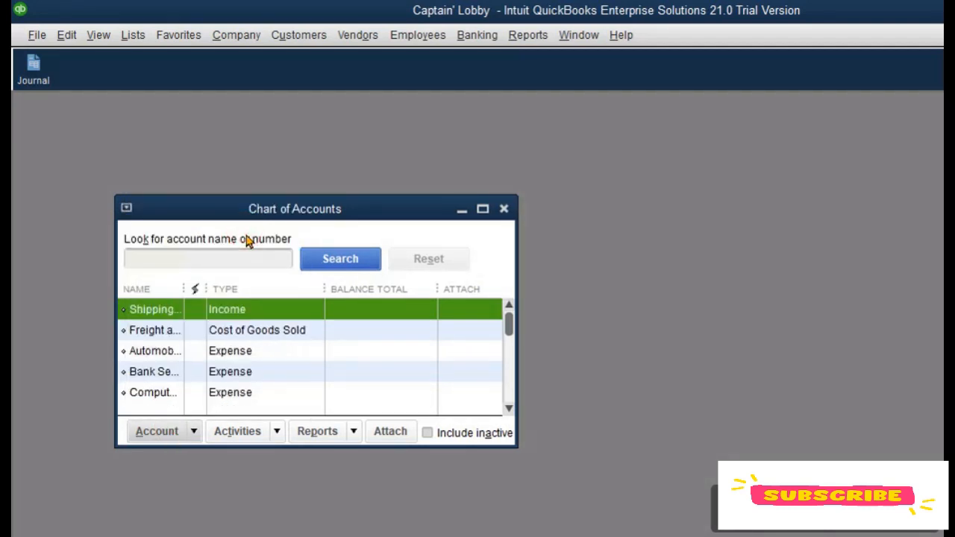
Step: Review the inactive accounts in the list, then hide them and enlarge the Chart of Accounts window
left_click(427, 433)
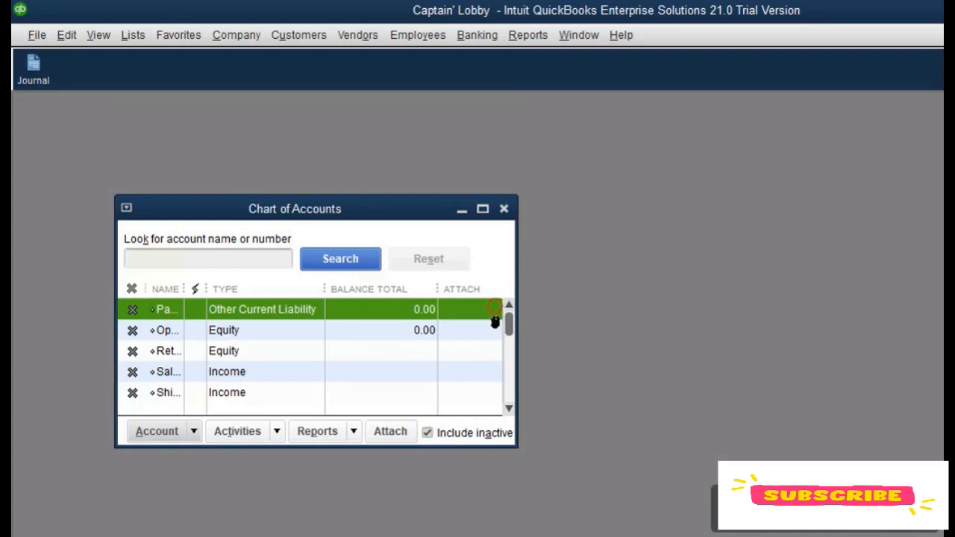
left_click(509, 409)
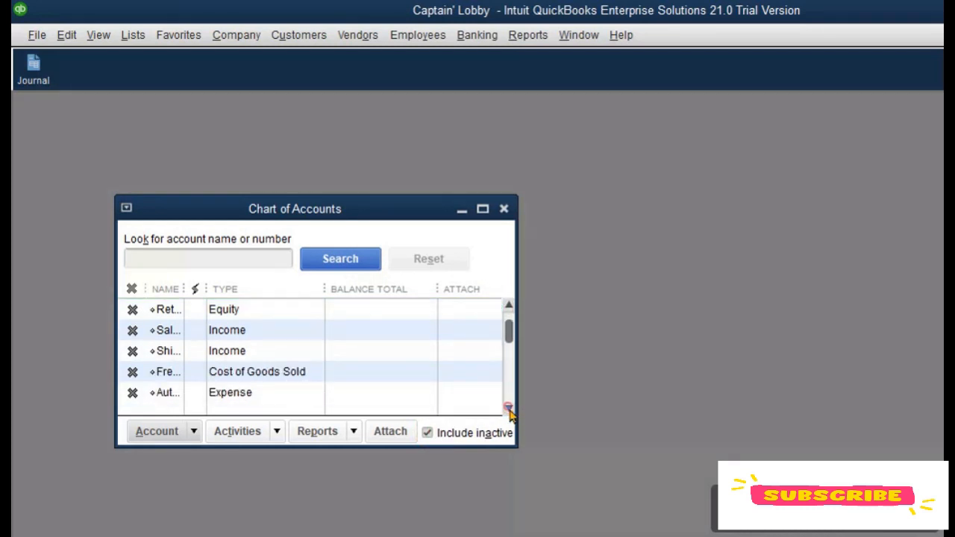
left_click(429, 433)
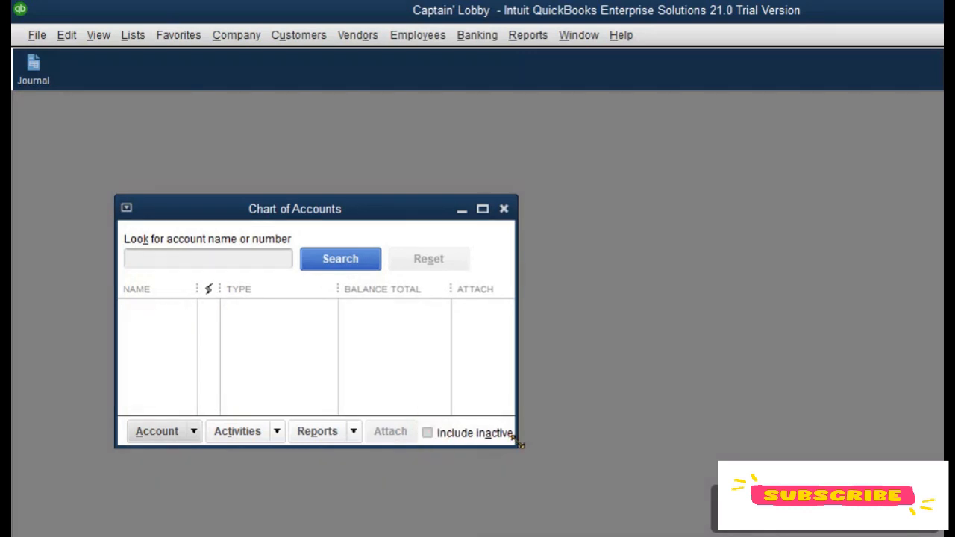
left_click_drag(515, 446, 944, 535)
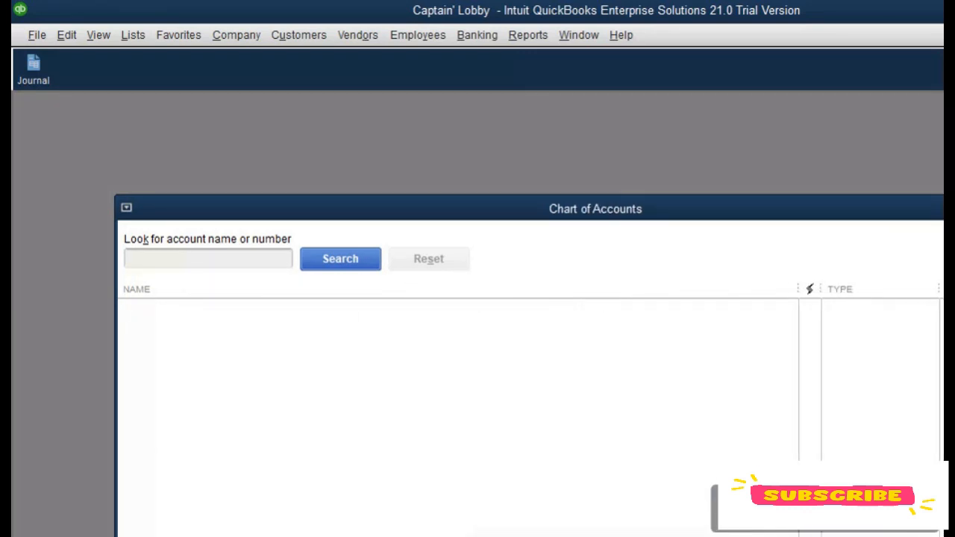
Step: Create a new Accounts Receivable account named Account Receivable and save it, keeping the dialog open for the next account
right_click(126, 337)
left_click(177, 348)
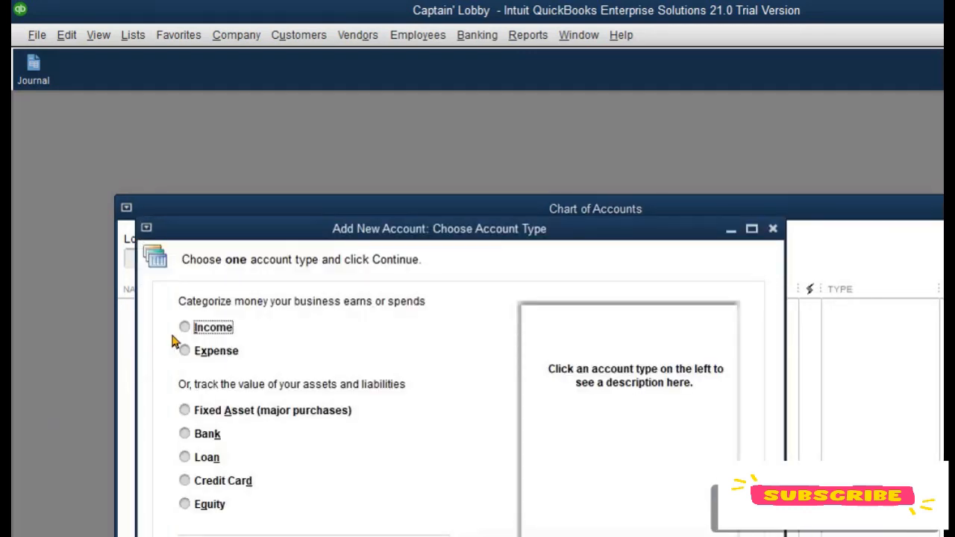
left_click_drag(275, 231, 239, 102)
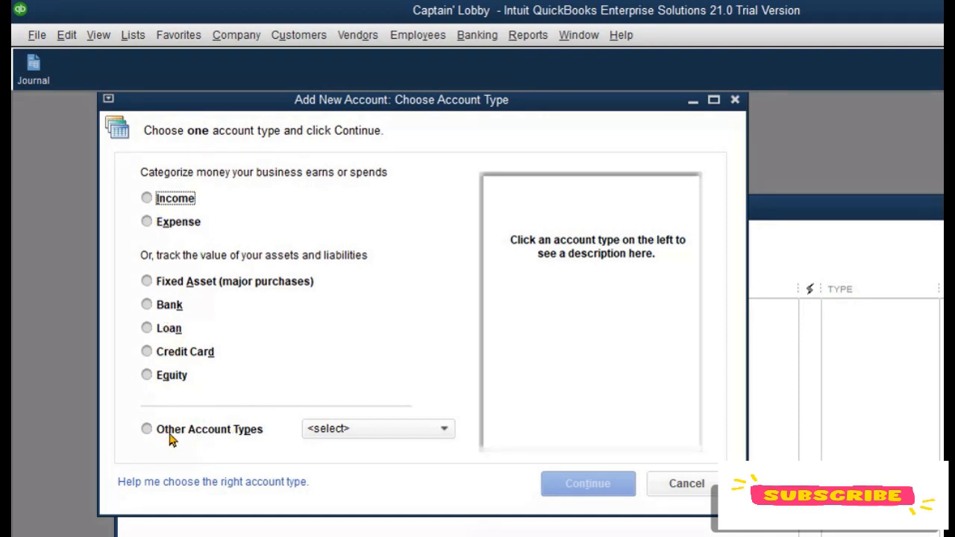
left_click(390, 429)
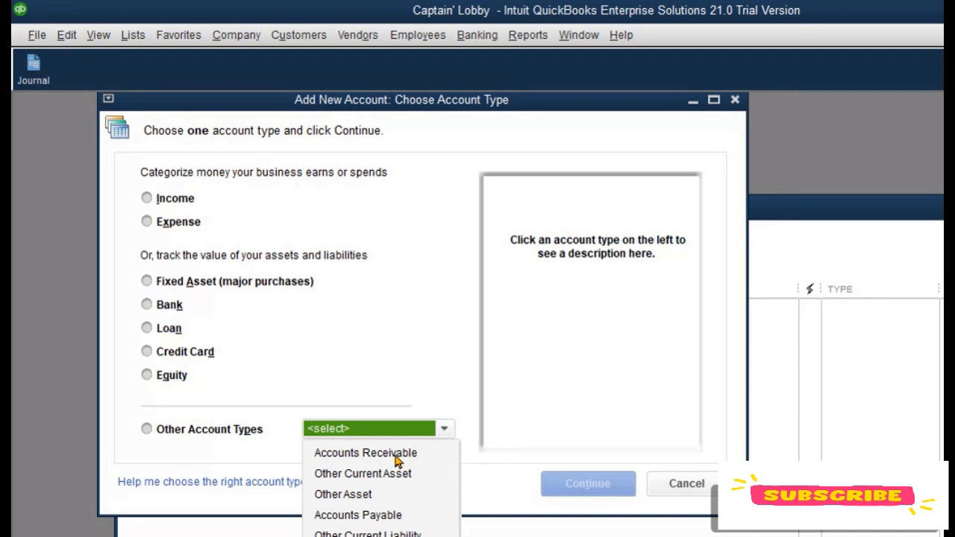
left_click(395, 456)
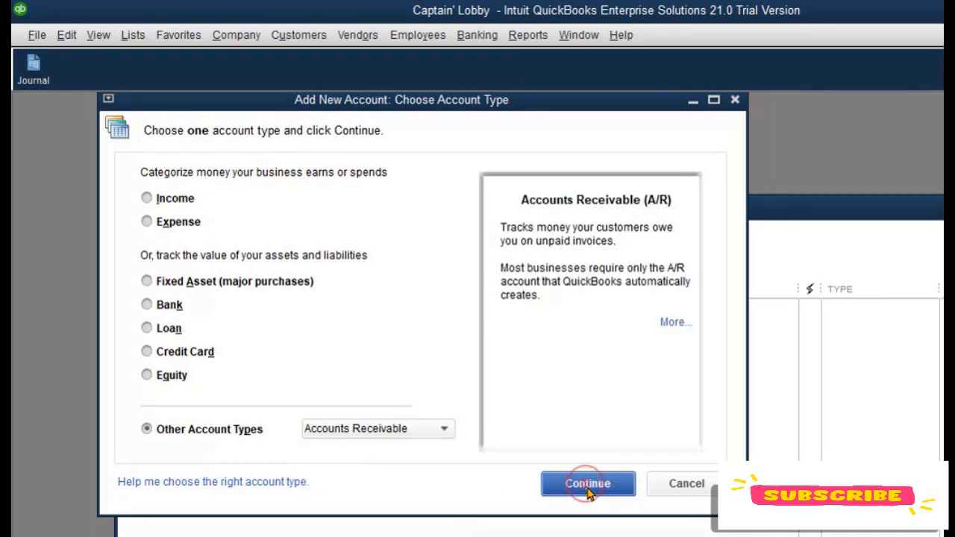
left_click(587, 489)
left_click(288, 218)
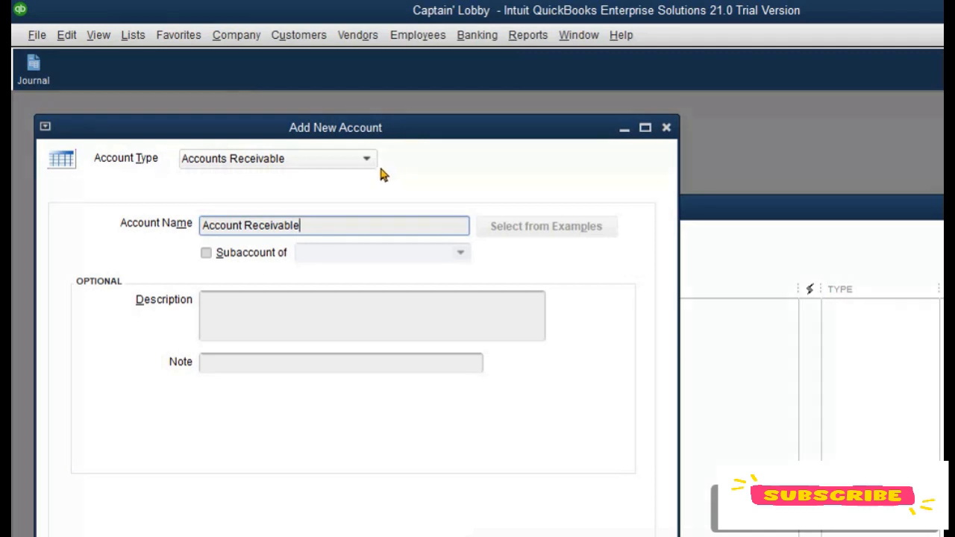
left_click_drag(447, 136, 467, 103)
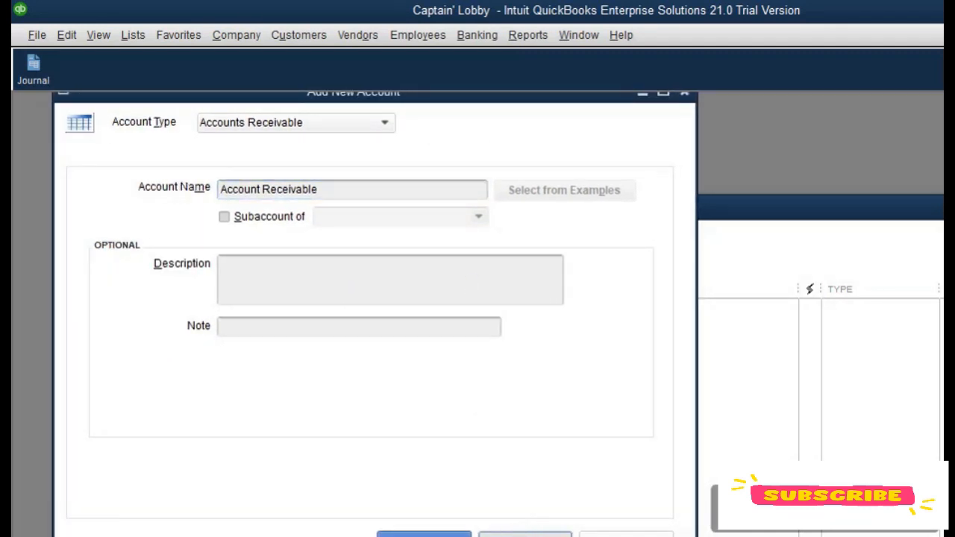
left_click(522, 533)
Step: Add an Other Current Asset account named Cash In Bank
left_click(351, 123)
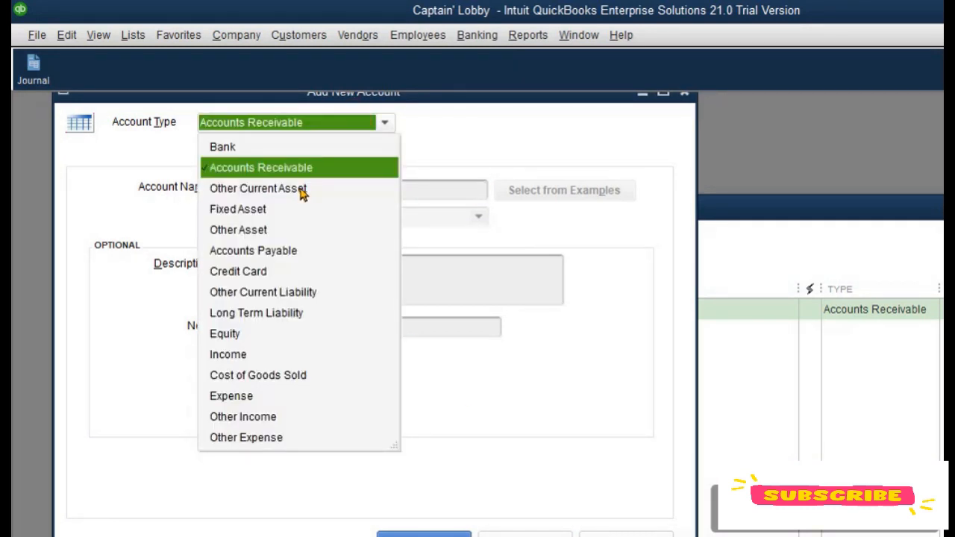
left_click(302, 192)
left_click(318, 188)
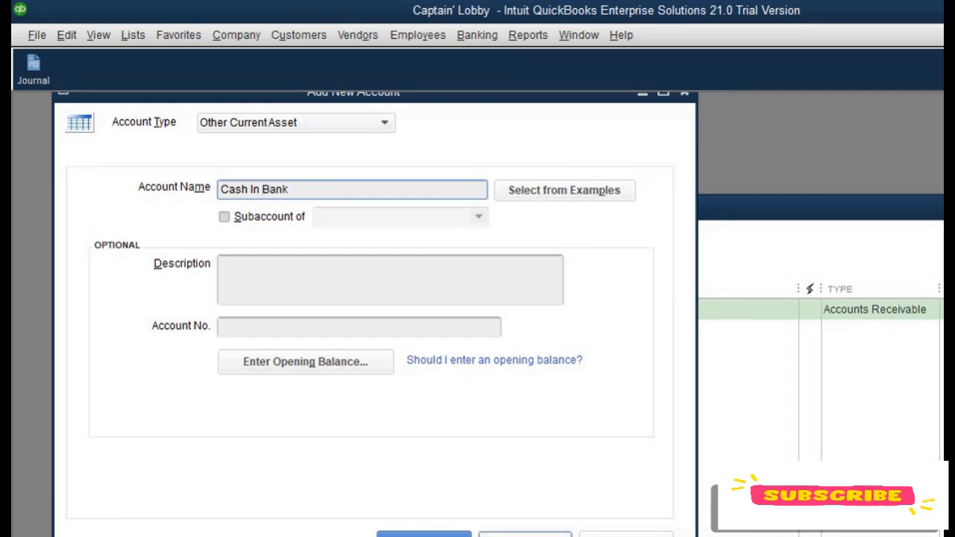
left_click(524, 535)
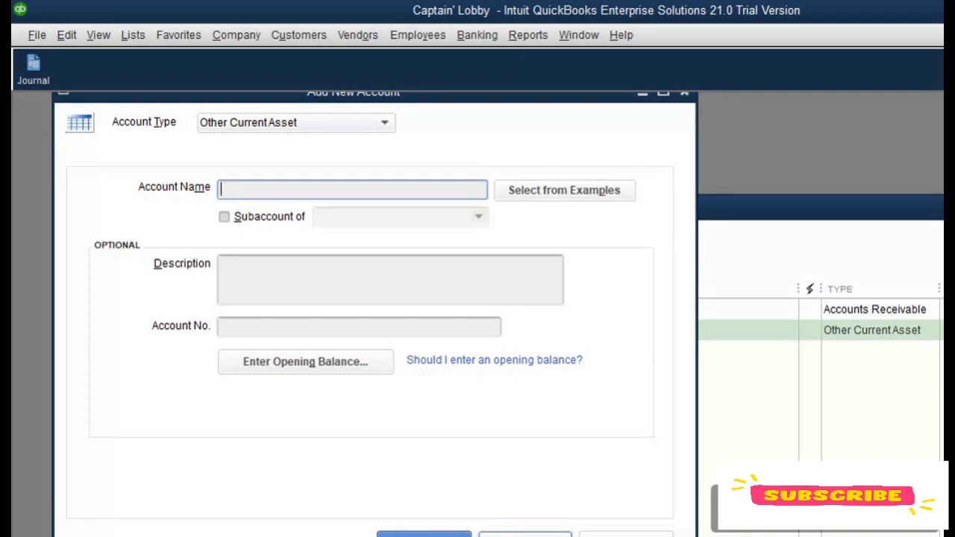
Step: Add a Fixed Asset account named PPE
left_click(322, 122)
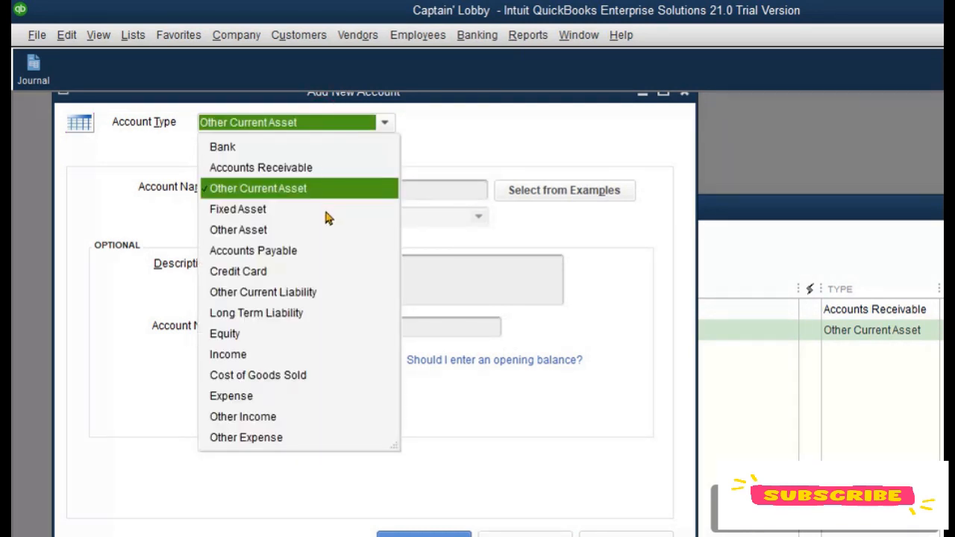
left_click(282, 212)
left_click(294, 188)
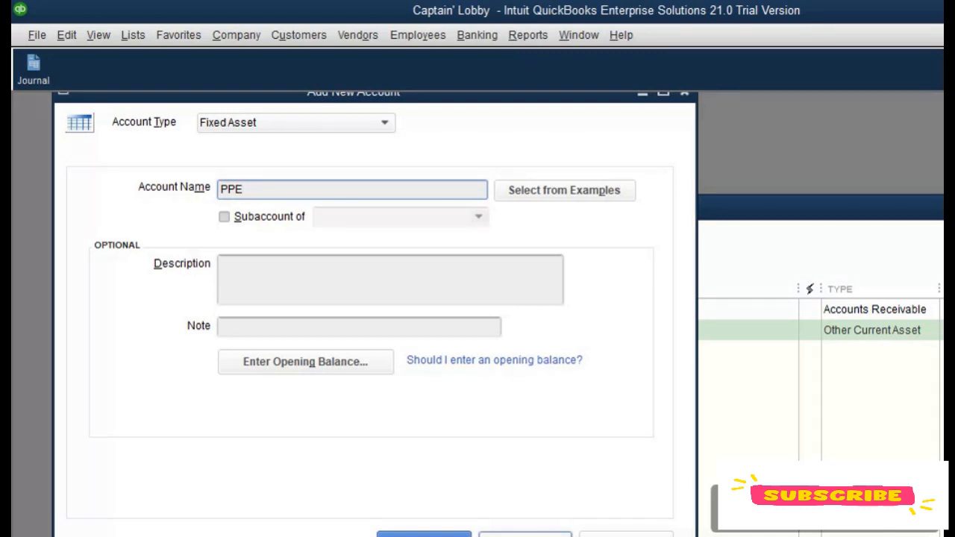
left_click(518, 534)
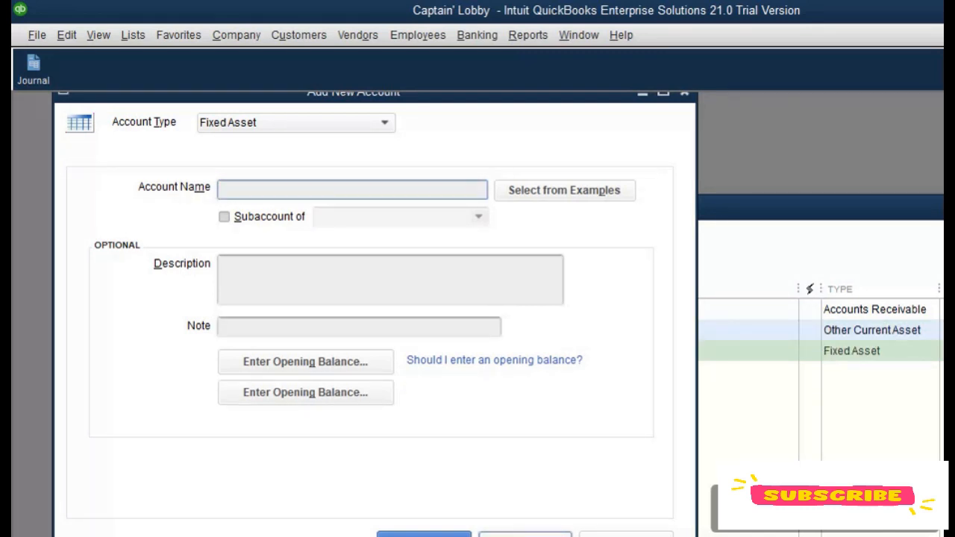
Step: Add an Equity account named Ordinary Shares
left_click(385, 123)
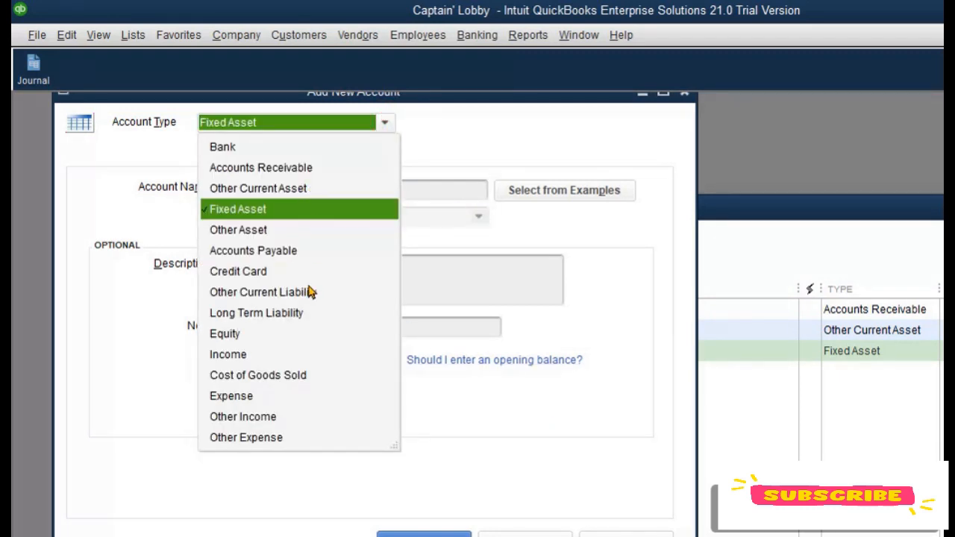
left_click(227, 333)
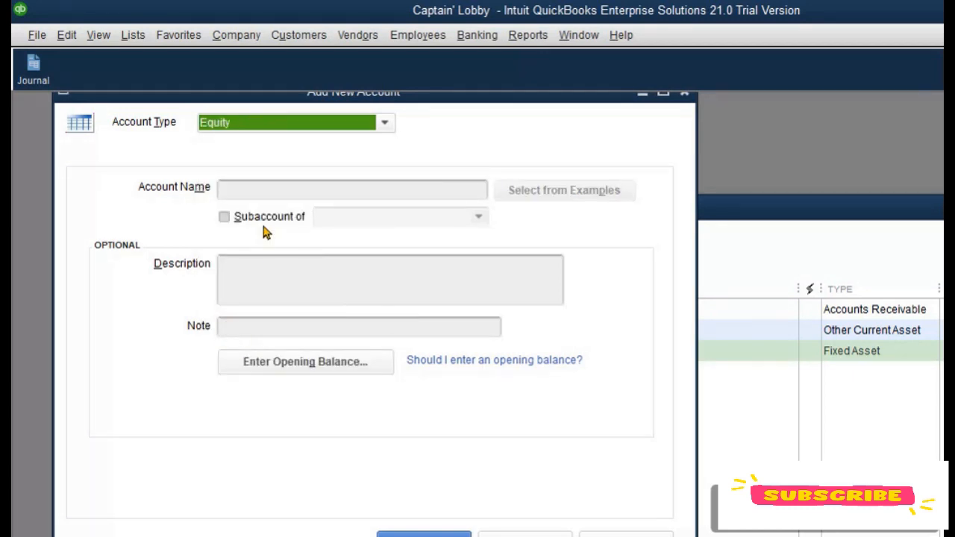
left_click(271, 184)
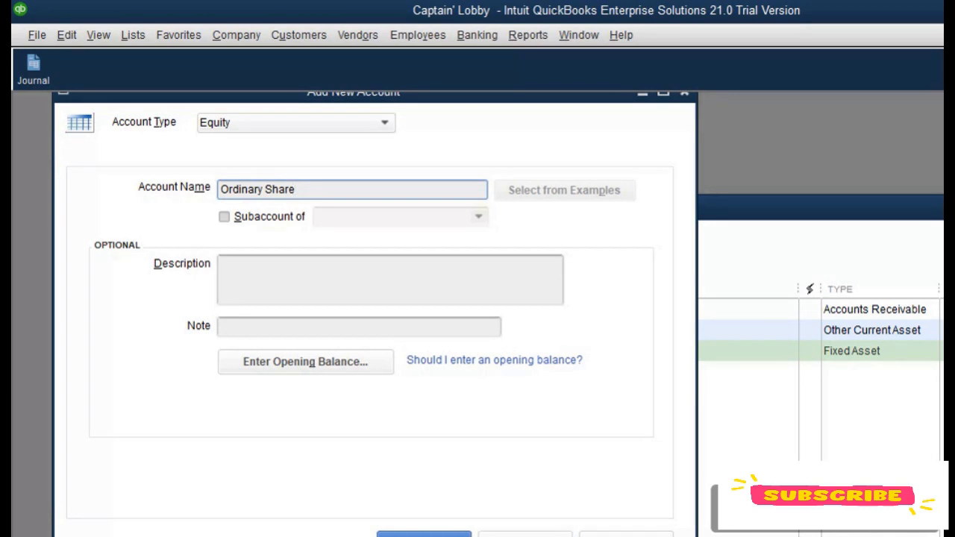
left_click(524, 534)
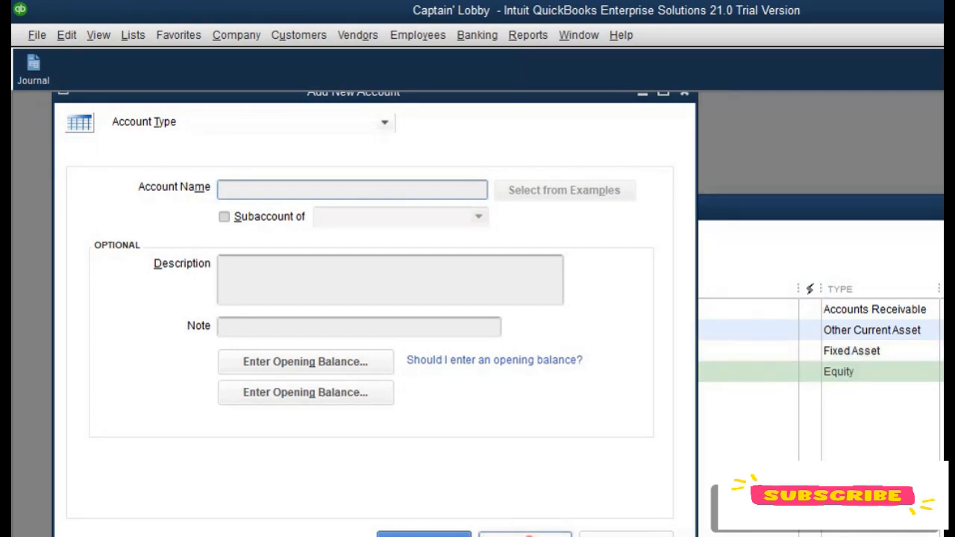
Step: Add an Accounts Payable account named Account Payable
left_click(367, 123)
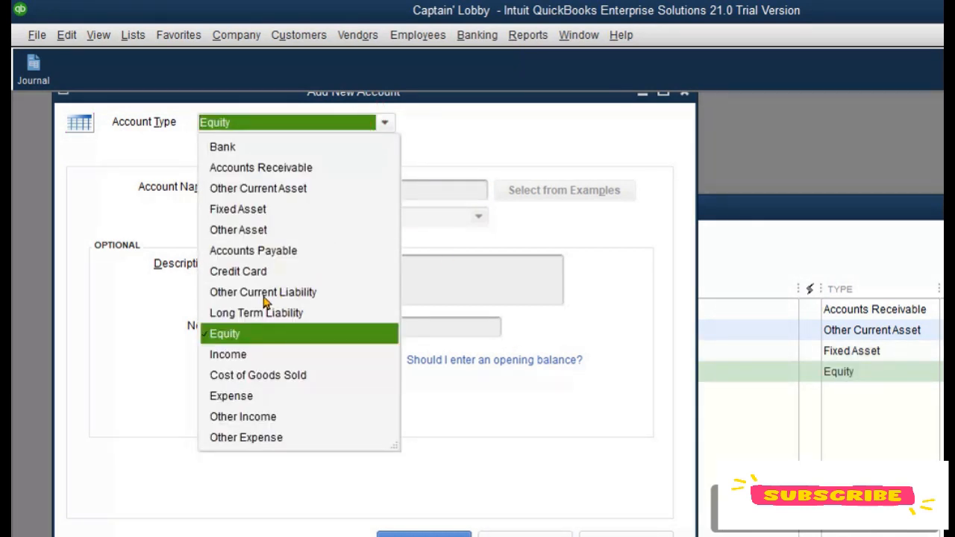
left_click(288, 251)
left_click(297, 187)
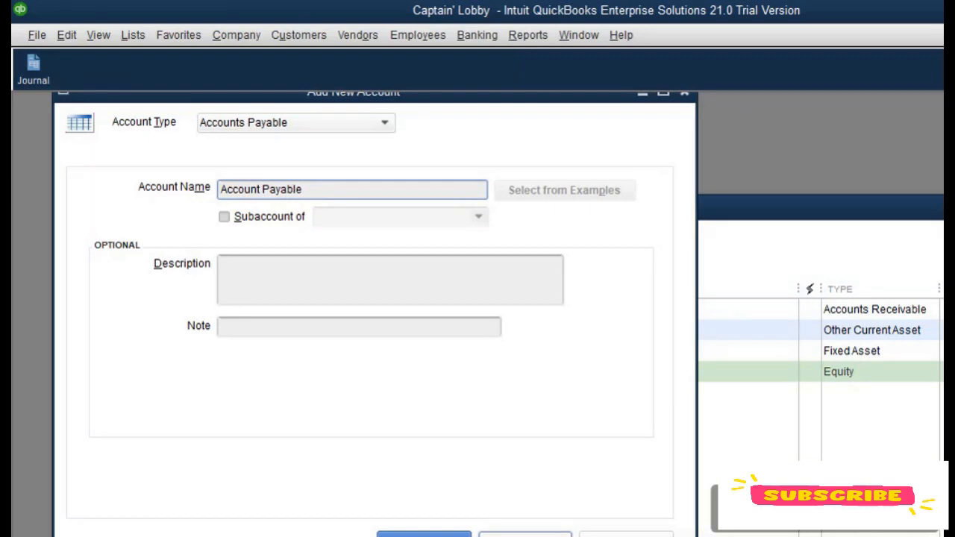
left_click(556, 534)
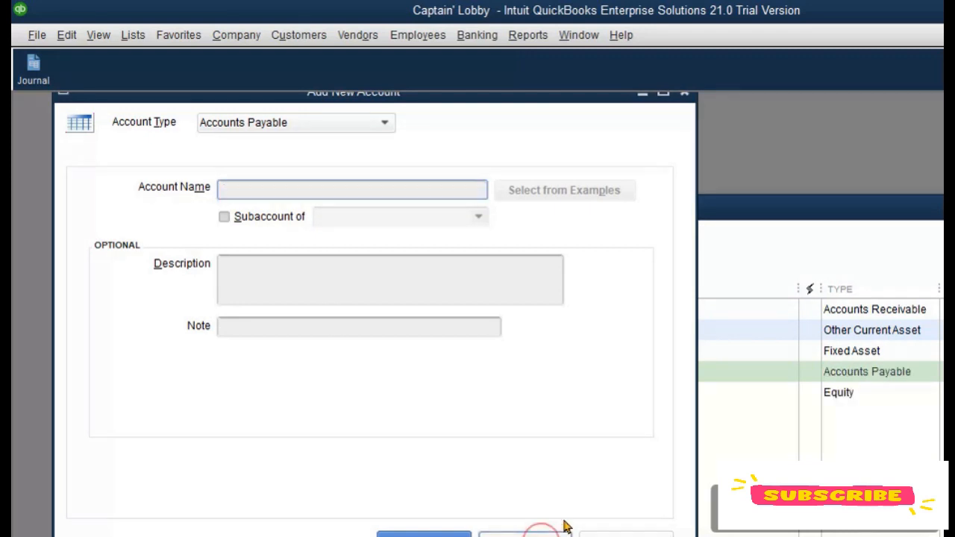
Step: Add an Expense account named Telephone and Electric Expense
left_click(384, 122)
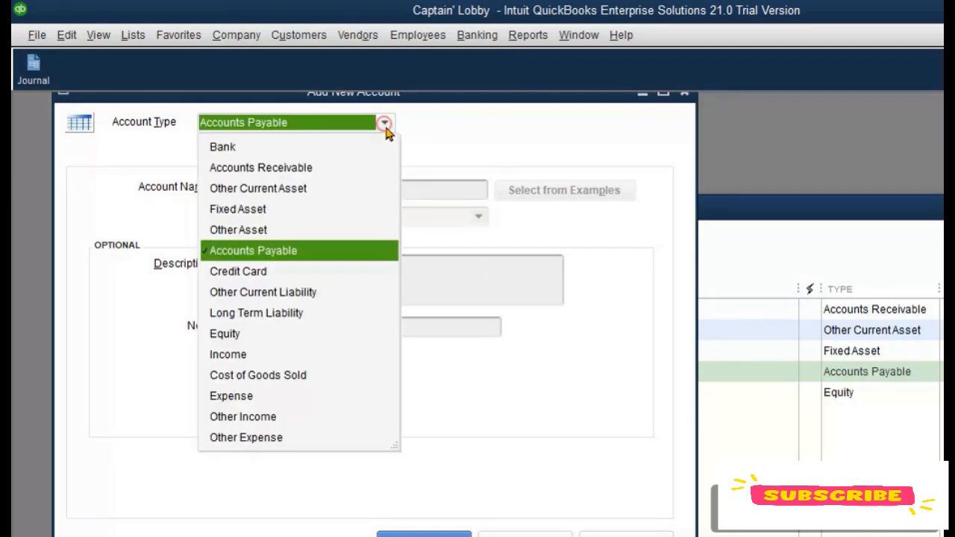
left_click(265, 397)
left_click(326, 190)
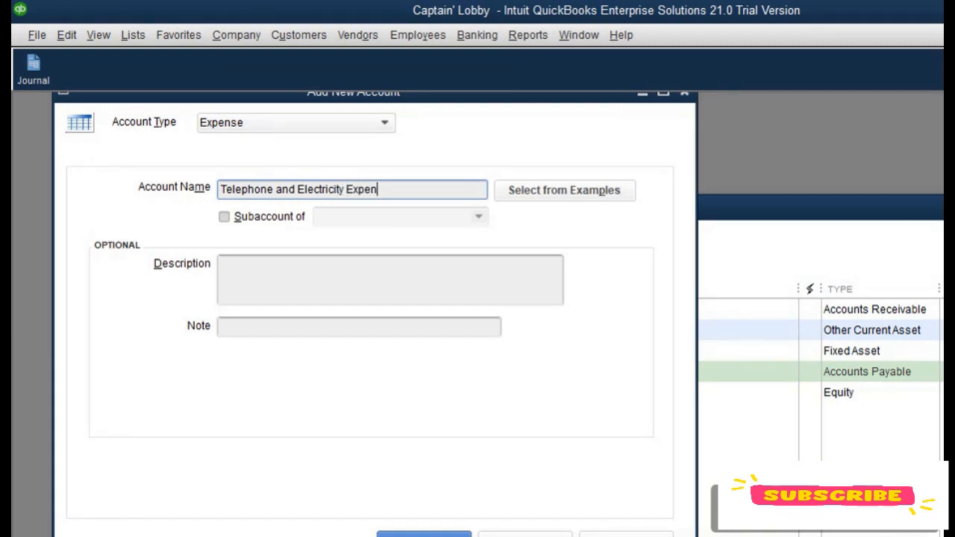
key("BackSpace")
key("BackSpace")
key("BackSpace")
key("BackSpace")
key("BackSpace")
key("BackSpace")
key("BackSpace")
key("BackSpace")
key("BackSpace")
left_click(525, 535)
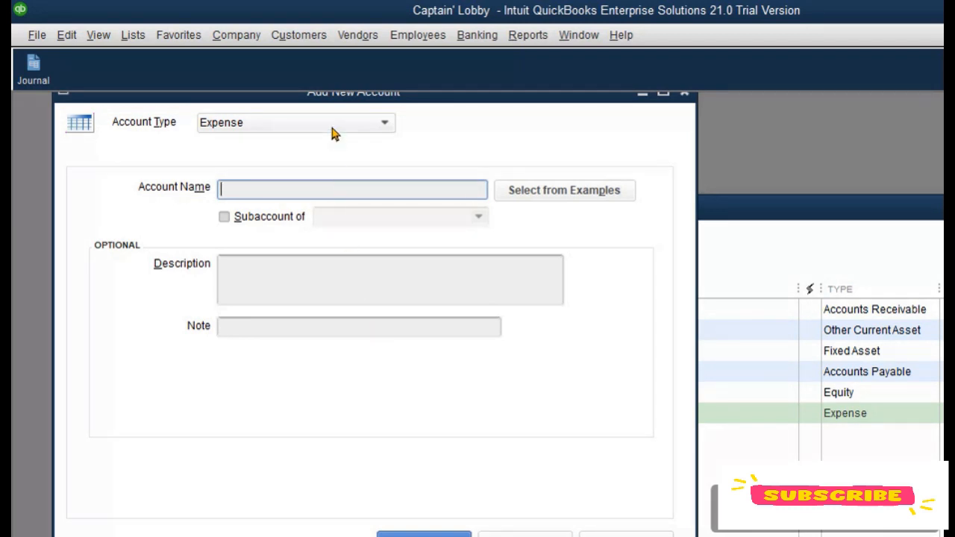
Step: Add Income accounts named Editing Income and Video Income, then close the Add New Account dialog
left_click(300, 188)
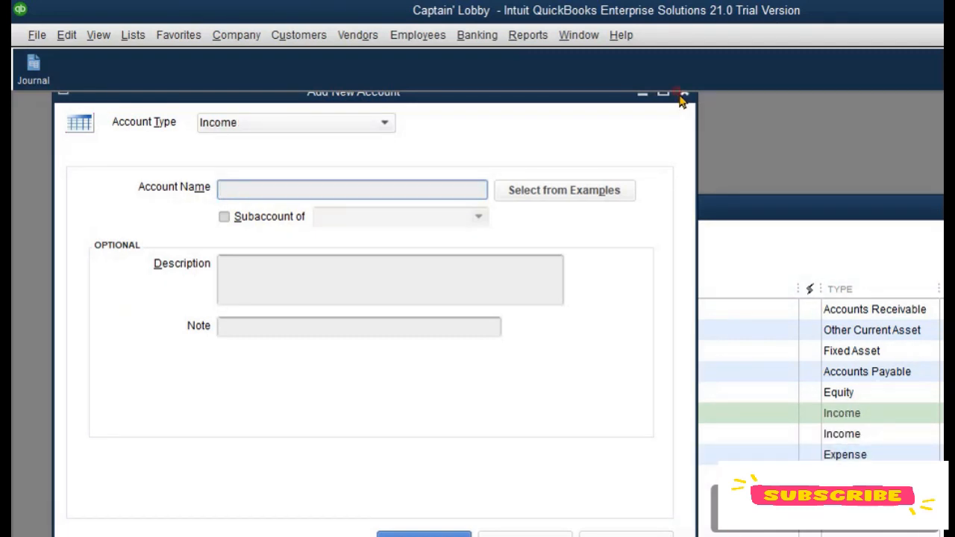
left_click(684, 94)
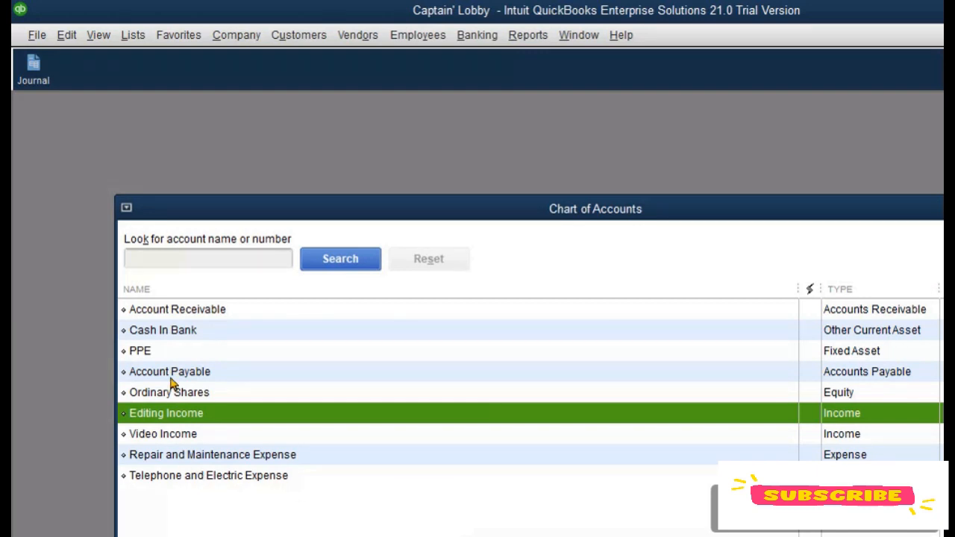
Step: Add the Chart of Accounts window to the icon bar with the label Accnt
left_click(892, 317)
left_click(874, 394)
left_click(871, 426)
left_click(864, 458)
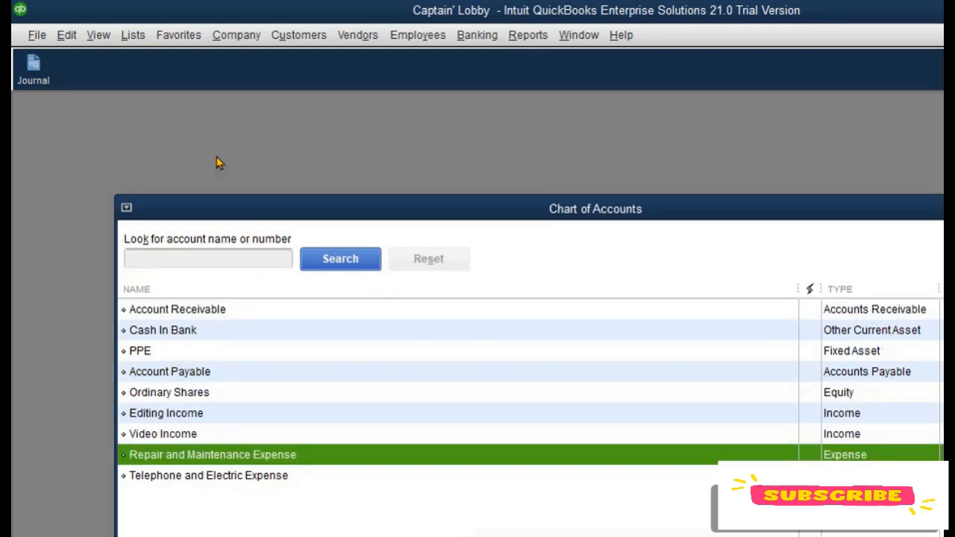
left_click(98, 35)
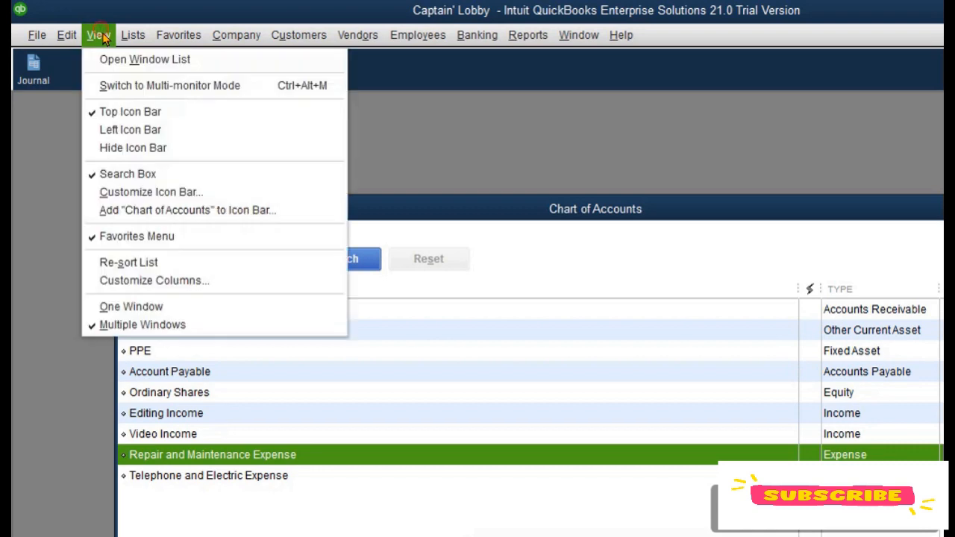
left_click(256, 211)
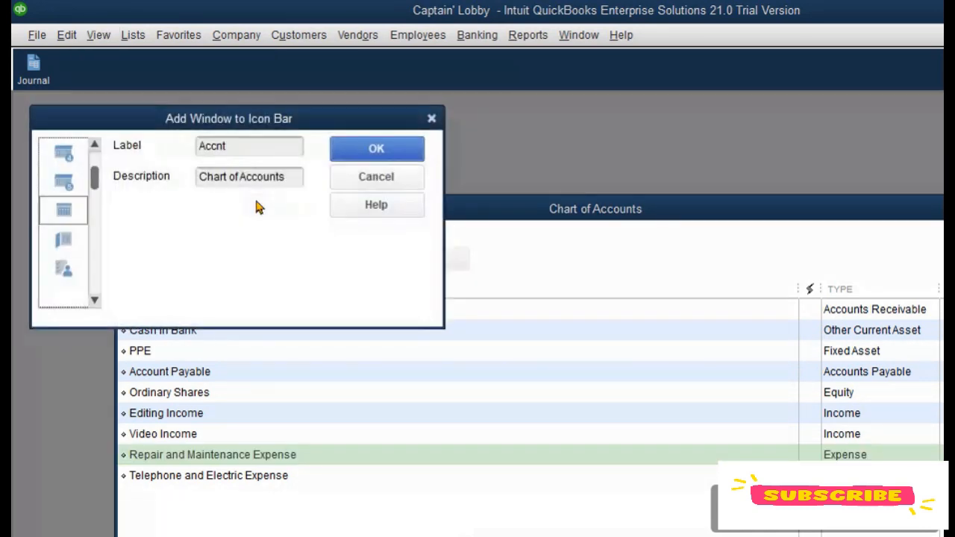
left_click(370, 152)
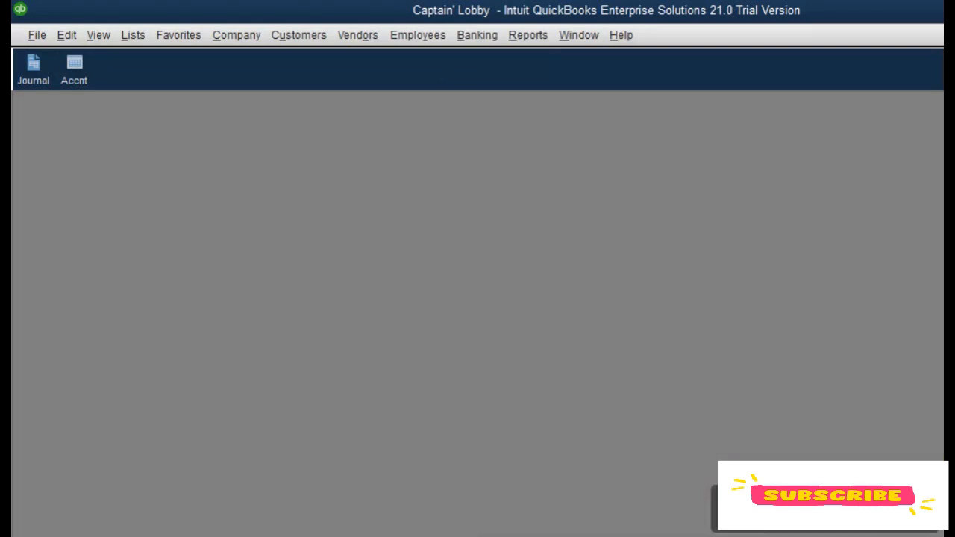
Step: Open the Trial Balance report from the Accountant & Taxes reports
left_click(74, 71)
left_click(528, 35)
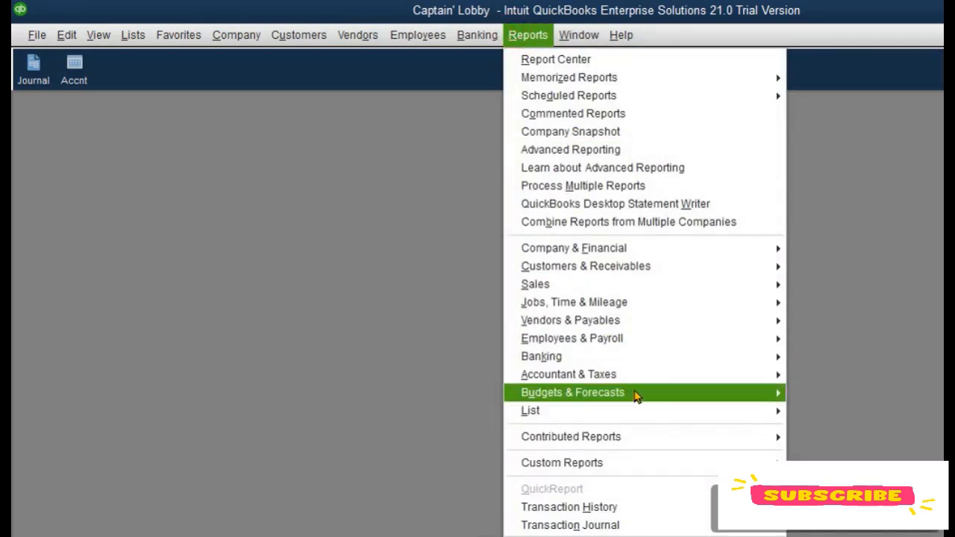
mouse_move(632, 377)
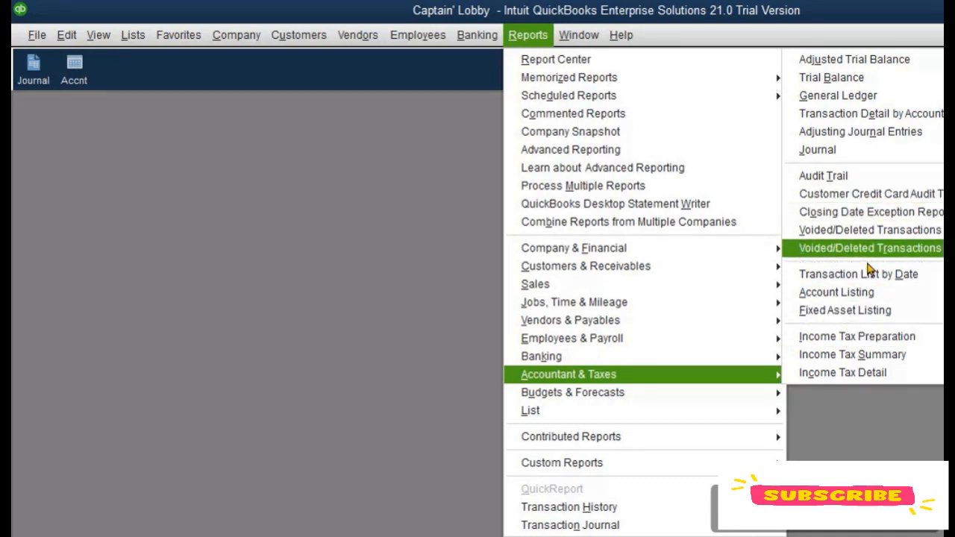
left_click(849, 83)
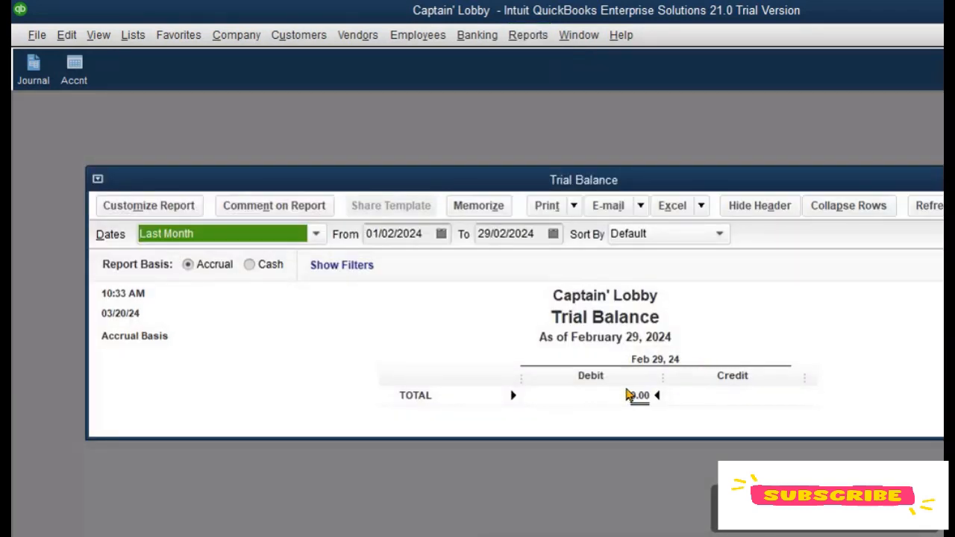
Step: Customize the Trial Balance report so its date range covers All dates
left_click(176, 207)
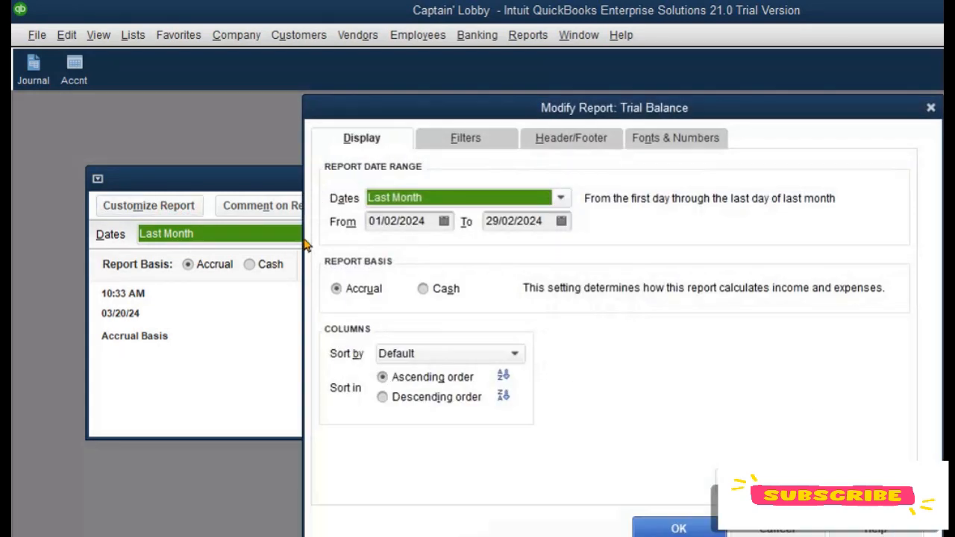
left_click(559, 198)
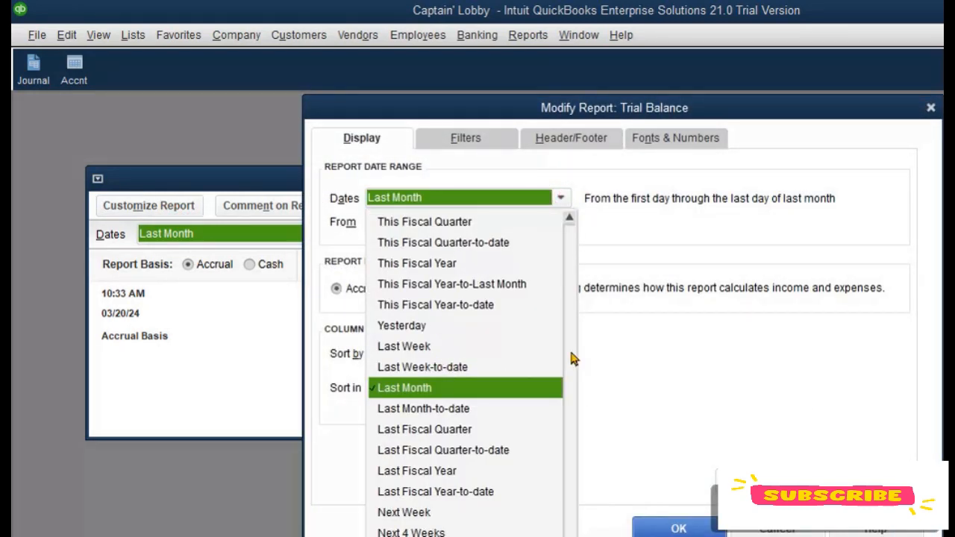
scroll(589, 347, "up", 2)
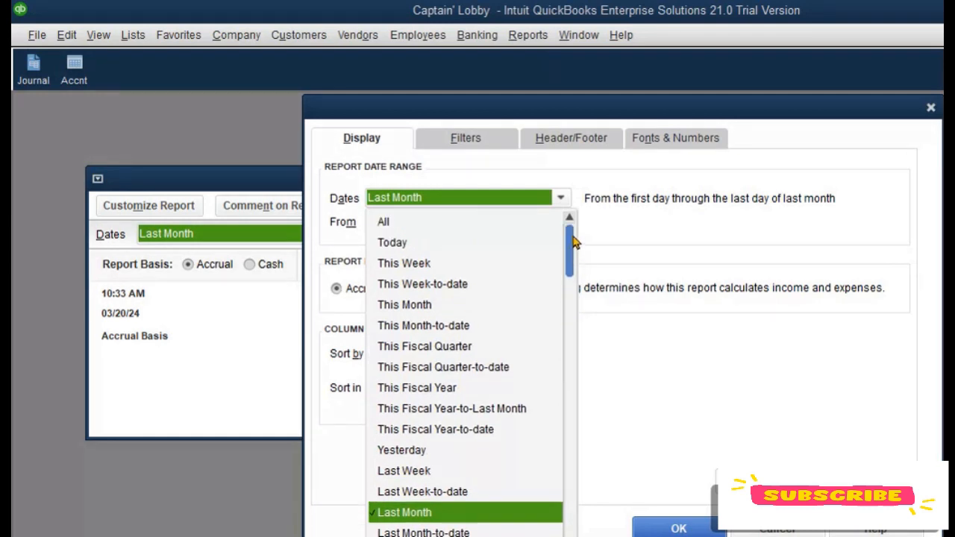
left_click(386, 223)
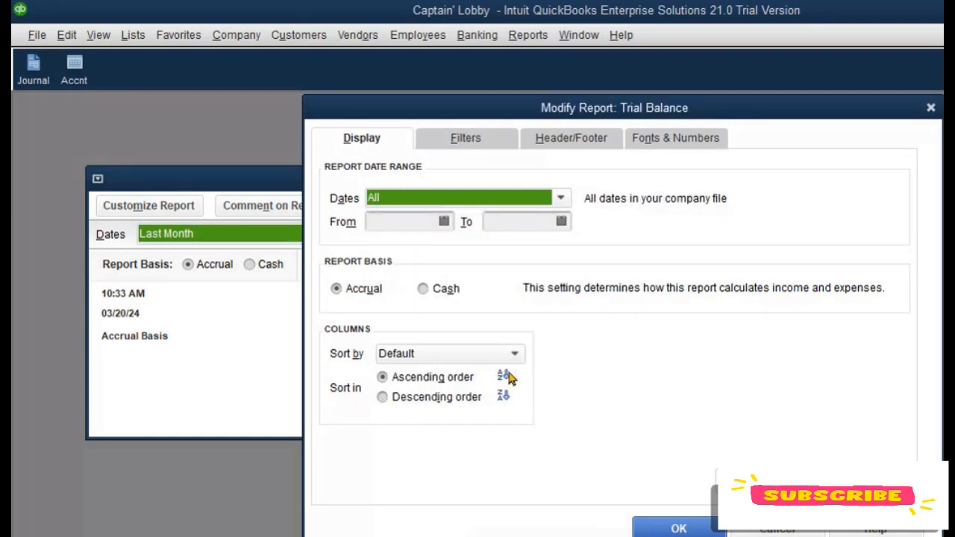
Step: Open the font settings for Column Labels and choose the Arial font
left_click(674, 141)
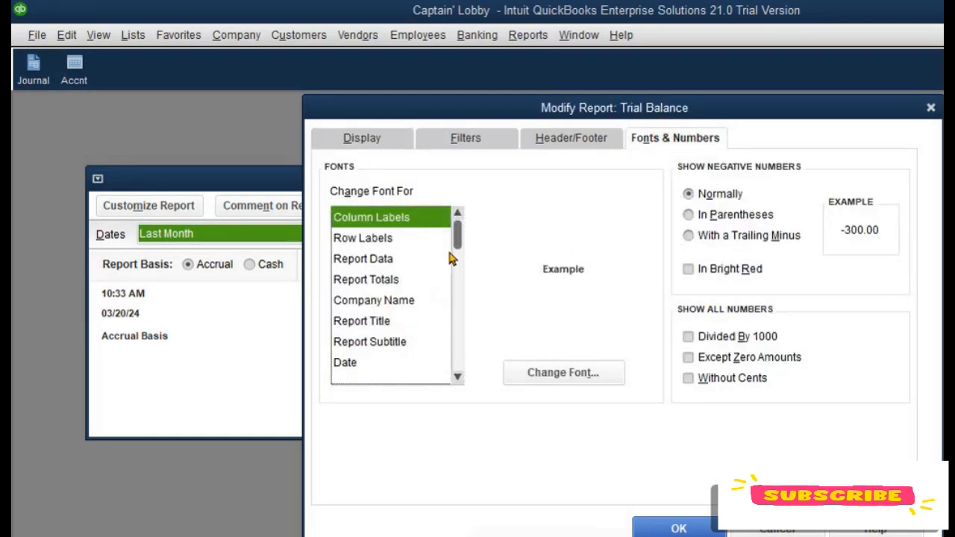
left_click(561, 373)
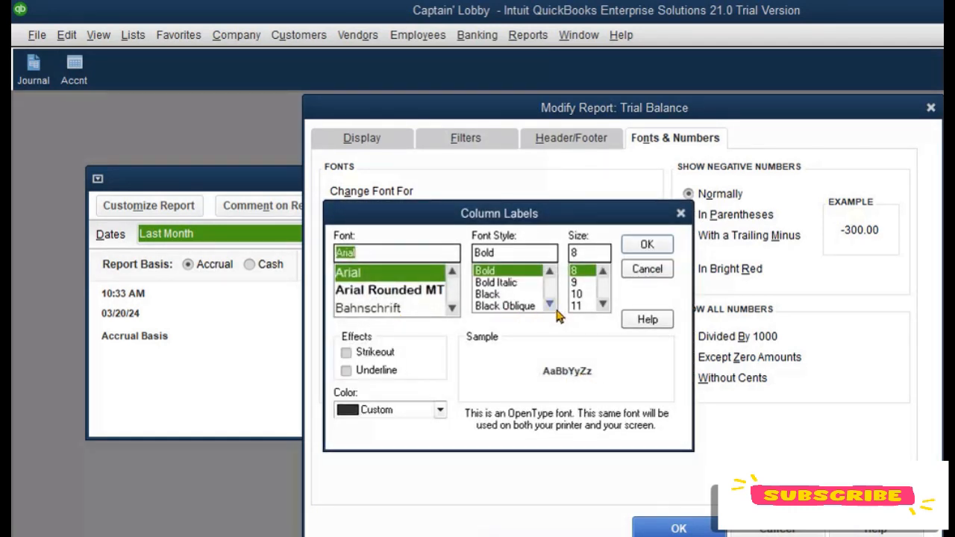
left_click(453, 307)
left_click(452, 307)
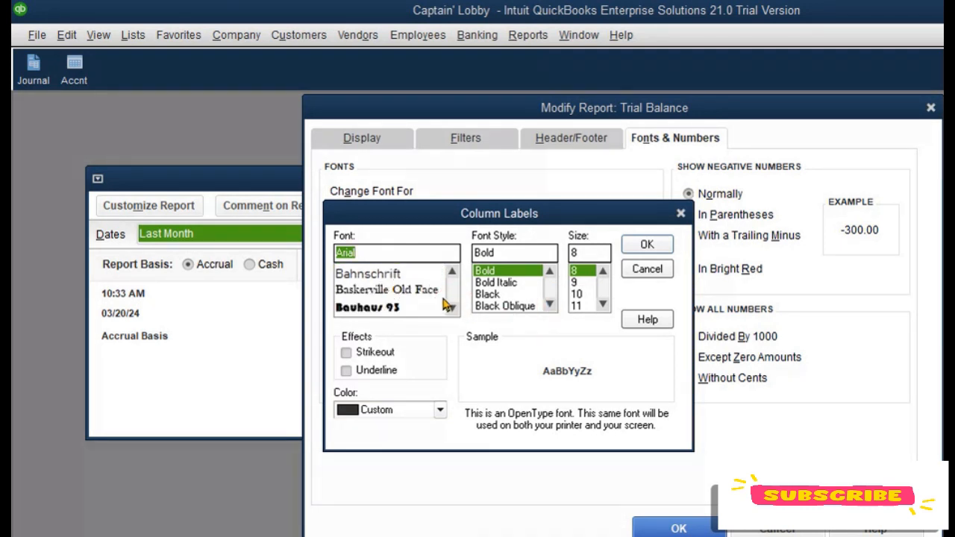
left_click(452, 272)
left_click(453, 271)
left_click(452, 272)
left_click(412, 283)
scroll(412, 284, "up", 3)
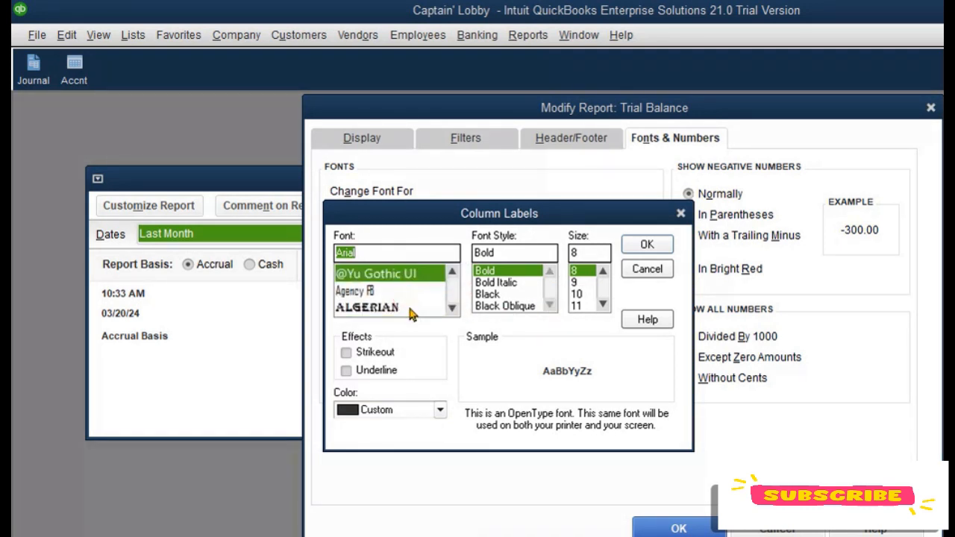
left_click(452, 309)
left_click(453, 309)
left_click(452, 309)
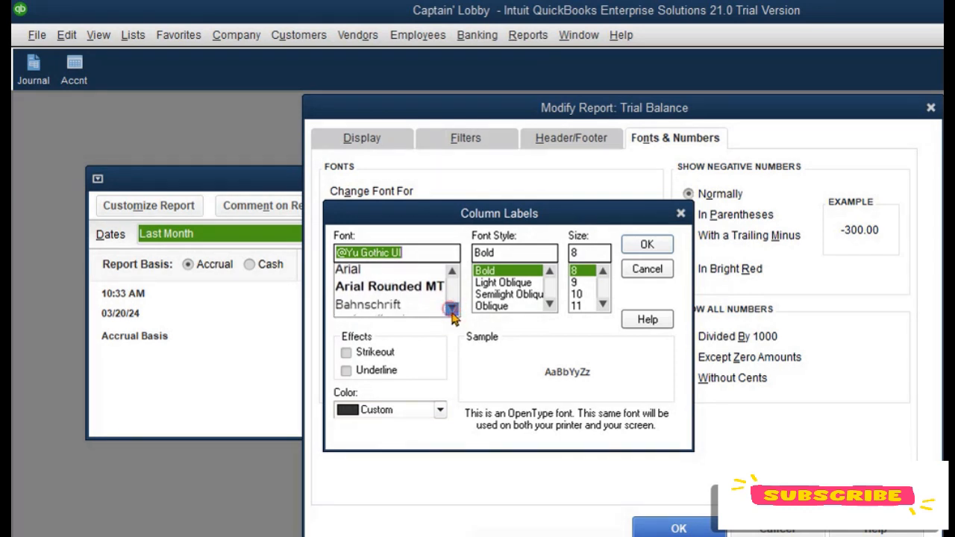
left_click(452, 309)
left_click(452, 309)
left_click(452, 309)
left_click(452, 309)
left_click(453, 309)
left_click(452, 309)
left_click(452, 272)
left_click(452, 271)
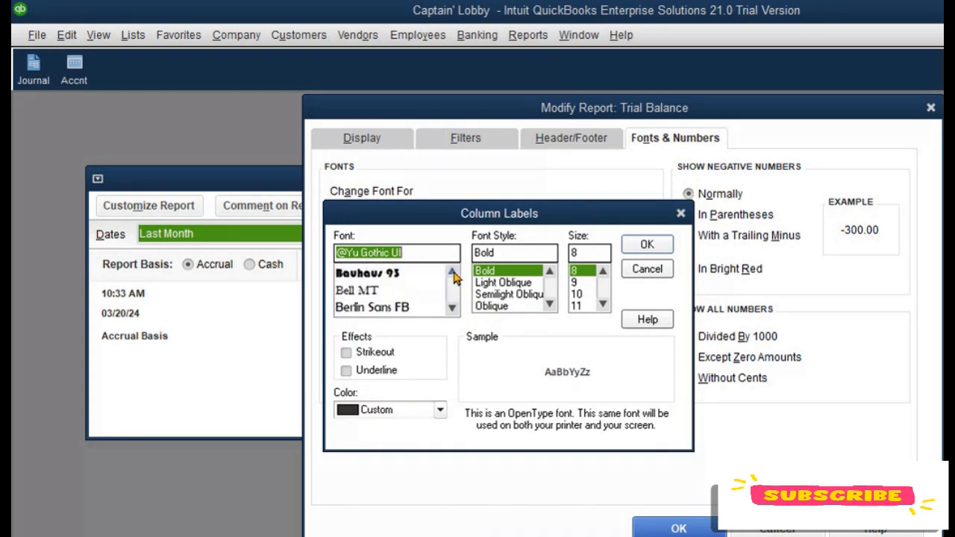
left_click(452, 271)
left_click(452, 272)
left_click(452, 271)
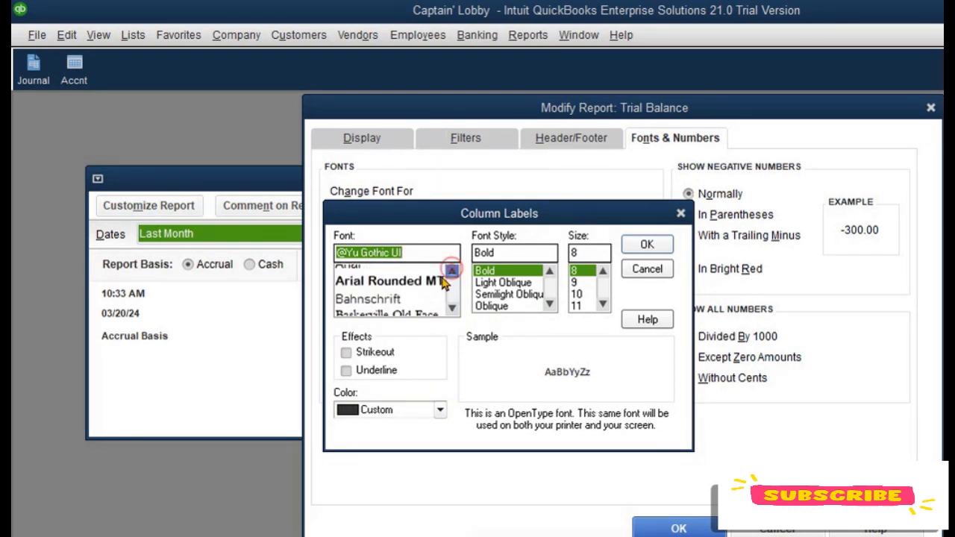
scroll(418, 299, "up", 2)
left_click(373, 309)
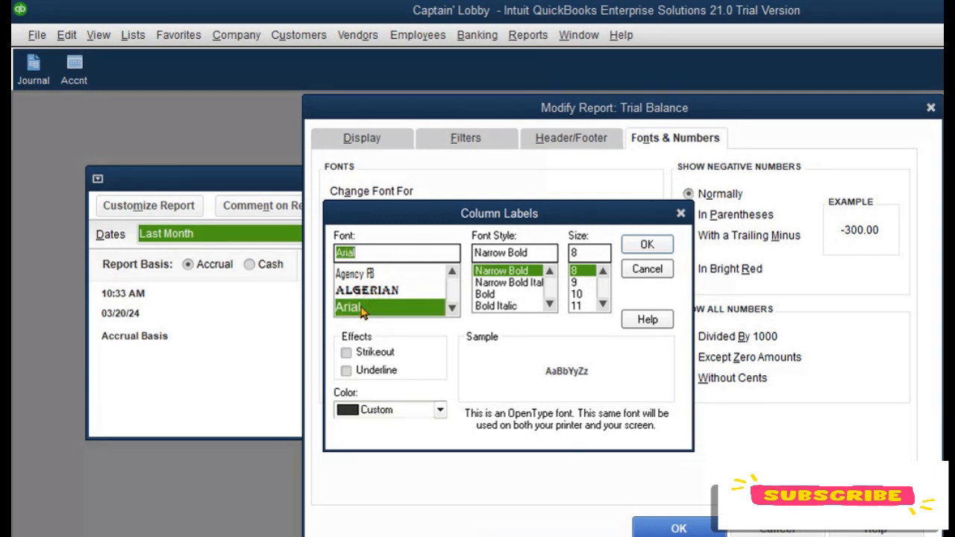
Step: Set the font size to 14, apply the change to all related fonts, and close the report customization dialog
left_click(592, 305)
left_click(602, 305)
left_click(602, 305)
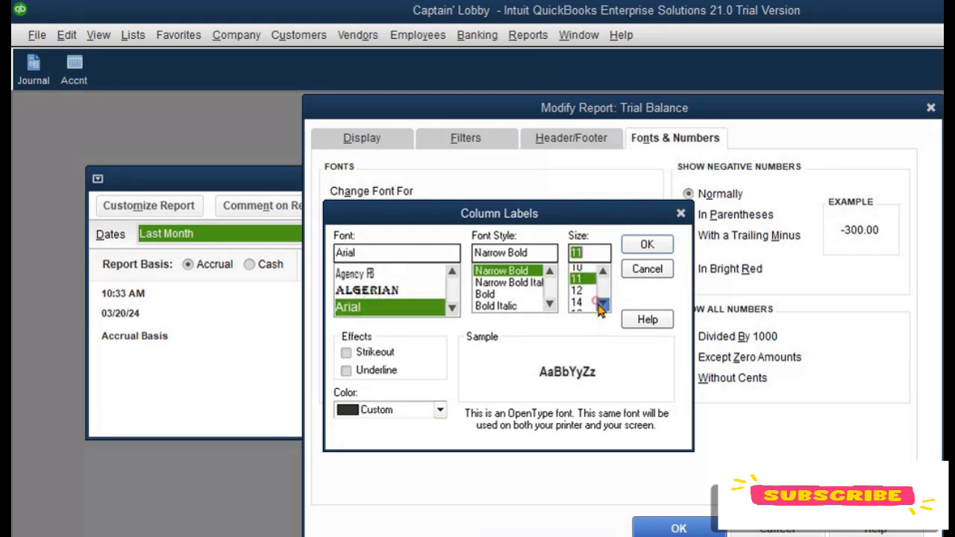
left_click(602, 305)
left_click(603, 305)
left_click(602, 306)
left_click(602, 305)
left_click(603, 306)
left_click(602, 273)
left_click(602, 272)
left_click(602, 272)
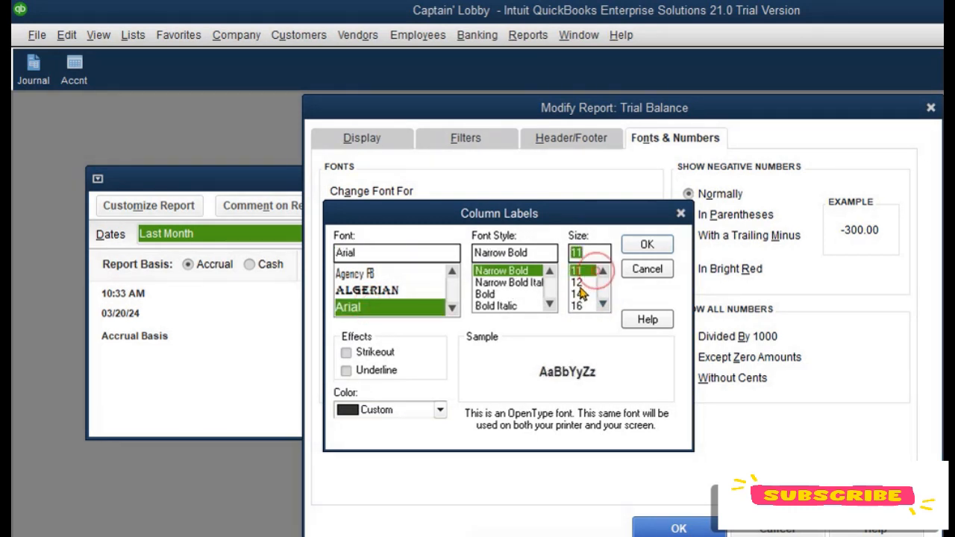
left_click(603, 272)
left_click(577, 294)
left_click(647, 246)
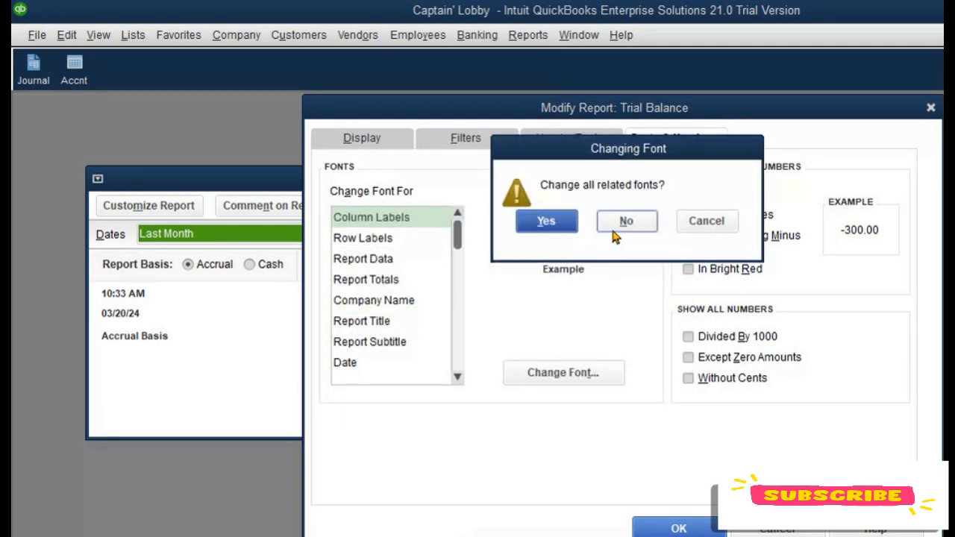
left_click(549, 222)
left_click(681, 528)
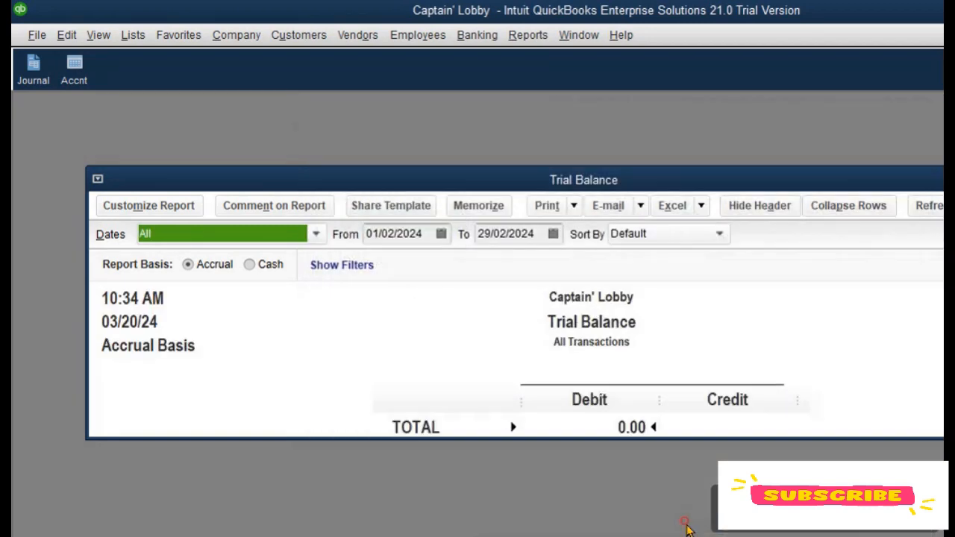
Step: Widen the Debit column and set all report columns to the same size
left_click(656, 385)
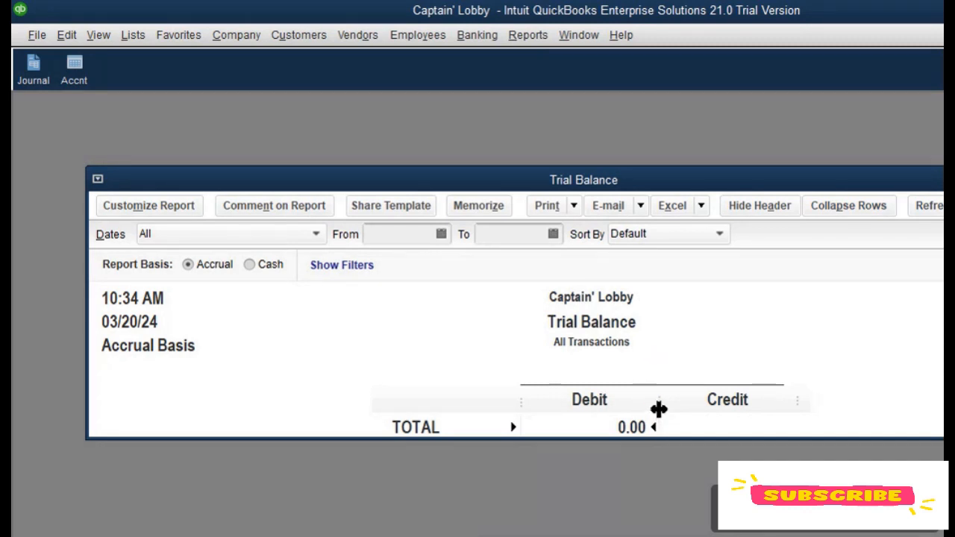
left_click_drag(658, 408, 711, 413)
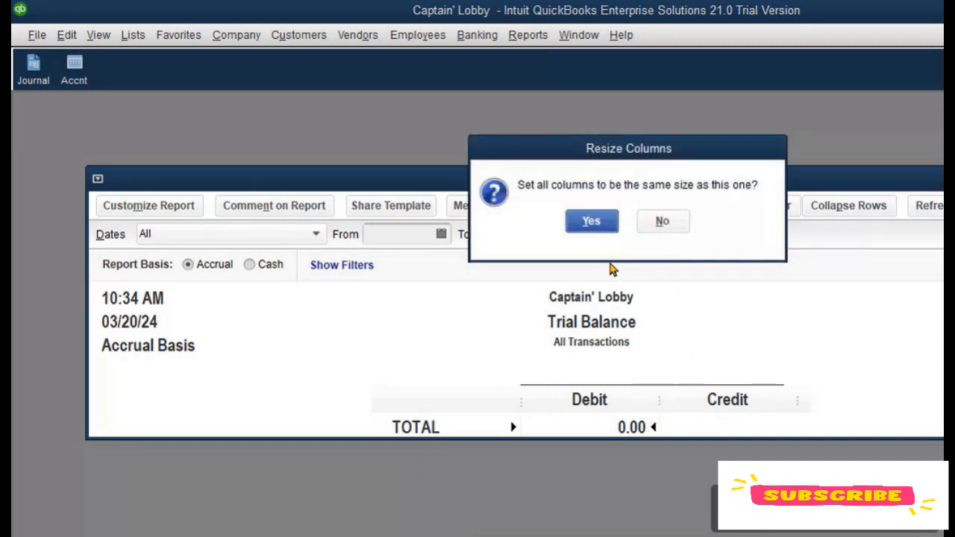
left_click(587, 220)
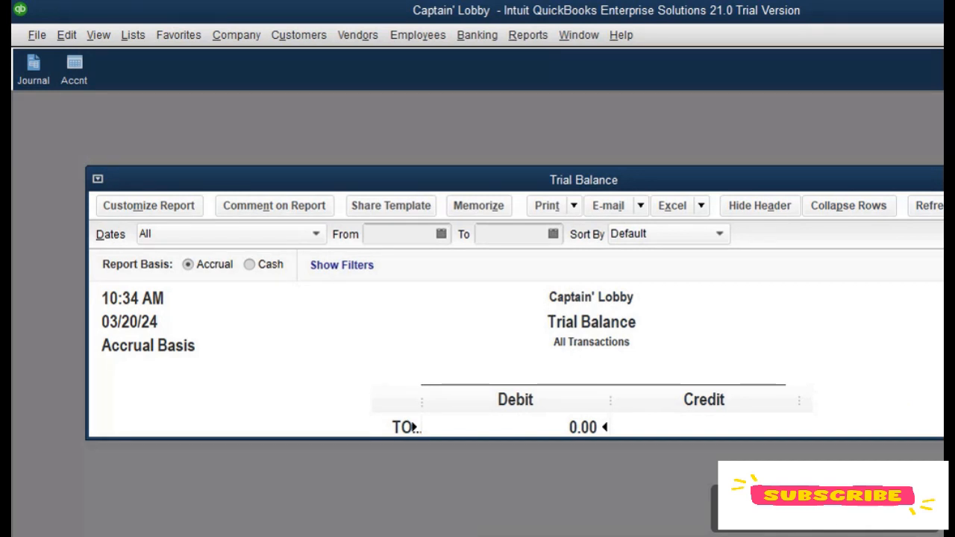
Step: Add the customized Trial Balance report to the icon bar
left_click(98, 35)
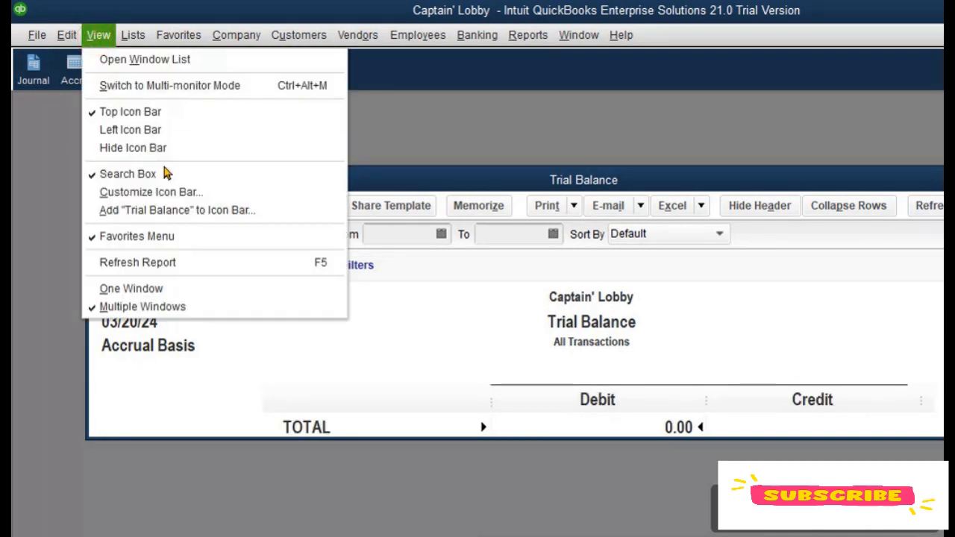
left_click(196, 212)
left_click(377, 153)
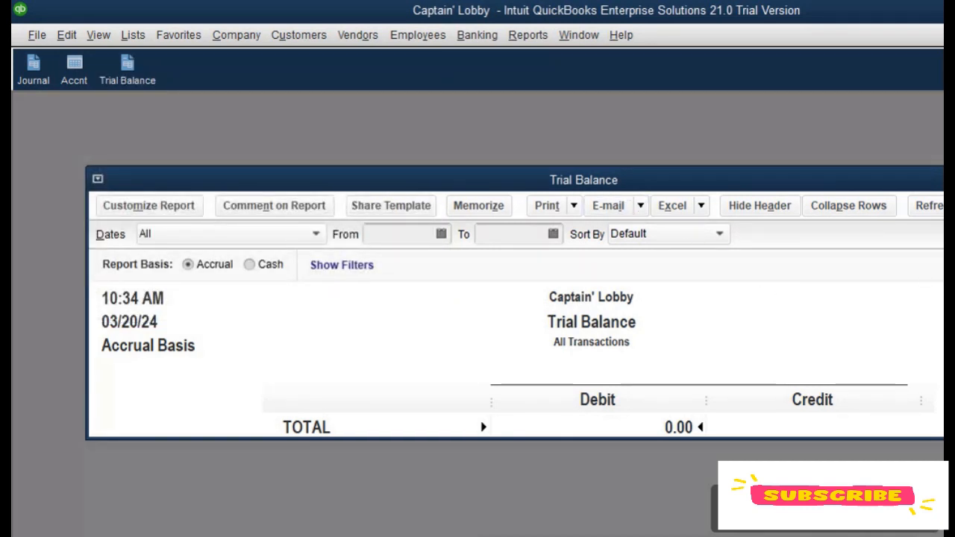
Step: Close the report, reopen Trial Balance from the Accountant & Taxes reports for comparison, and close it
key("Escape")
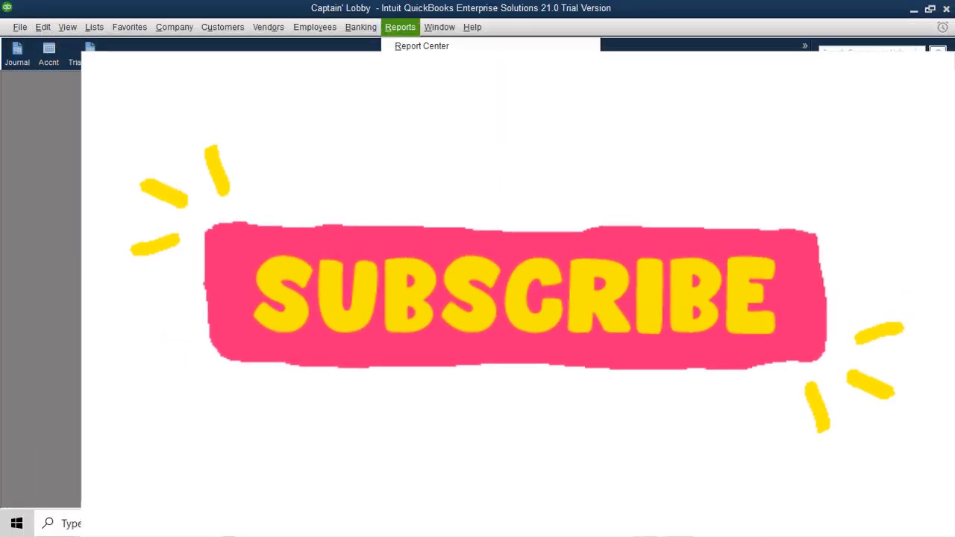
mouse_move(433, 318)
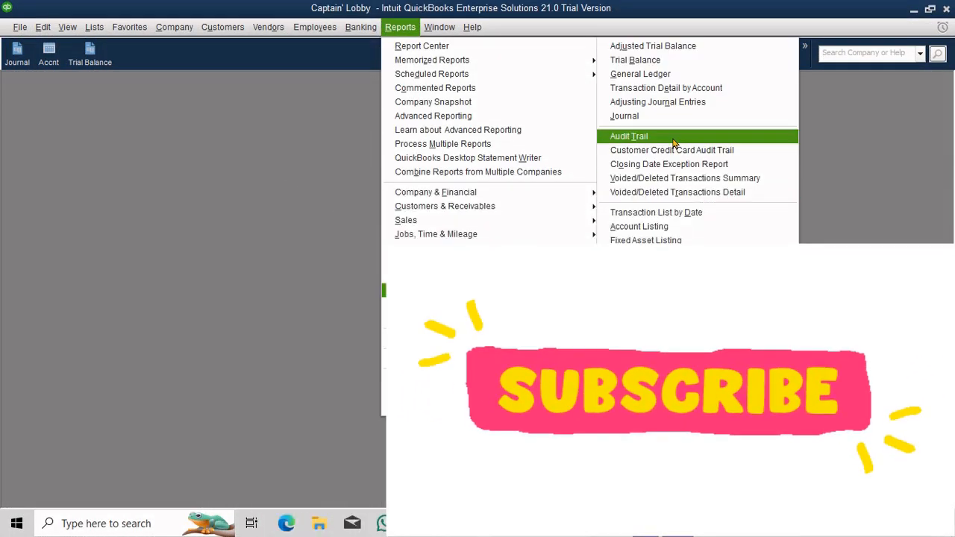
left_click(676, 60)
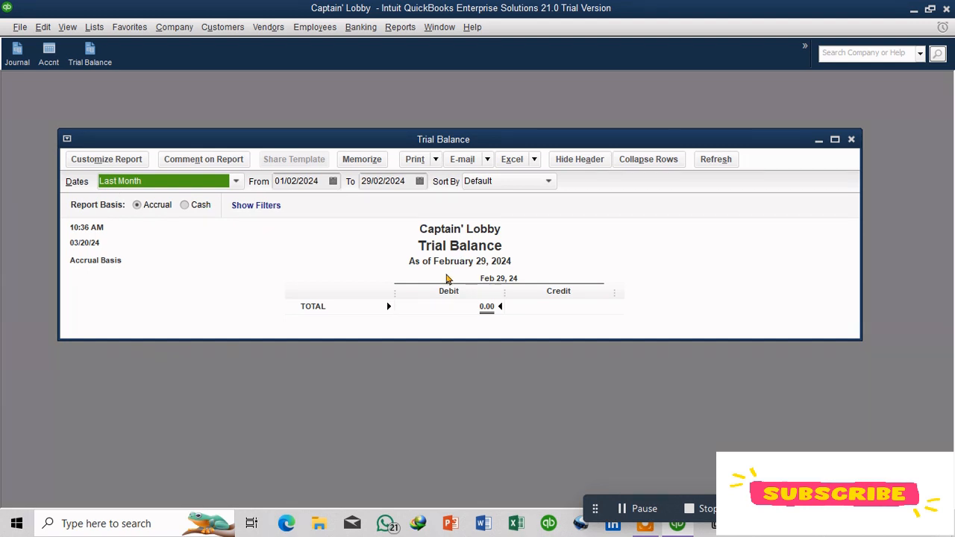
left_click(851, 140)
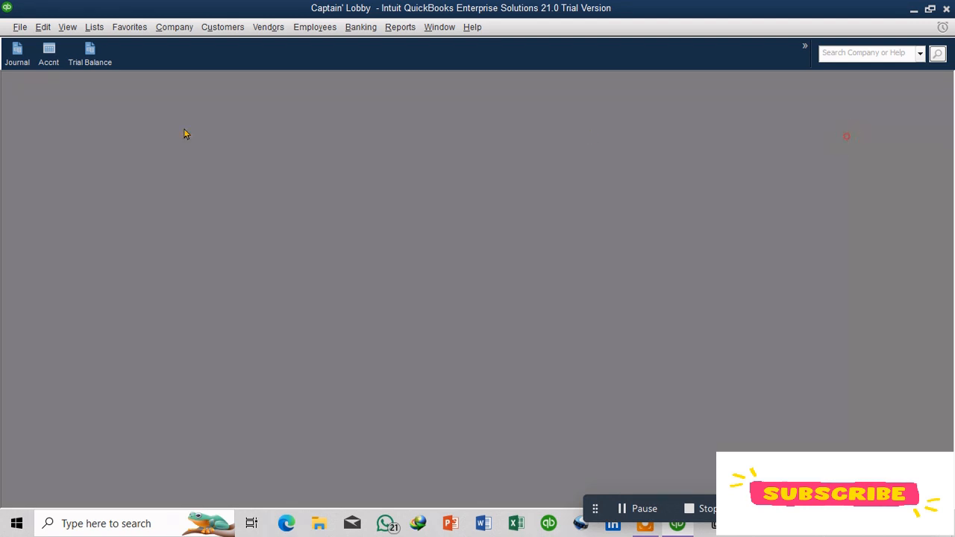
Step: Open the Trial Balance from its icon bar shortcut, widen the row-label column, and close the report
left_click(93, 54)
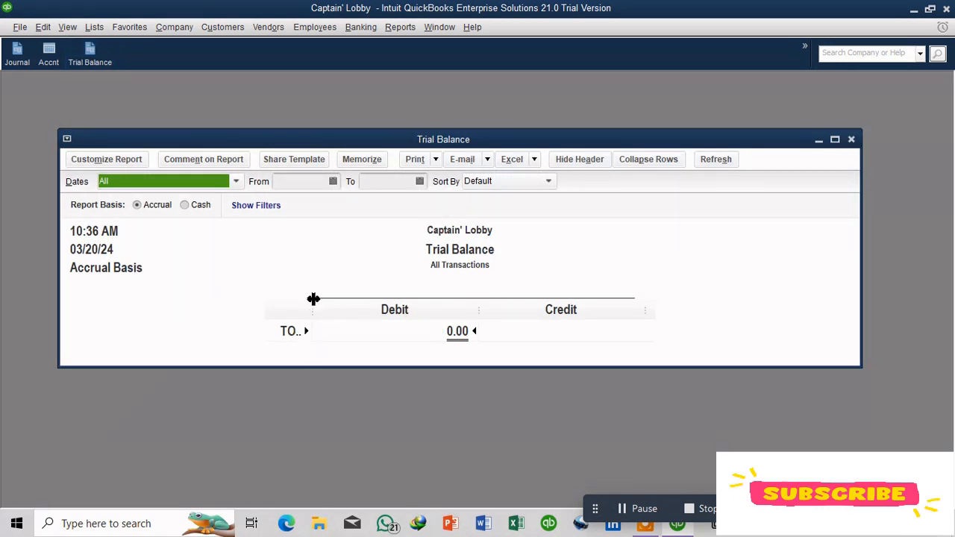
left_click_drag(314, 299, 347, 299)
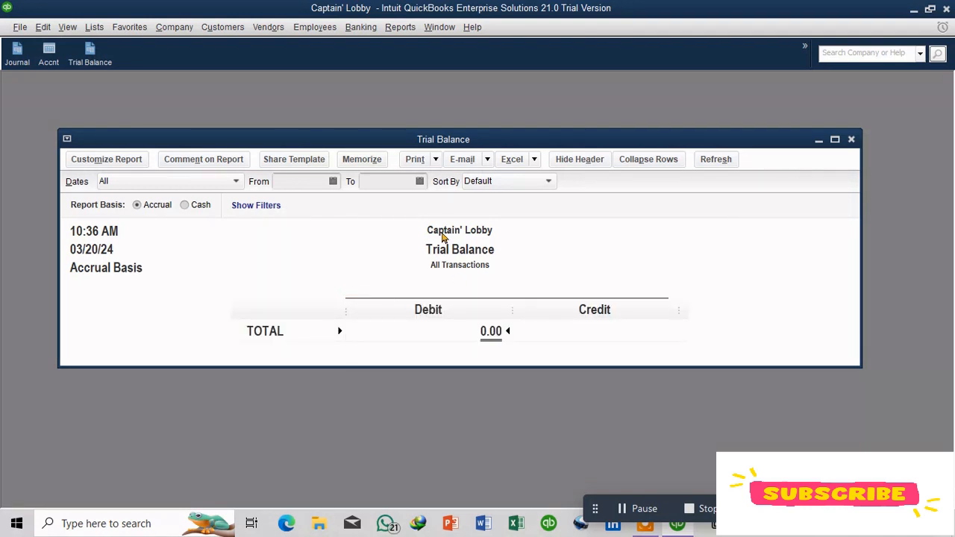
left_click(851, 139)
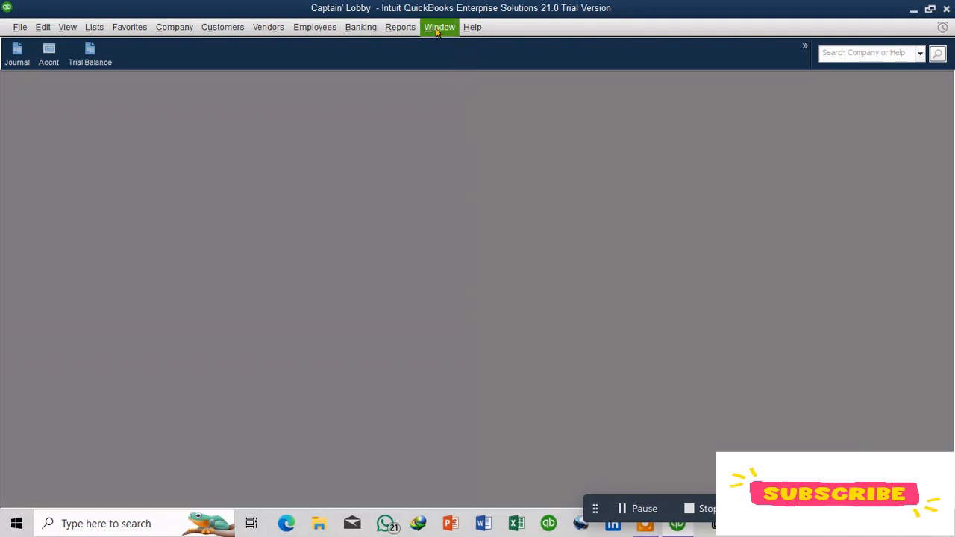
Step: Open Trial Balance again from the Accountant & Taxes reports and close it
left_click(400, 27)
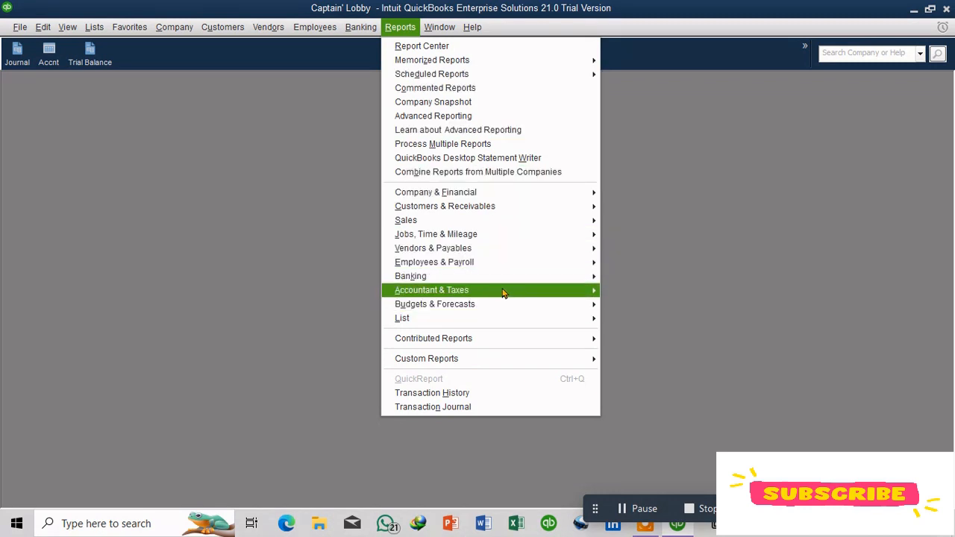
mouse_move(503, 292)
left_click(681, 63)
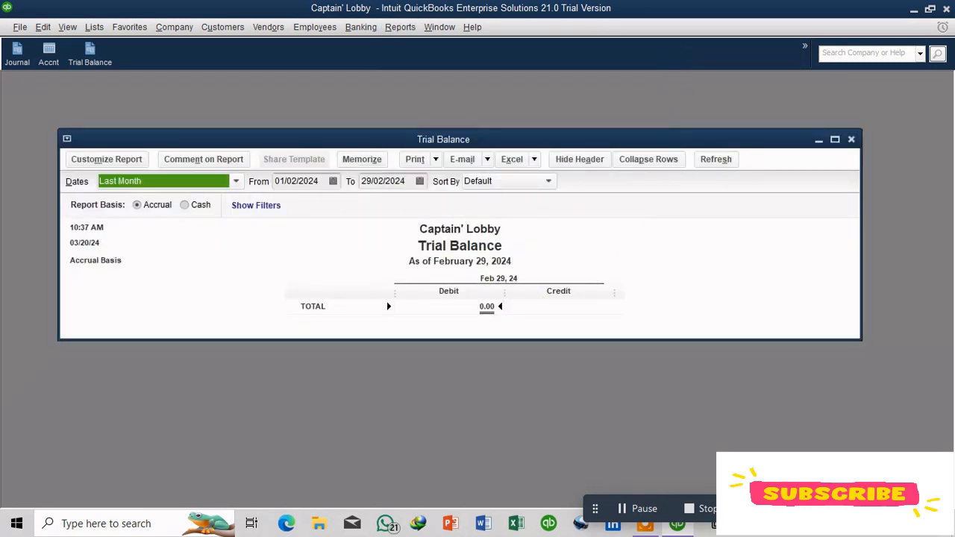
left_click(853, 141)
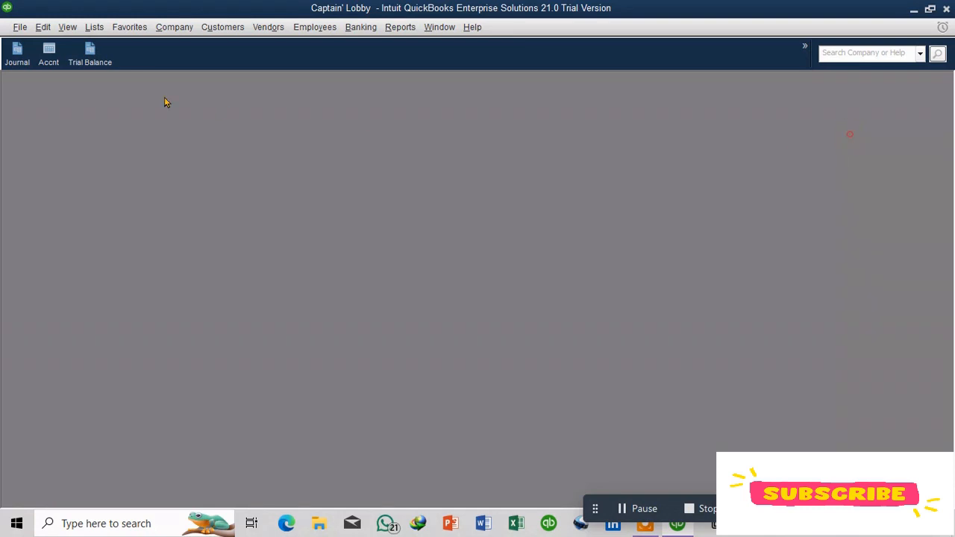
Step: Reopen the Trial Balance via the icon bar, widen the TOTAL label column, check the date range, and close it
left_click(89, 61)
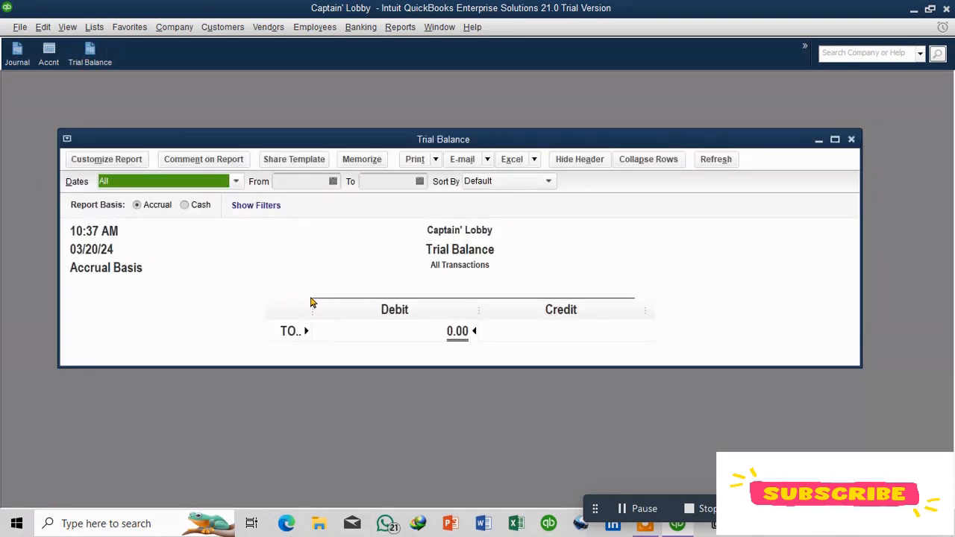
left_click_drag(311, 300, 410, 309)
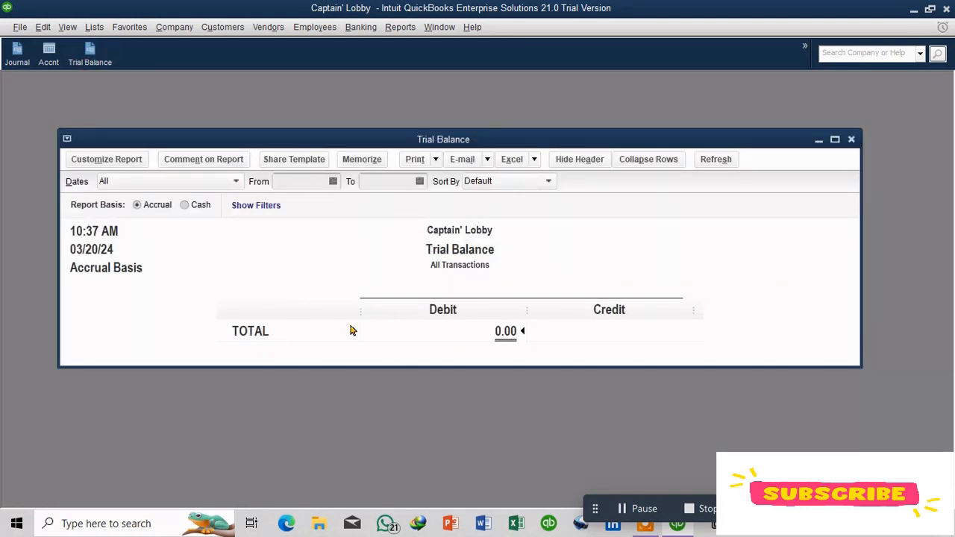
left_click(348, 329)
left_click(212, 185)
left_click(186, 198)
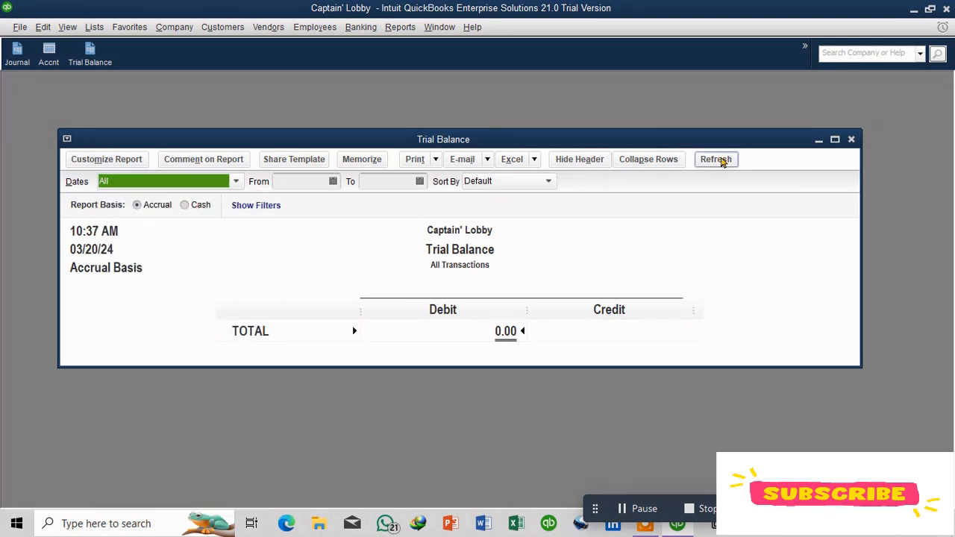
left_click(850, 140)
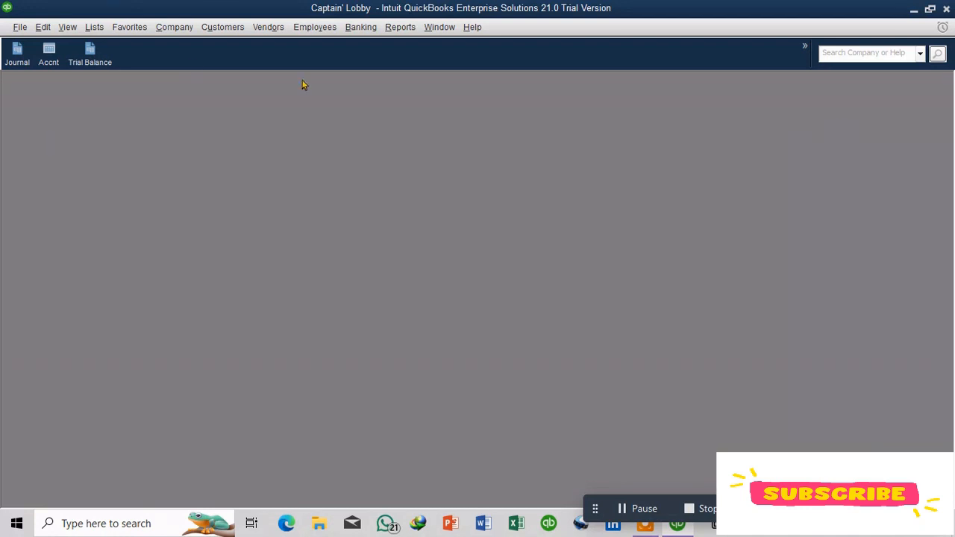
Step: Open the Customer Center
left_click(97, 28)
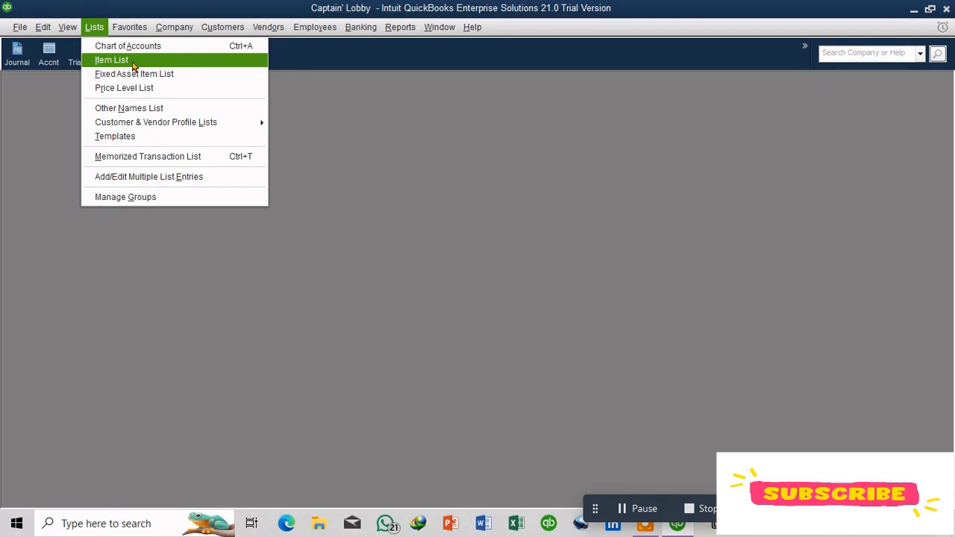
left_click(223, 30)
left_click(224, 32)
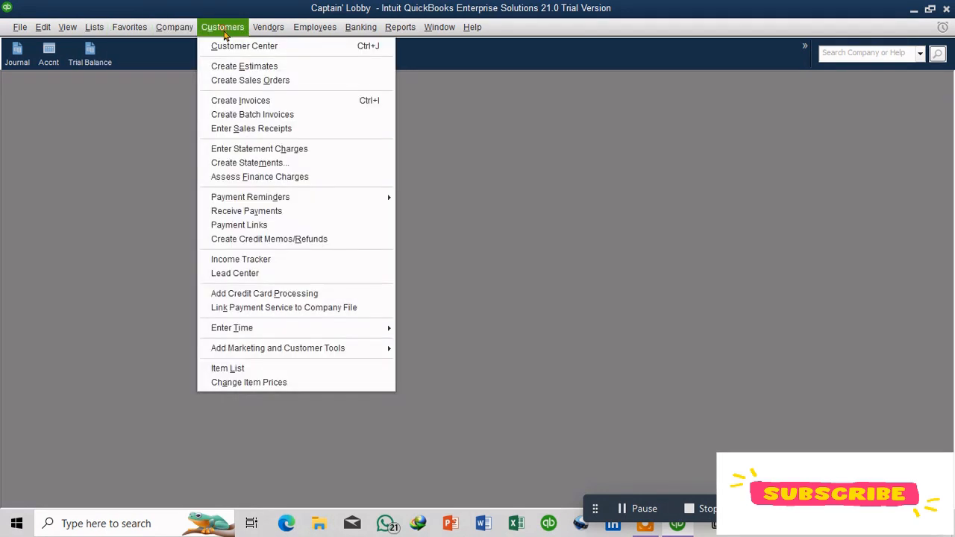
left_click(224, 34)
left_click(223, 34)
left_click(277, 51)
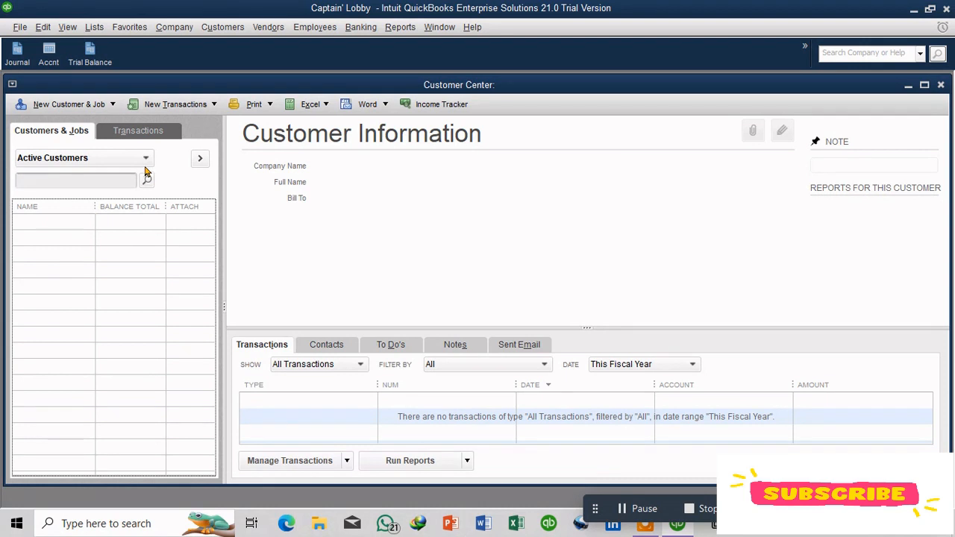
Step: Create a new customer, entering the customer's name, a bill-to street address, and an e-mail-style address in the Website field
left_click(110, 105)
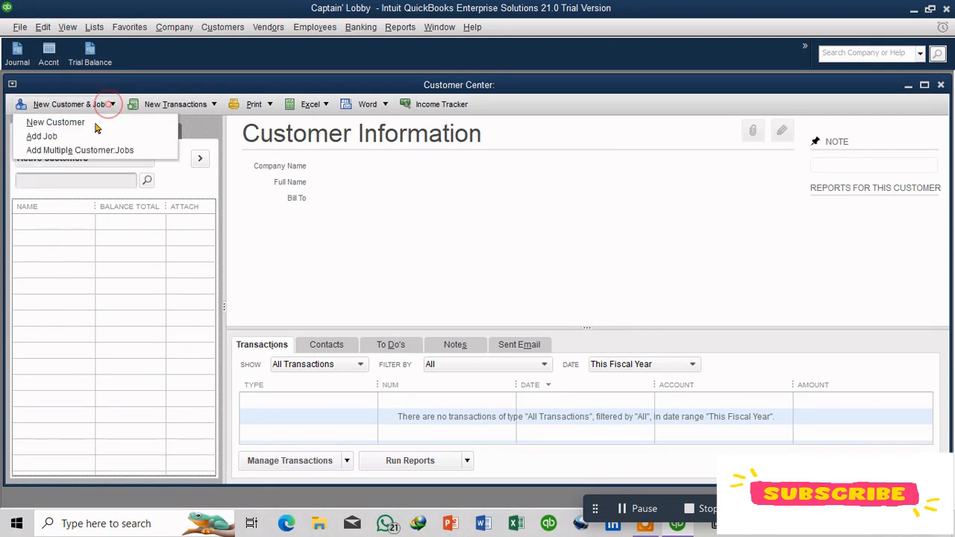
left_click(93, 123)
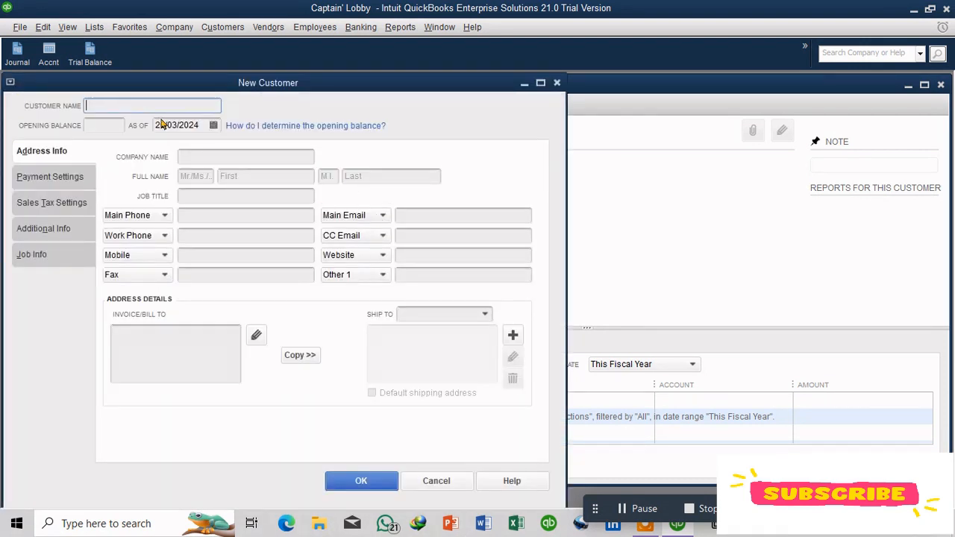
left_click(138, 106)
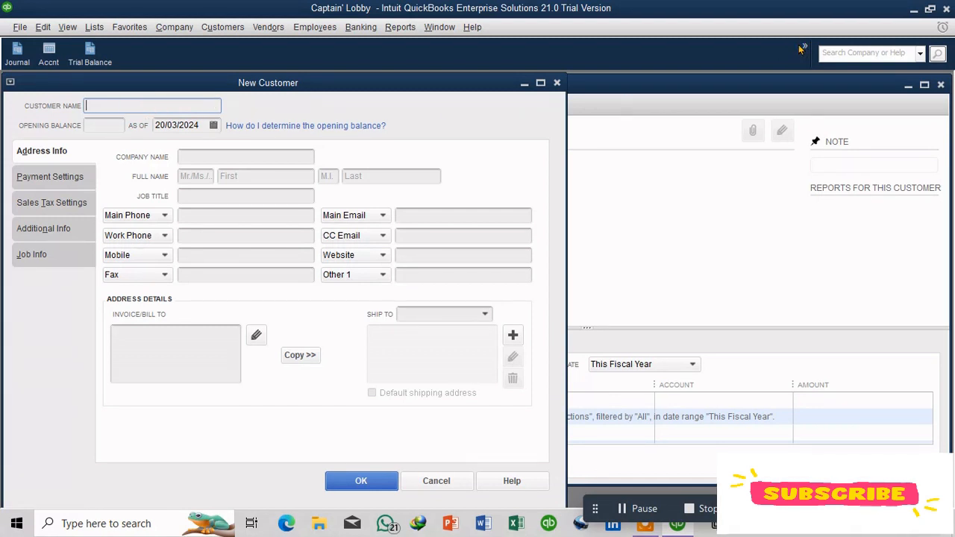
type("John")
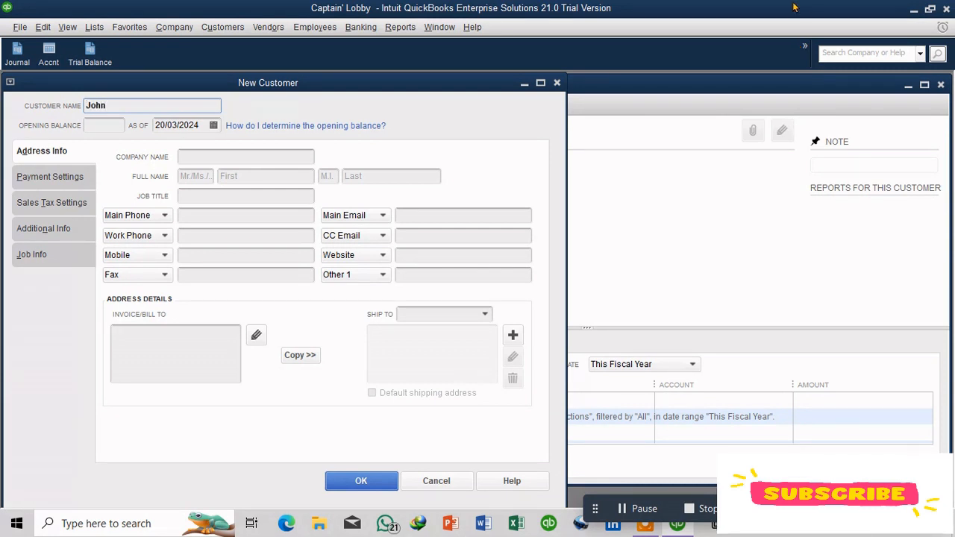
left_click(239, 154)
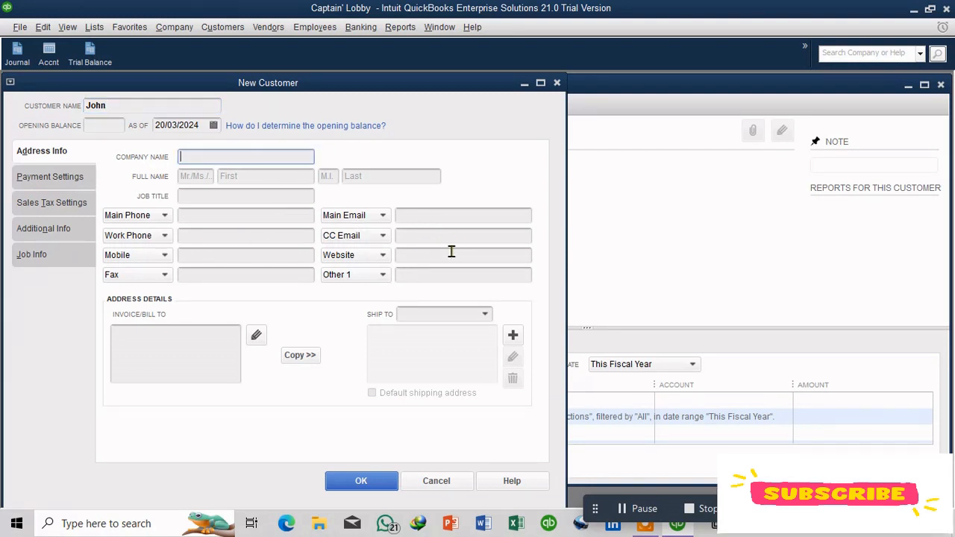
left_click(147, 340)
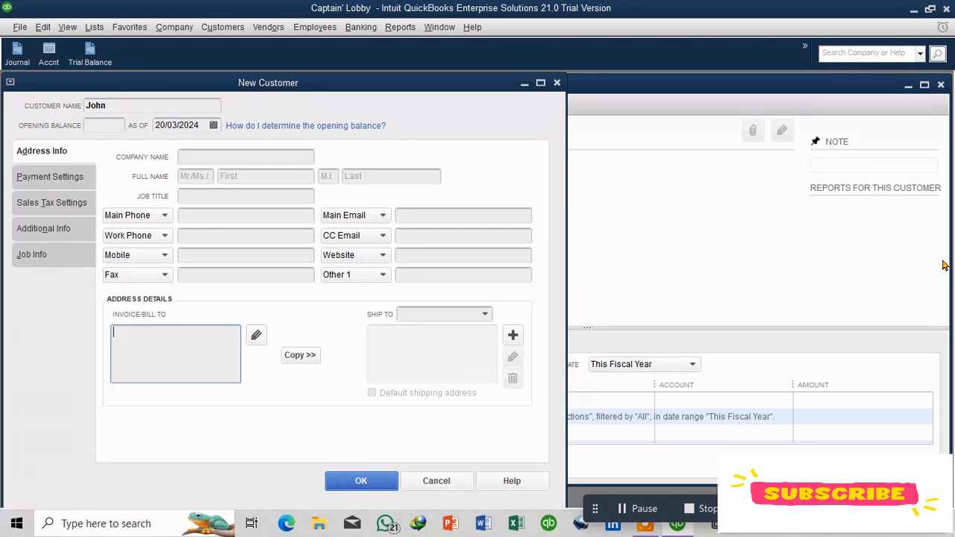
type("xx")
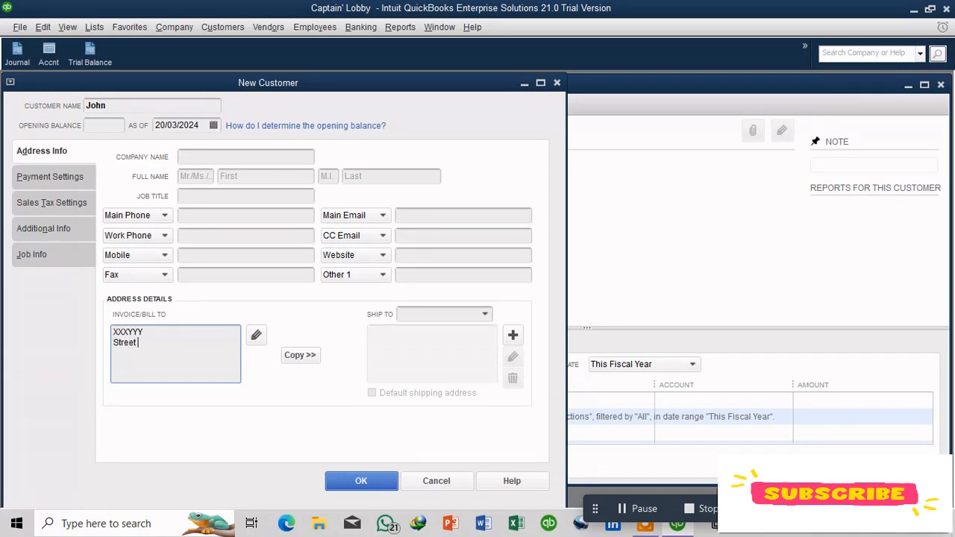
type("o 123")
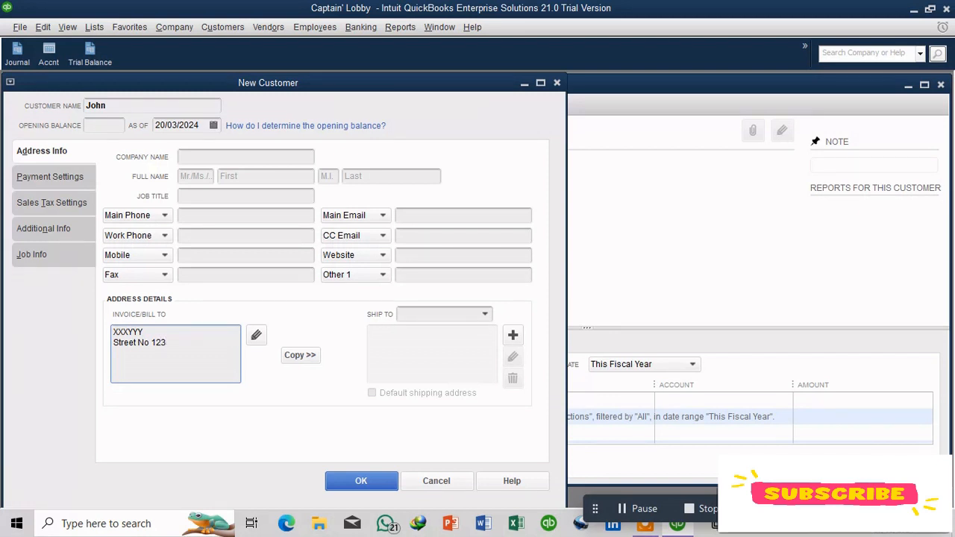
left_click(418, 254)
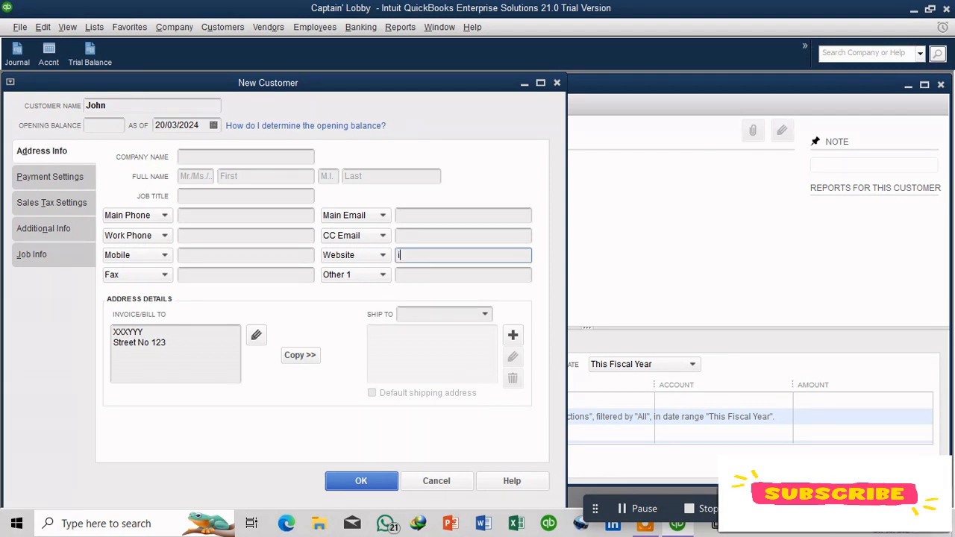
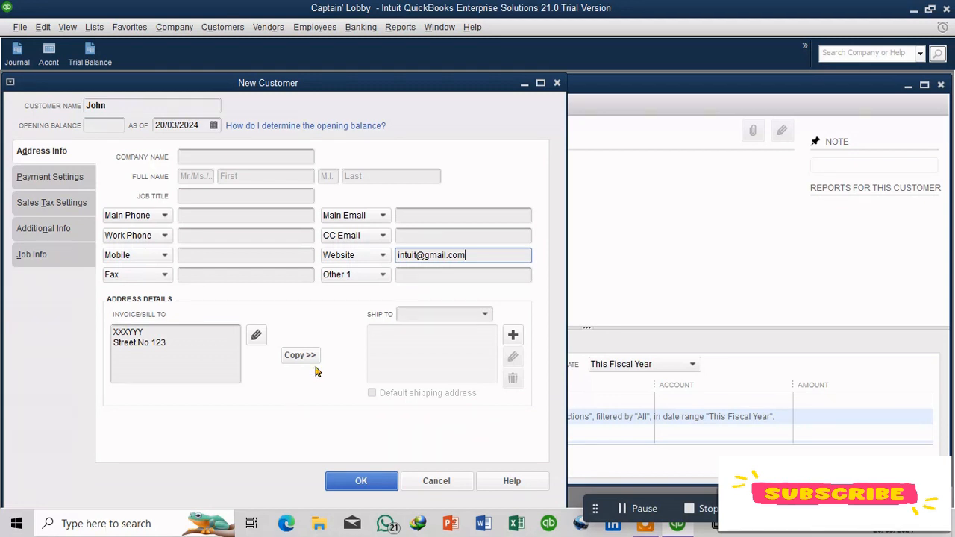
left_click(365, 483)
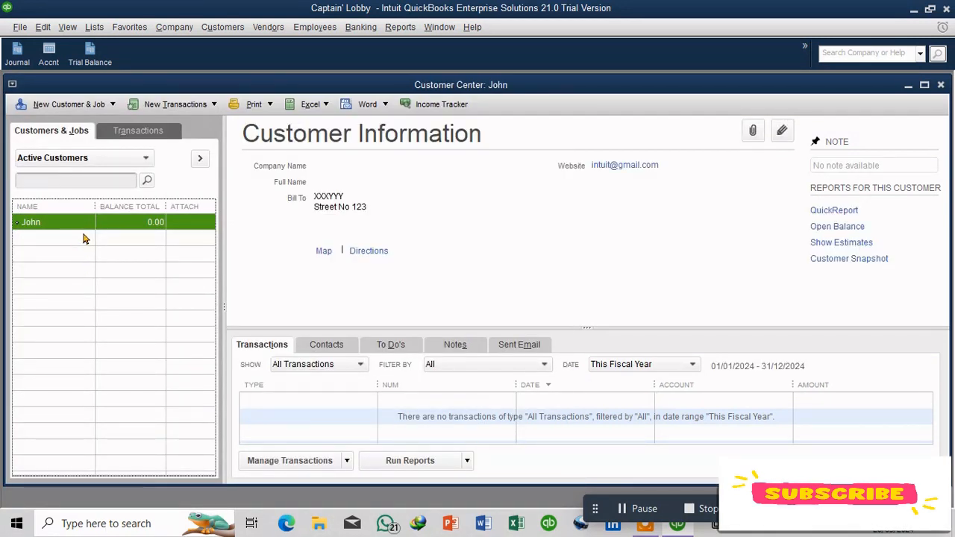
Step: Add a second new customer with the customer's name and a bill-to street address
left_click(95, 106)
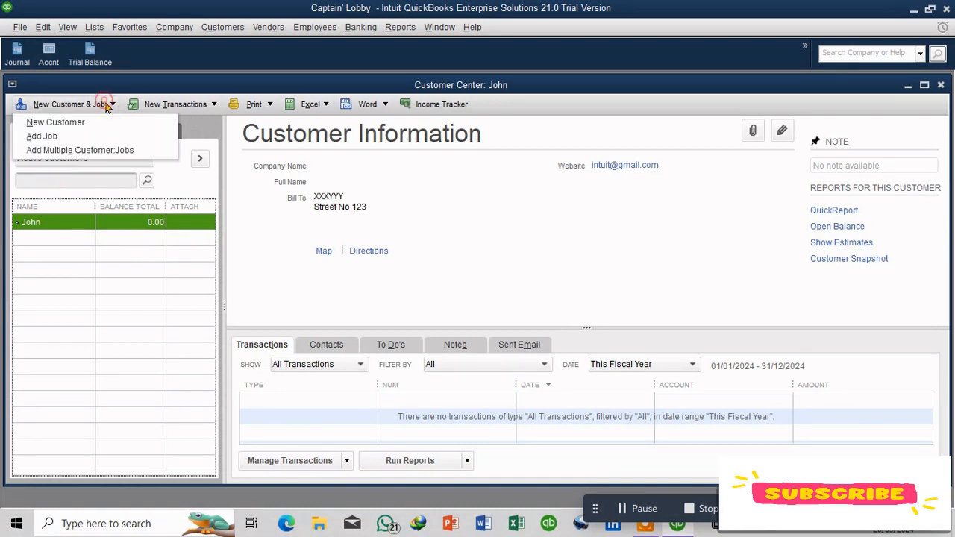
left_click(92, 130)
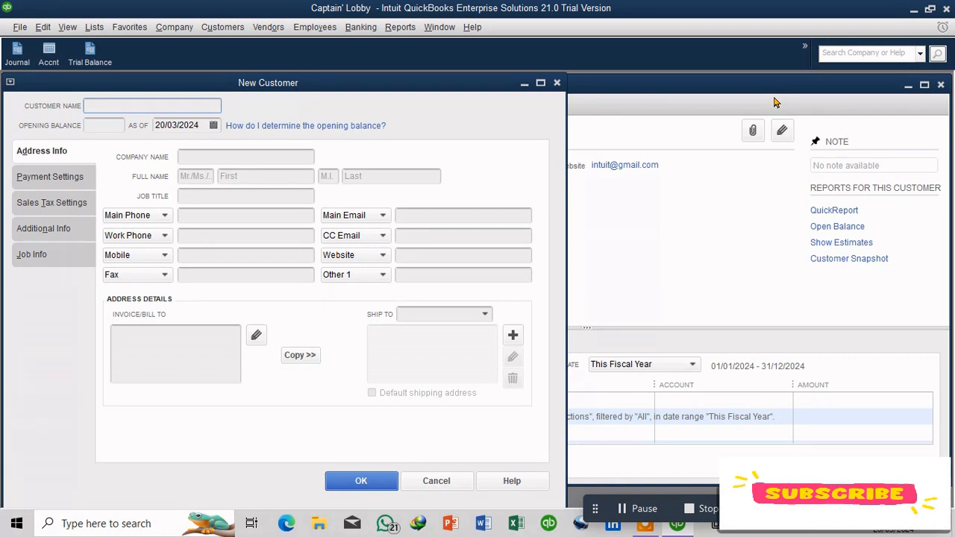
type("Williams")
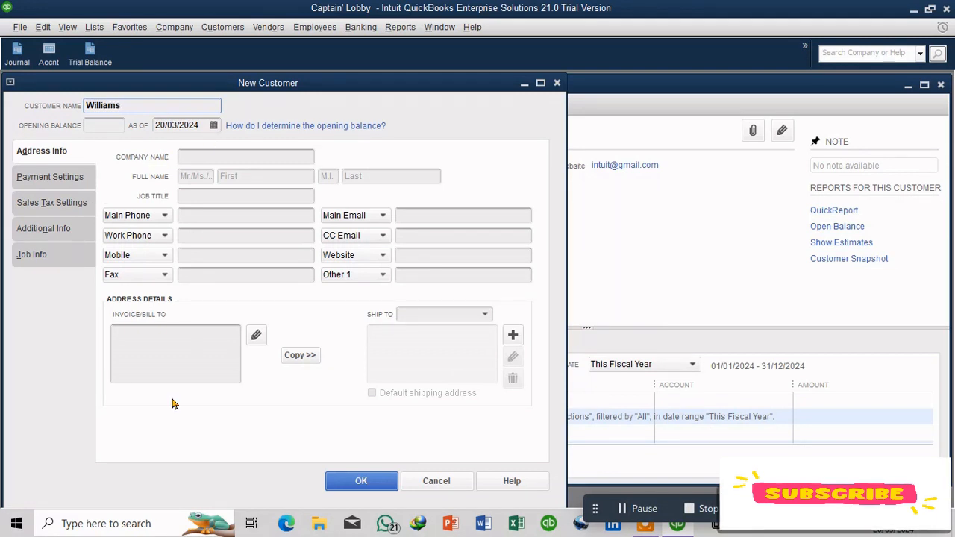
left_click(162, 360)
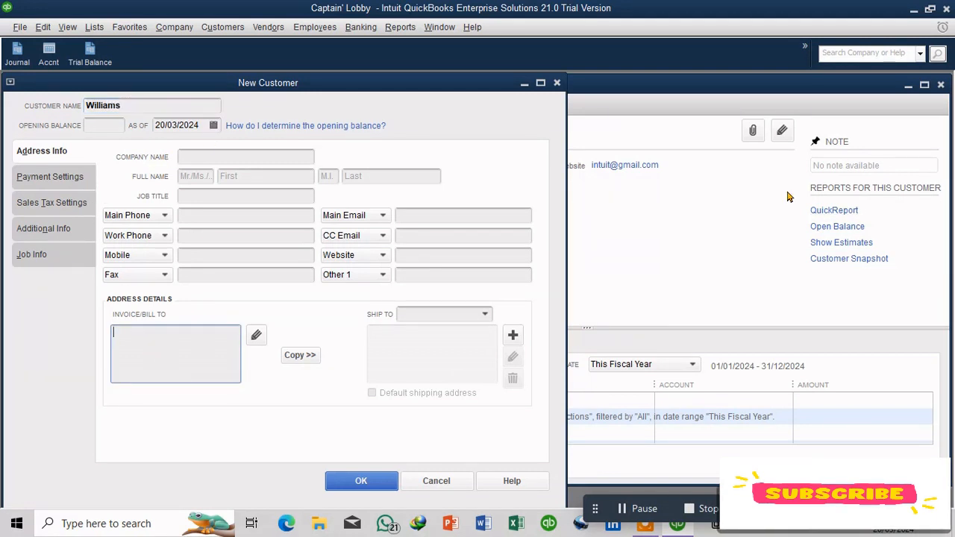
type("XXXYYY")
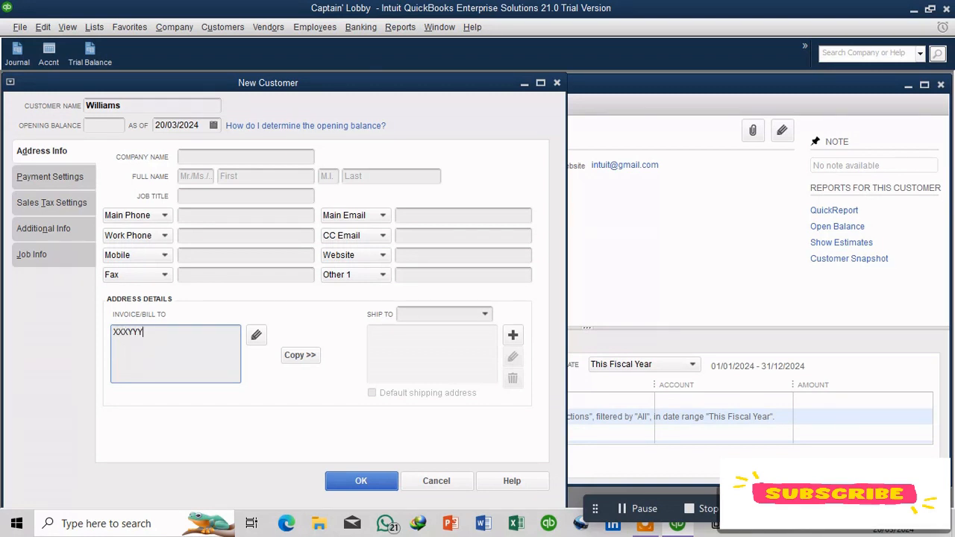
type(" S")
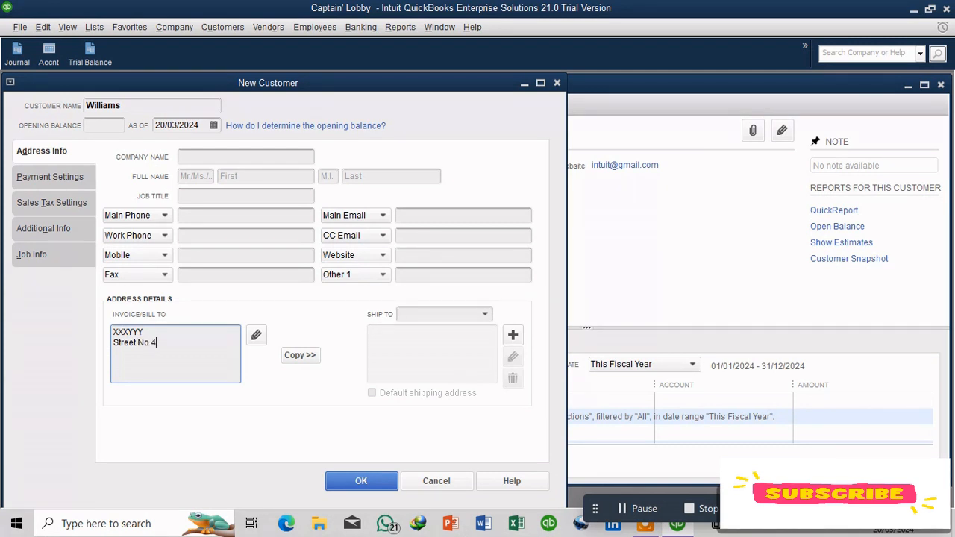
type("treet No 456")
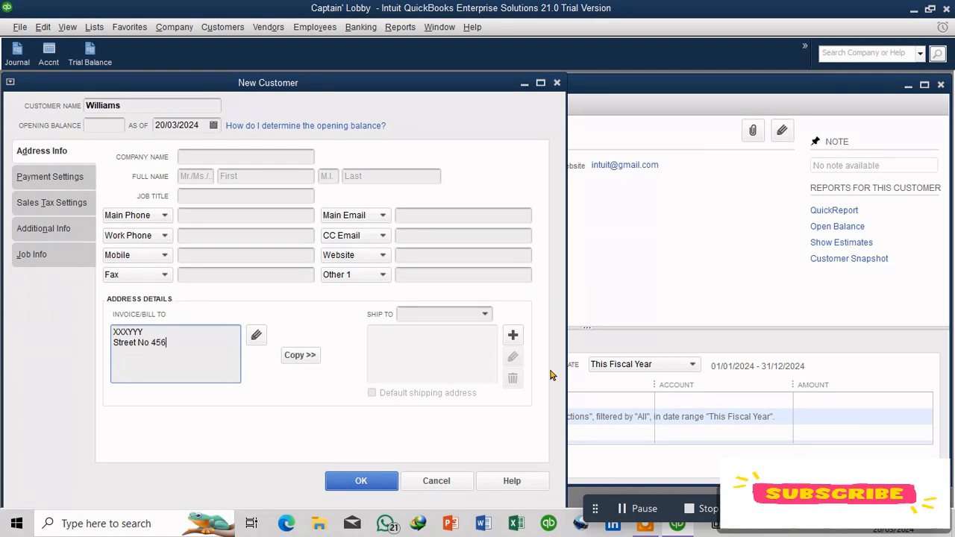
left_click(362, 480)
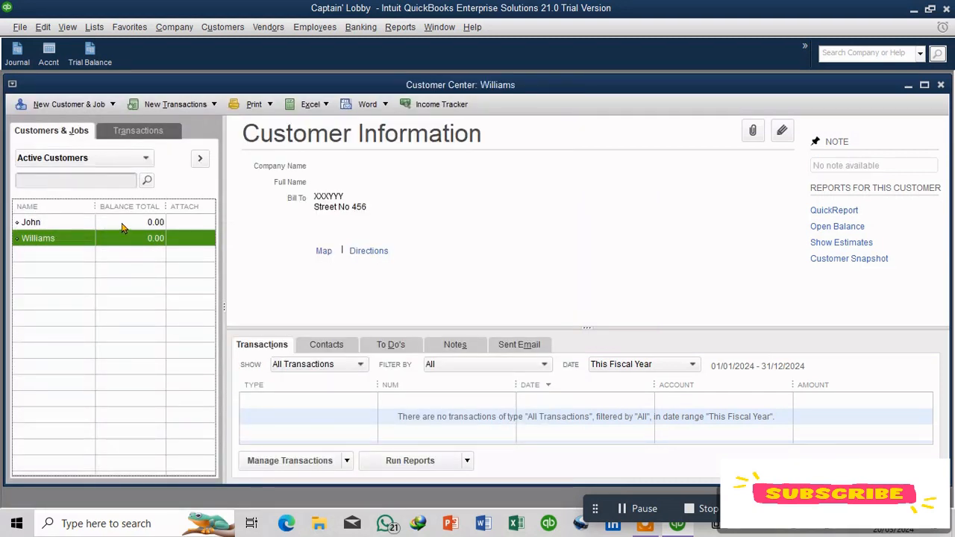
Step: Add a third new customer, entering only the customer's name
left_click(121, 224)
left_click(117, 238)
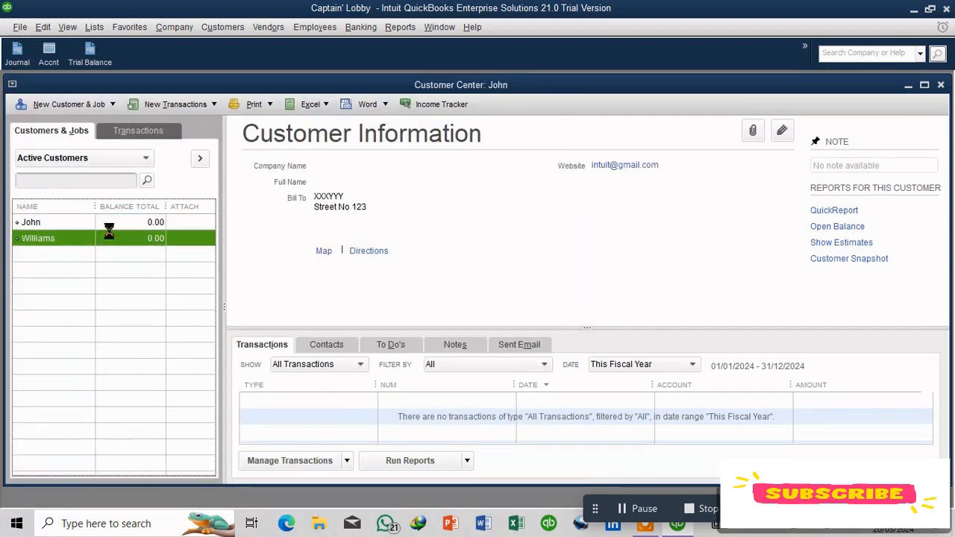
left_click(45, 106)
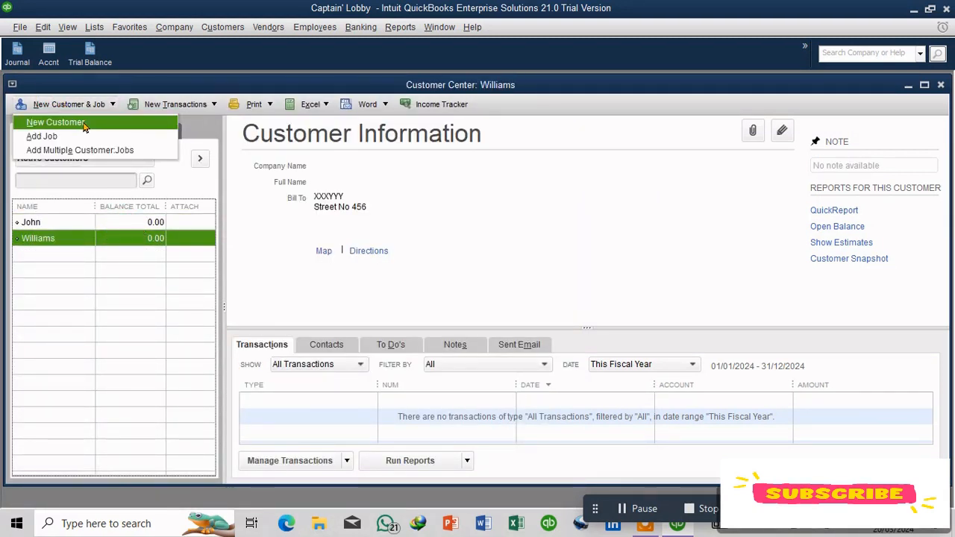
left_click(77, 123)
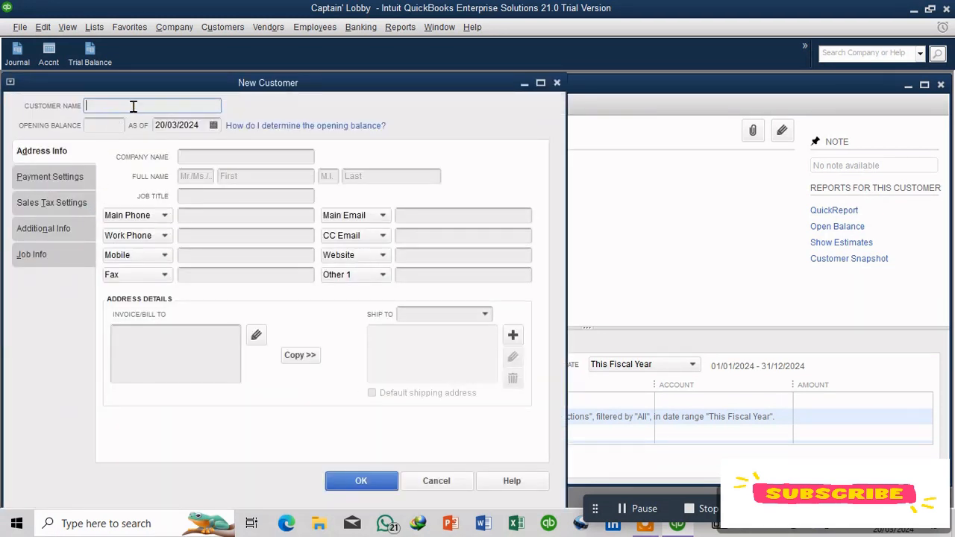
type("Alan")
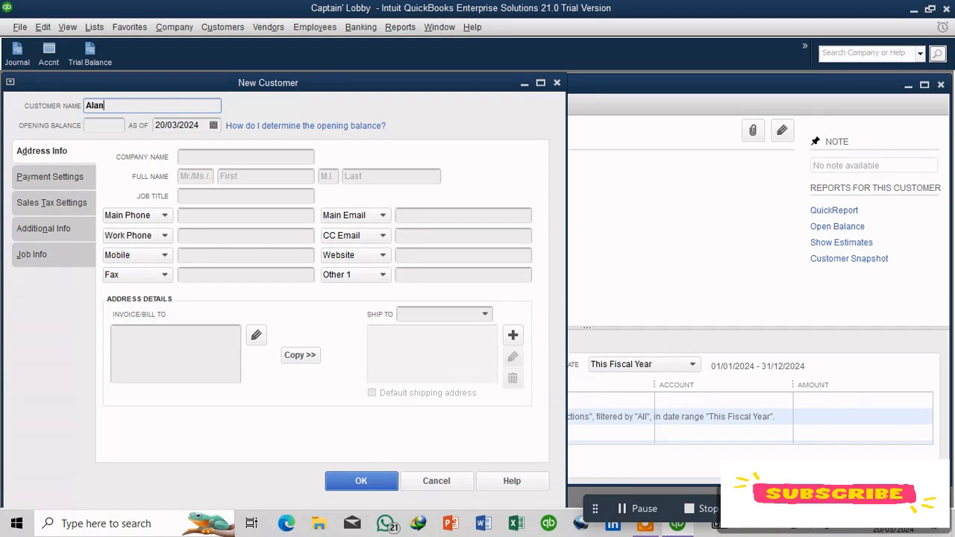
key("Return")
Step: Add the Customer Center window for the selected customer to the icon bar with the label Customers
left_click(96, 254)
left_click(95, 239)
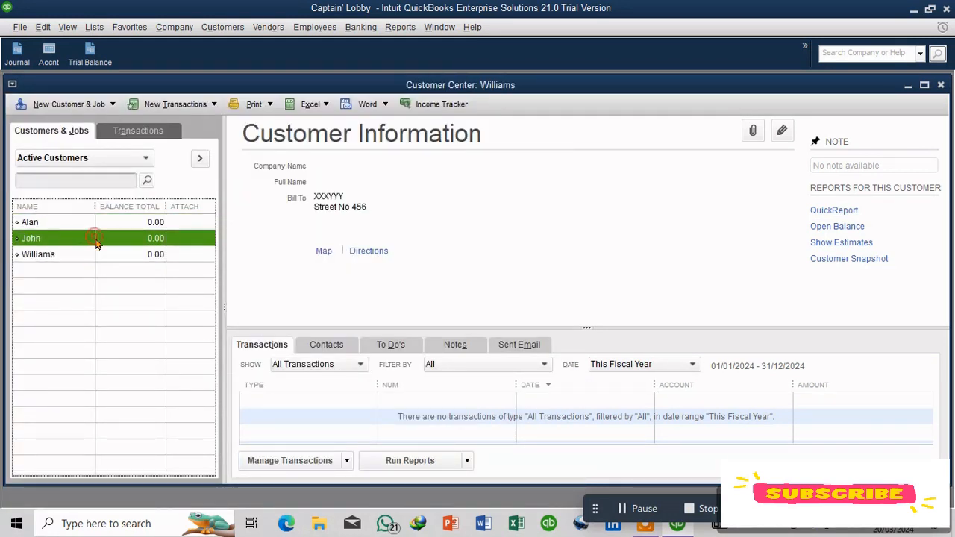
left_click(83, 223)
left_click(82, 239)
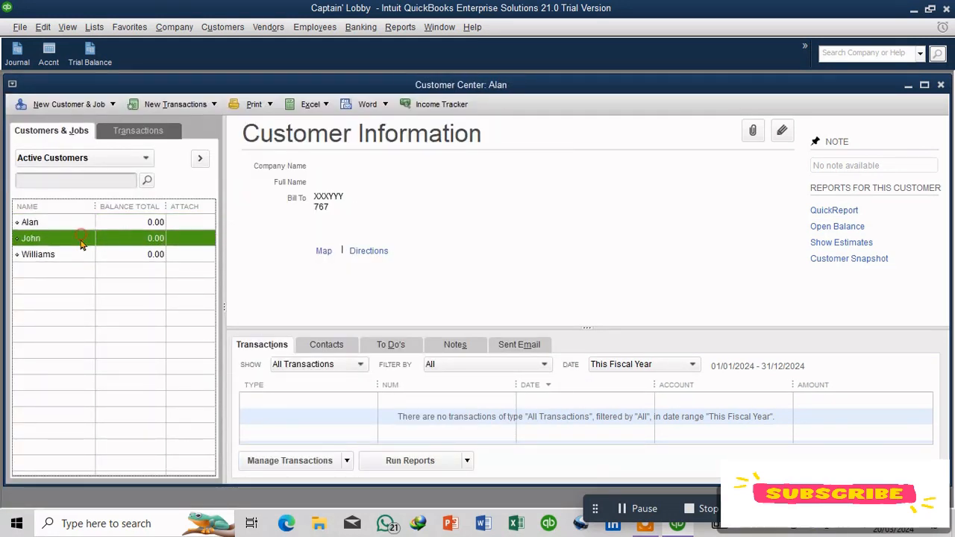
left_click(75, 254)
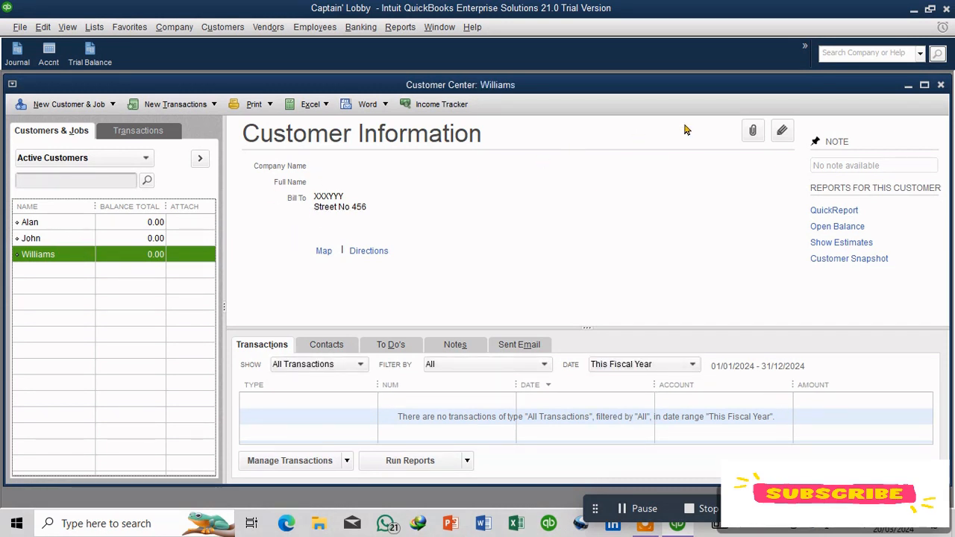
left_click(79, 30)
mouse_move(94, 27)
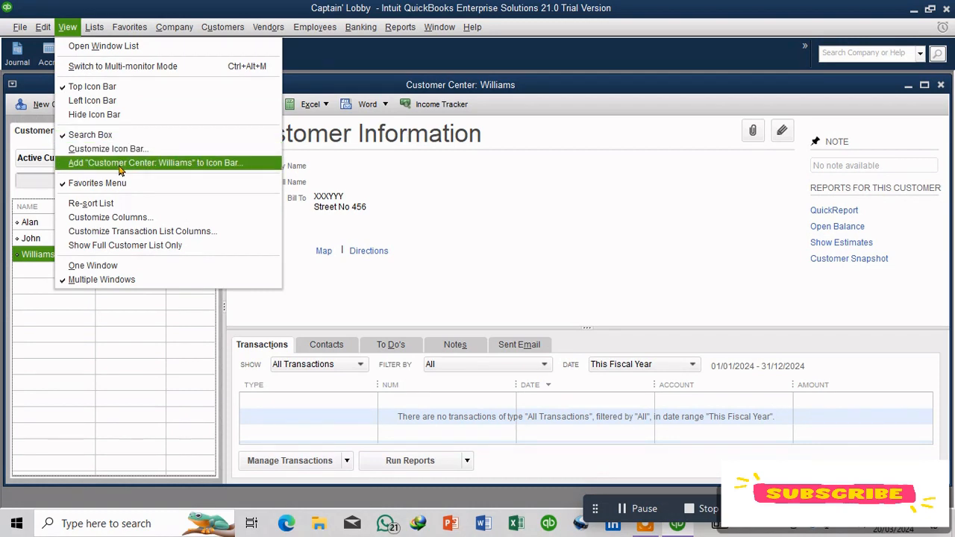
left_click(121, 171)
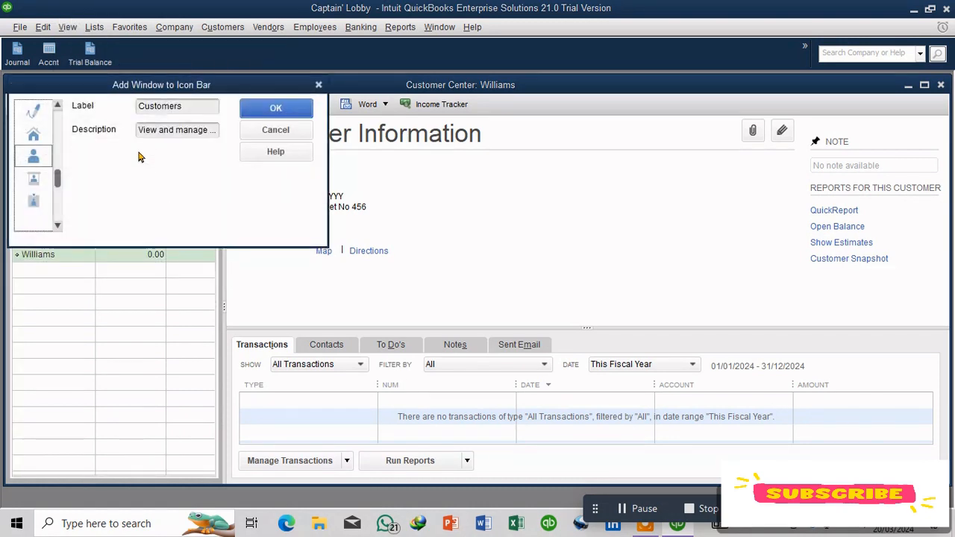
left_click(276, 110)
Step: Select customer Alan and add its Customer Center window to the icon bar under the label Customers
left_click(64, 223)
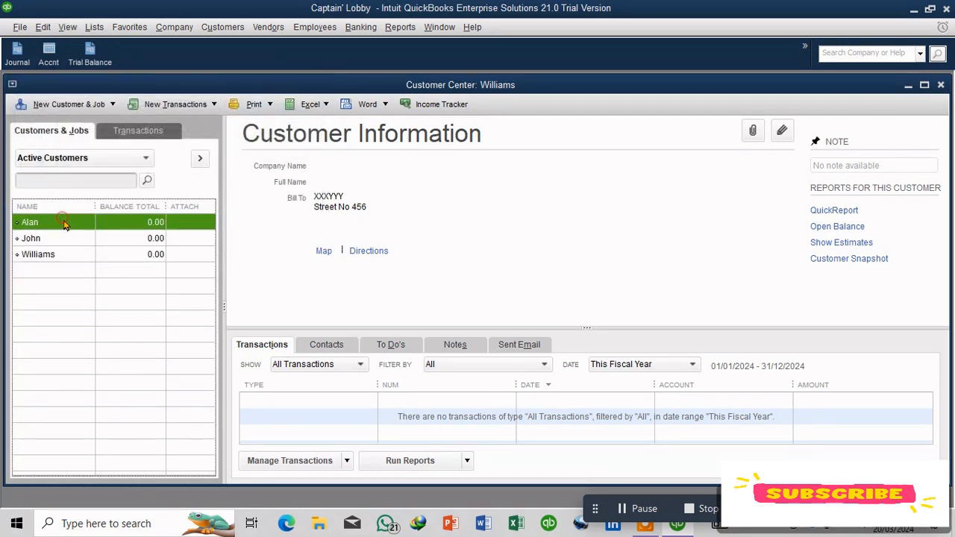
left_click(68, 28)
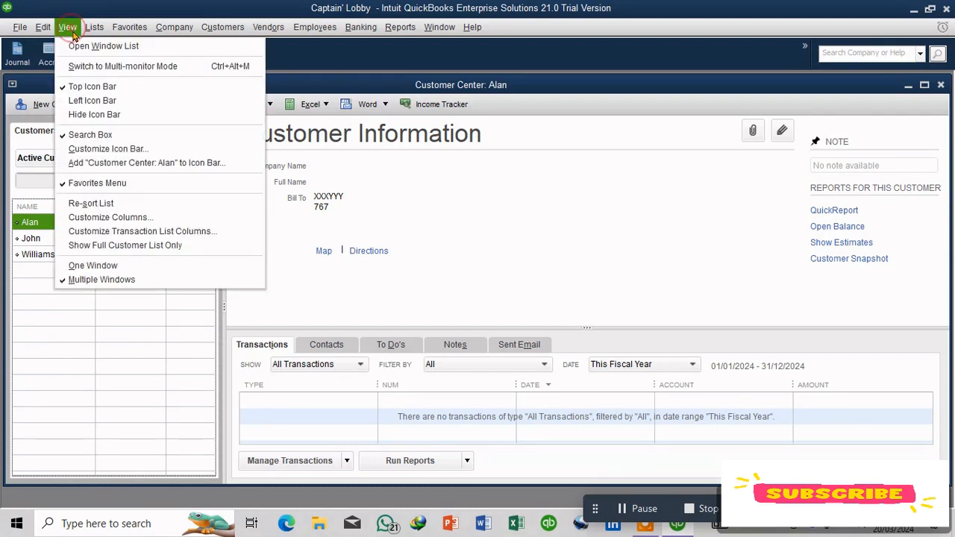
left_click(211, 166)
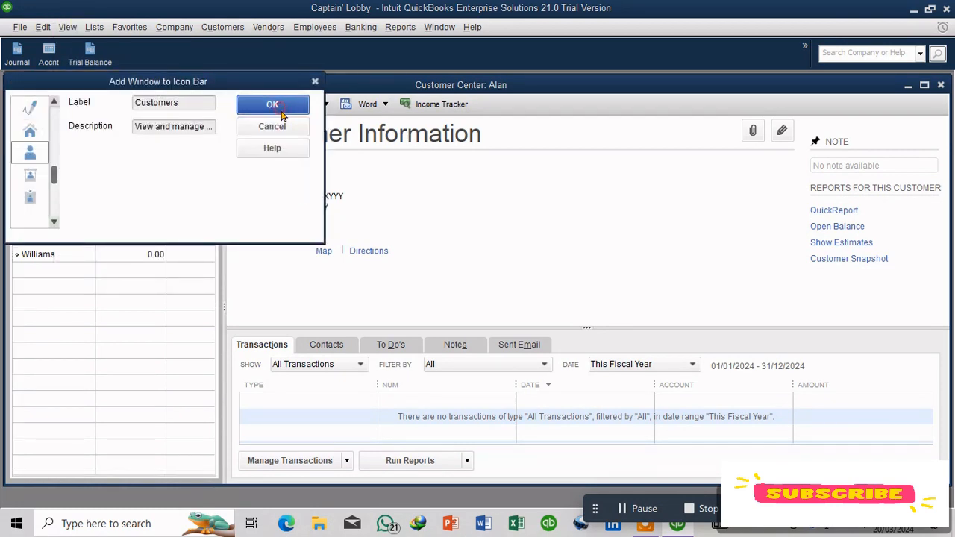
left_click(279, 112)
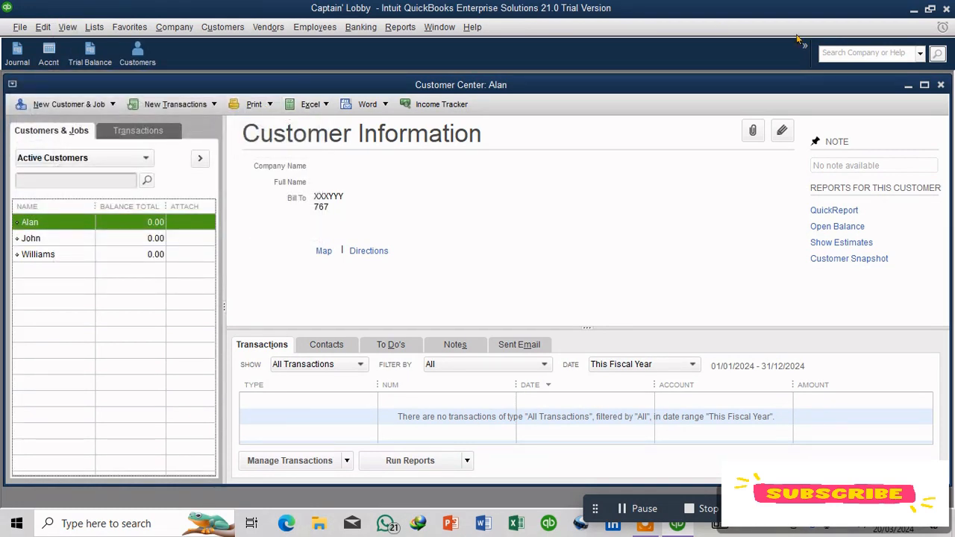
Step: Close the Customer Center, reopen it from the new Customers icon-bar shortcut, and close it again
left_click(941, 85)
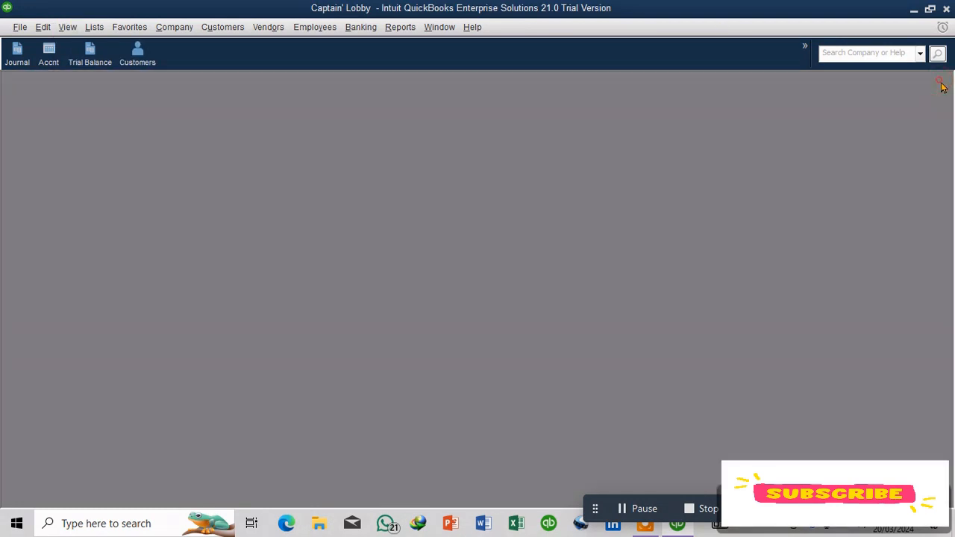
left_click(156, 70)
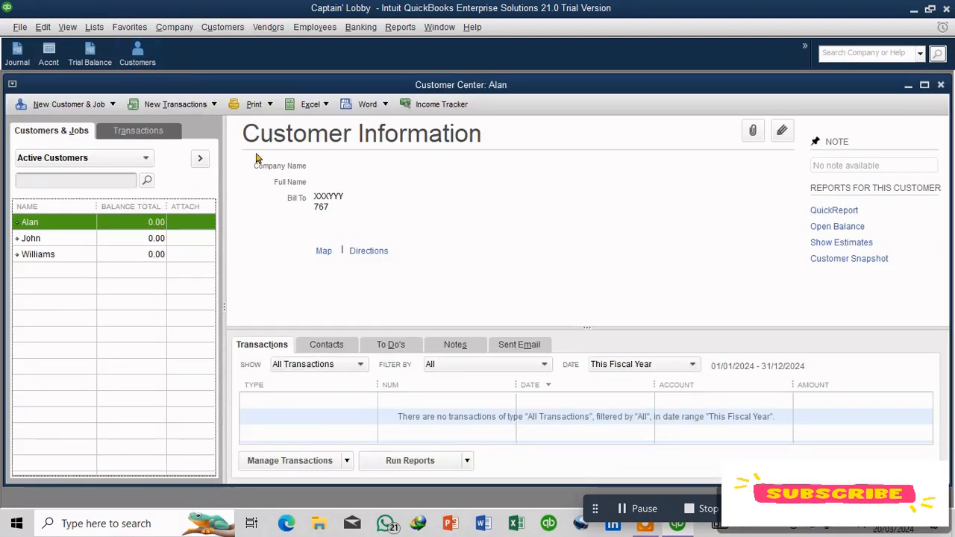
left_click(941, 86)
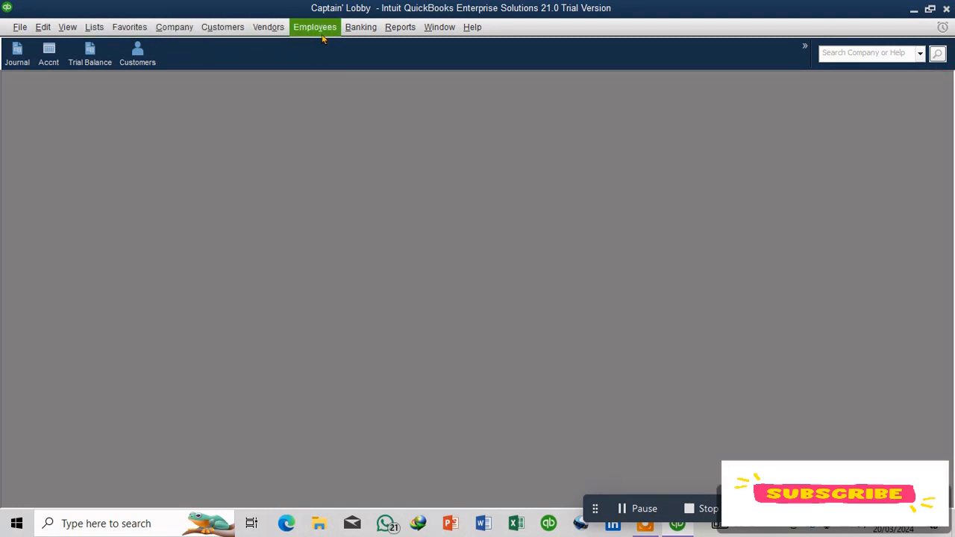
Step: Open the Vendor Center and create a new vendor, entering only the vendor's name
left_click(272, 30)
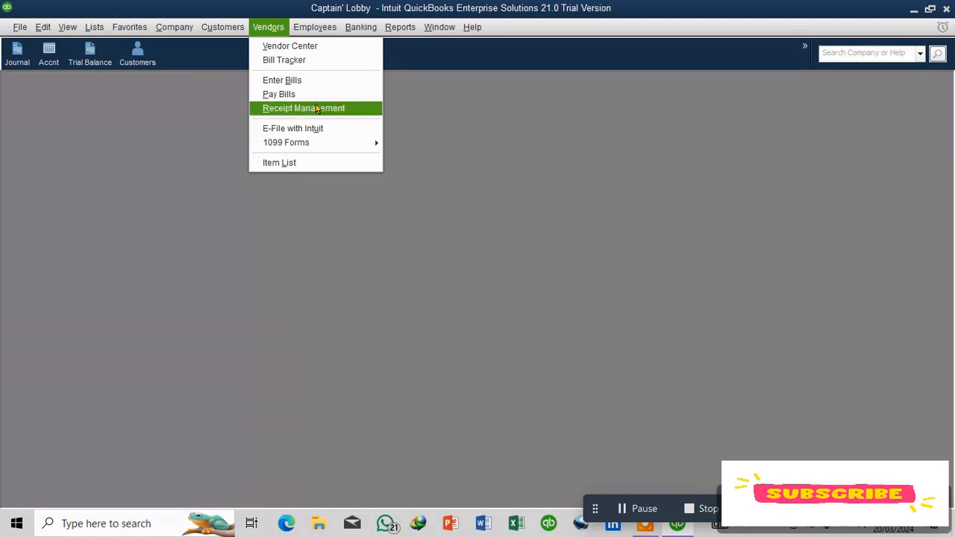
left_click(310, 48)
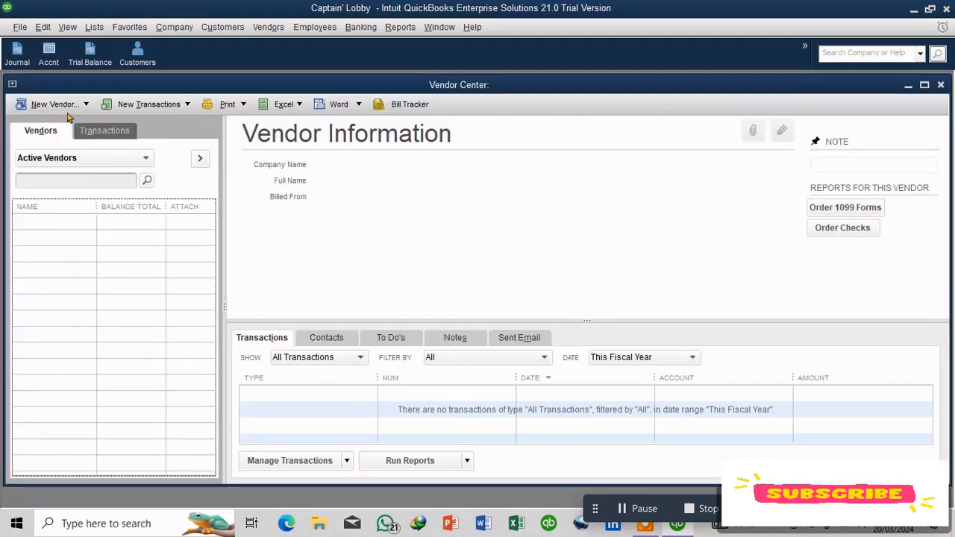
left_click(77, 108)
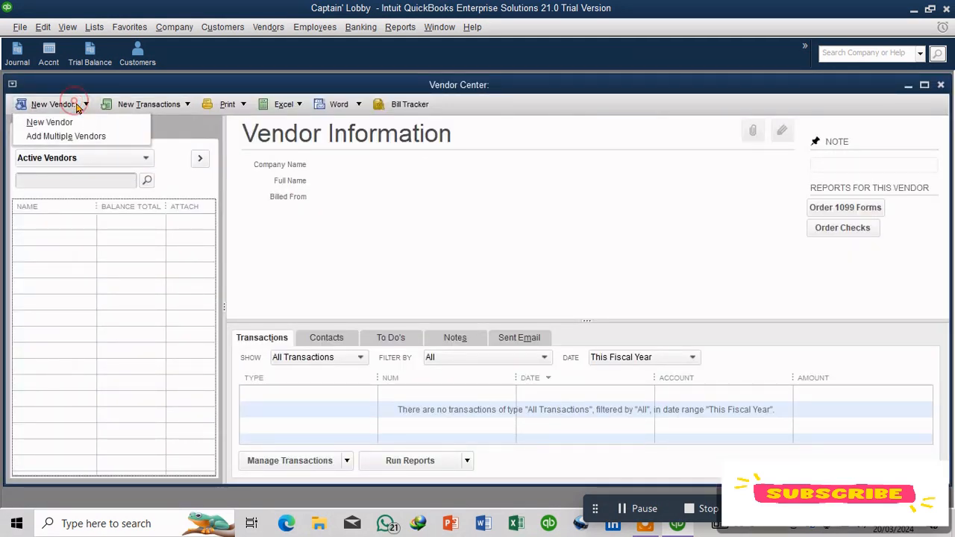
left_click(45, 121)
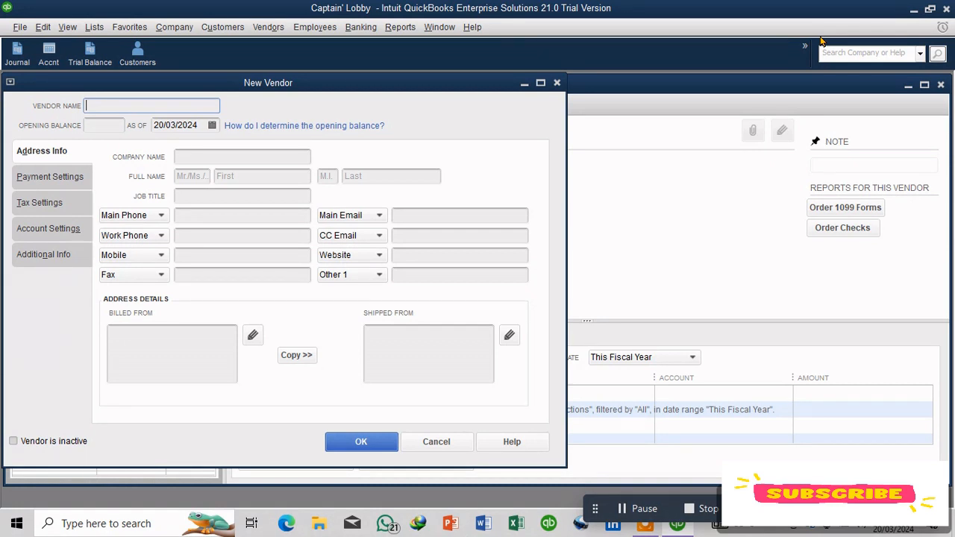
type("eter")
left_click(372, 441)
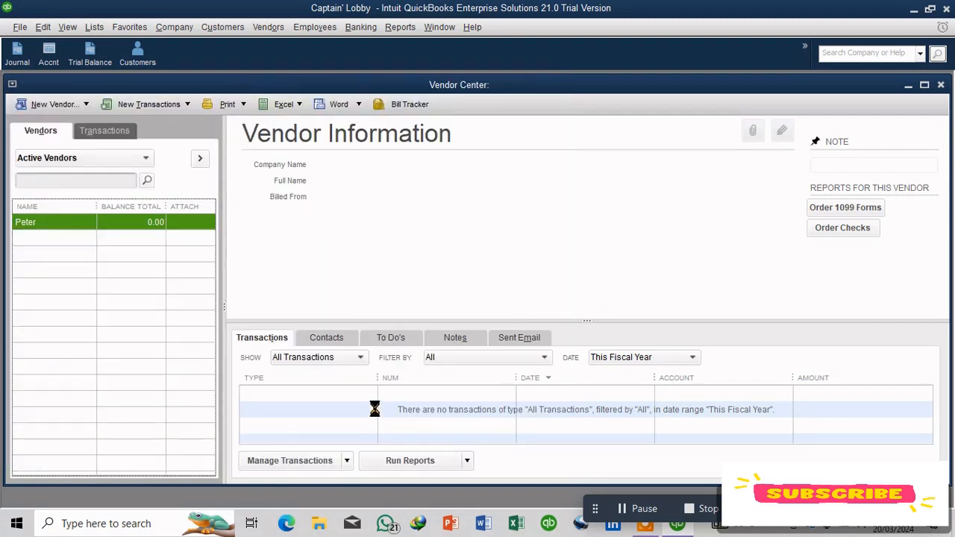
Step: Add two more new vendors, entering only each vendor's name
left_click(56, 103)
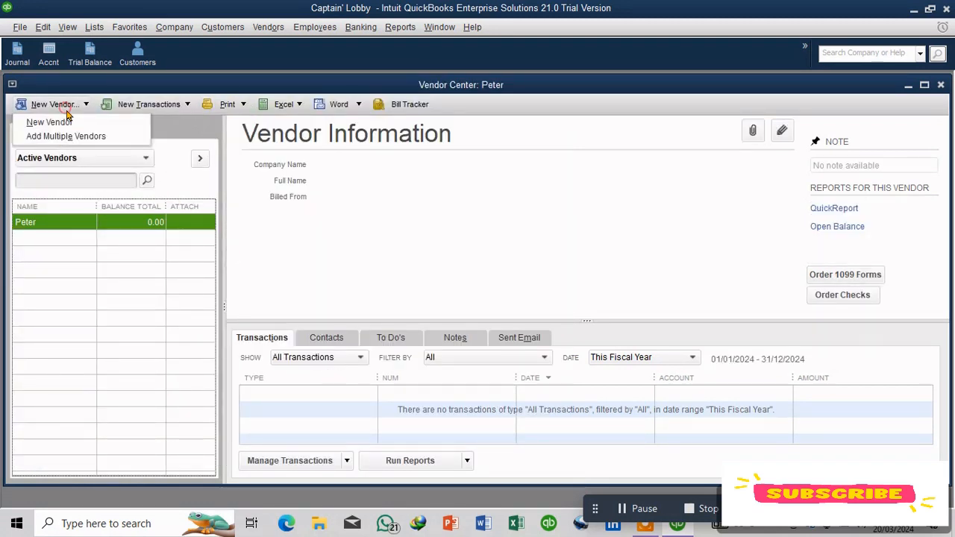
left_click(60, 119)
left_click(102, 103)
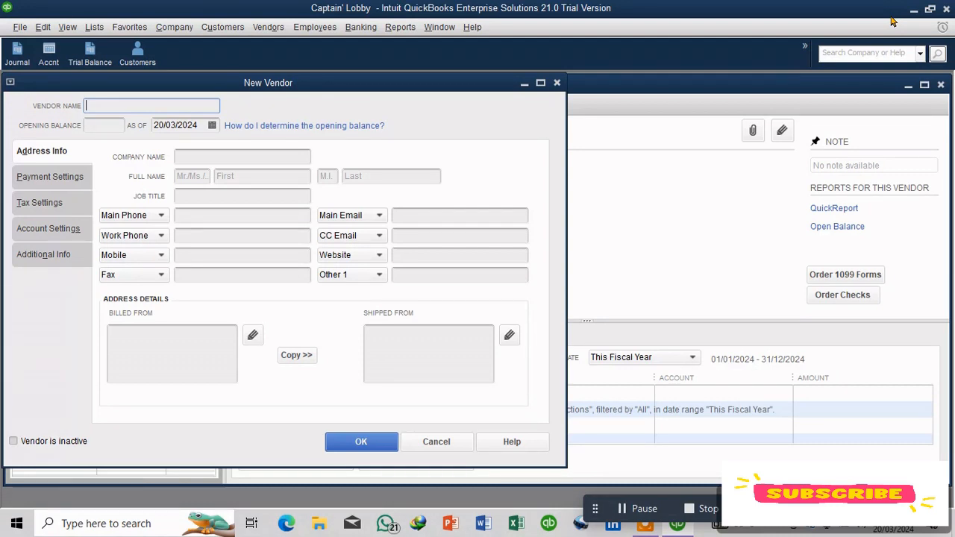
key("Escape")
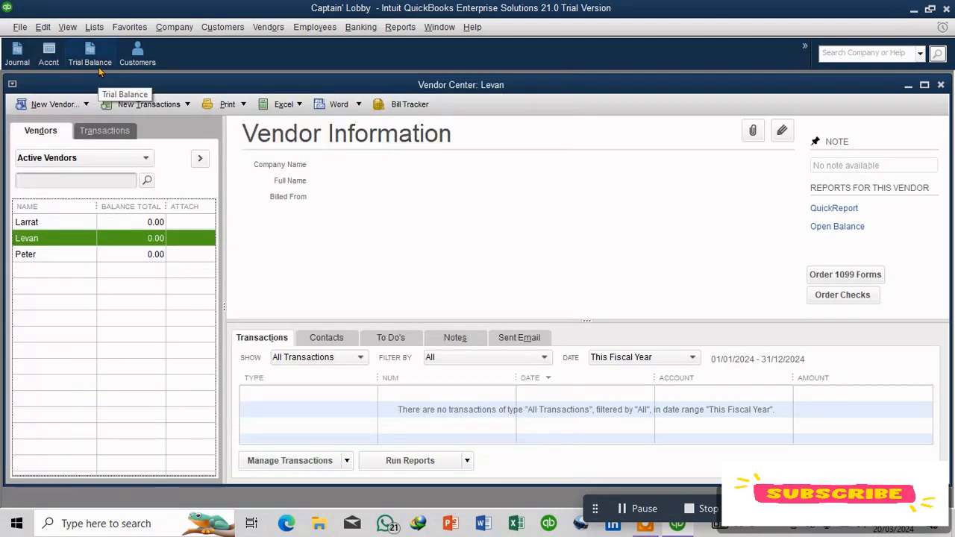
Step: Add the Vendor Center window to the icon bar as Vendors, then close the Vendor Center
left_click(67, 27)
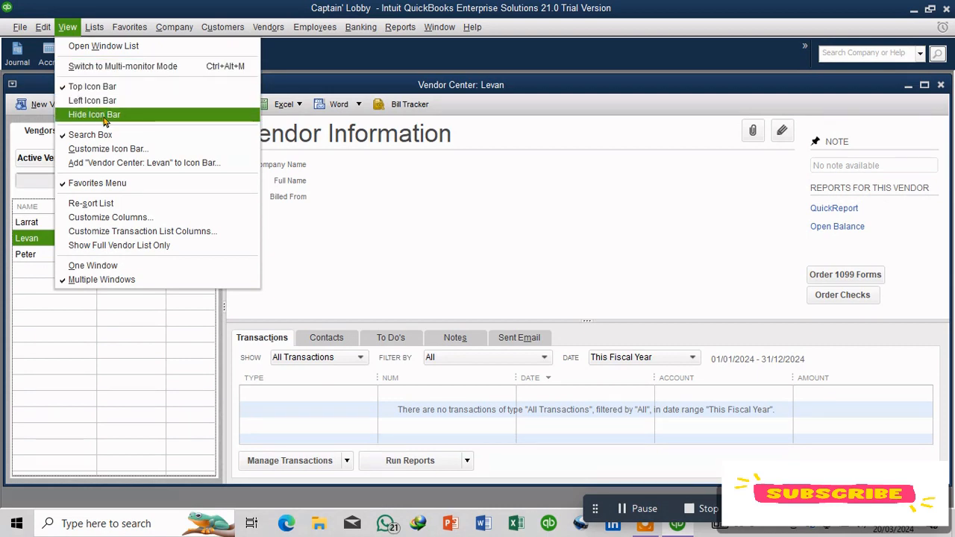
left_click(174, 163)
left_click(294, 101)
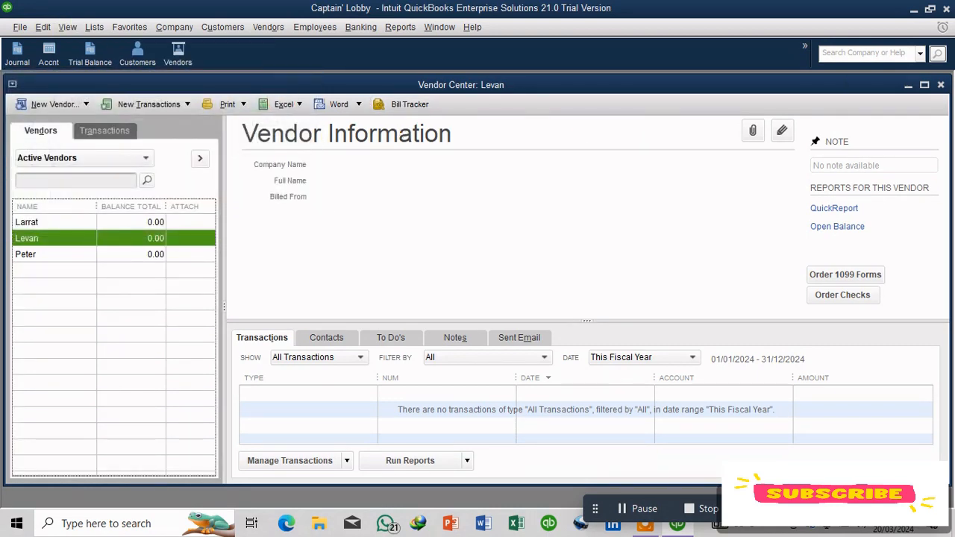
left_click(941, 84)
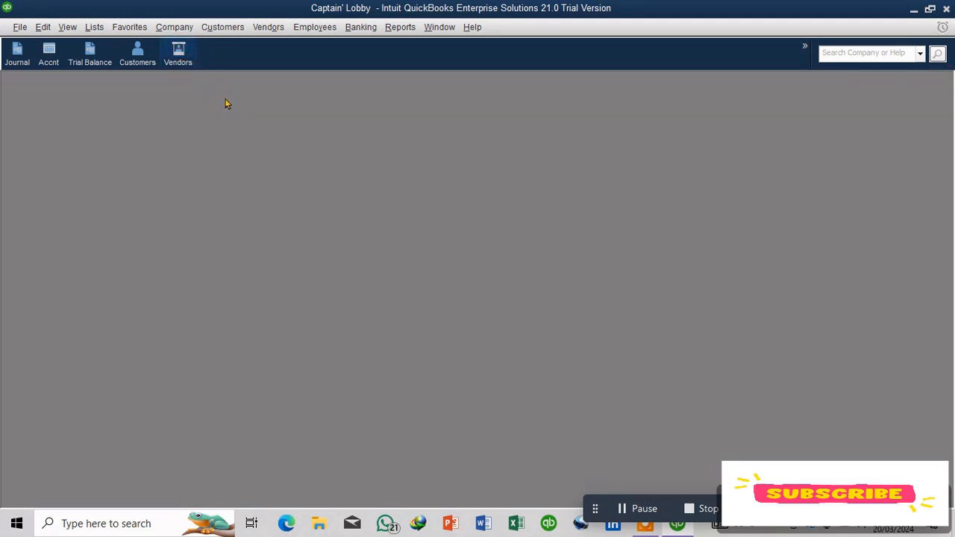
Step: Reopen the Vendor Center from the Vendors shortcut, look through the vendor entries, and close it
left_click(178, 54)
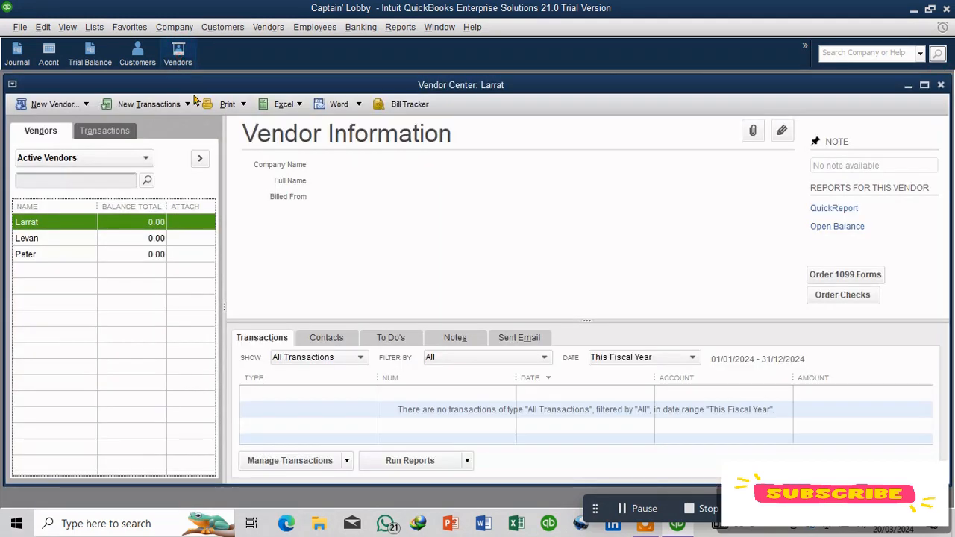
left_click(58, 238)
left_click(60, 254)
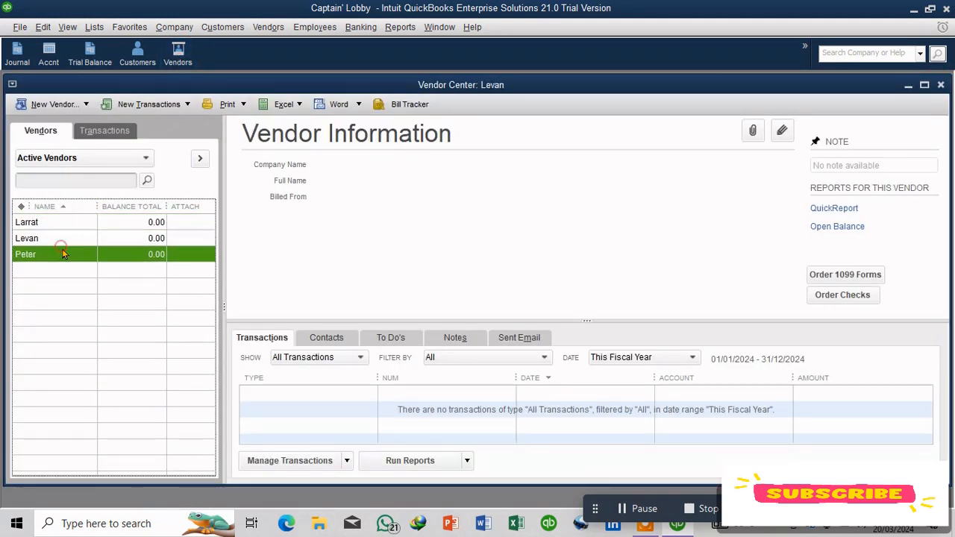
left_click(41, 239)
left_click(38, 221)
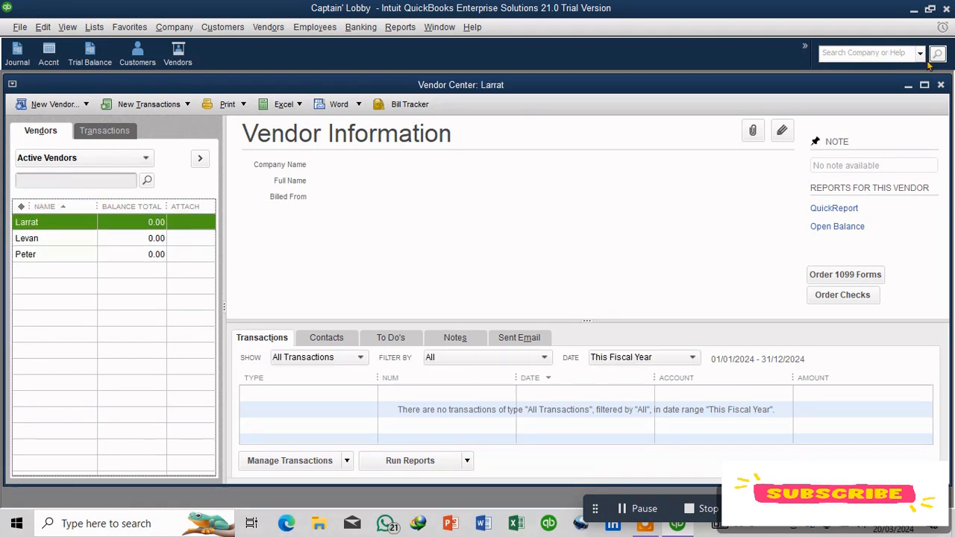
left_click(940, 85)
Step: Open the Item List and enlarge its window
left_click(94, 27)
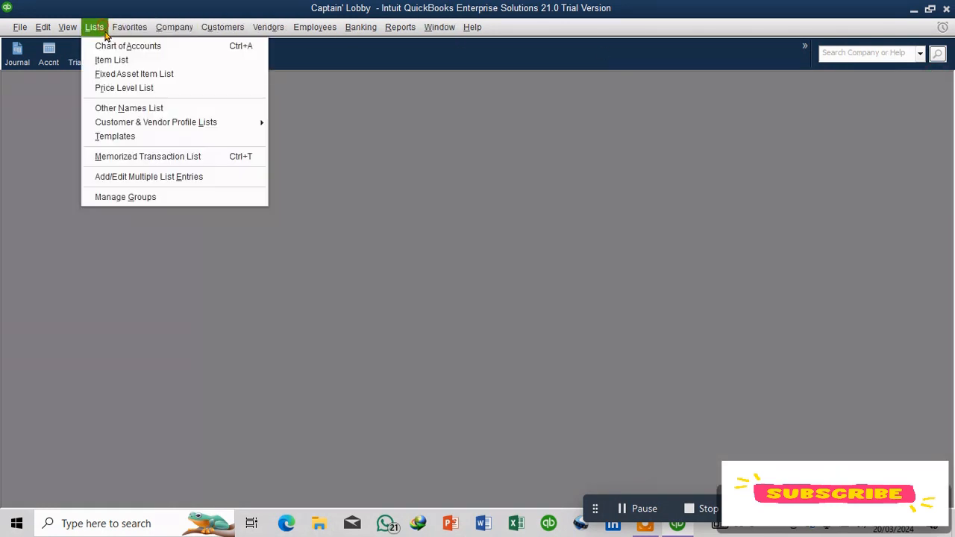
mouse_move(129, 27)
mouse_move(94, 27)
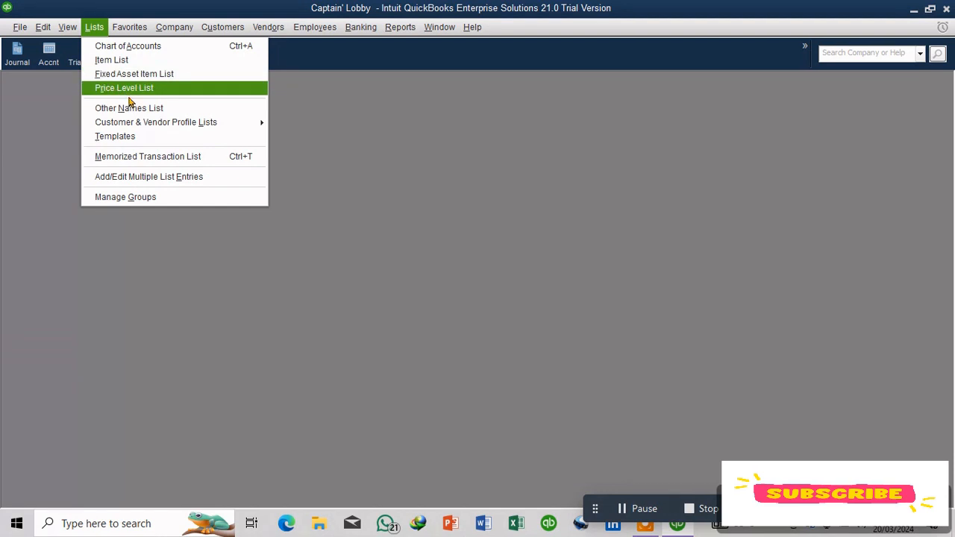
mouse_move(182, 127)
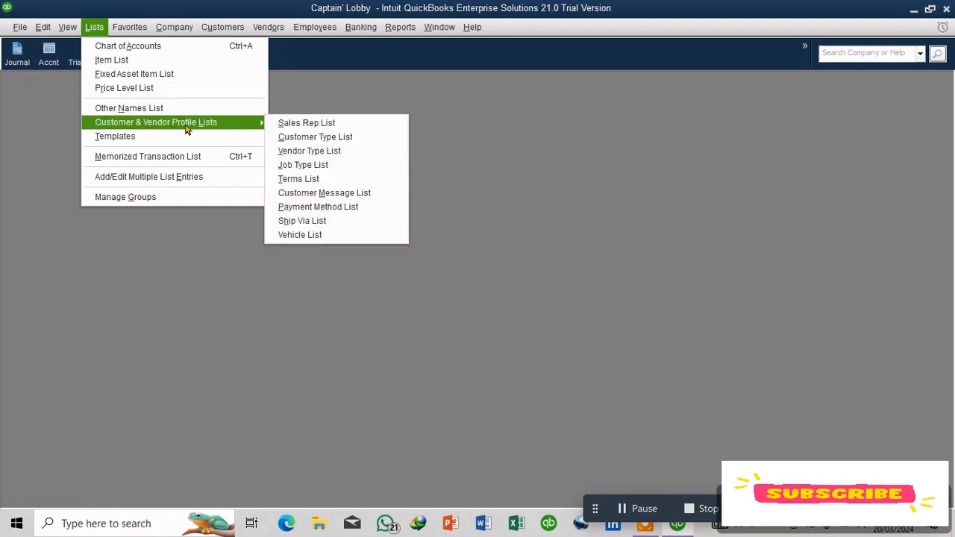
left_click(171, 63)
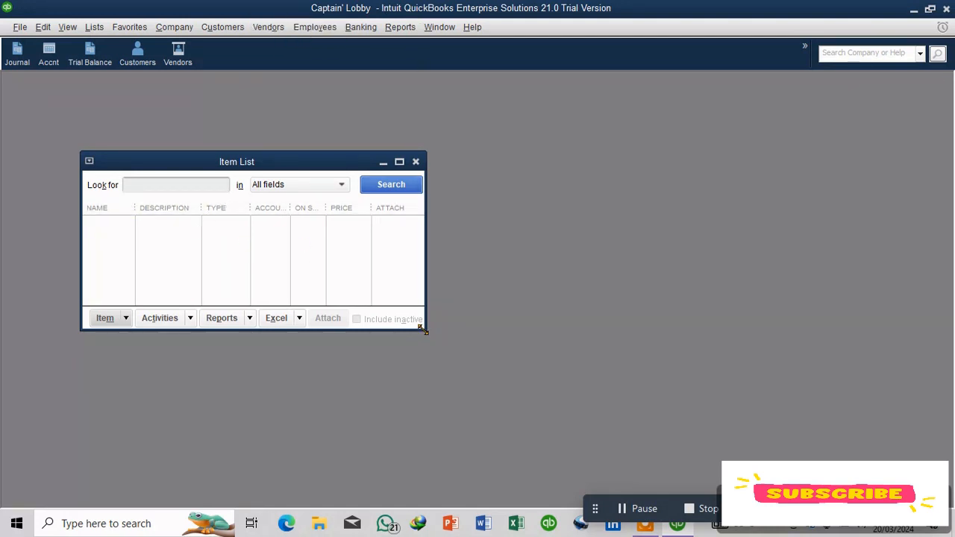
left_click_drag(422, 329, 773, 436)
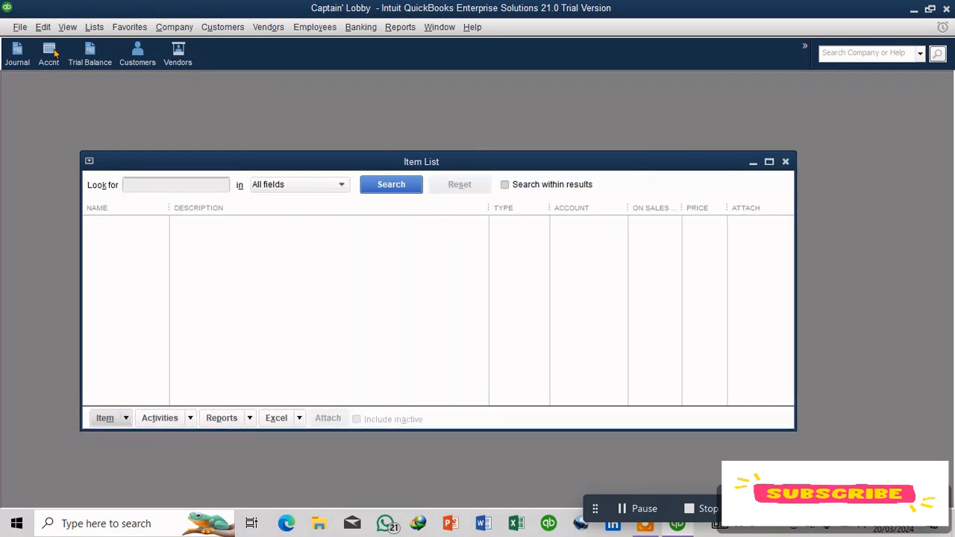
Step: Add the Item List window to the icon bar as Item, then close the Item List
left_click(94, 30)
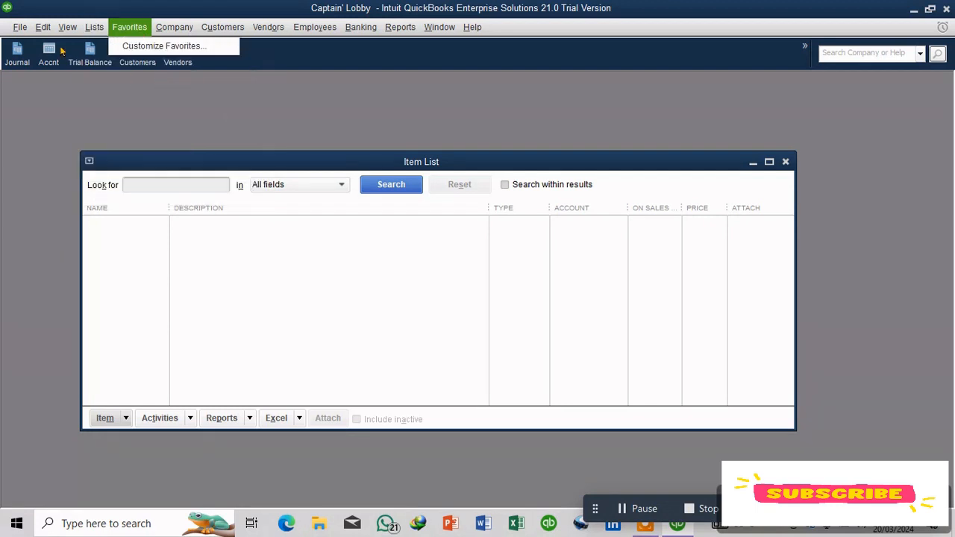
mouse_move(68, 27)
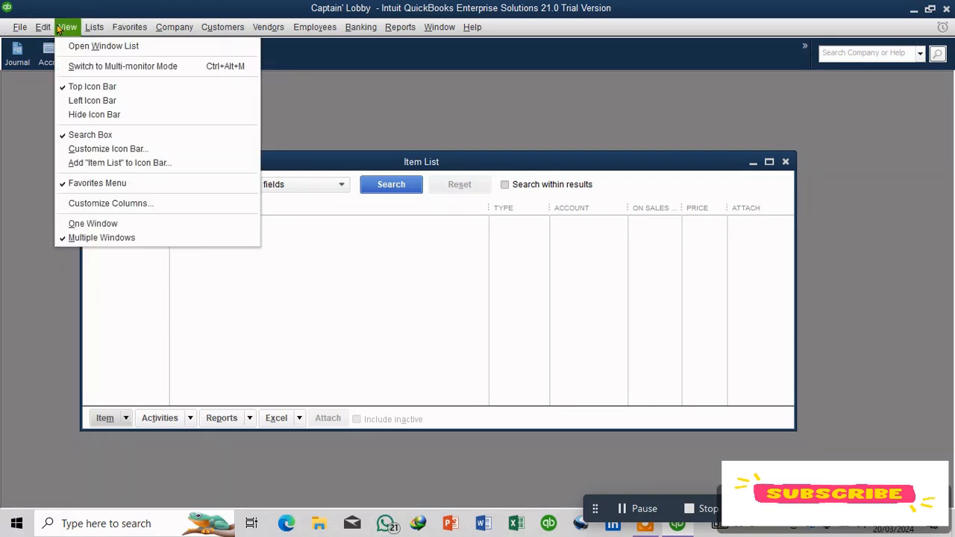
left_click(177, 168)
left_click(268, 35)
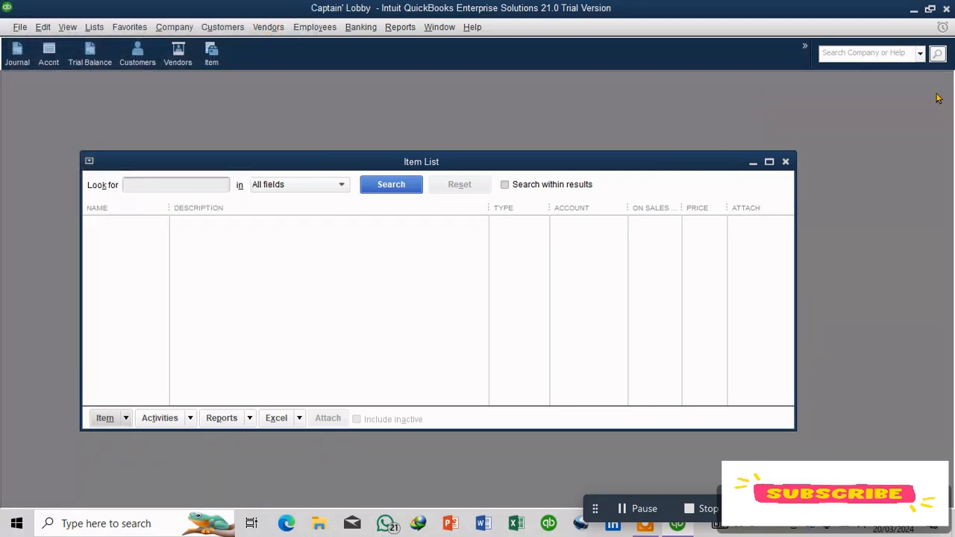
left_click(785, 162)
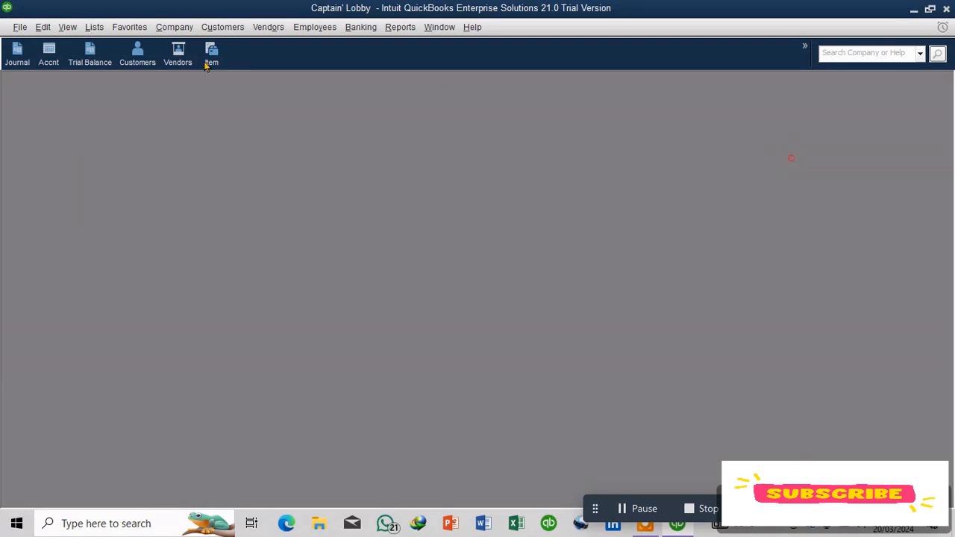
Step: Reopen the Item List from the Item shortcut and start a new Service item, focusing its Item Name field
left_click(212, 52)
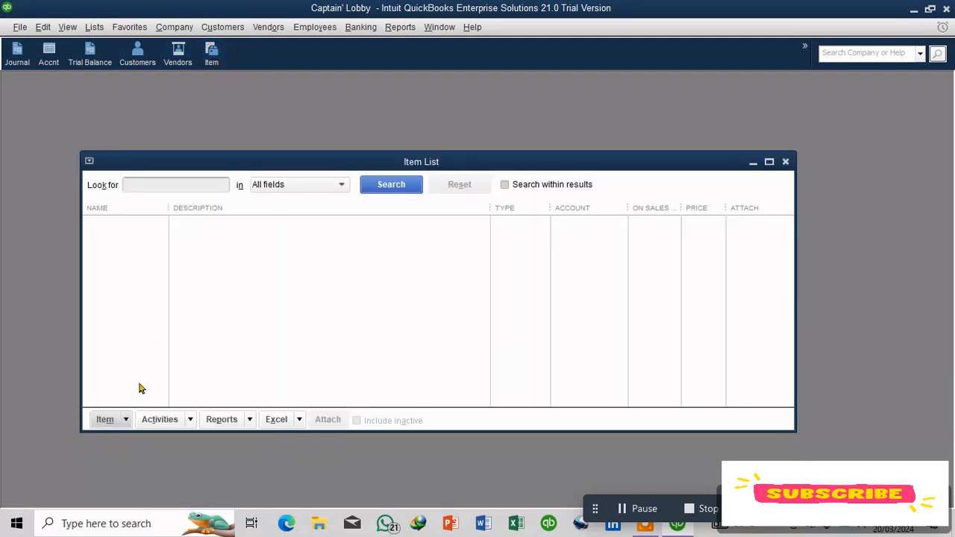
left_click(126, 419)
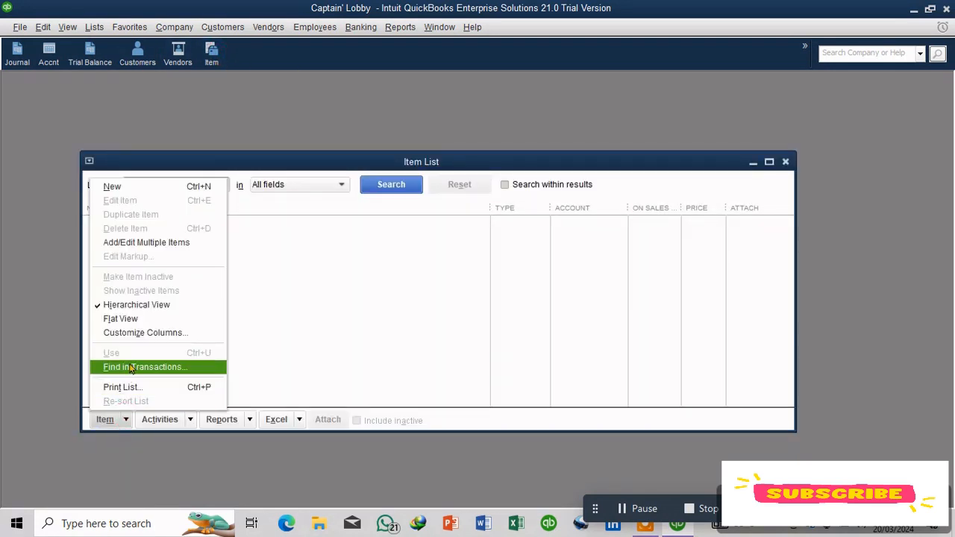
left_click(169, 190)
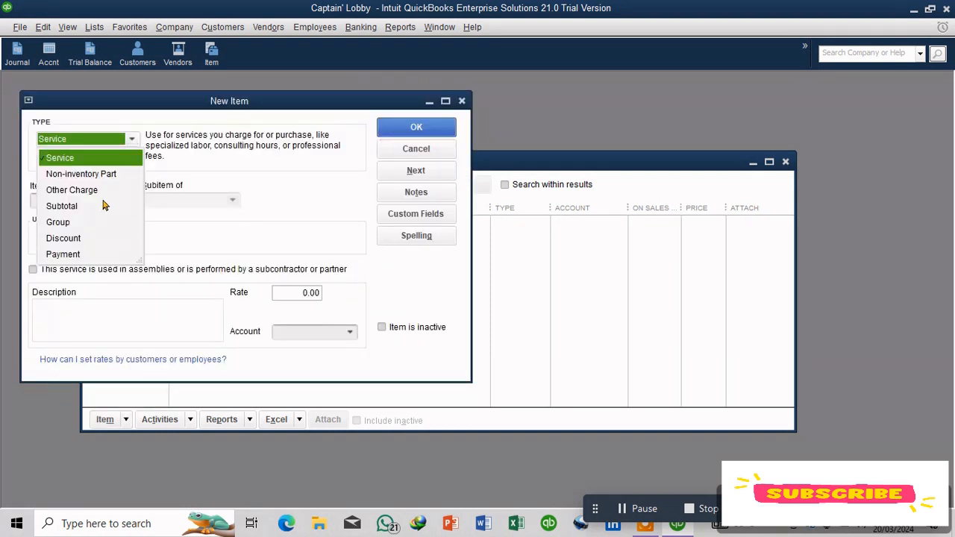
left_click(125, 157)
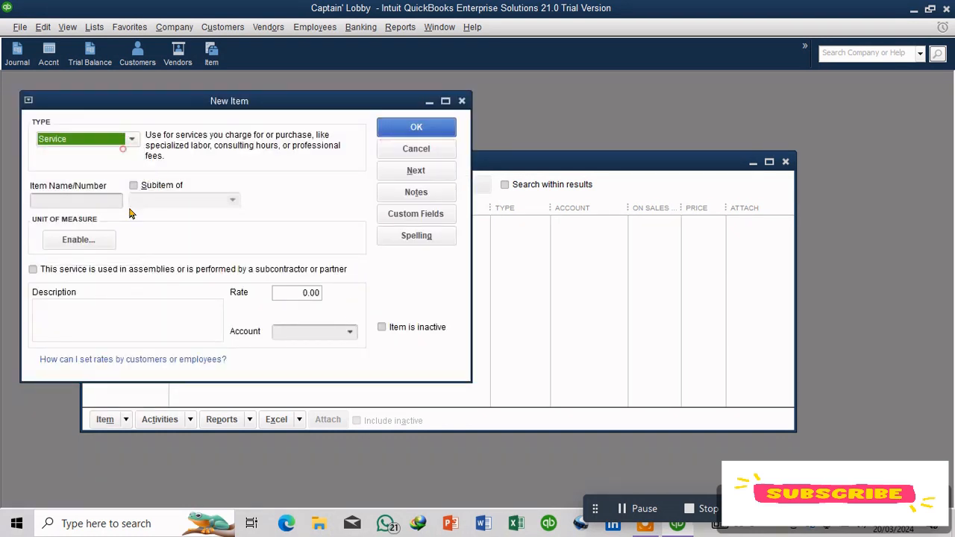
left_click(70, 203)
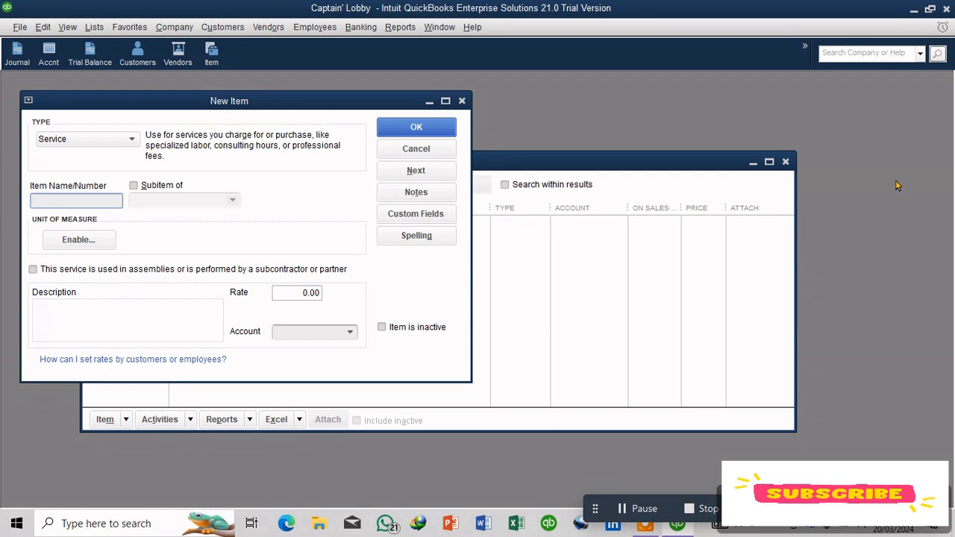
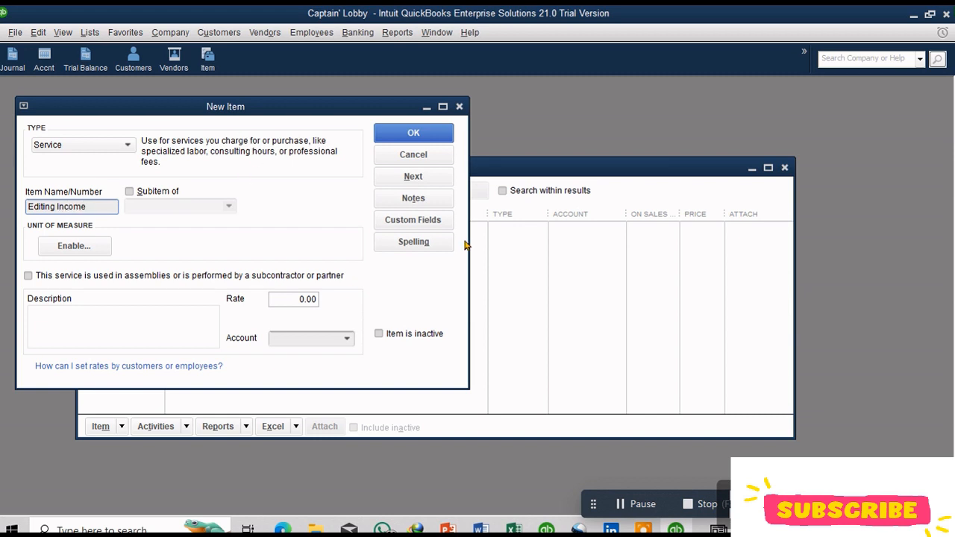
Step: Set the Editing Income item's rate to 150, removing the invalid dollar sign
left_click(301, 297)
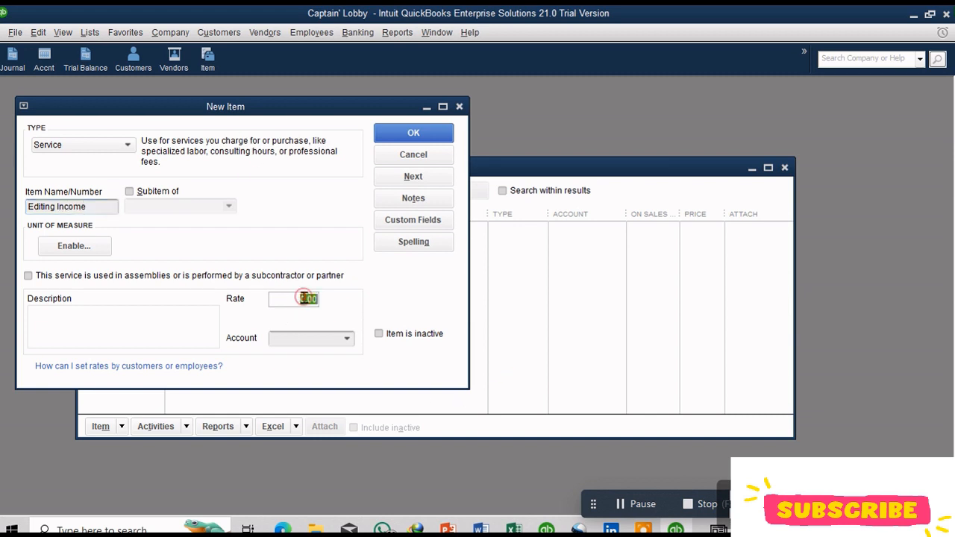
key("BackSpace")
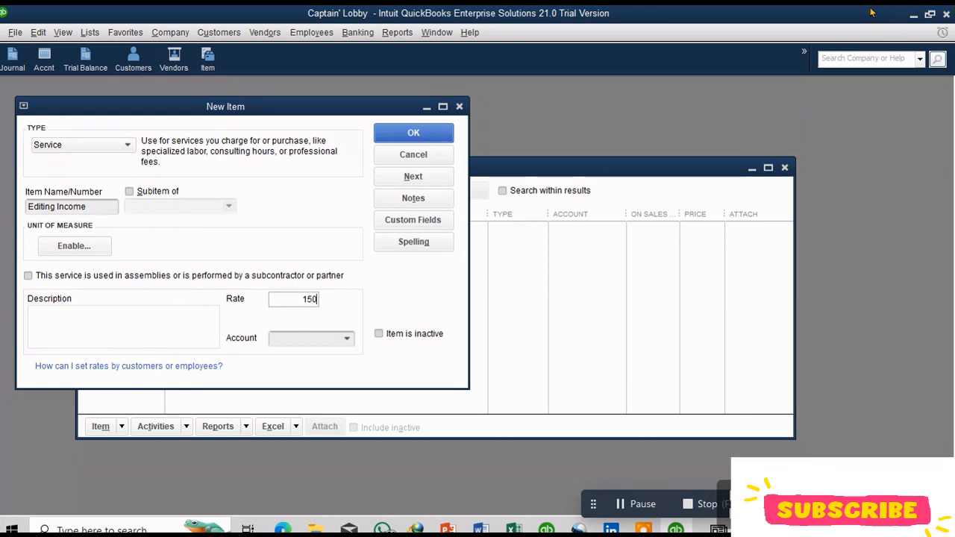
type("$")
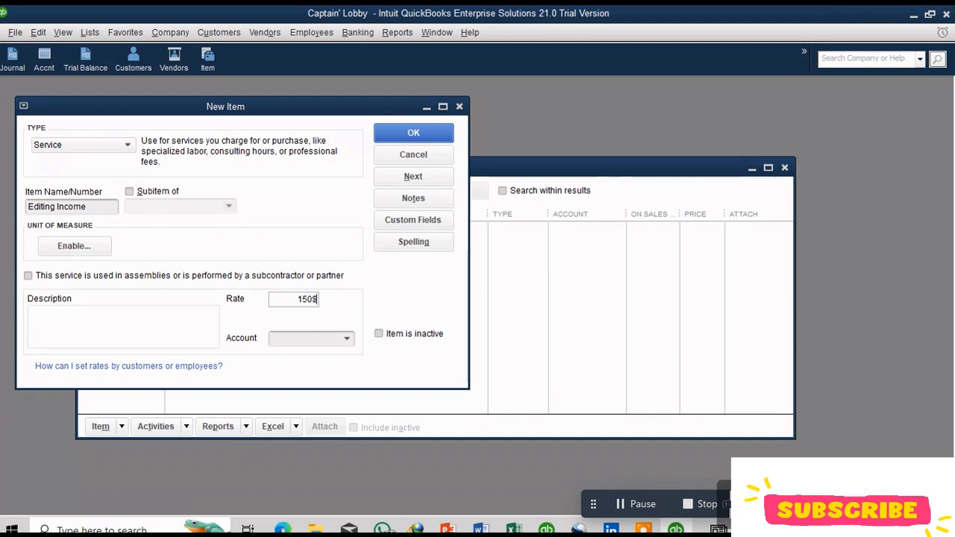
left_click(346, 338)
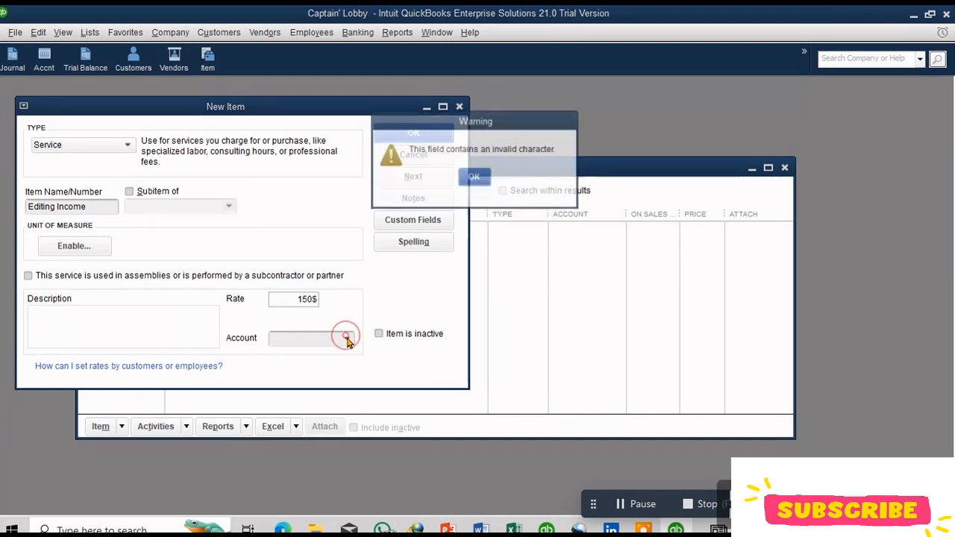
left_click(476, 183)
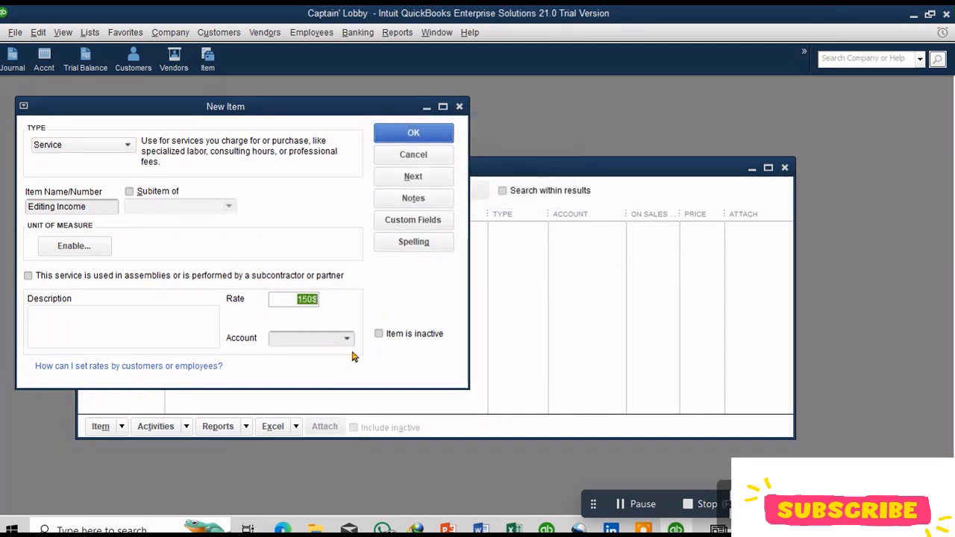
left_click(346, 338)
left_click(474, 177)
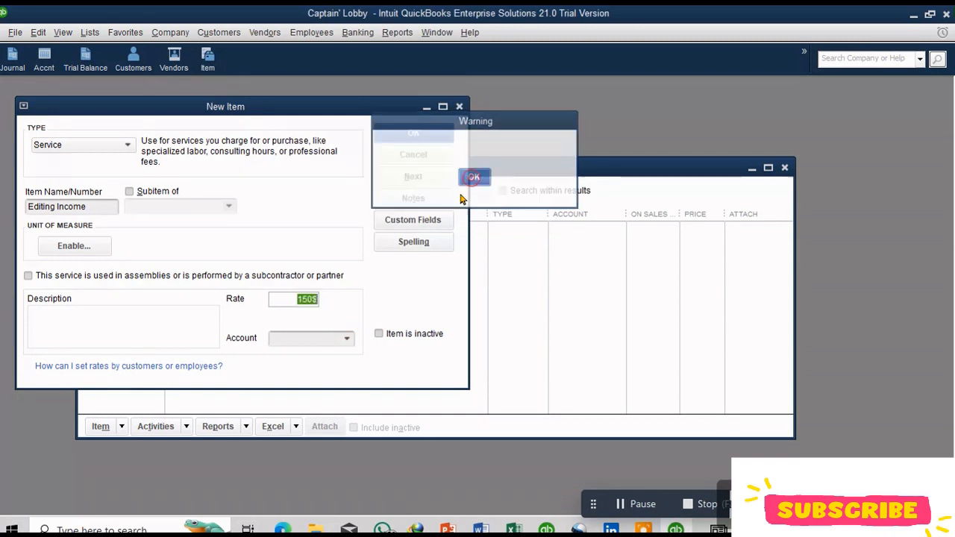
left_click(313, 299)
key("BackSpace")
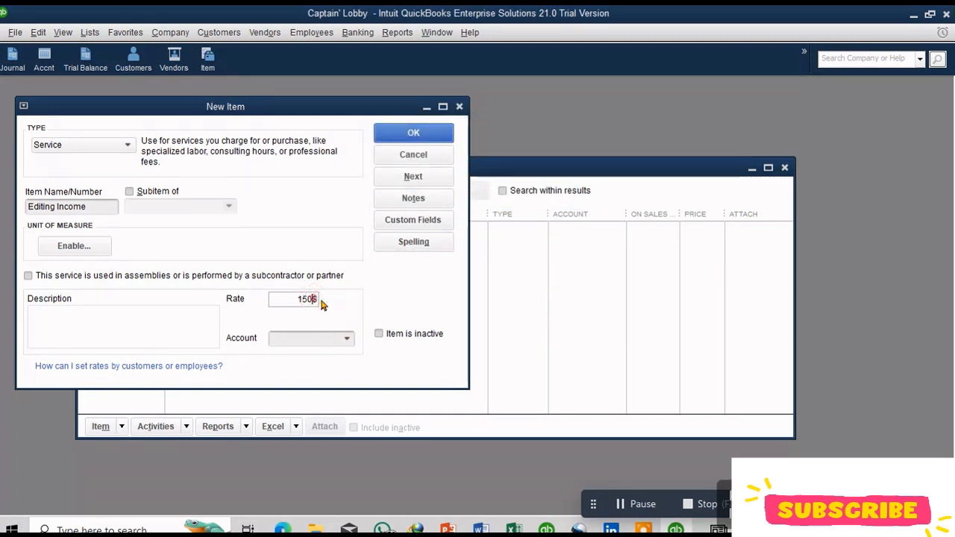
key("BackSpace")
Step: Assign the Cash In Bank account to the Editing Income item and save it
left_click(344, 340)
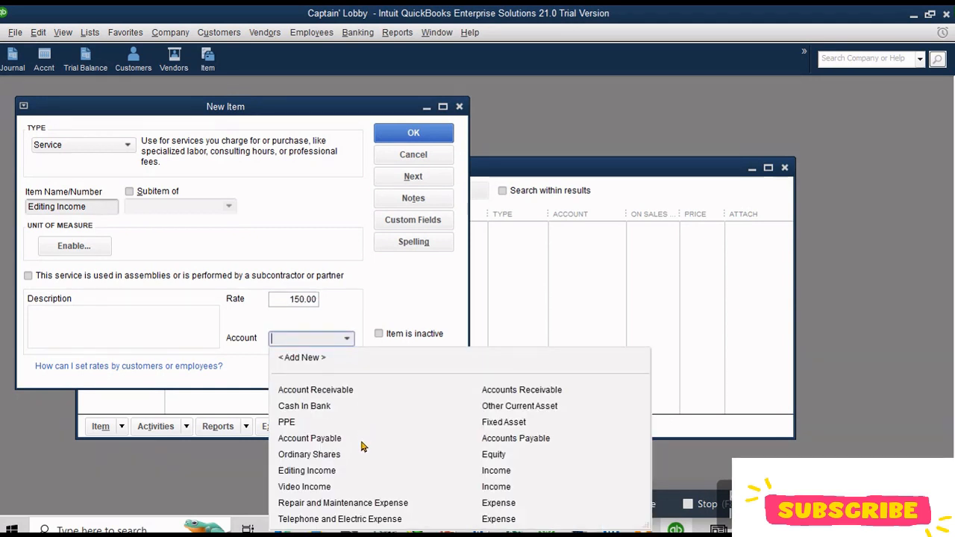
left_click(348, 408)
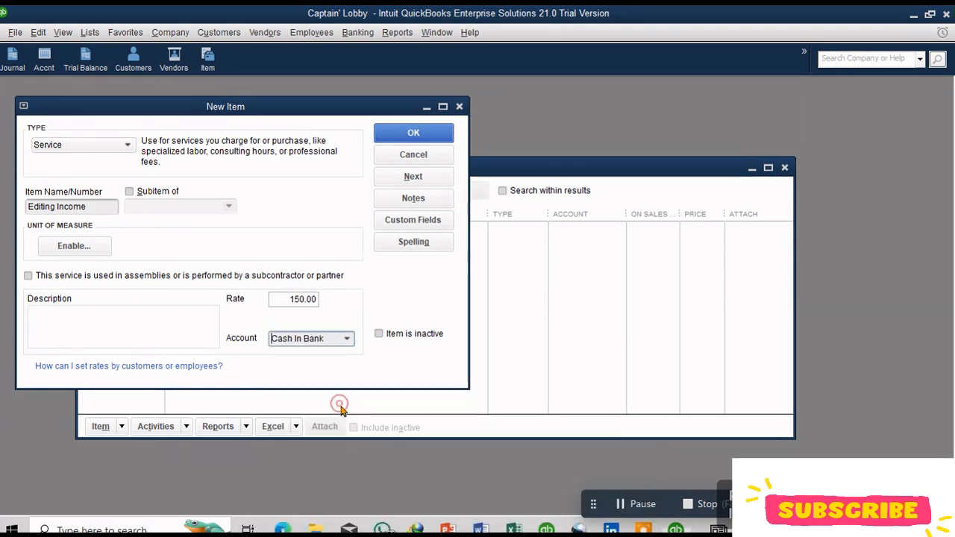
left_click(422, 134)
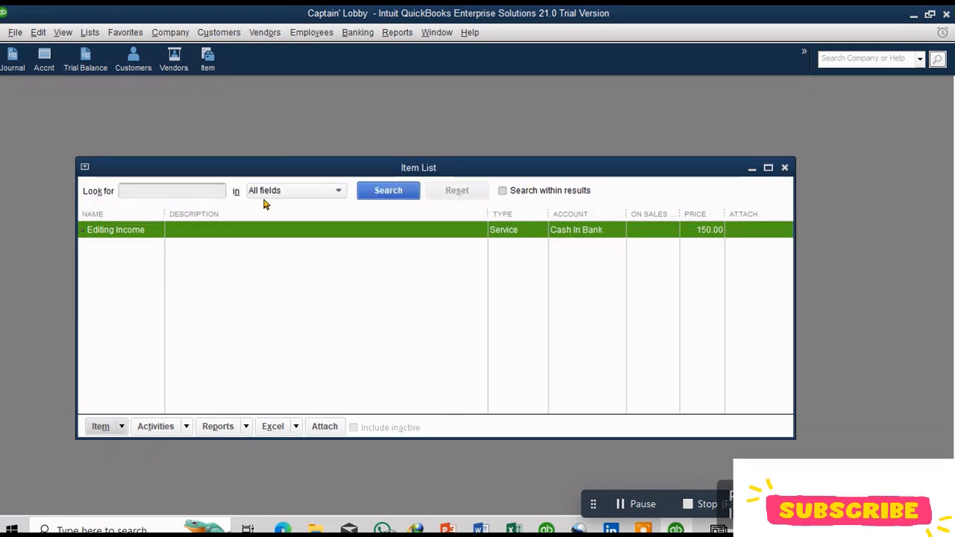
Step: Start another new Service item and name it Video Income
left_click(120, 428)
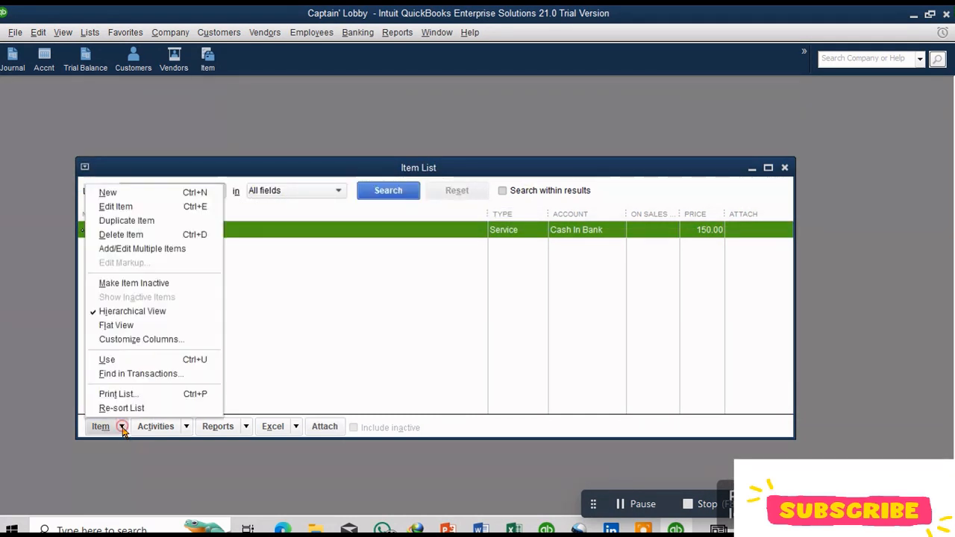
left_click(119, 190)
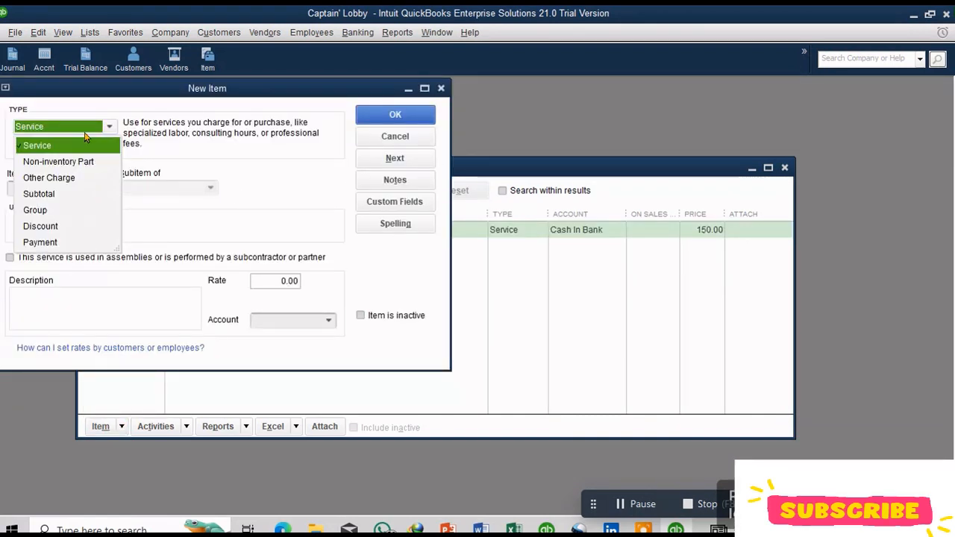
left_click(75, 142)
left_click(47, 189)
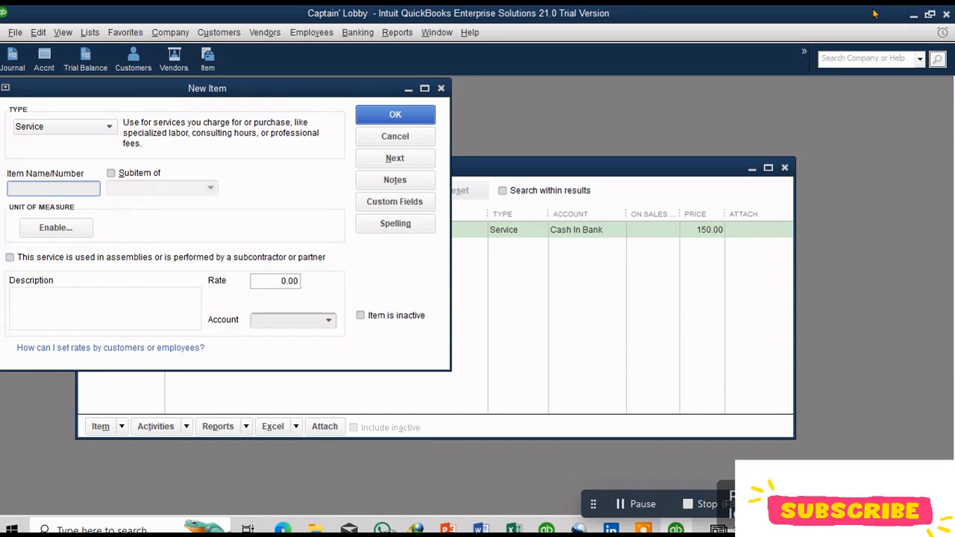
type("Video")
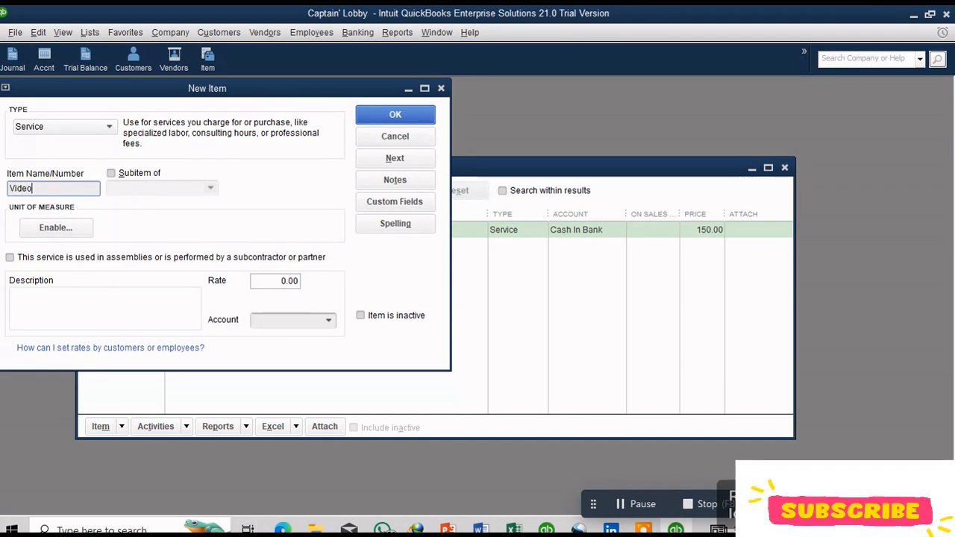
type(" Income")
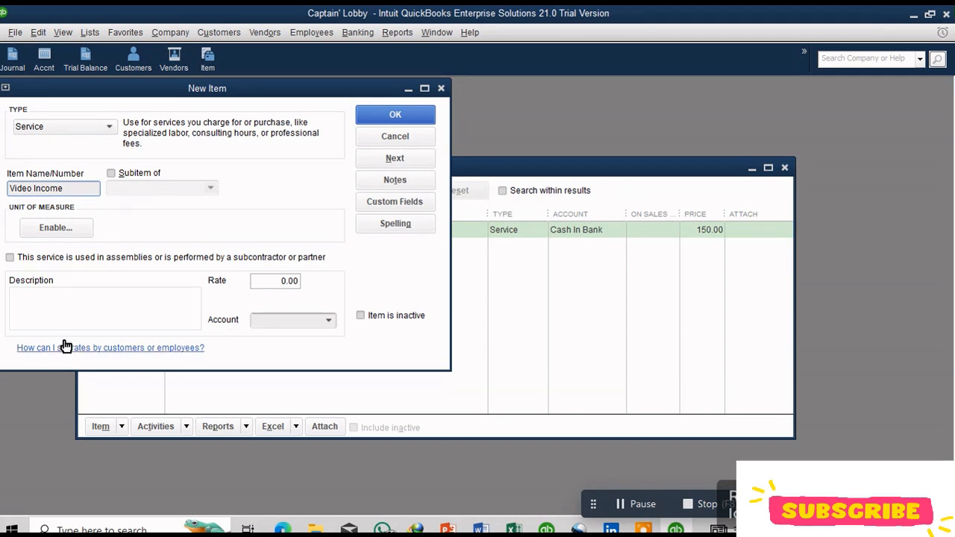
Step: Enter the description Income Generated from creating Videos for the Video Income item
left_click(27, 294)
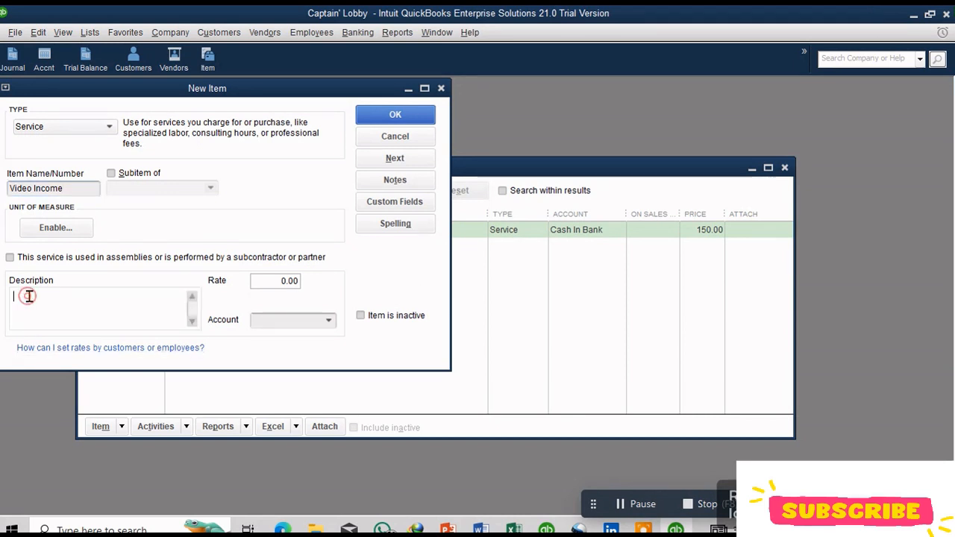
type("Inc")
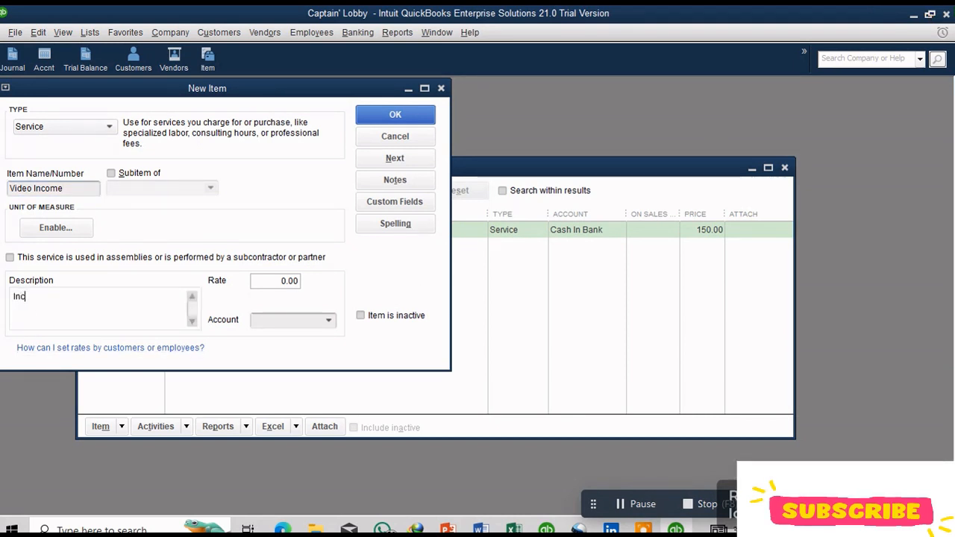
type("ome G")
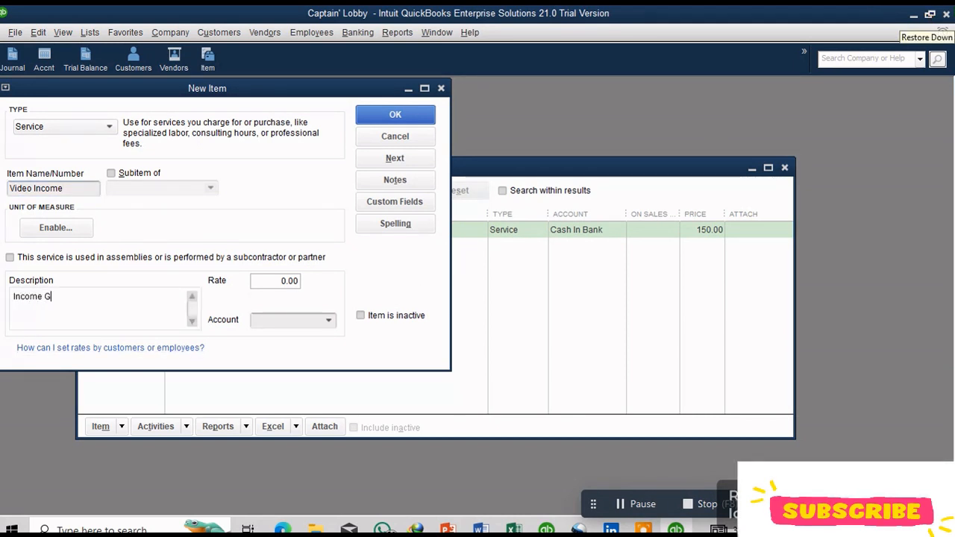
type("enera")
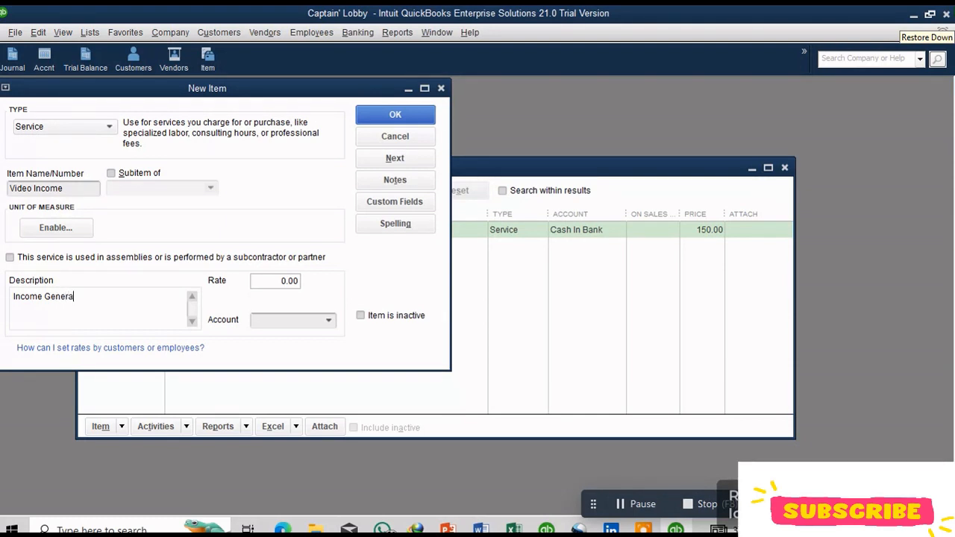
type("ted ")
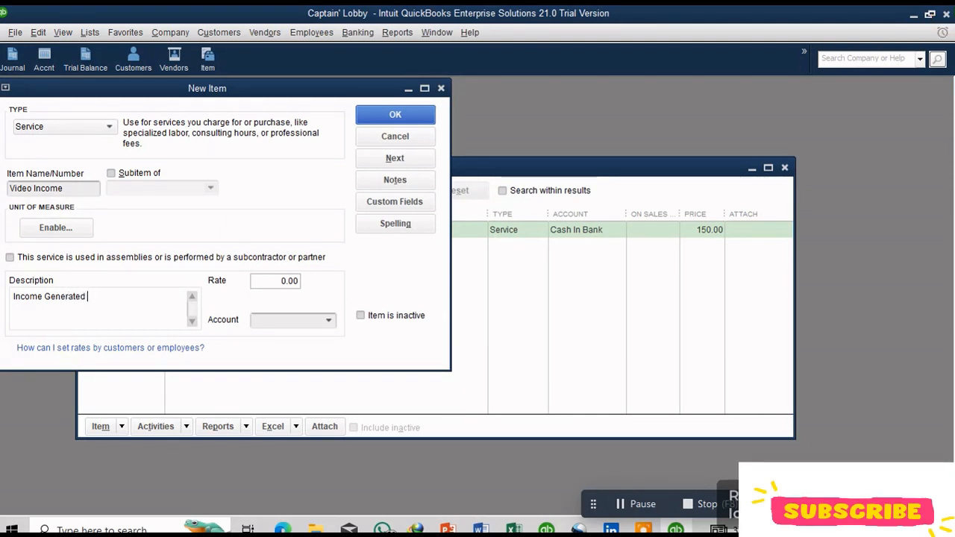
type("from cr")
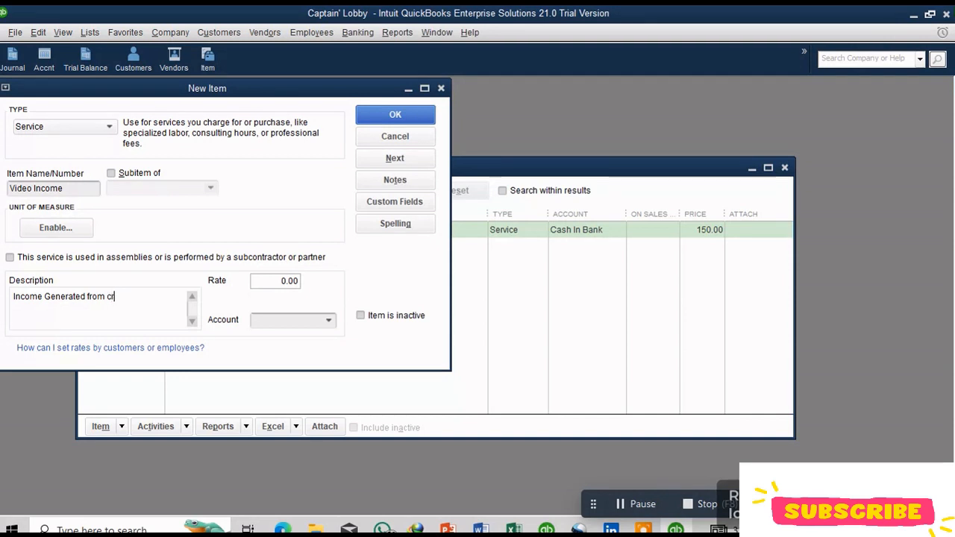
type("eating Videos")
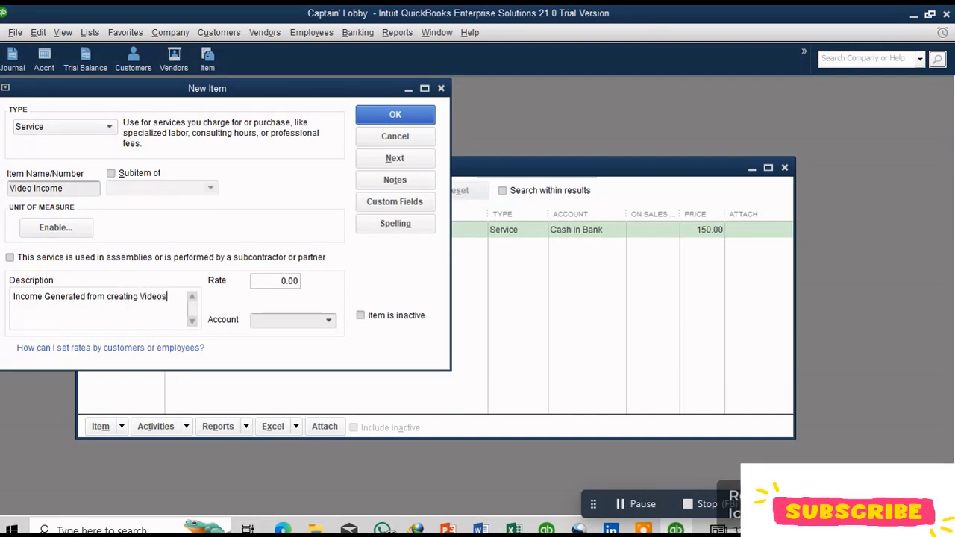
Step: Set the Video Income rate to 180 and its account to Cash In Bank, then save the item
left_click(399, 118)
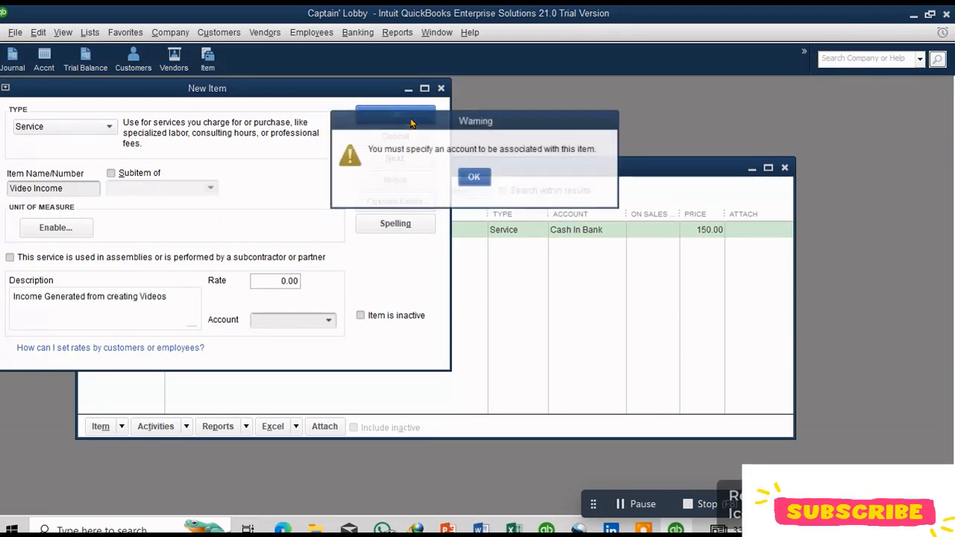
left_click(474, 177)
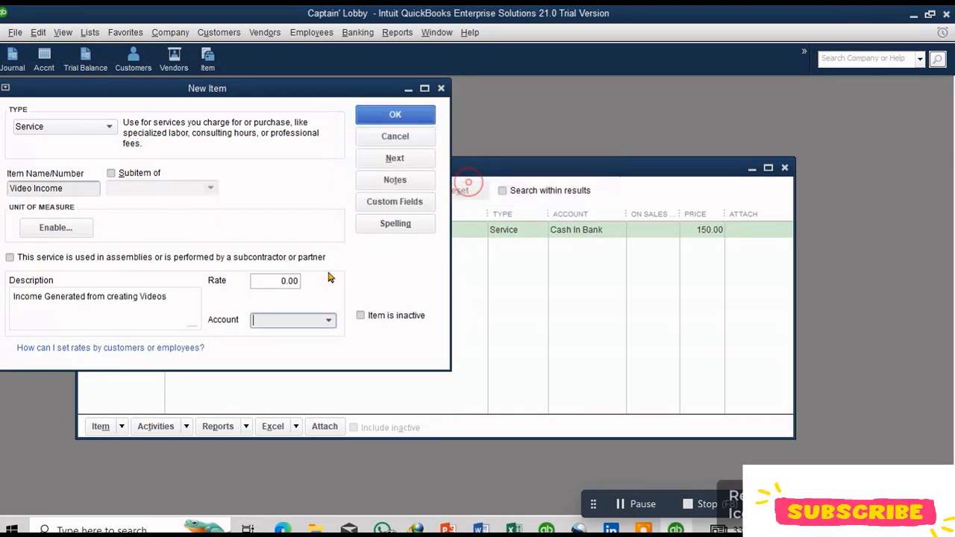
left_click(285, 281)
type("180")
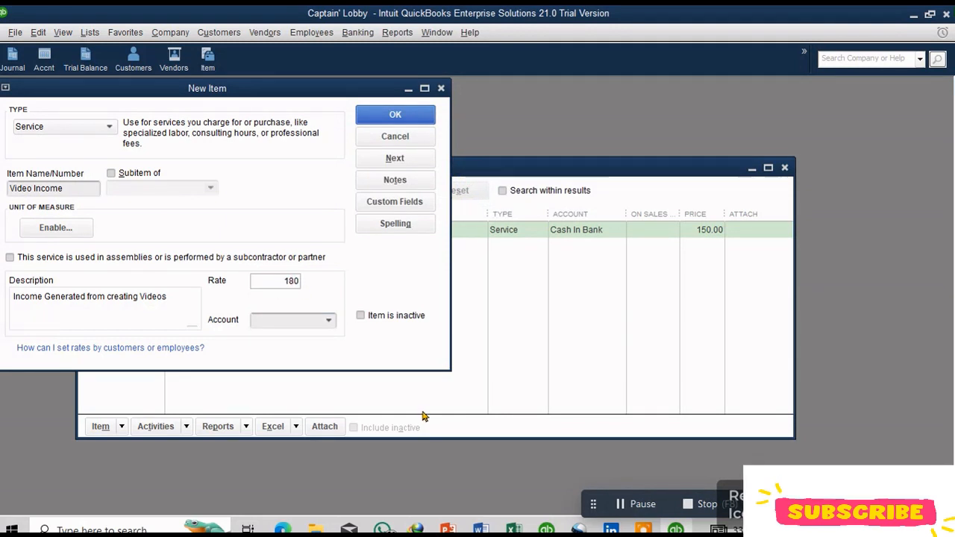
left_click(329, 319)
left_click(329, 388)
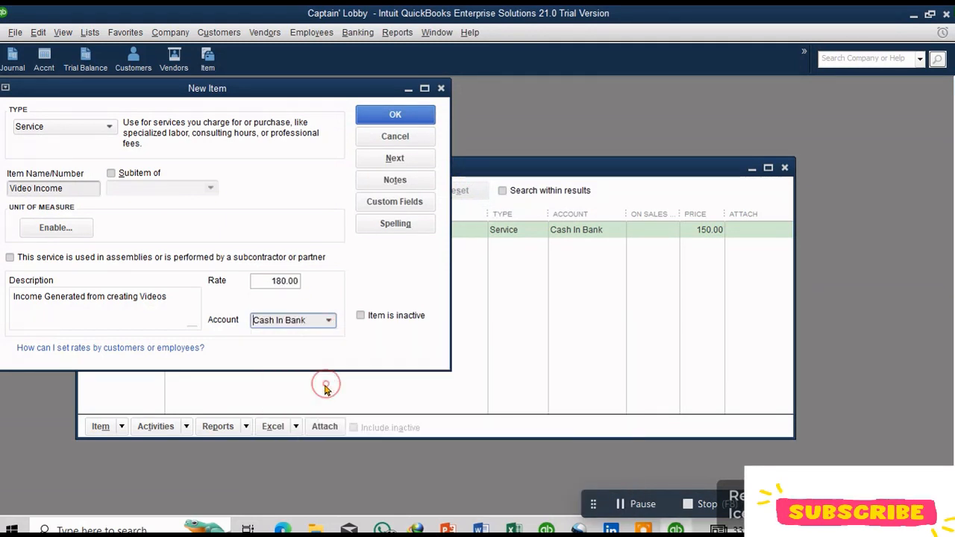
left_click(396, 115)
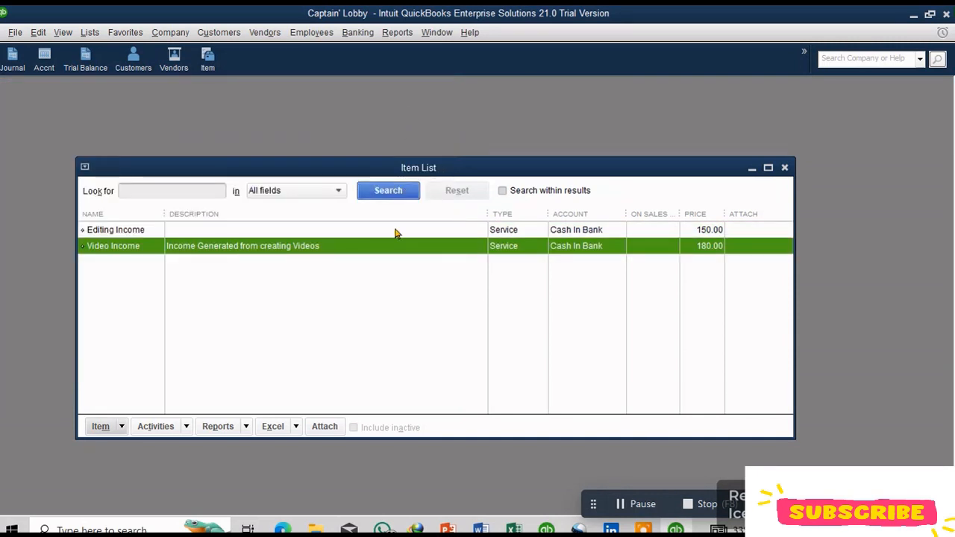
Step: Review the two service items in the Item List and close it
left_click(139, 230)
left_click(181, 248)
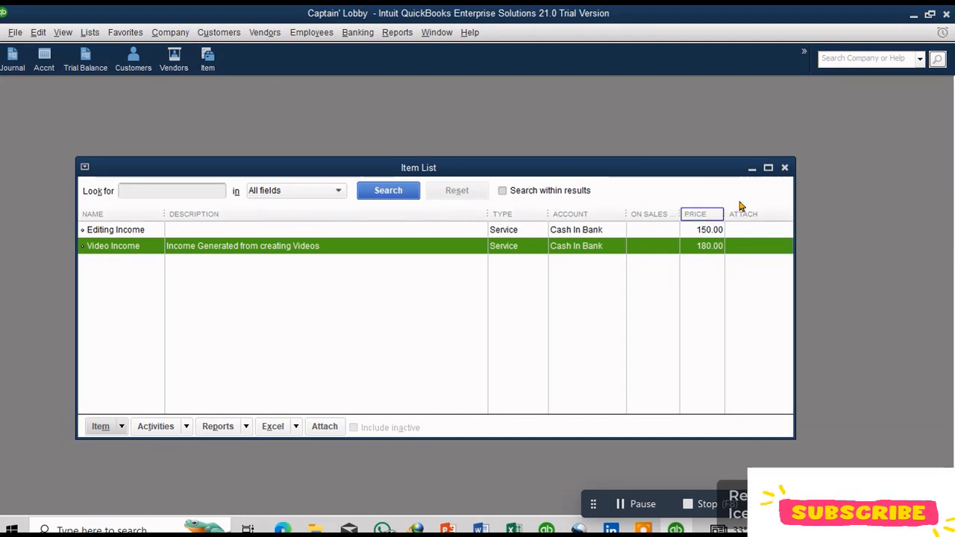
left_click(784, 167)
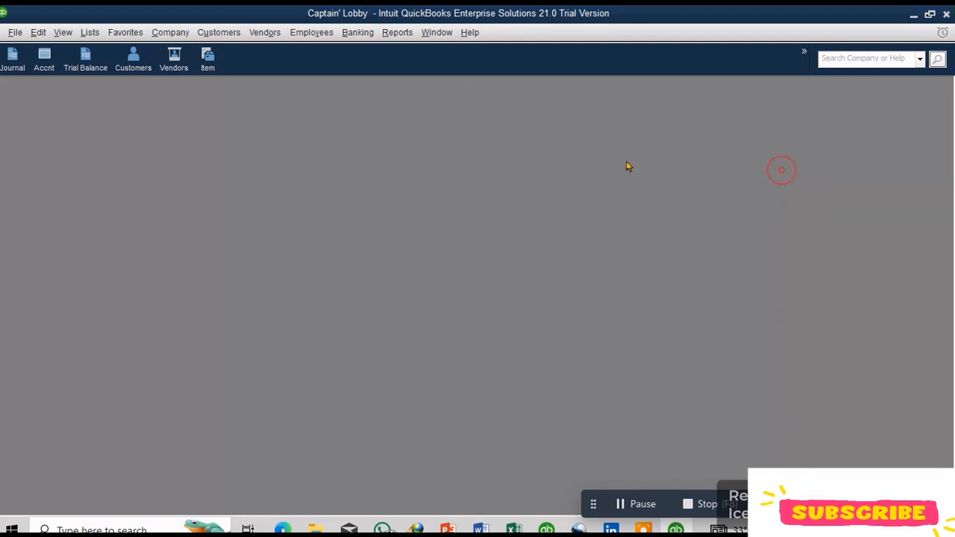
Step: Reopen the Item List from the Item shortcut, select Video Income, and close the list
left_click(210, 62)
left_click(144, 247)
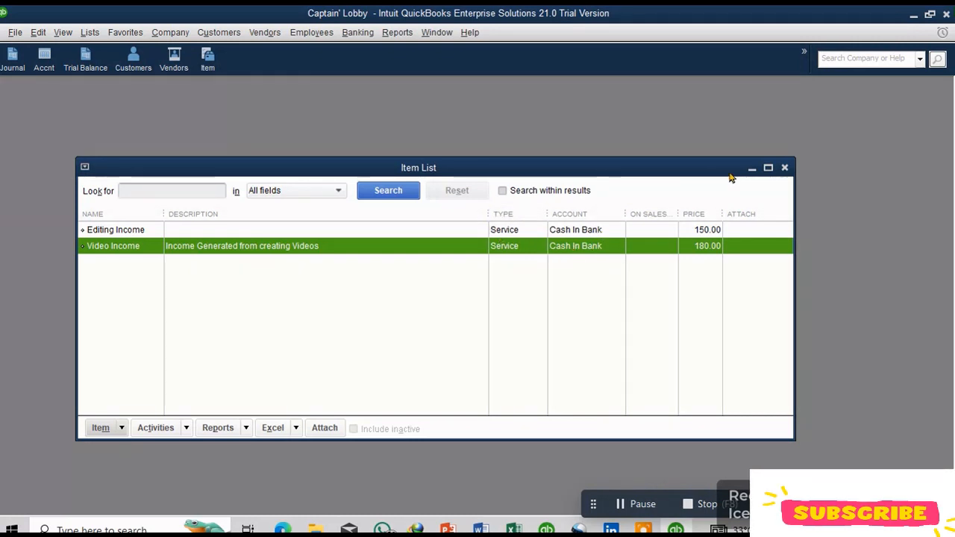
left_click(784, 169)
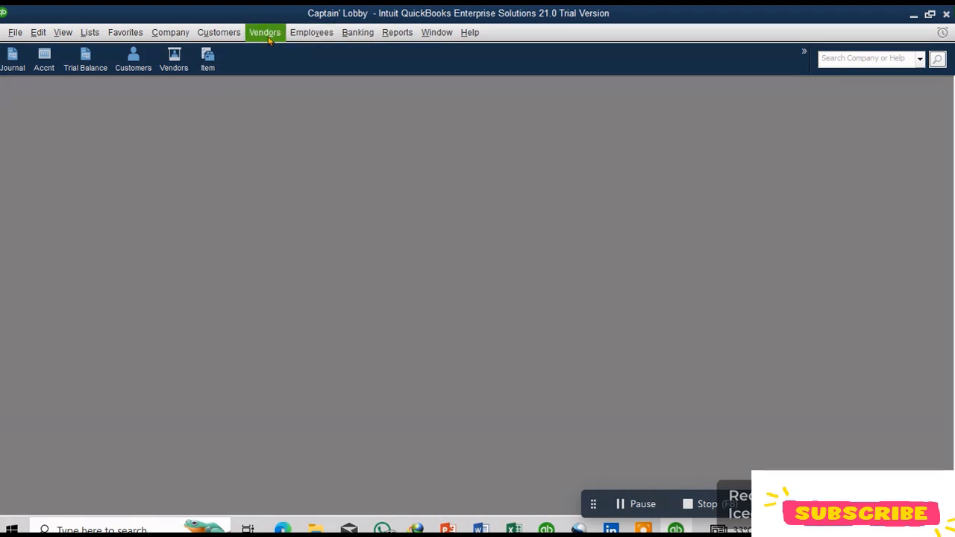
Step: Open the Customer Balance Detail report from the Customers & Receivables reports
left_click(203, 33)
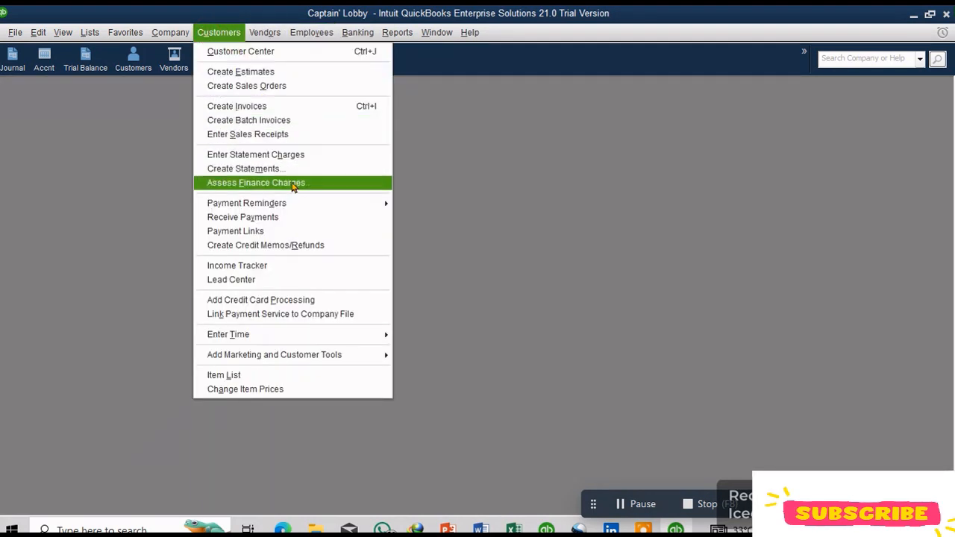
mouse_move(397, 33)
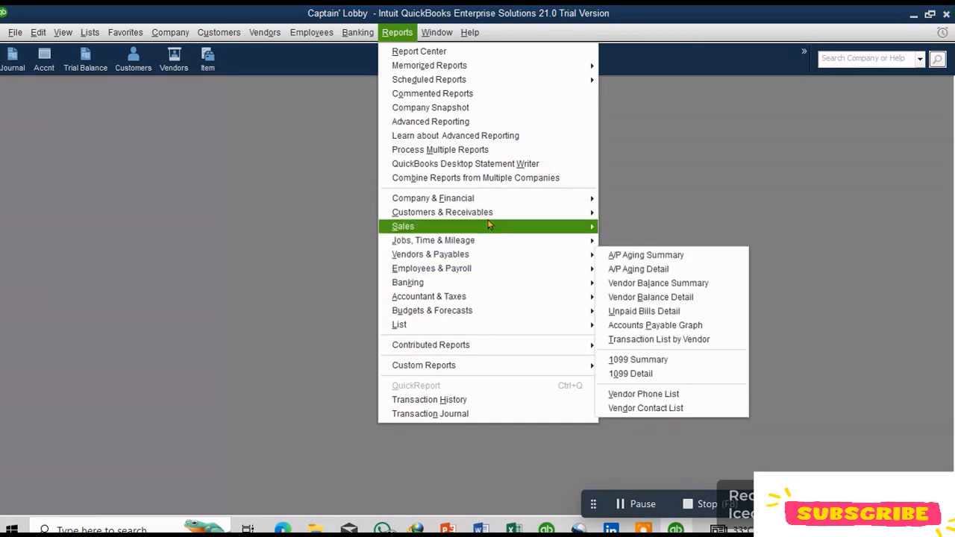
mouse_move(491, 214)
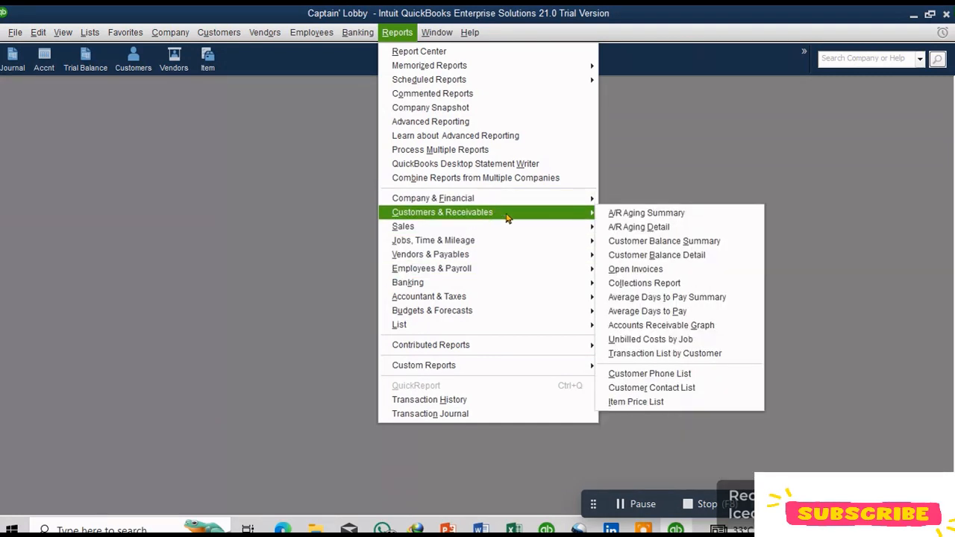
left_click(634, 256)
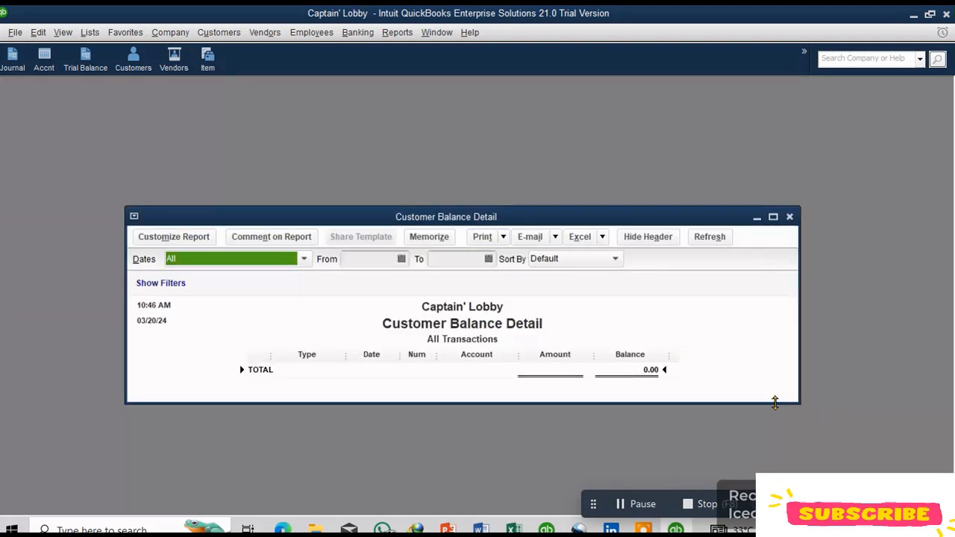
Step: Add the Customer Balance Detail report to the icon bar, then close the report window
left_click(62, 32)
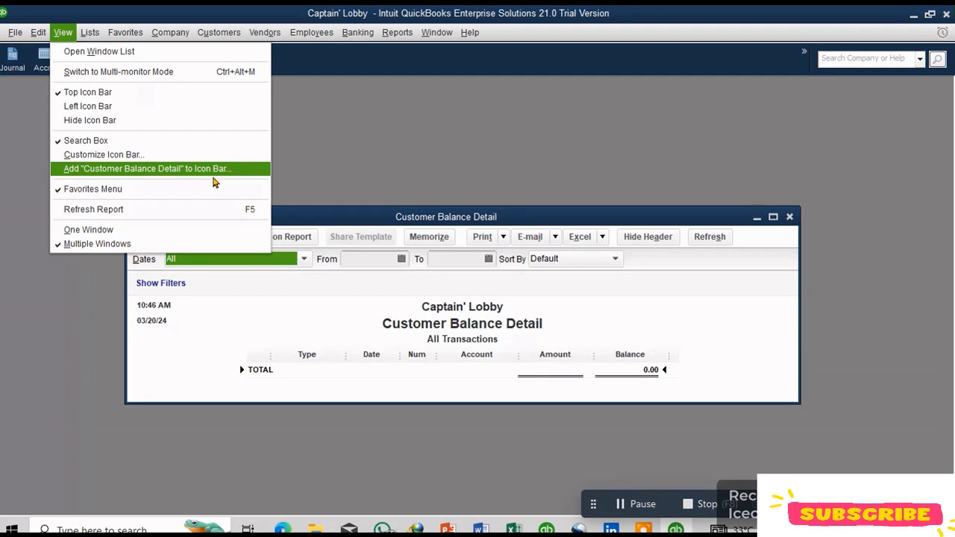
left_click(220, 177)
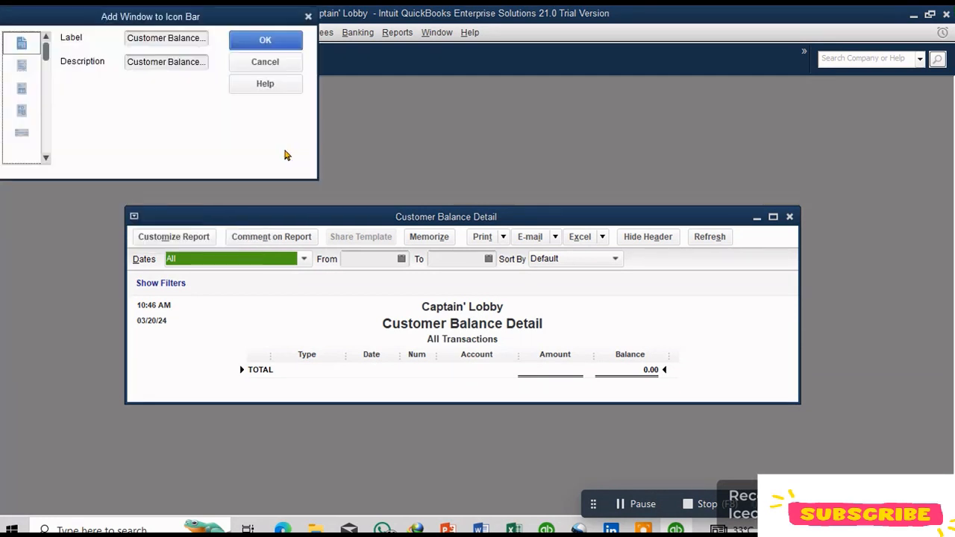
left_click(265, 39)
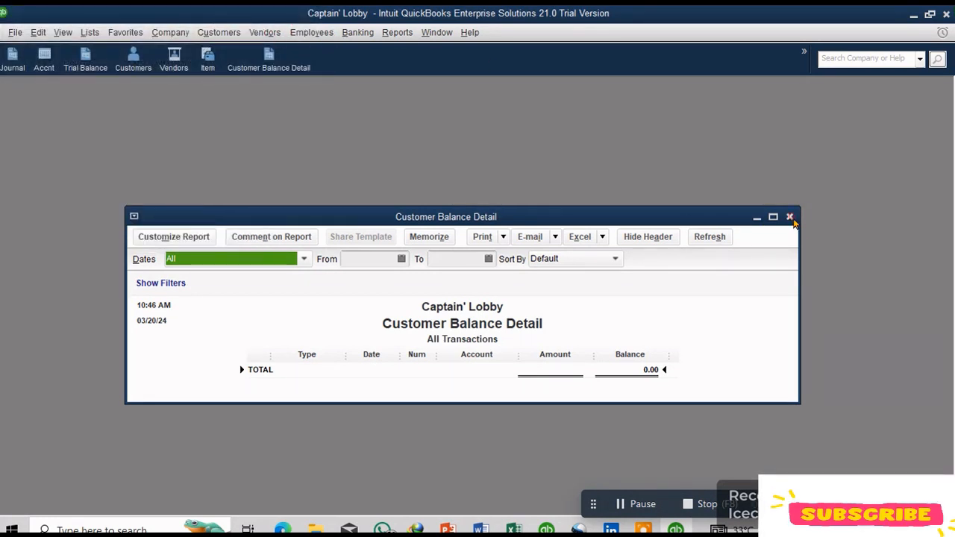
left_click(791, 217)
Step: Open the Vendor Balance Detail report from the Vendors & Payables reports
left_click(397, 32)
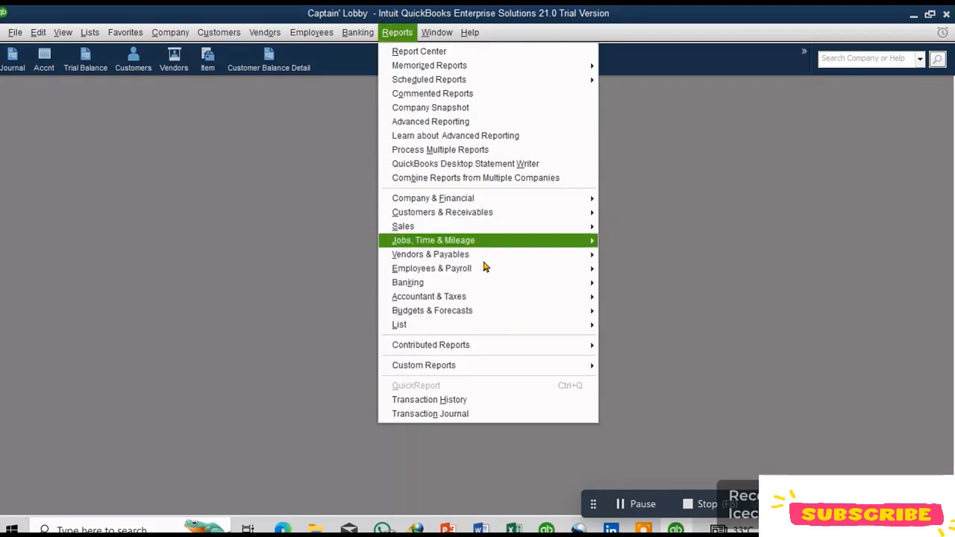
mouse_move(482, 296)
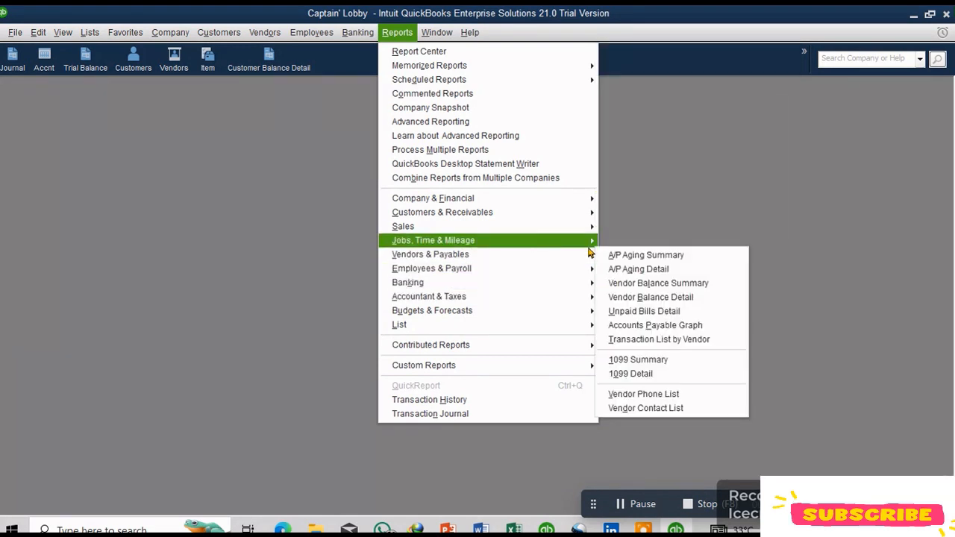
mouse_move(592, 254)
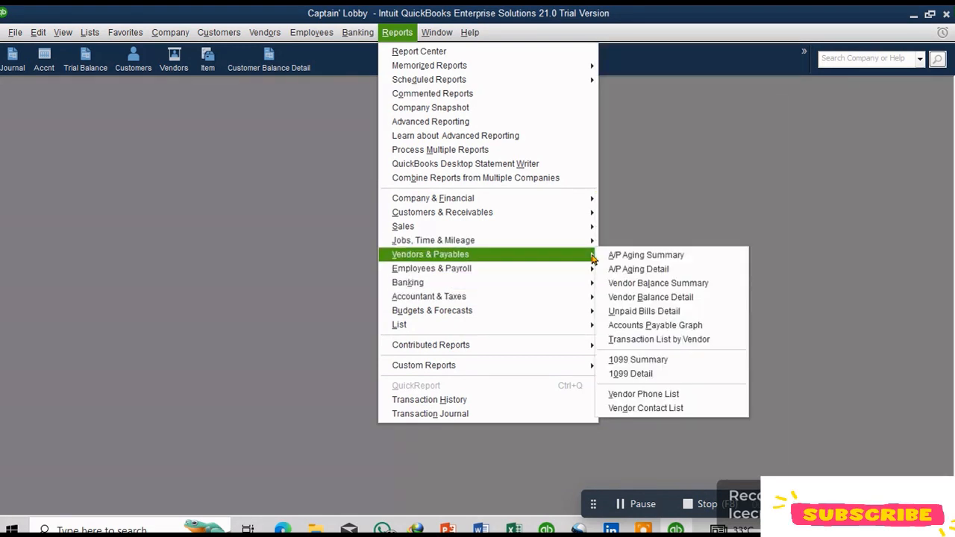
left_click(647, 298)
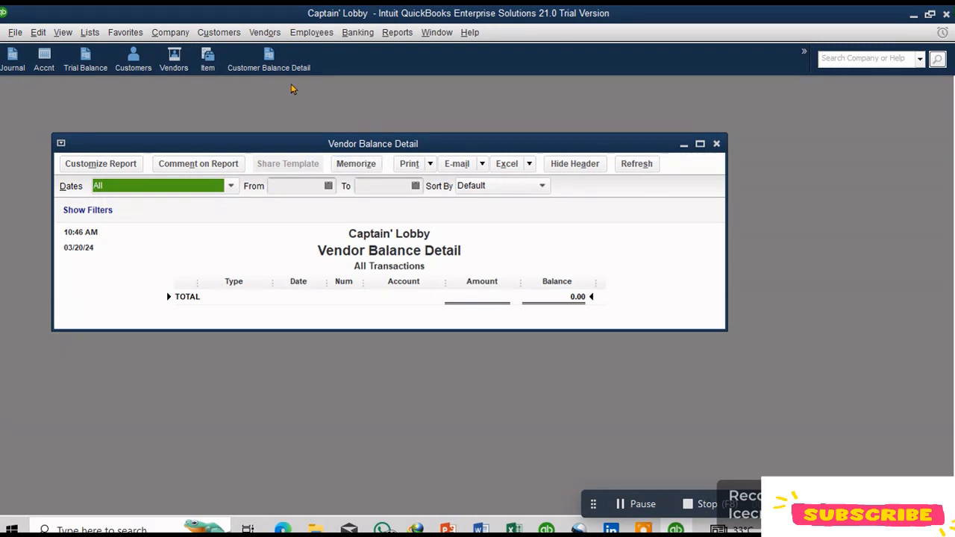
Step: Add the Vendor Balance Detail report to the icon bar, then close the report window
left_click(63, 32)
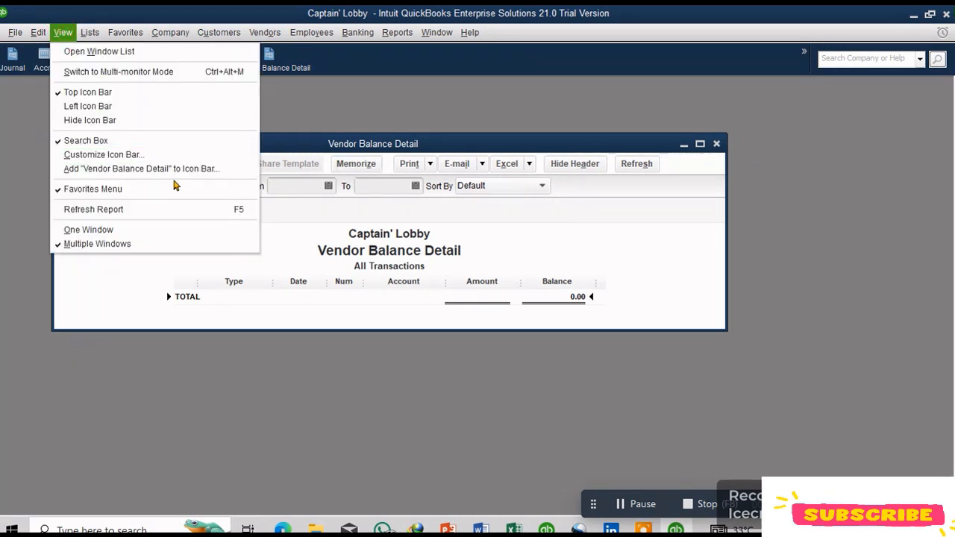
left_click(210, 168)
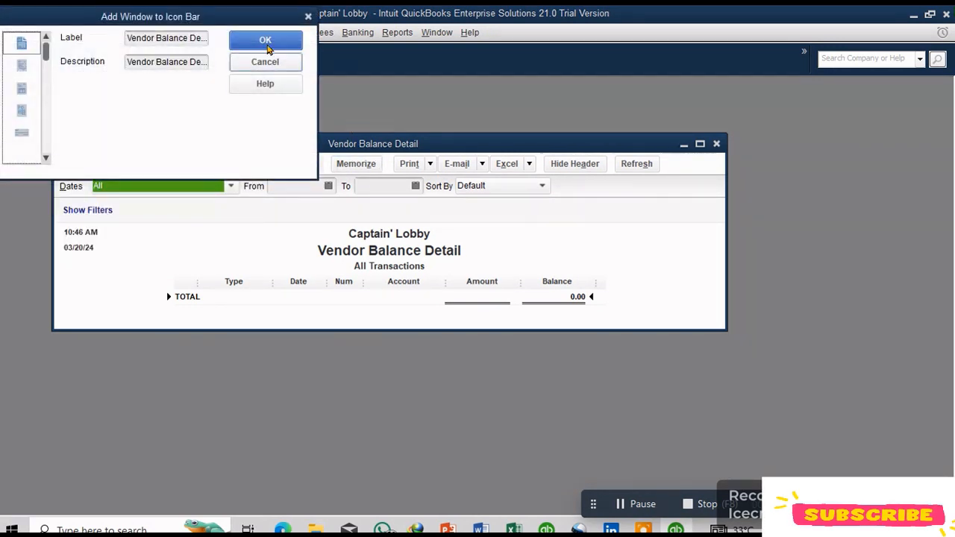
left_click(264, 39)
left_click(714, 143)
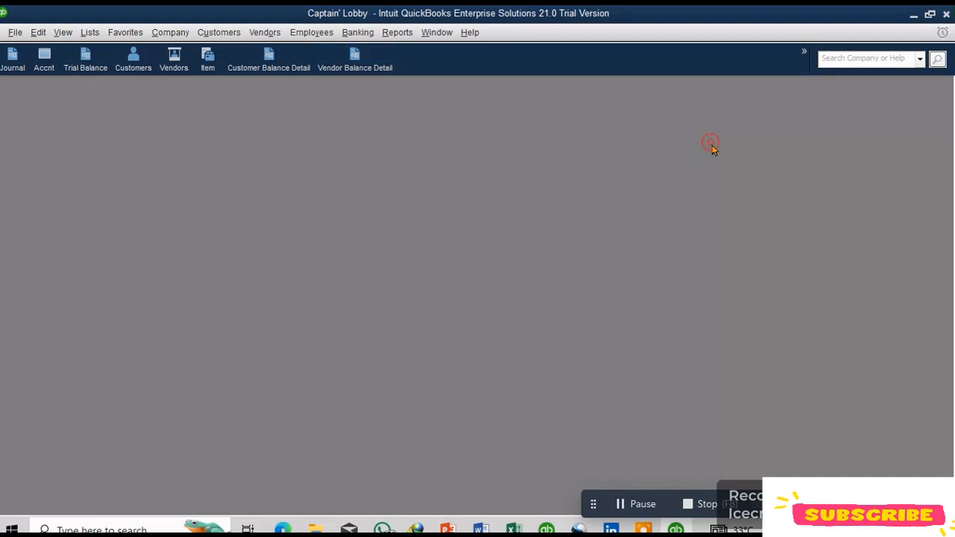
Step: Open the Create Invoices window from the Customers menu and add it to the icon bar
left_click(219, 33)
left_click(273, 112)
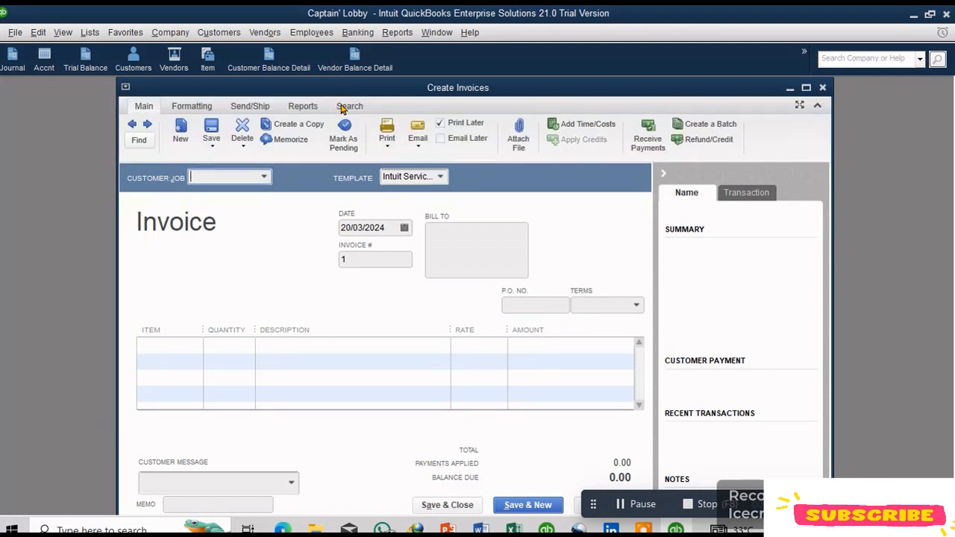
left_click_drag(419, 94, 430, 85)
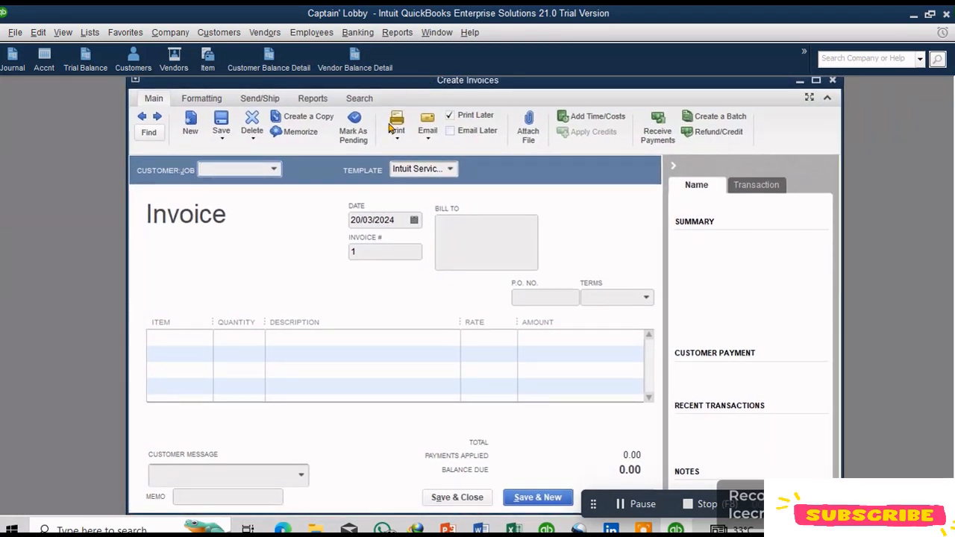
left_click(62, 32)
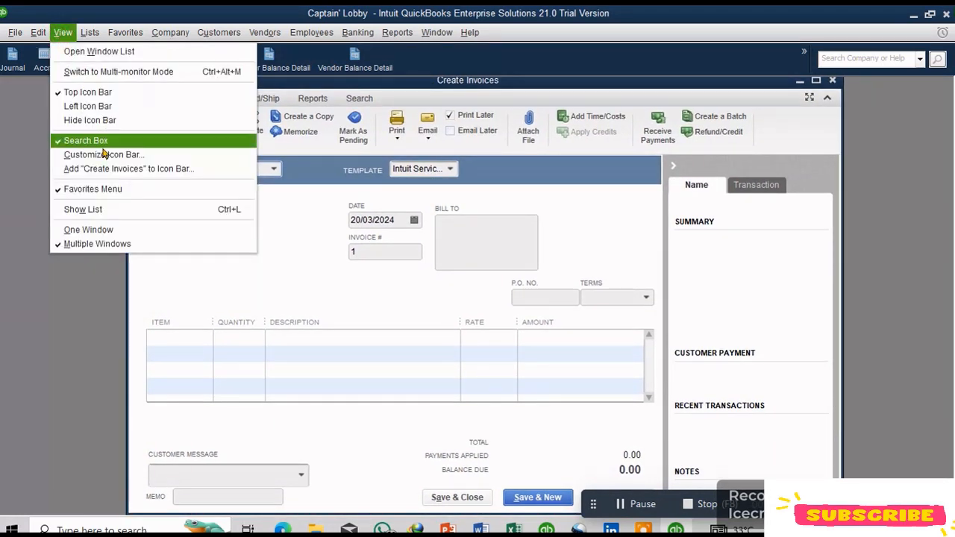
left_click(197, 173)
left_click(265, 41)
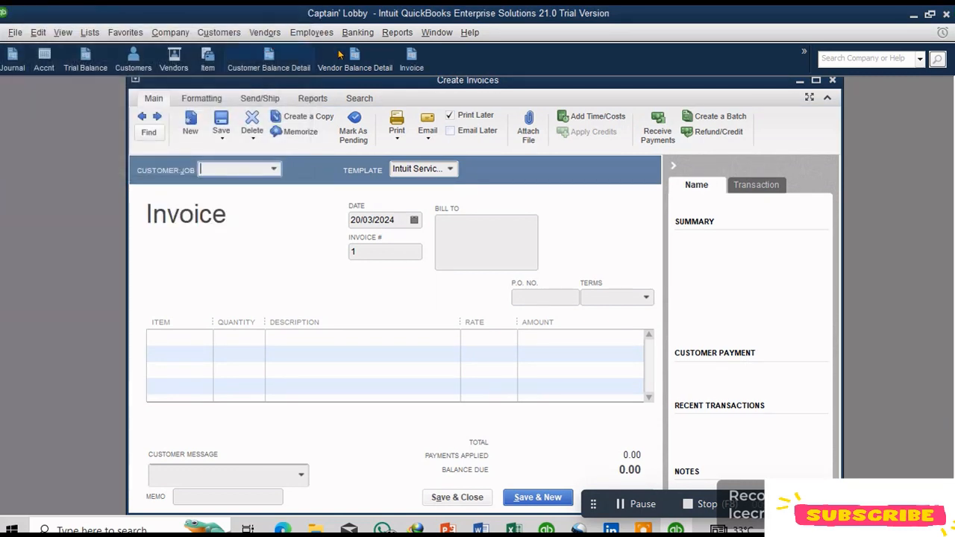
Step: Invoice customer Alan for 15 units of Editing Income and save the invoice, starting a new one
left_click(274, 169)
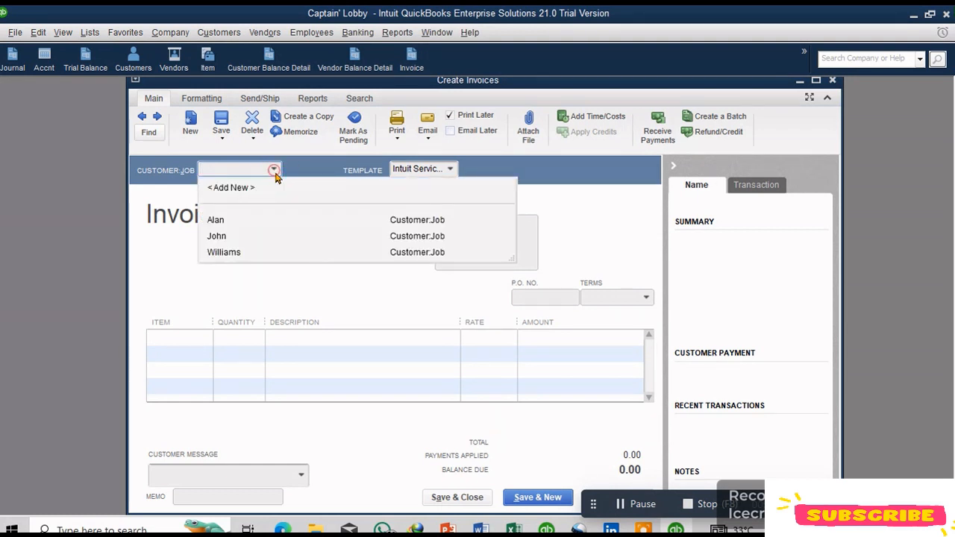
left_click(226, 222)
left_click(186, 337)
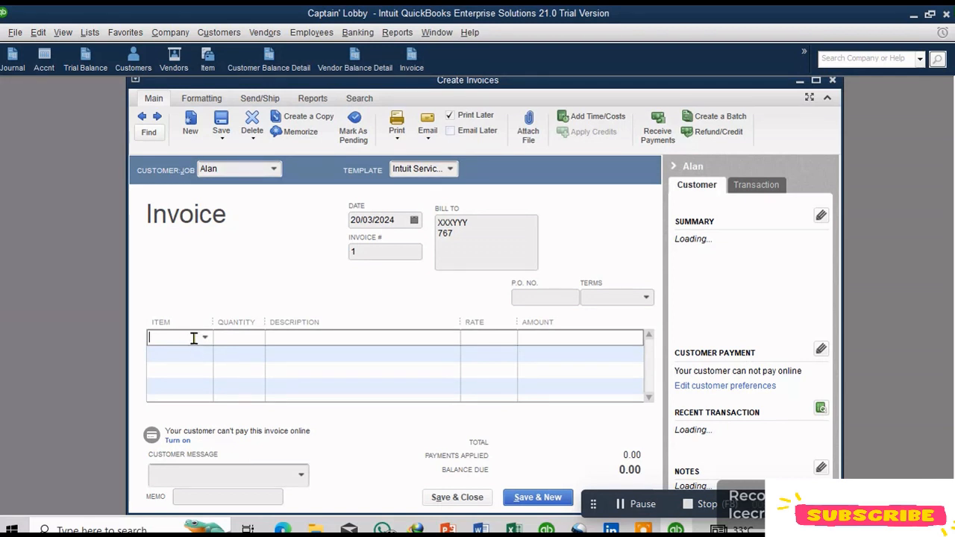
left_click(205, 337)
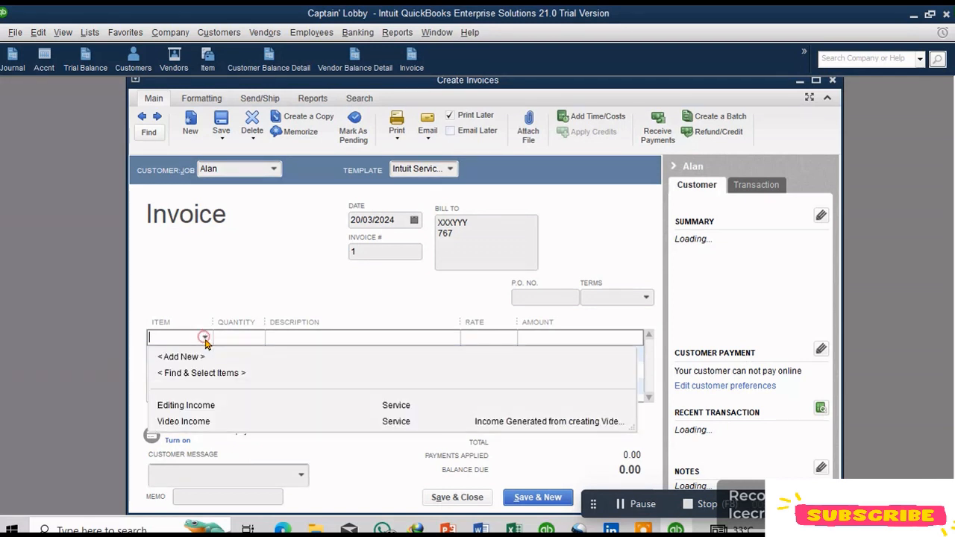
left_click(211, 406)
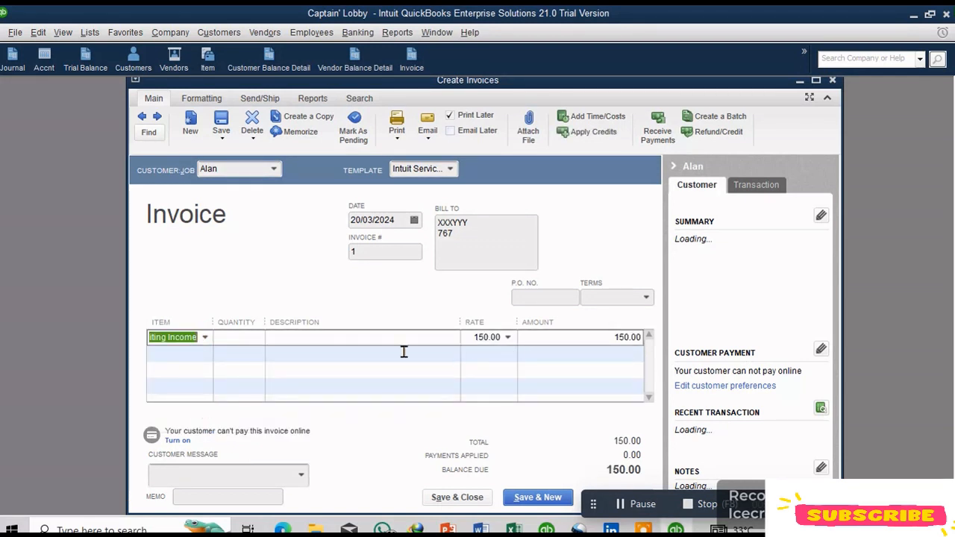
left_click(225, 340)
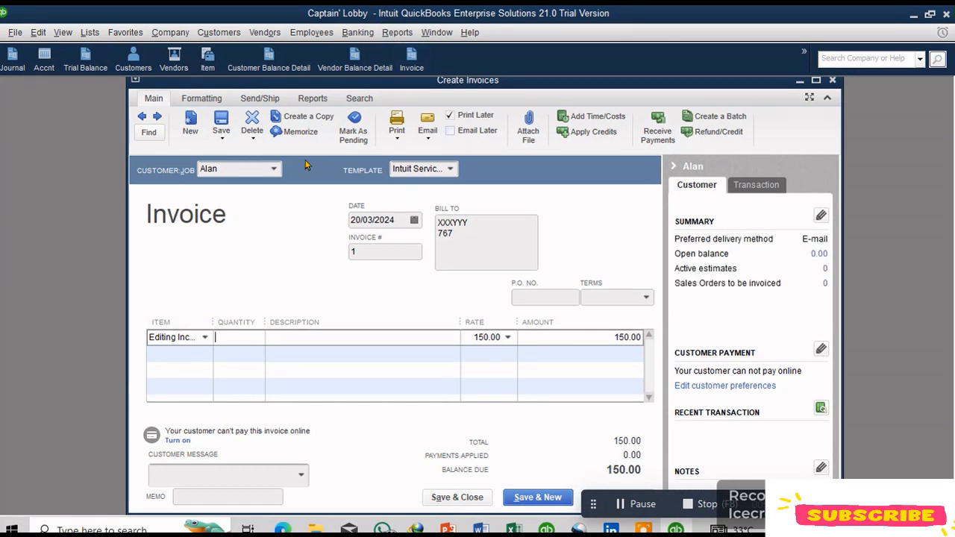
type("15")
key("Tab")
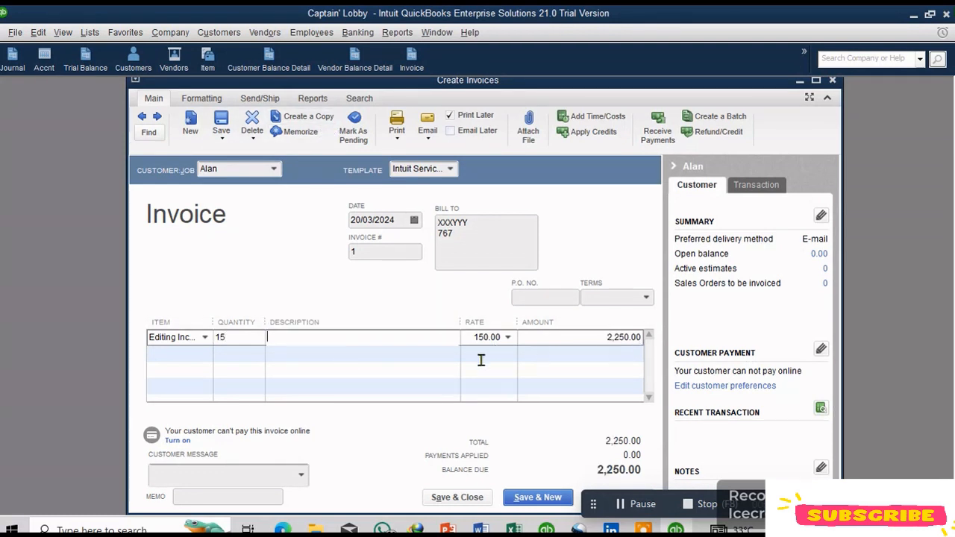
type("edited videos")
left_click(541, 500)
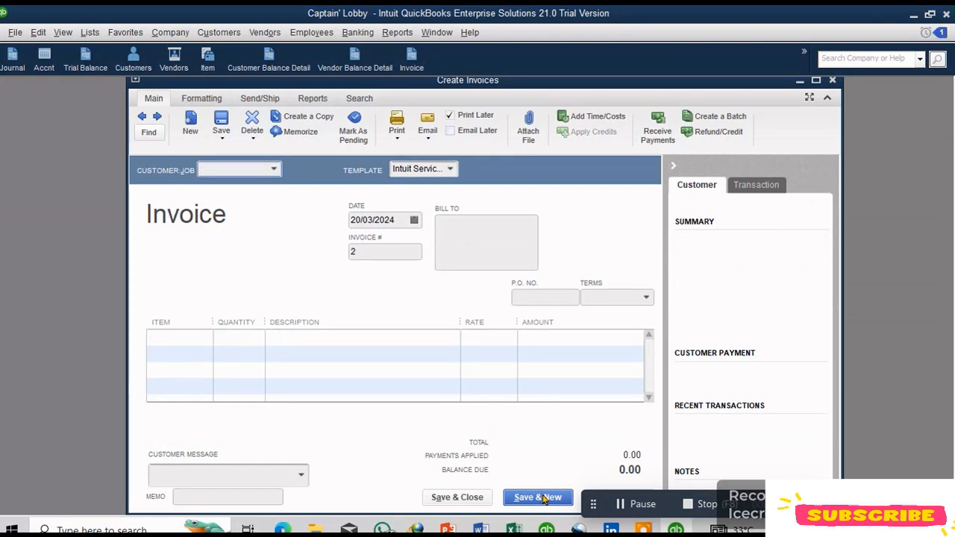
Step: Invoice customer Alan for 18 units of Video Income and save the invoice, starting a new one
left_click(273, 170)
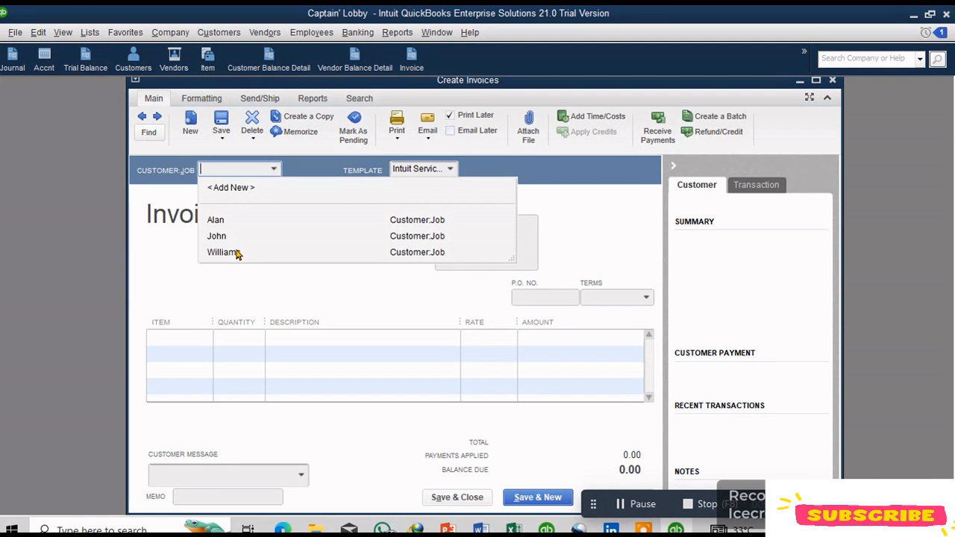
left_click(224, 221)
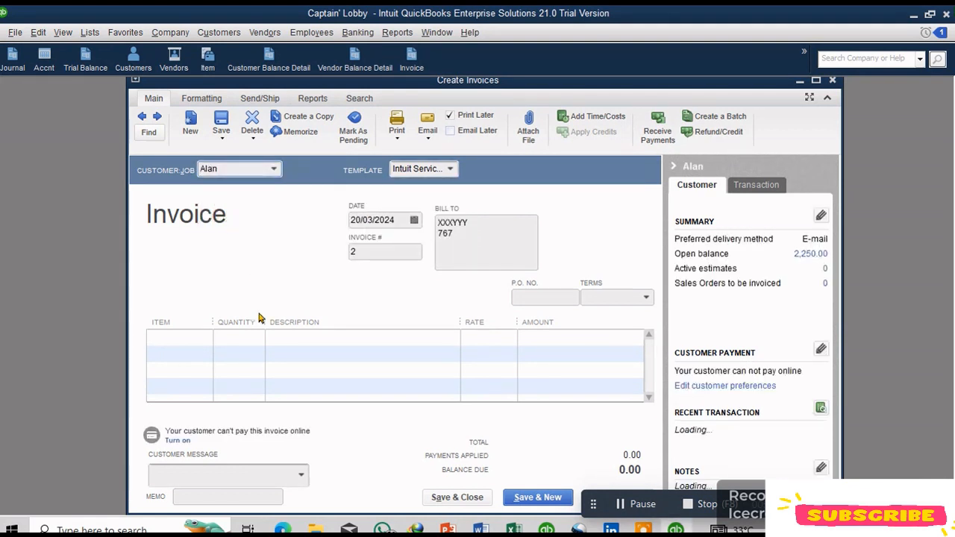
left_click(197, 339)
left_click(204, 338)
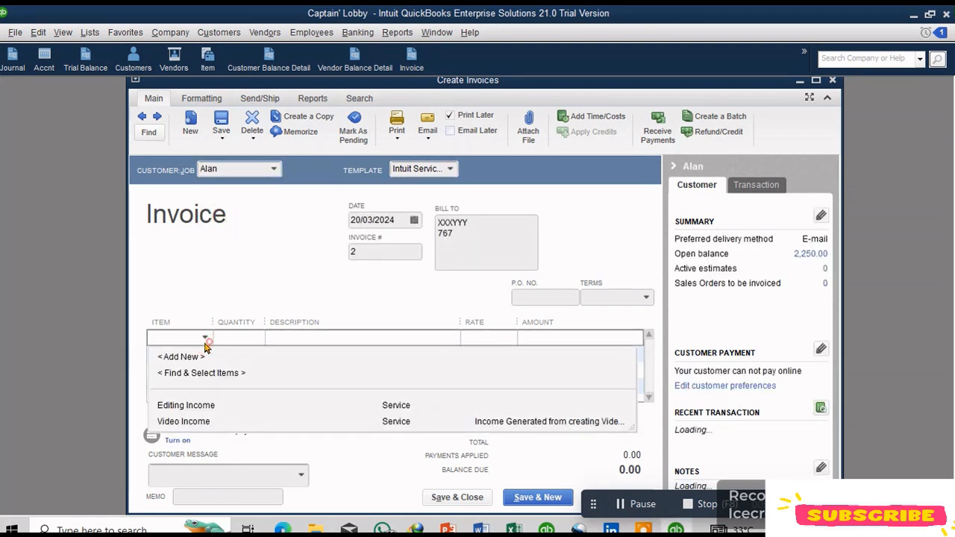
left_click(187, 421)
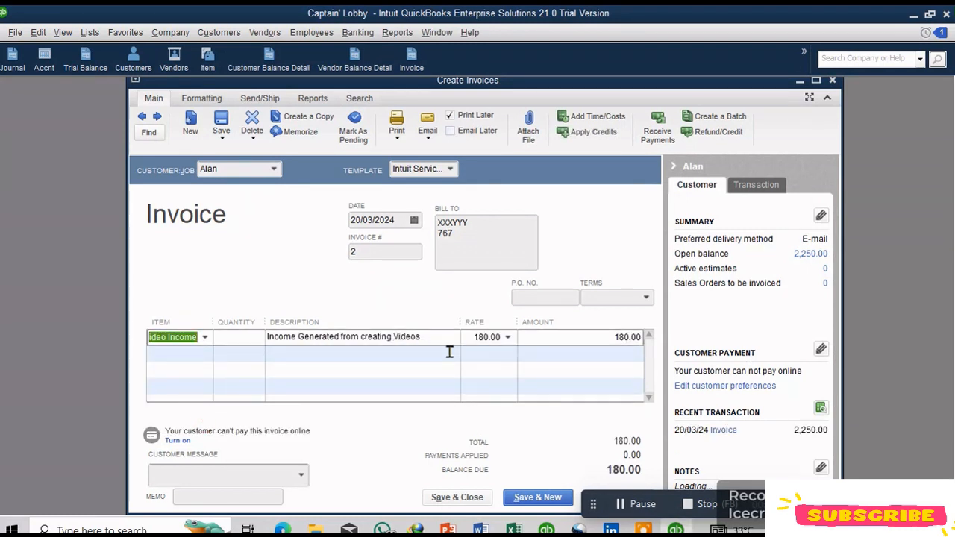
left_click(239, 351)
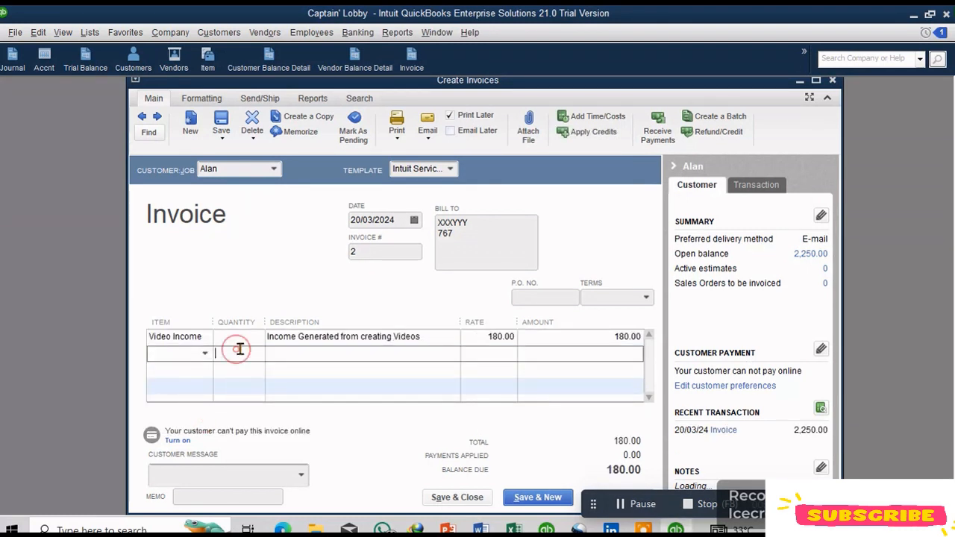
left_click(236, 339)
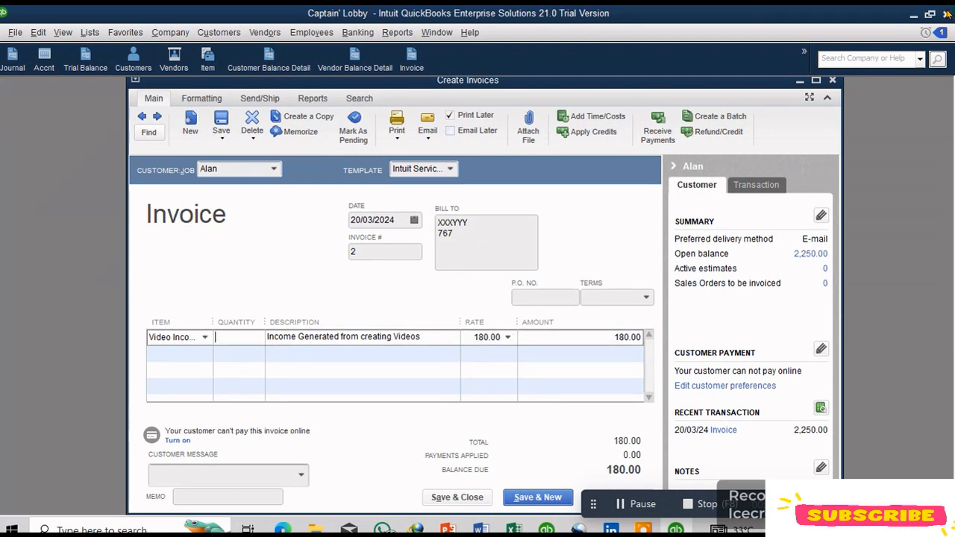
type("18")
key("Tab")
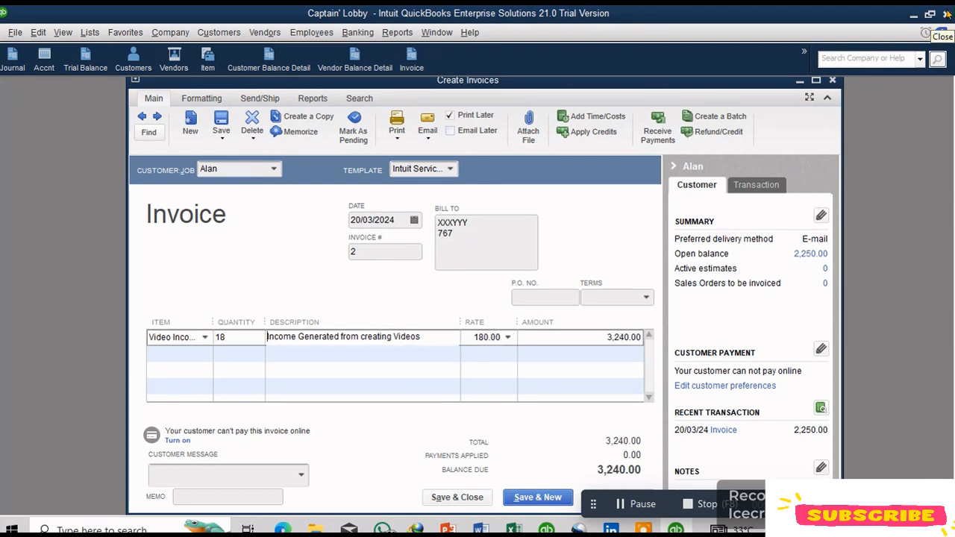
left_click(513, 498)
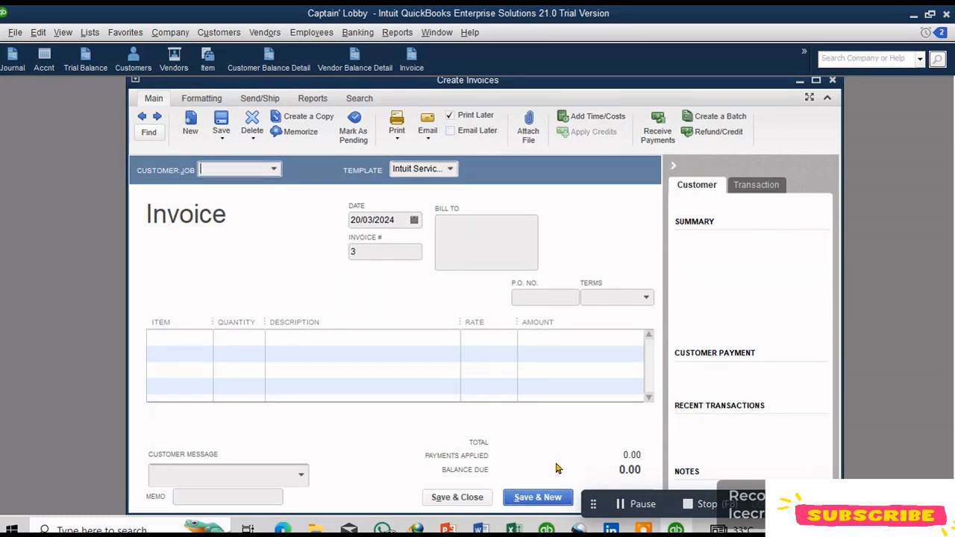
Step: Set the new invoice's date to 18/03/2024
left_click(274, 169)
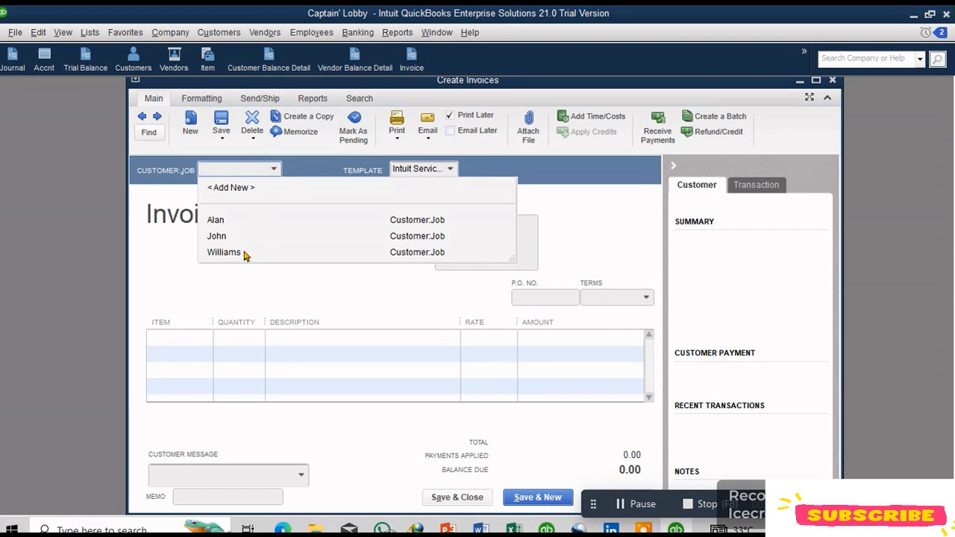
left_click(274, 168)
left_click(415, 221)
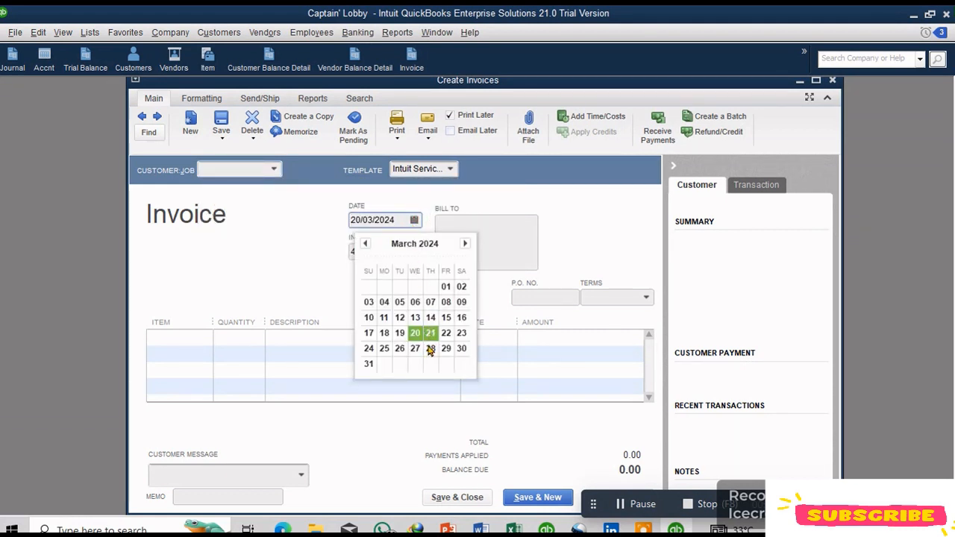
left_click(383, 333)
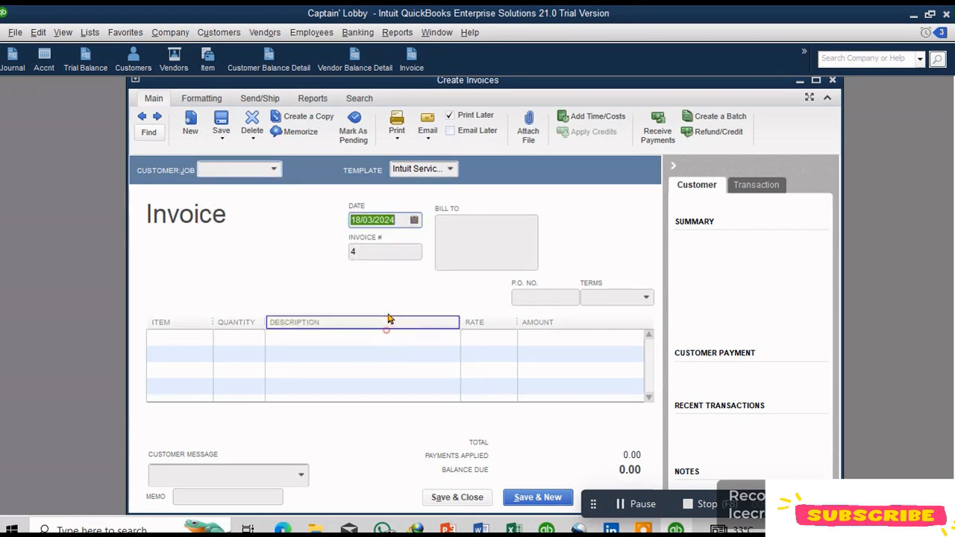
left_click(386, 254)
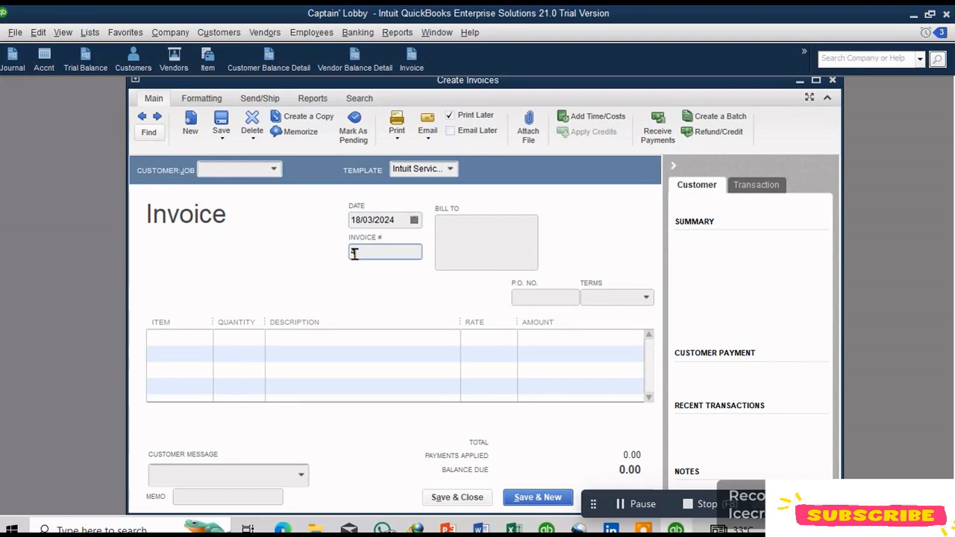
left_click(380, 250)
left_click(365, 251)
left_click(352, 251)
left_click(375, 218)
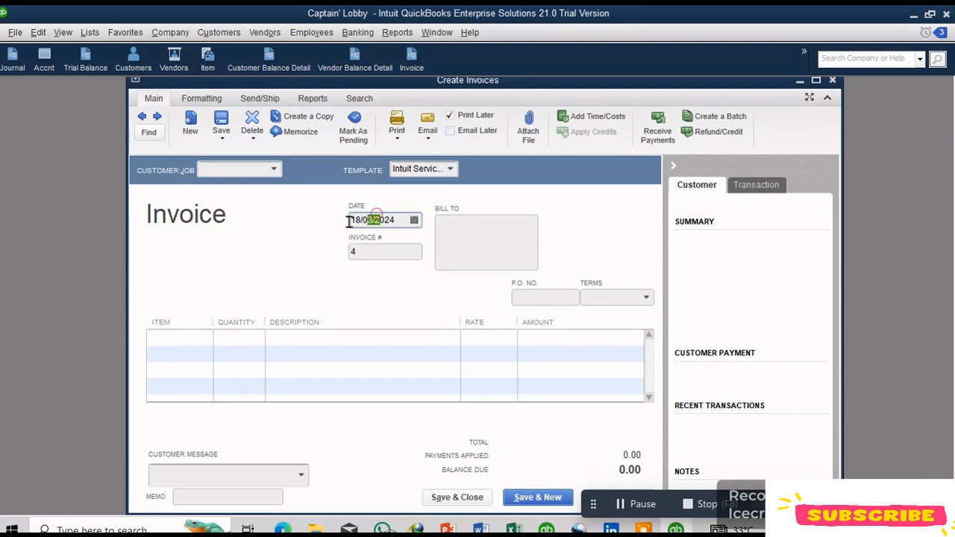
left_click_drag(349, 221, 272, 249)
left_click(272, 248)
left_click(267, 179)
left_click(277, 215)
Step: Invoice customer John for 17 units of Video Income and save the invoice, starting a new one
left_click(274, 170)
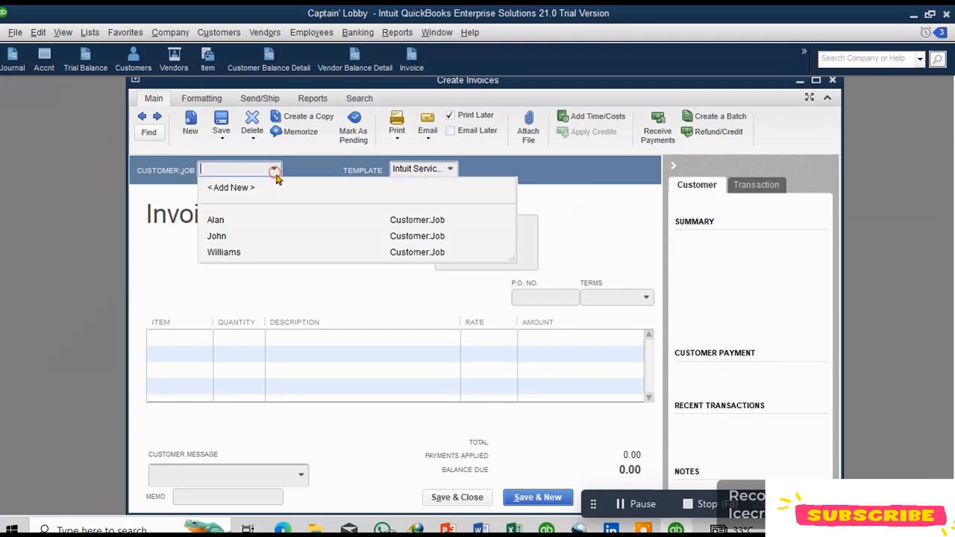
left_click(218, 237)
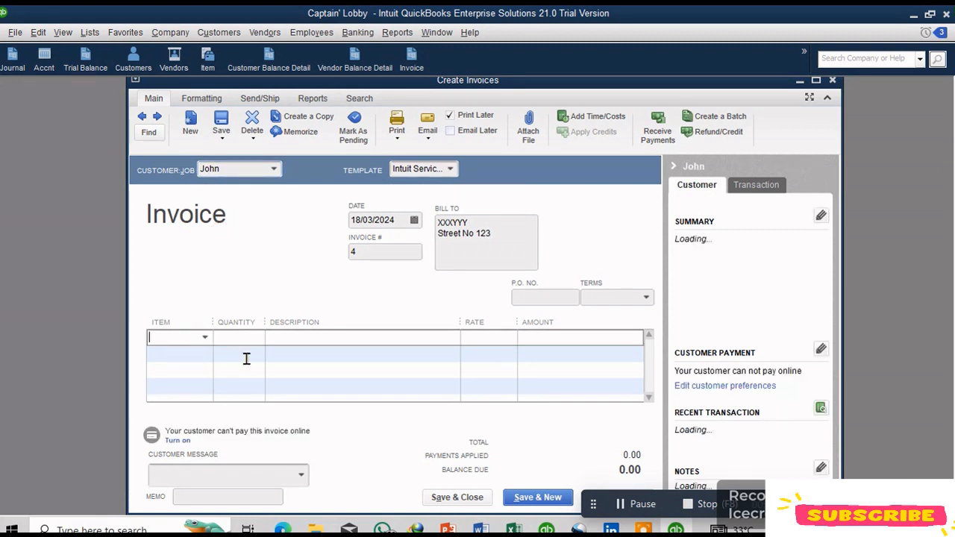
left_click(204, 338)
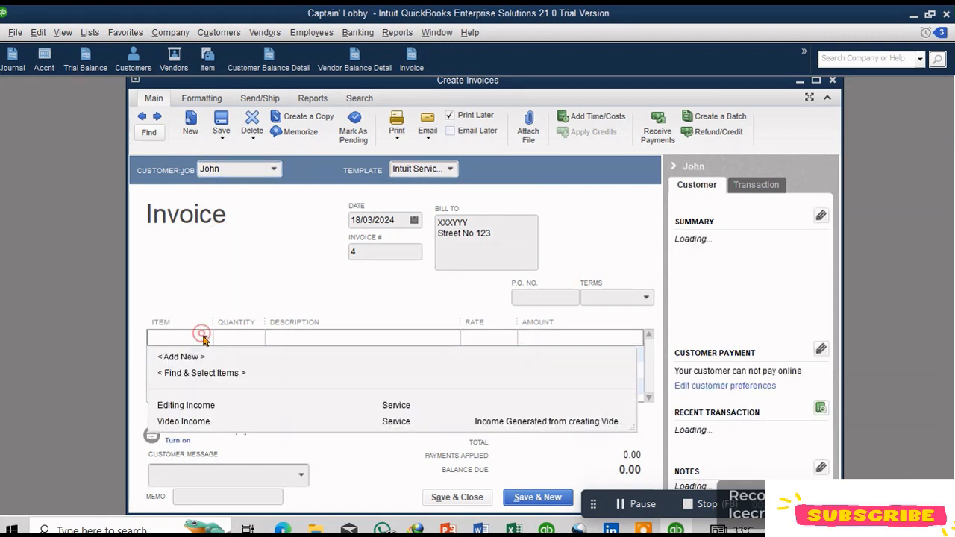
left_click(192, 389)
left_click(203, 337)
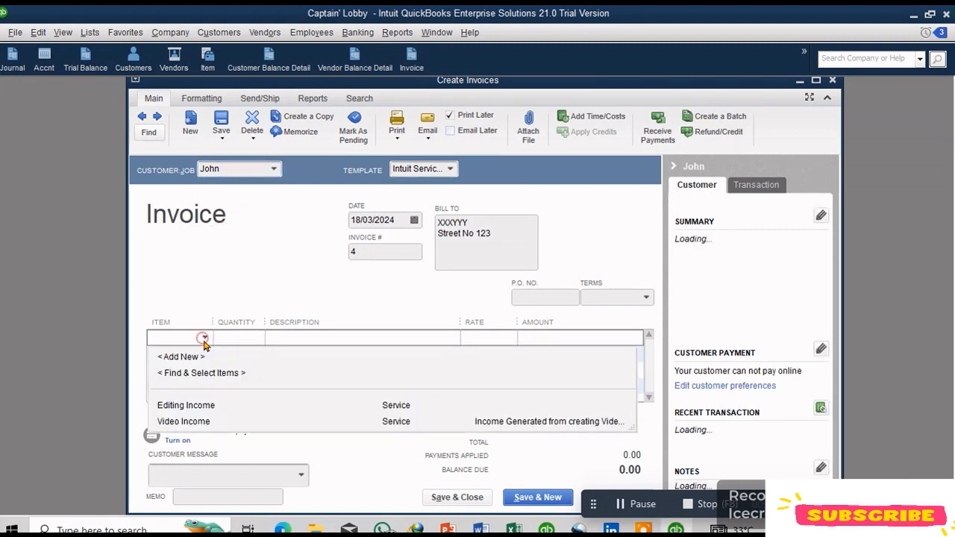
left_click(193, 421)
left_click(247, 340)
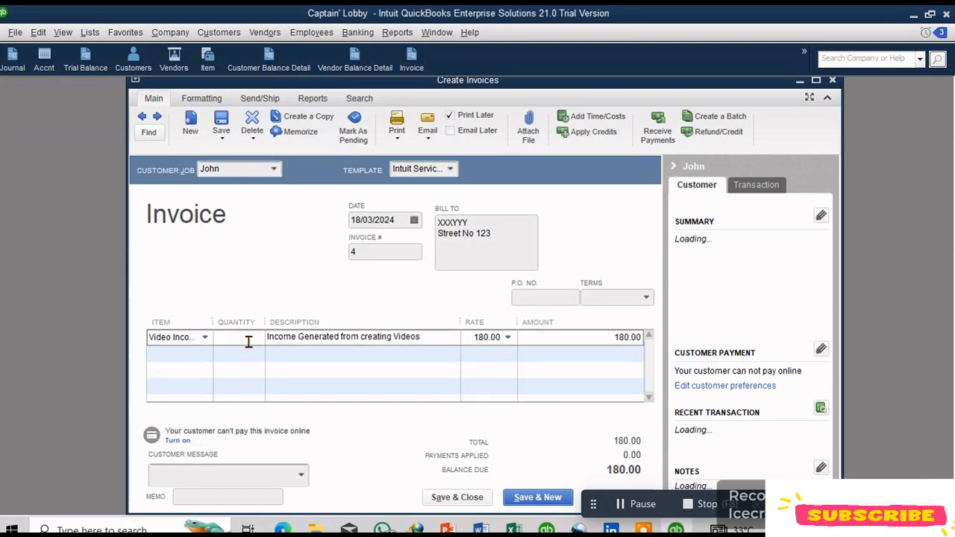
type("17")
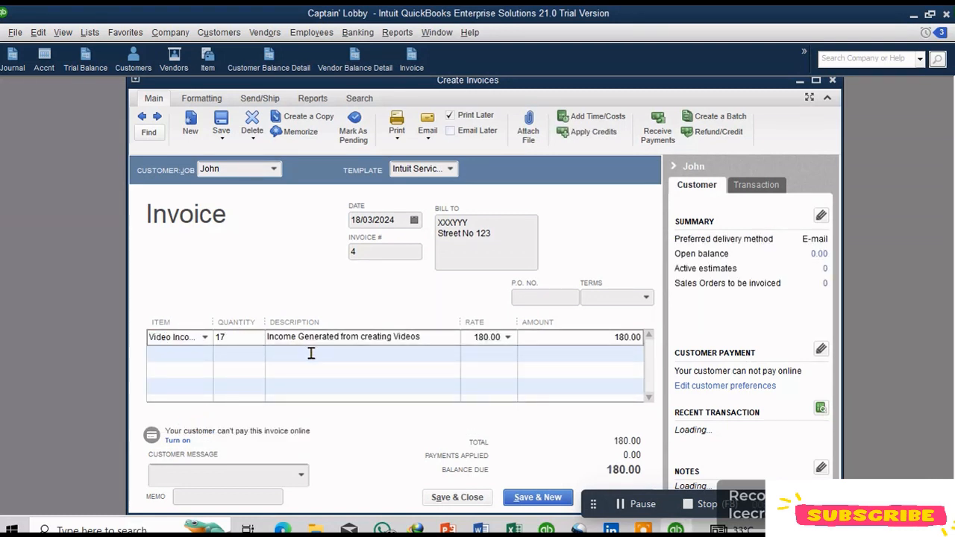
key("Tab")
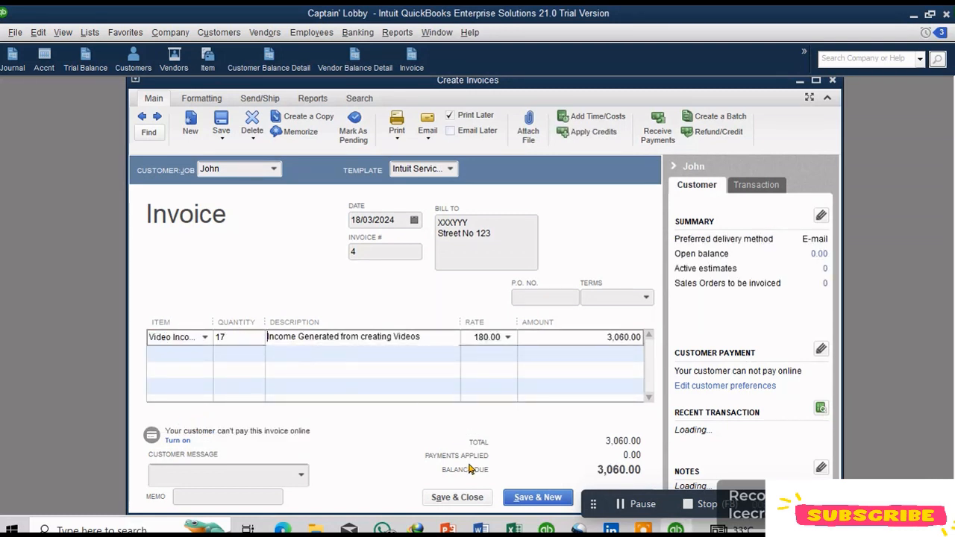
left_click(527, 499)
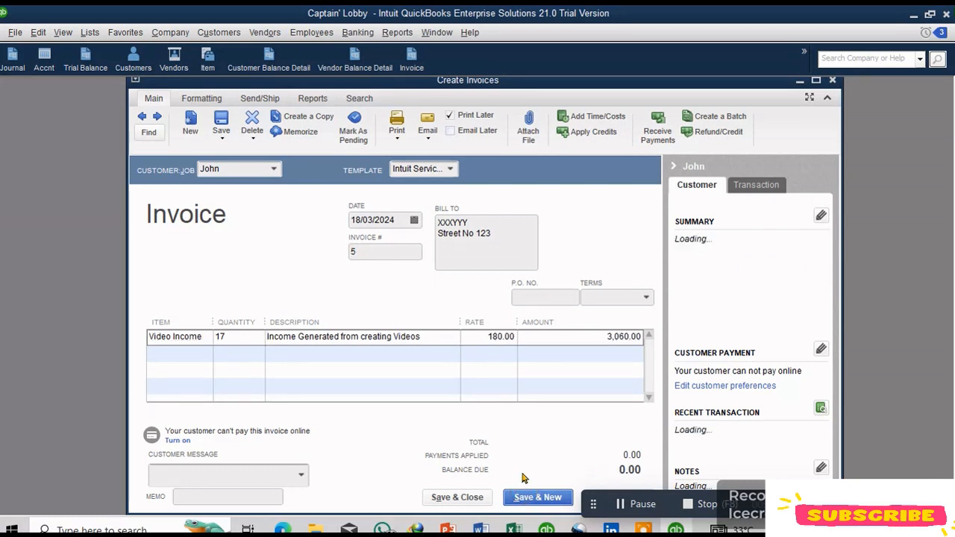
Step: Choose customer John for the next invoice
left_click(274, 170)
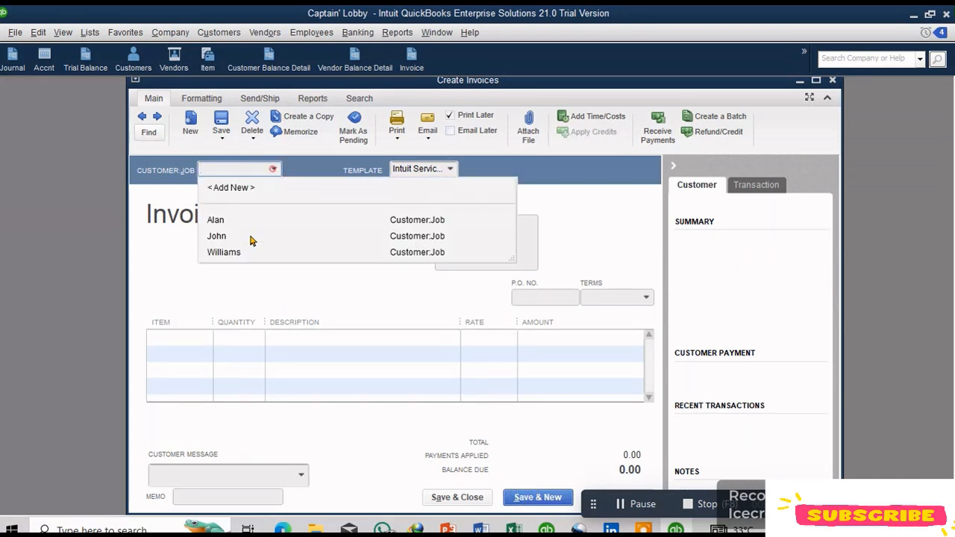
left_click(252, 234)
mouse_move(497, 224)
left_mouse_down()
mouse_move(425, 227)
mouse_move(493, 236)
left_mouse_up()
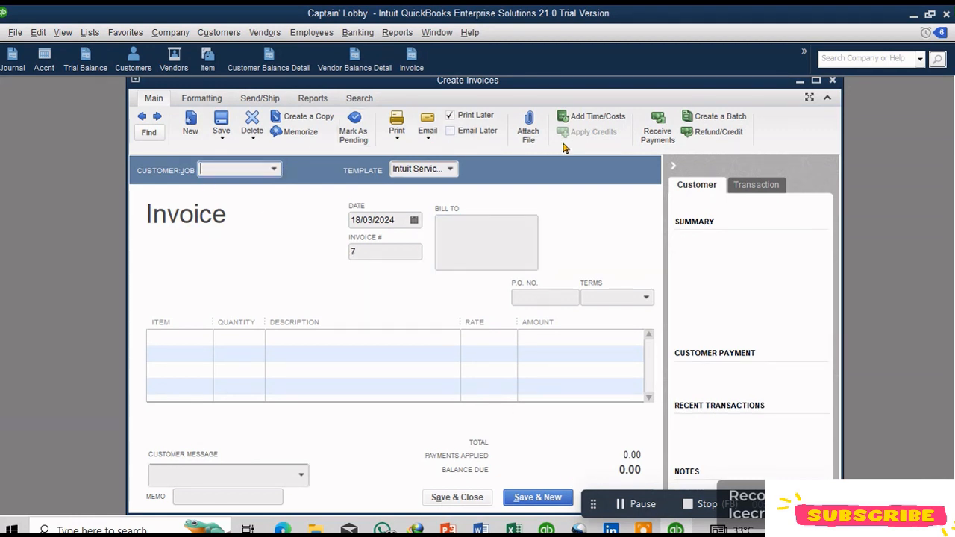
Step: Add the Create Invoices window to the icon bar again
left_click(63, 32)
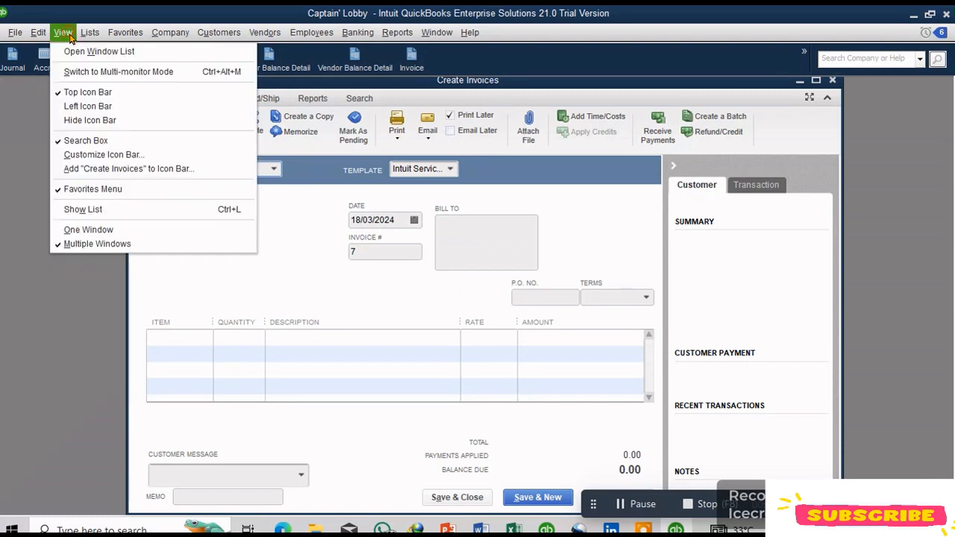
left_click(160, 169)
left_click(265, 41)
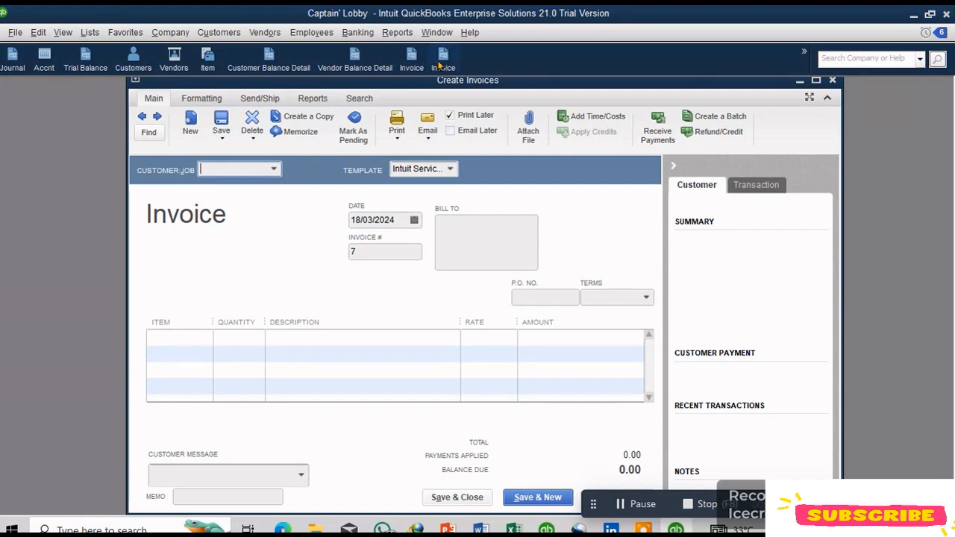
Step: Customize the icon bar to delete the duplicate Invoice shortcut
left_click(73, 33)
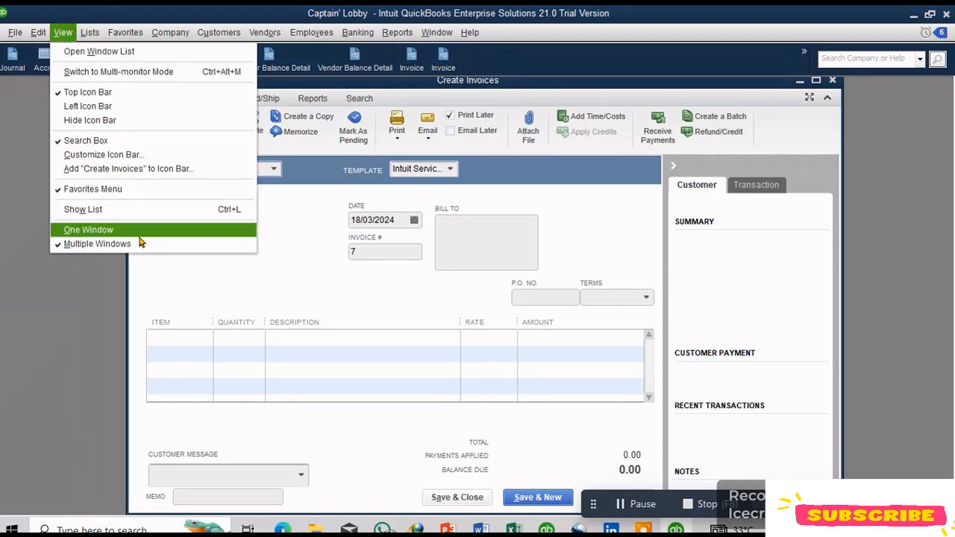
left_click(151, 159)
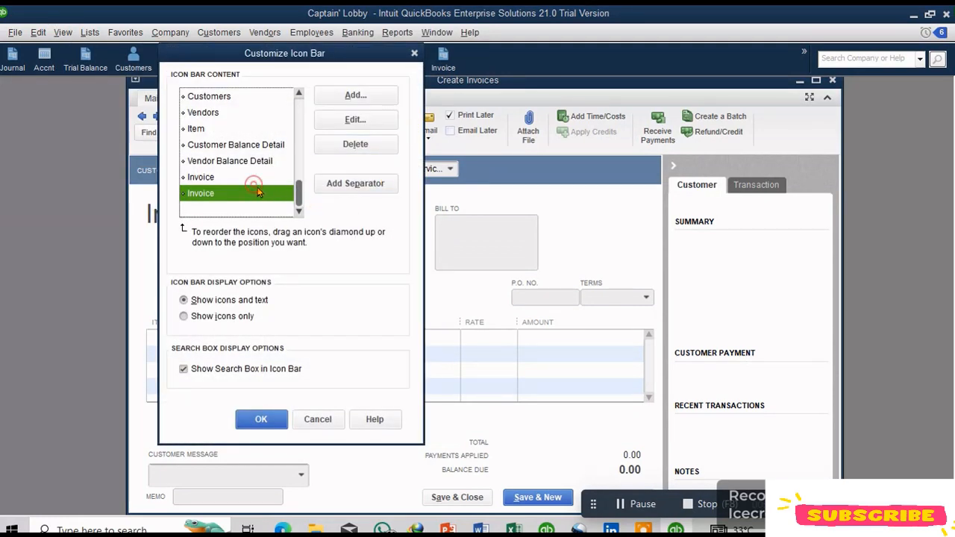
left_click(374, 144)
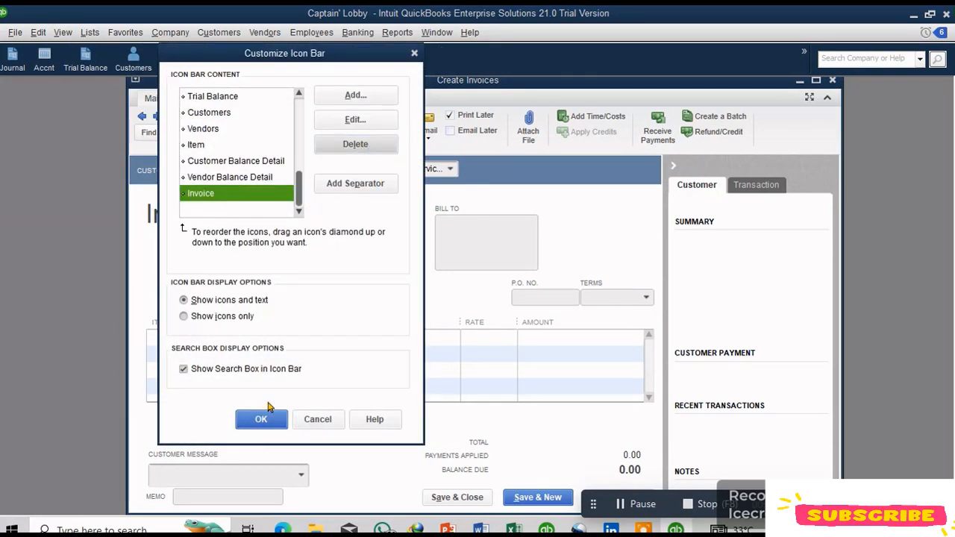
left_click(363, 186)
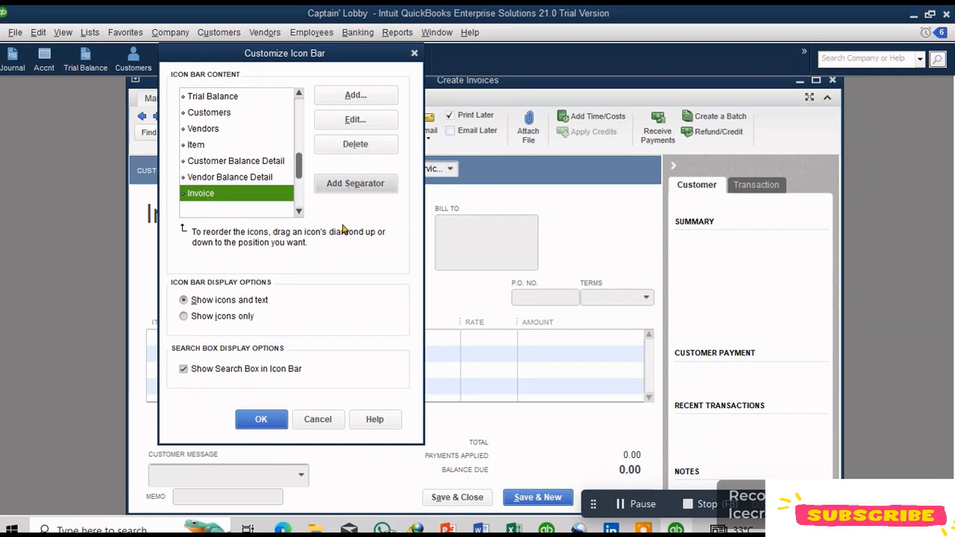
left_click_drag(298, 160, 297, 206)
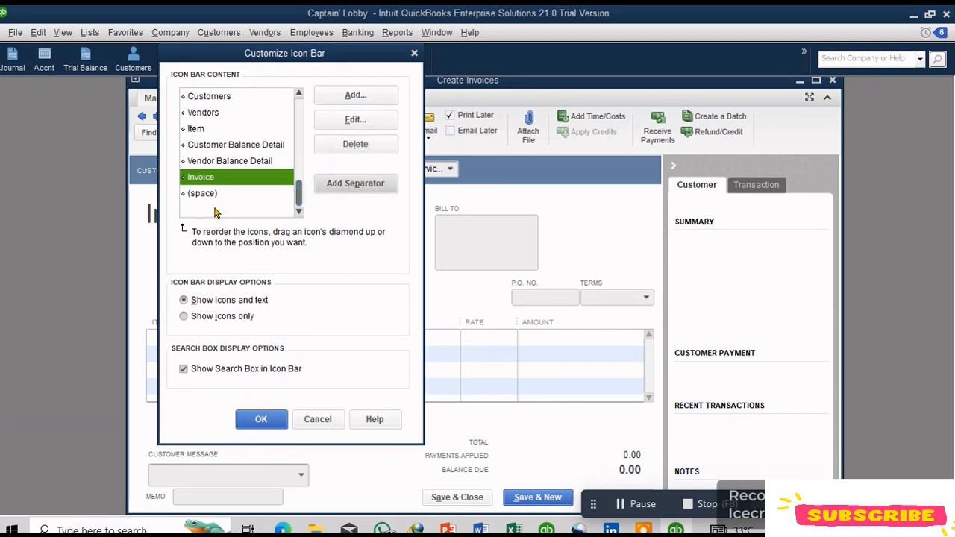
left_click(339, 187)
left_click(227, 195)
left_click(260, 419)
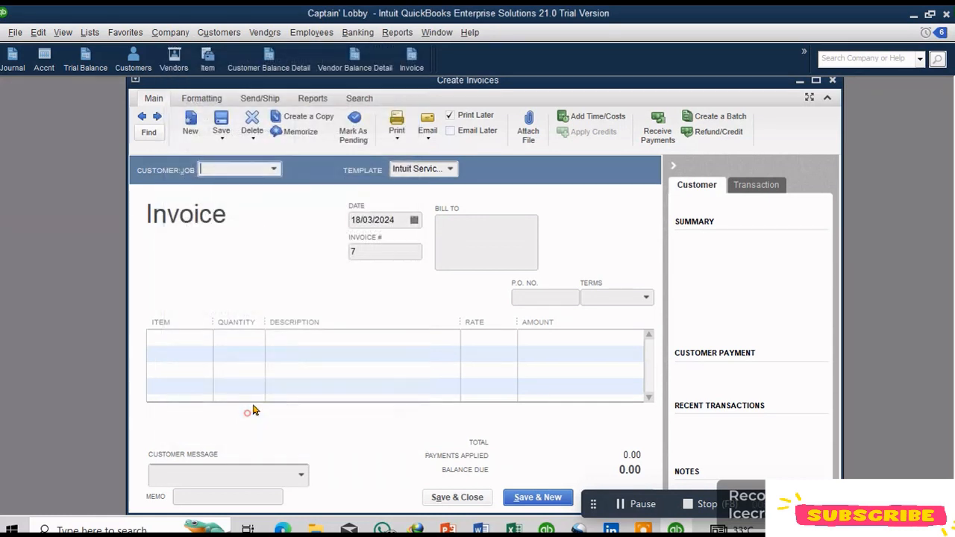
Step: Close the invoice window and open the Enter Bills window
left_click(831, 80)
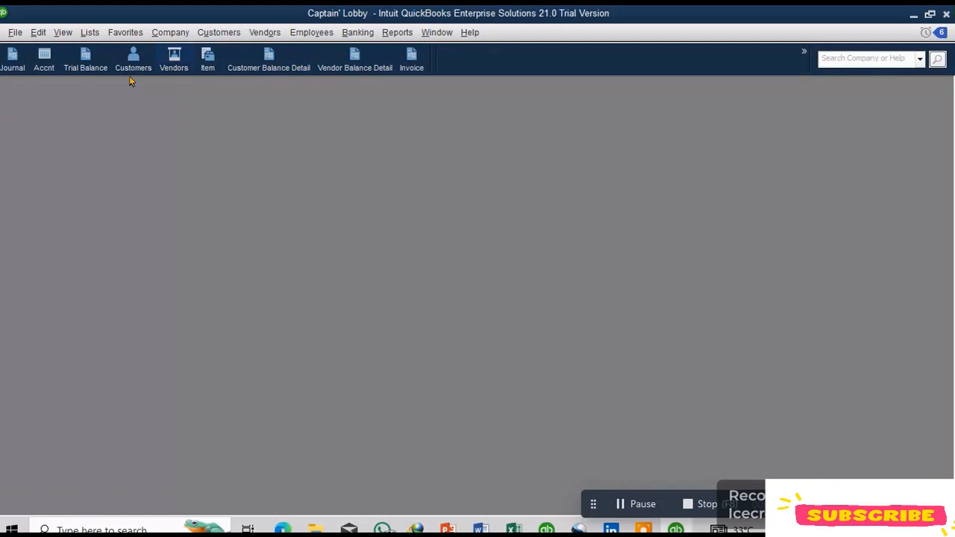
left_click(85, 64)
left_click(358, 32)
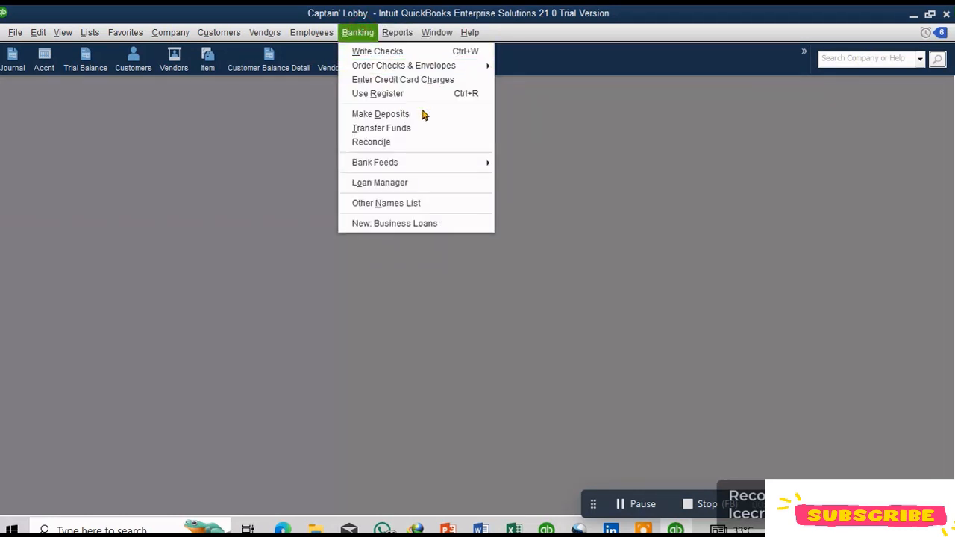
left_click(270, 34)
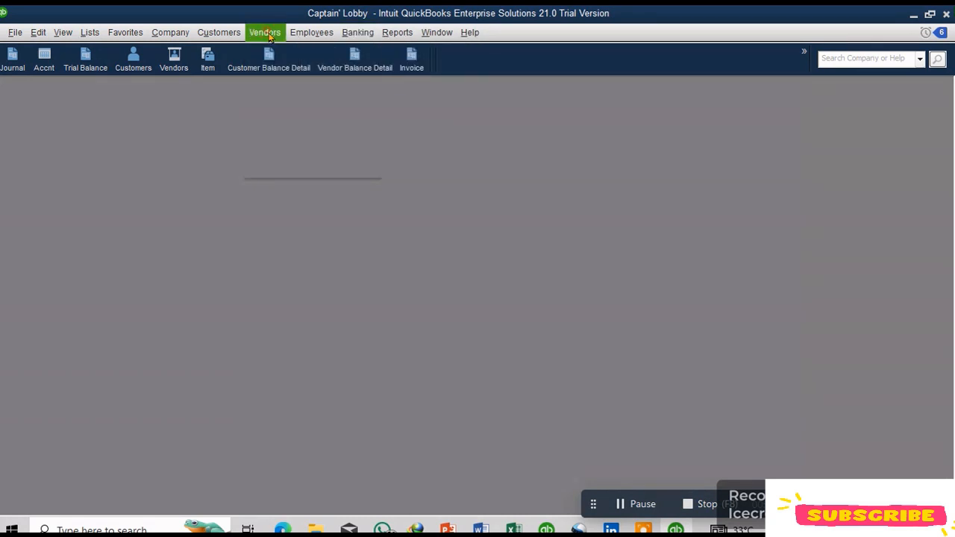
left_click(269, 34)
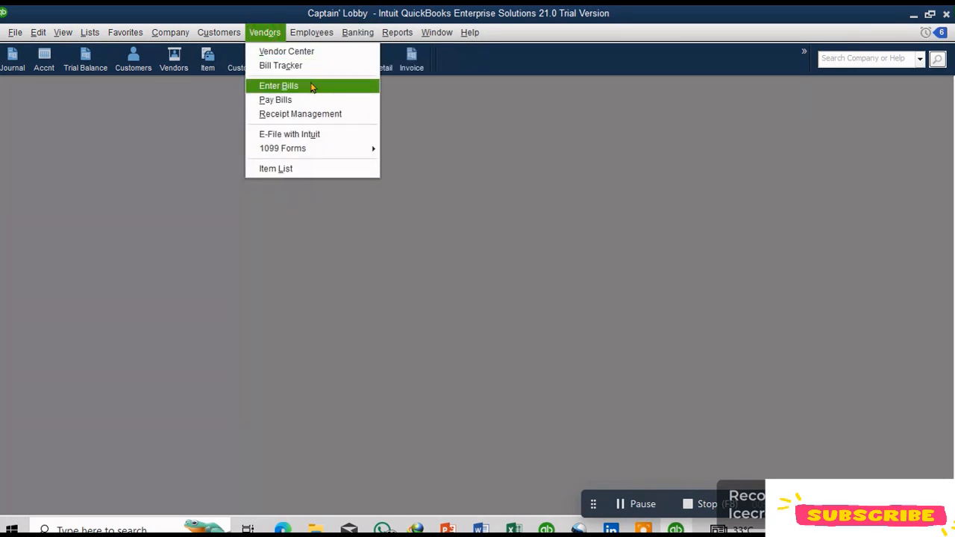
left_click(305, 93)
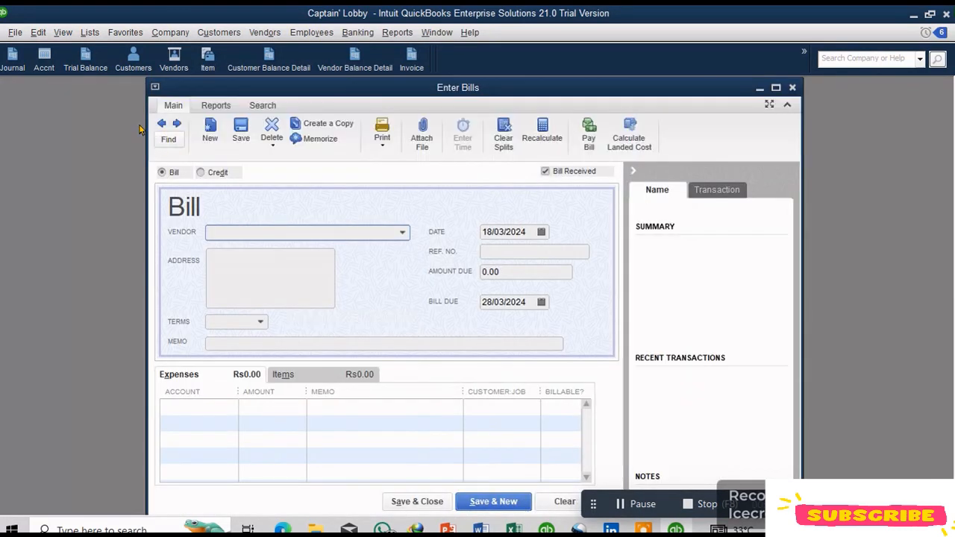
Step: Enter a bill from vendor Larrat for 1,400 charged to Repair and Maintenance Expense
left_click(38, 34)
key("Escape")
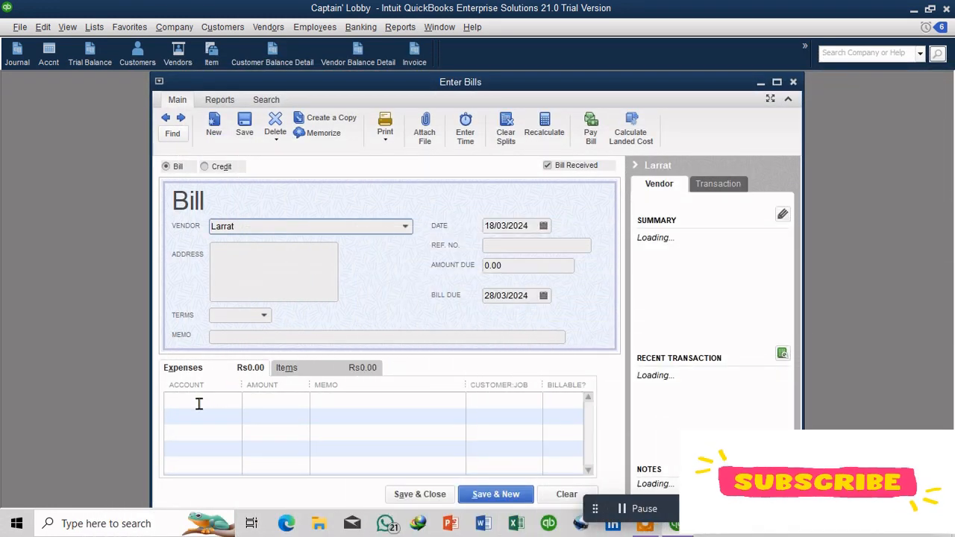
left_click(233, 407)
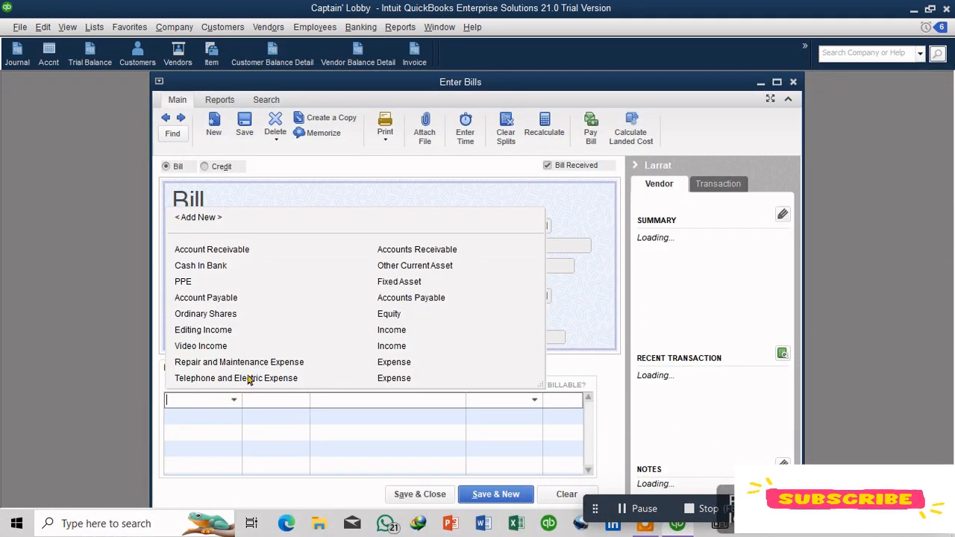
left_click(291, 362)
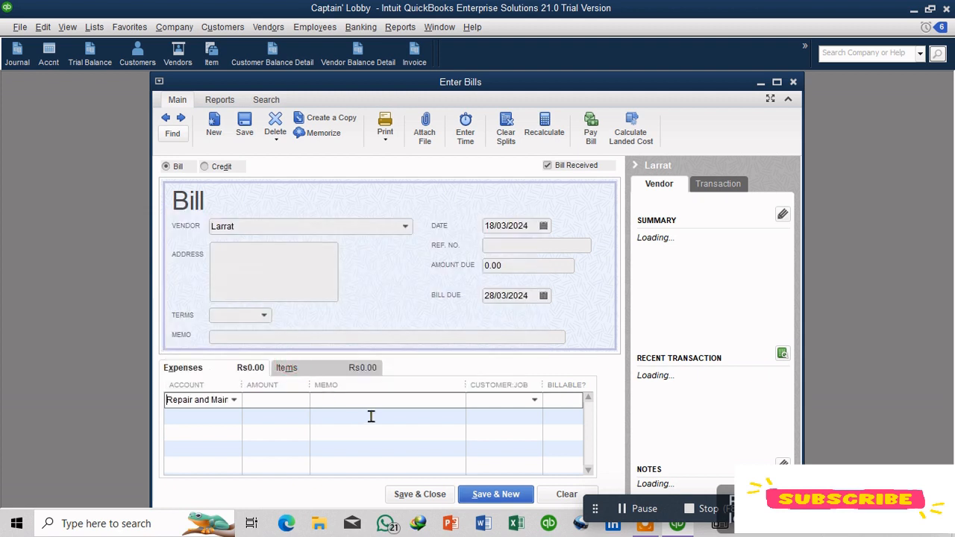
left_click(274, 401)
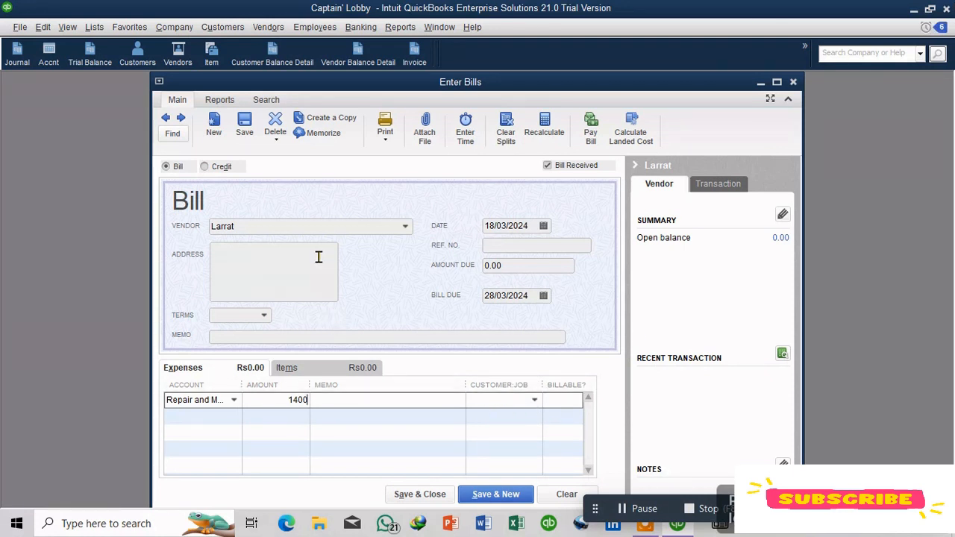
left_click(264, 314)
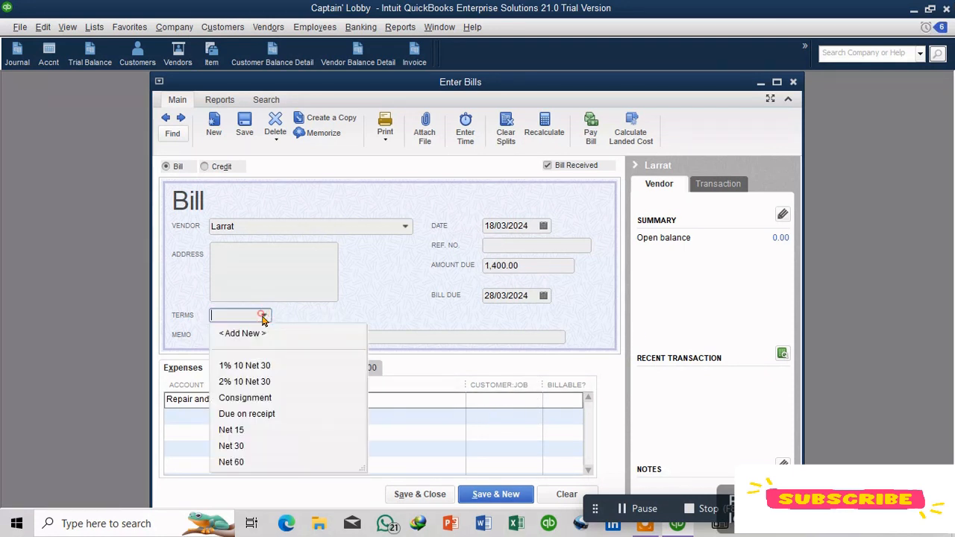
left_click(313, 294)
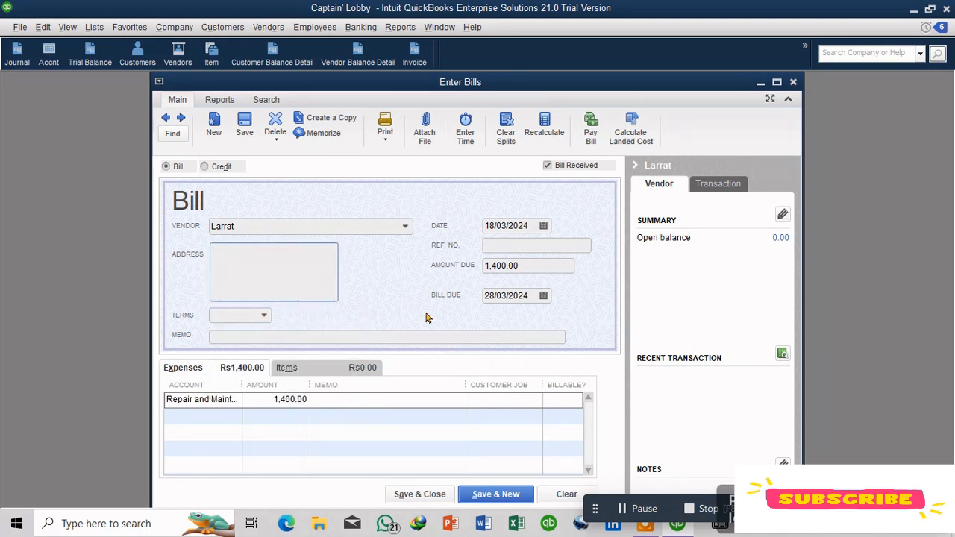
Step: Set the bill date to 19/03/2024 and save the bill, starting a new one
left_click(543, 226)
left_click(533, 337)
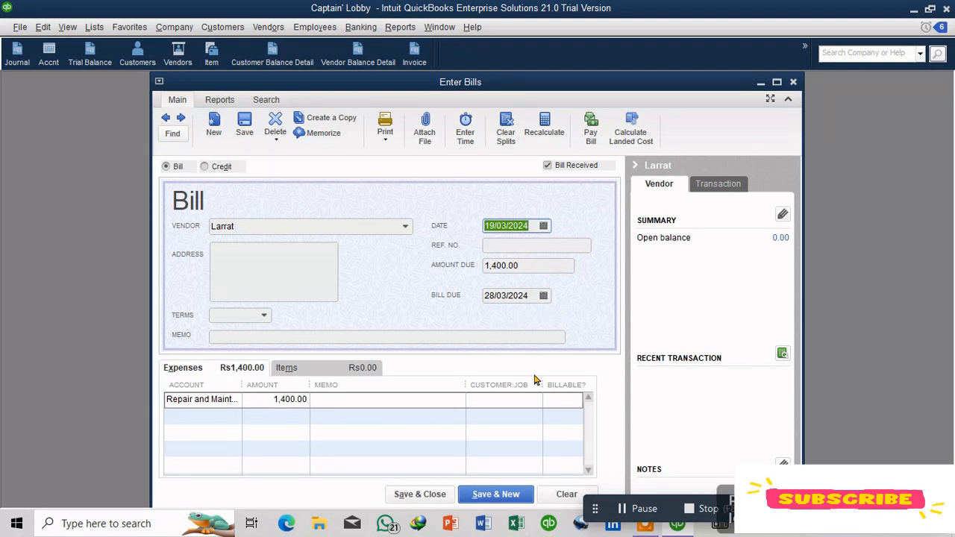
left_click(507, 500)
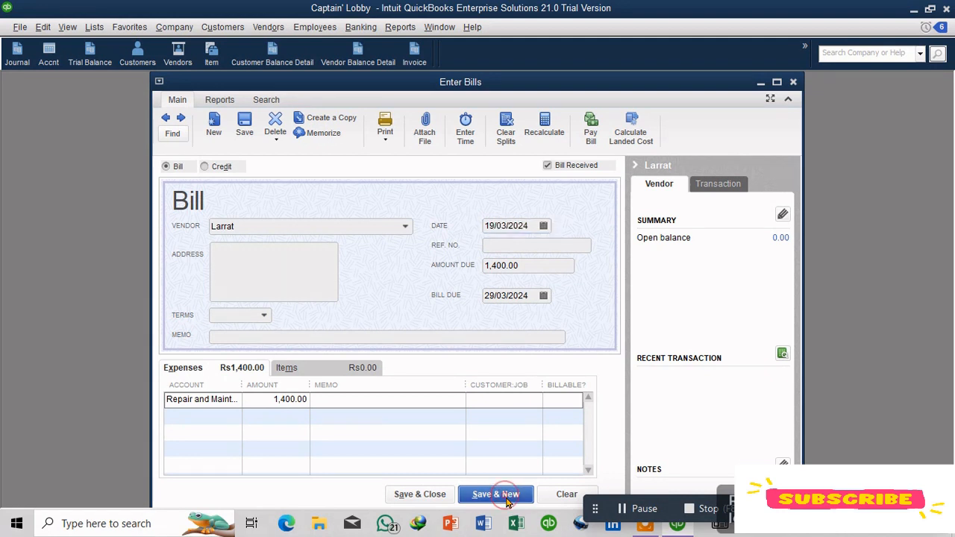
Step: Enter and save a bill from vendor Peter for 20000 charged to Repair and Maintenance Expense, then close the window
left_click(405, 227)
left_click(274, 310)
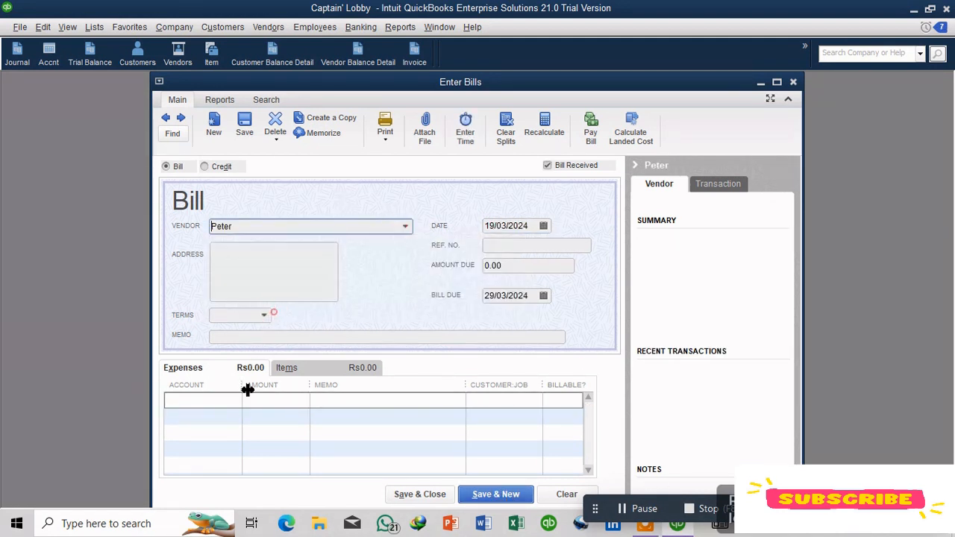
left_click(231, 401)
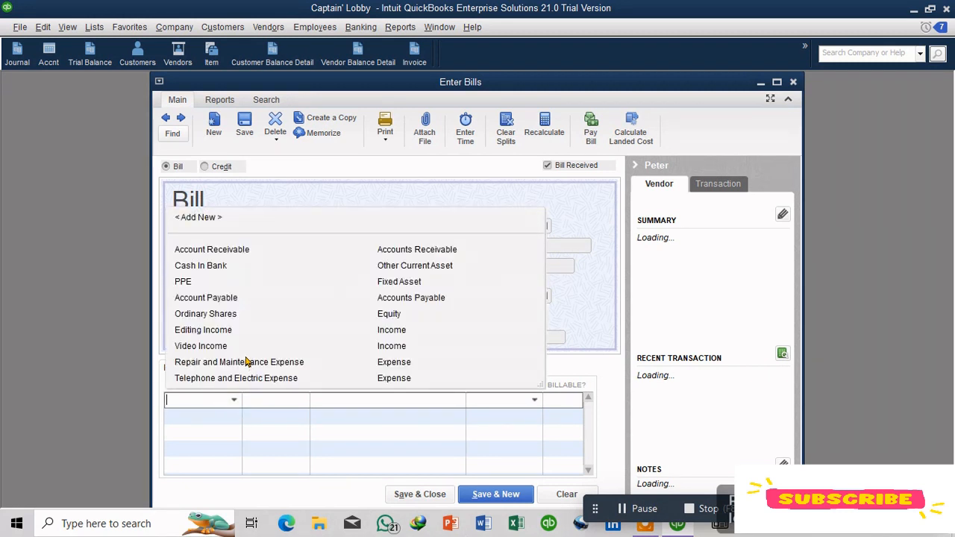
left_click(287, 365)
left_click(288, 403)
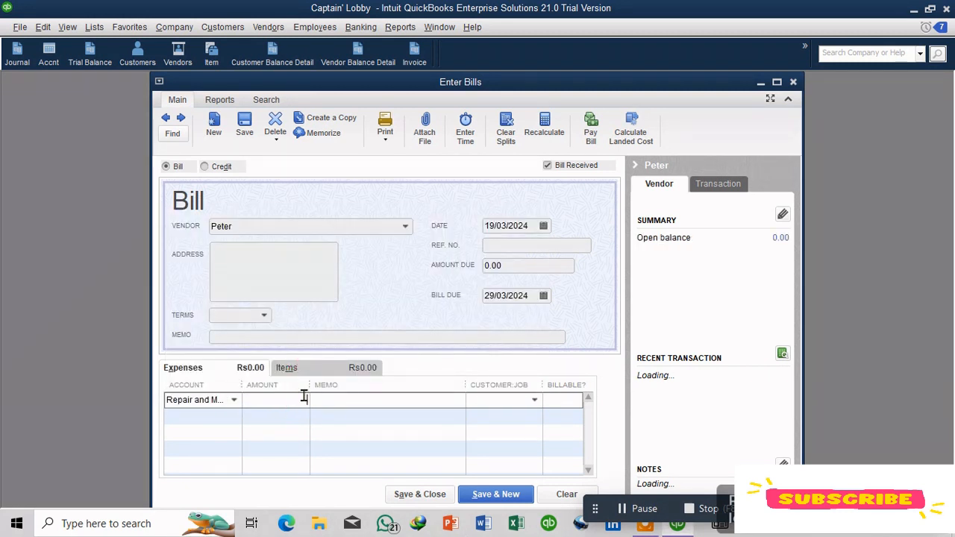
type("20000")
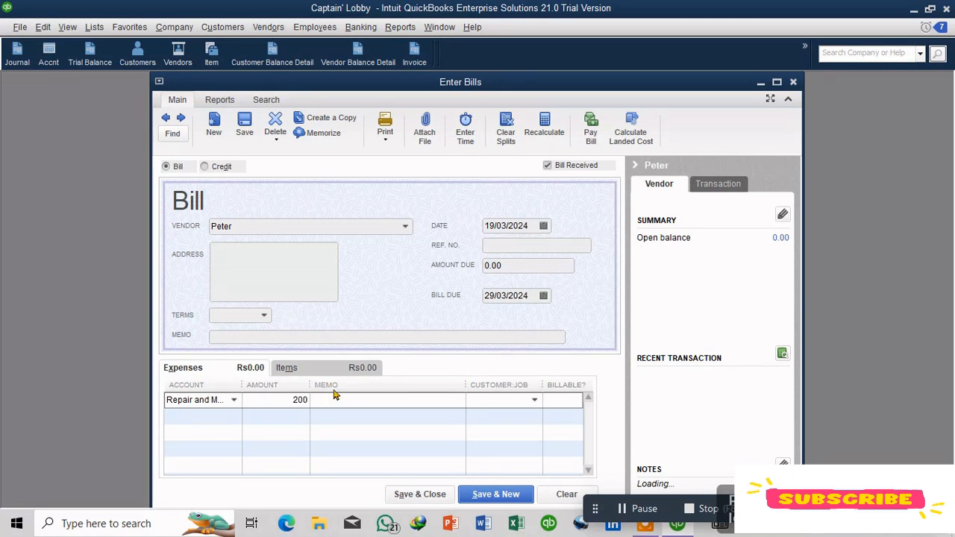
left_click(515, 498)
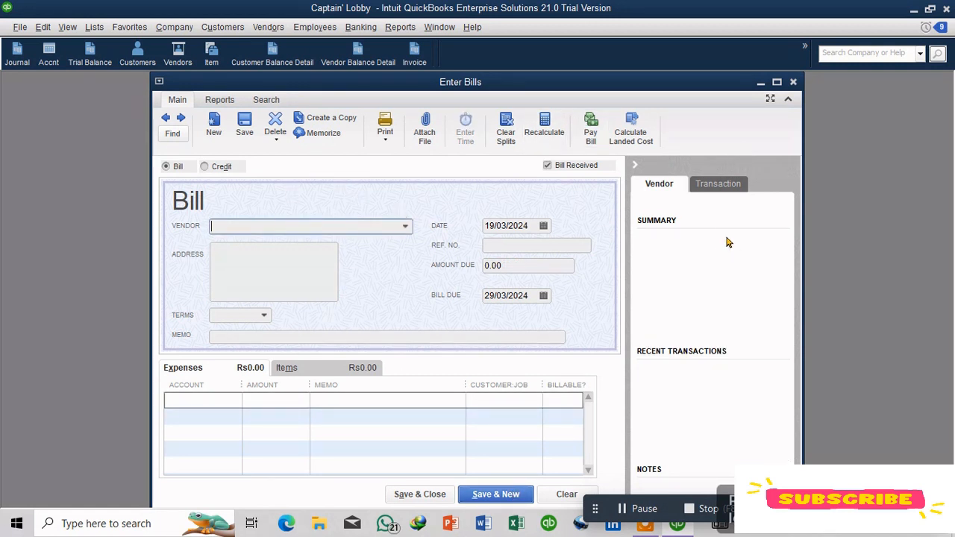
left_click(794, 83)
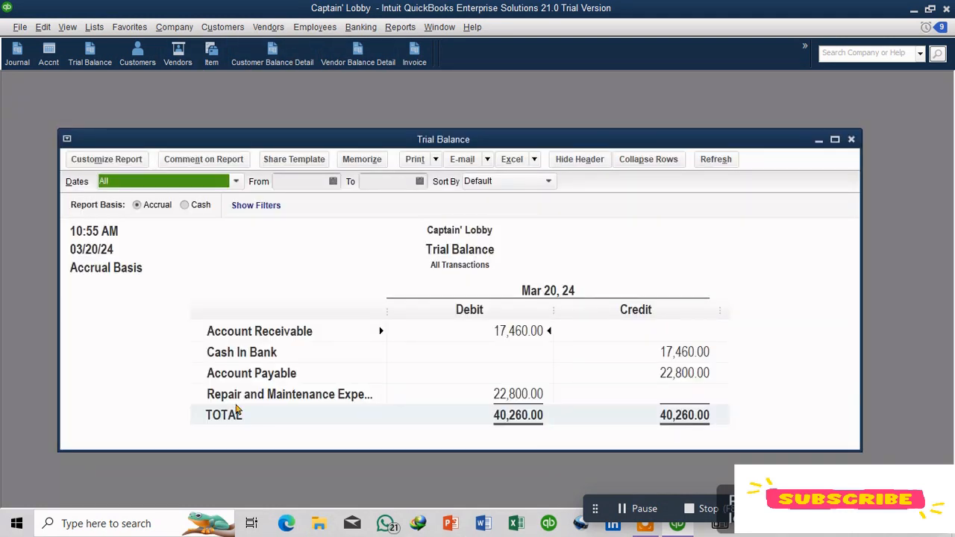
Step: Close the trial balance report
left_click(227, 379)
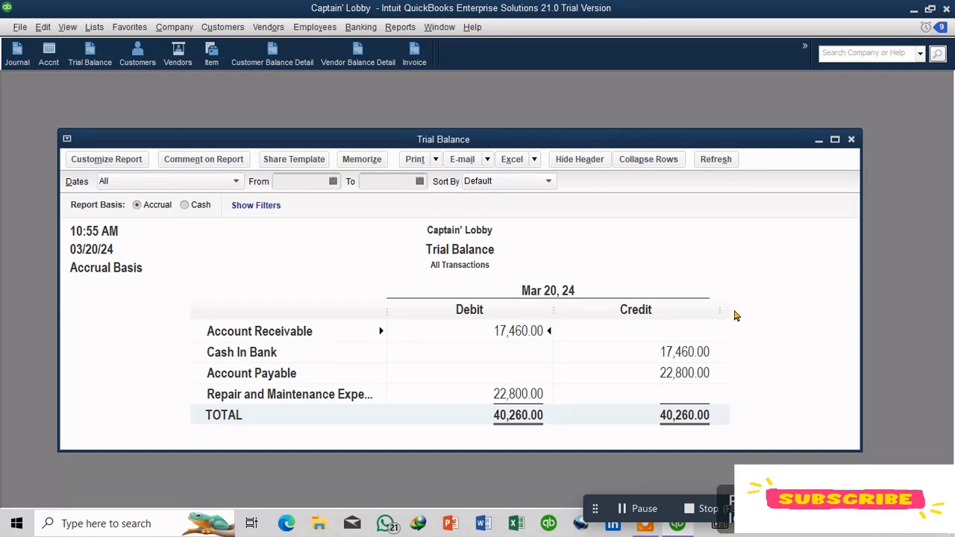
key("Escape")
left_click(268, 27)
left_click(291, 94)
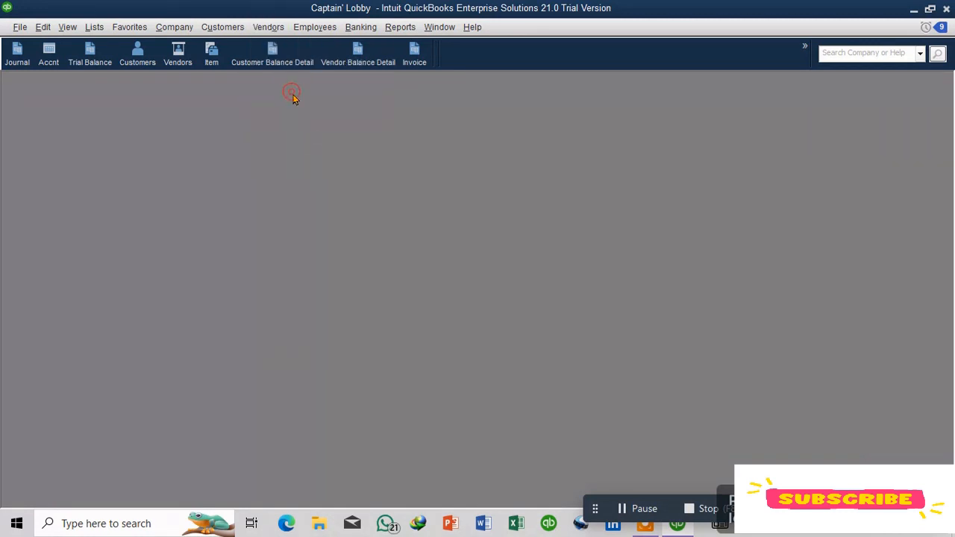
left_click(504, 193)
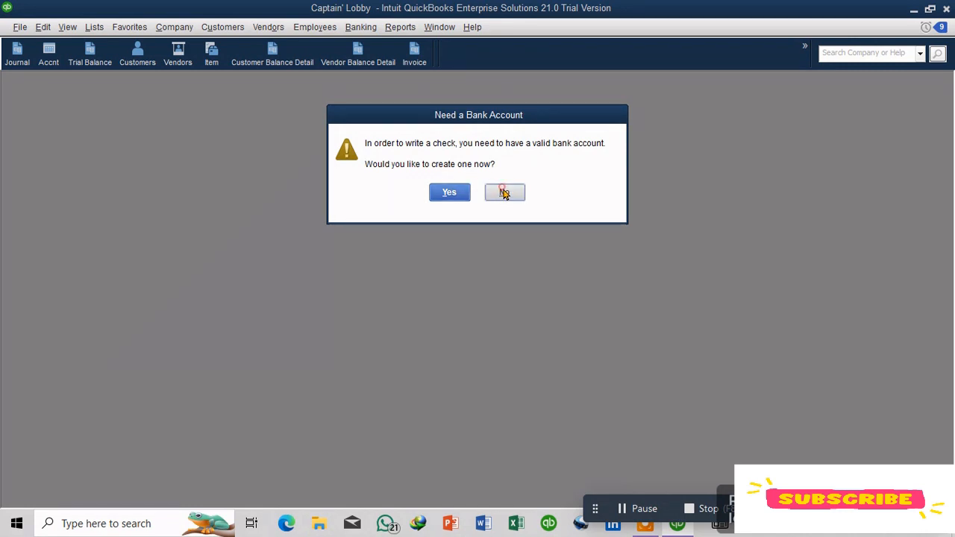
Step: Open the Enter Bills window, add it to the icon bar as Bill, and close the window
left_click(268, 27)
left_click(310, 79)
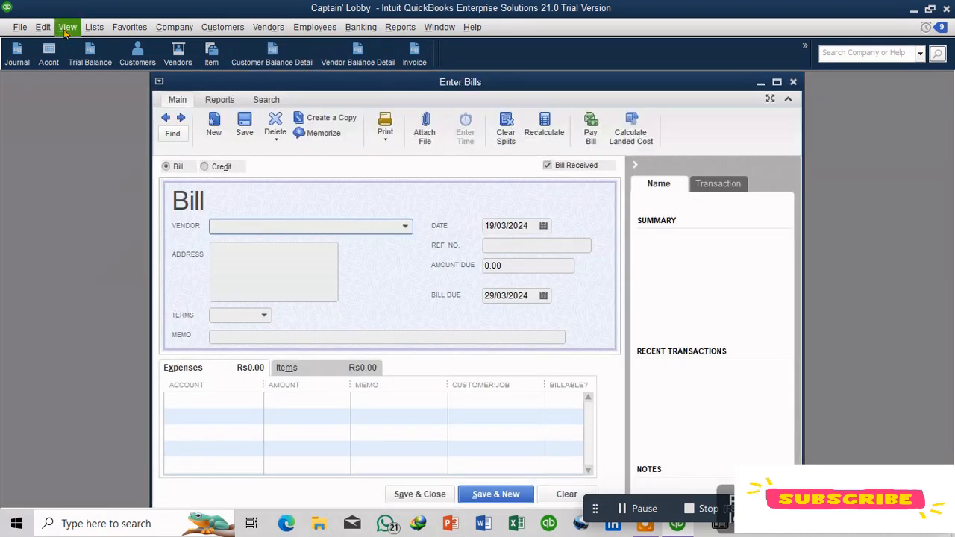
left_click(66, 30)
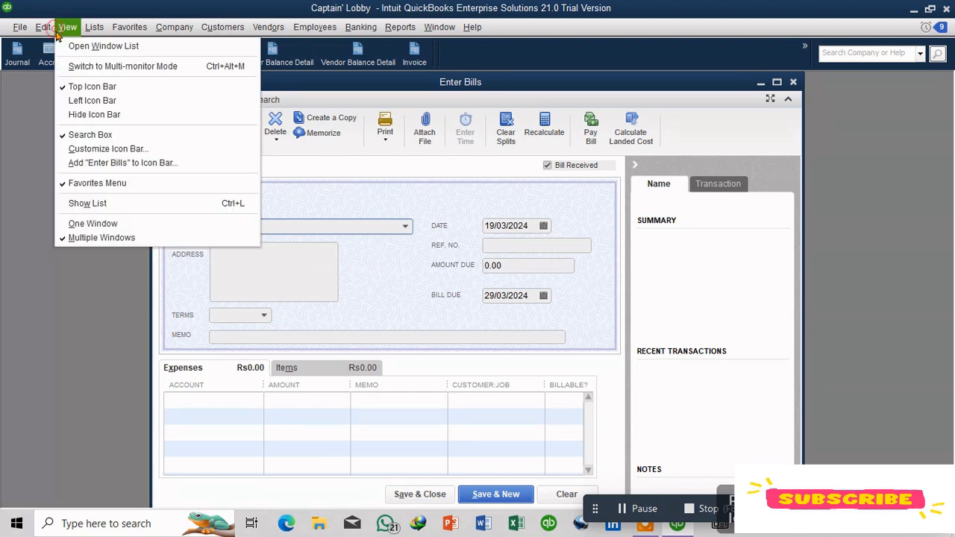
left_click(156, 163)
left_click(257, 33)
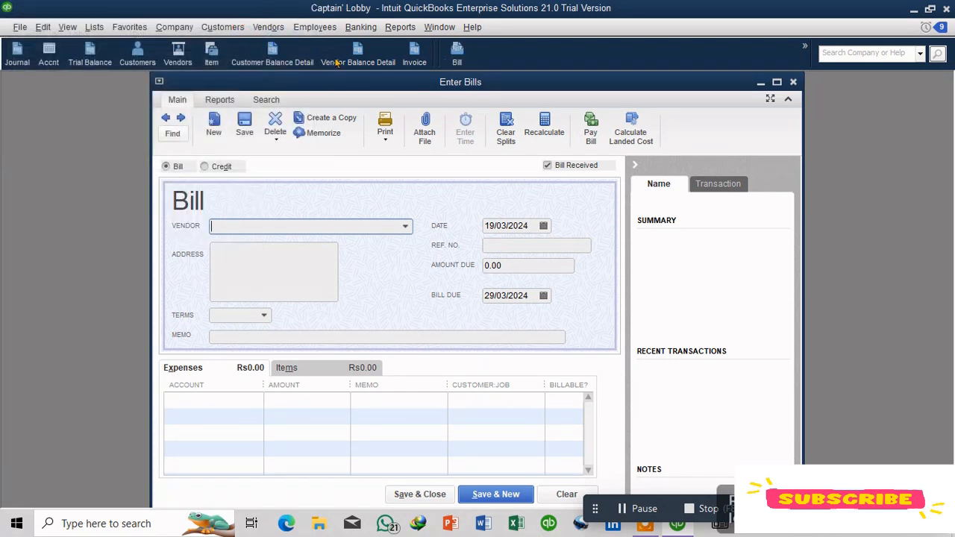
key("Escape")
Step: Open the Customer Balance Detail report to review customer balances, then close it
left_click(367, 64)
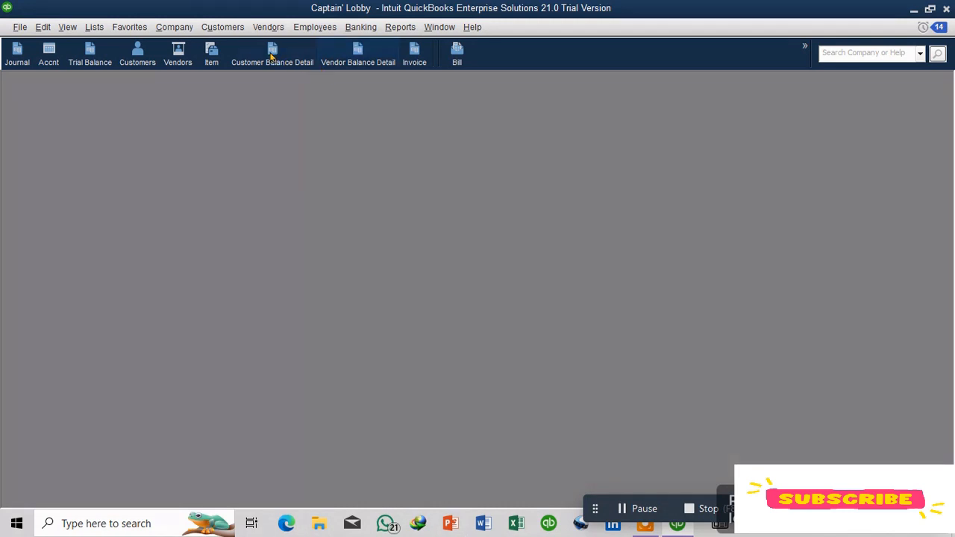
left_click(272, 54)
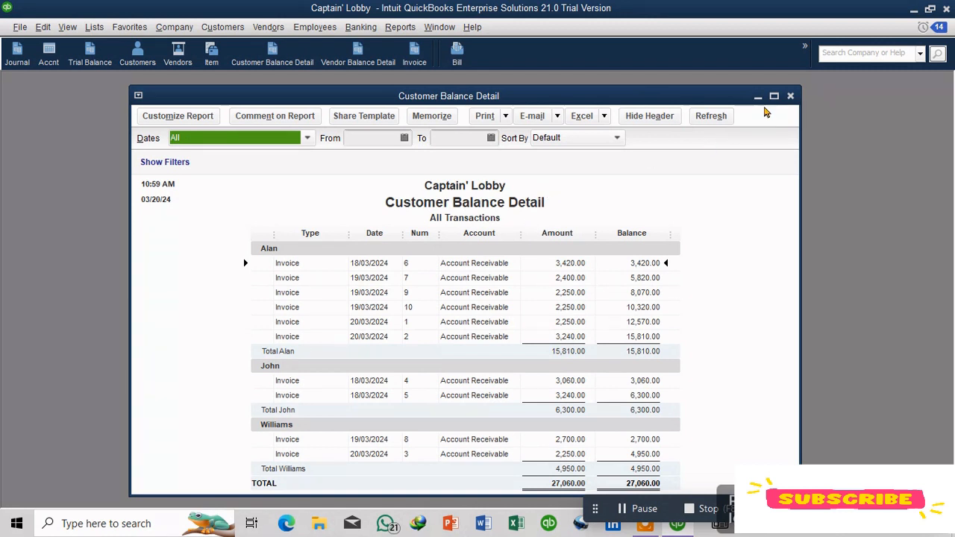
left_click(790, 95)
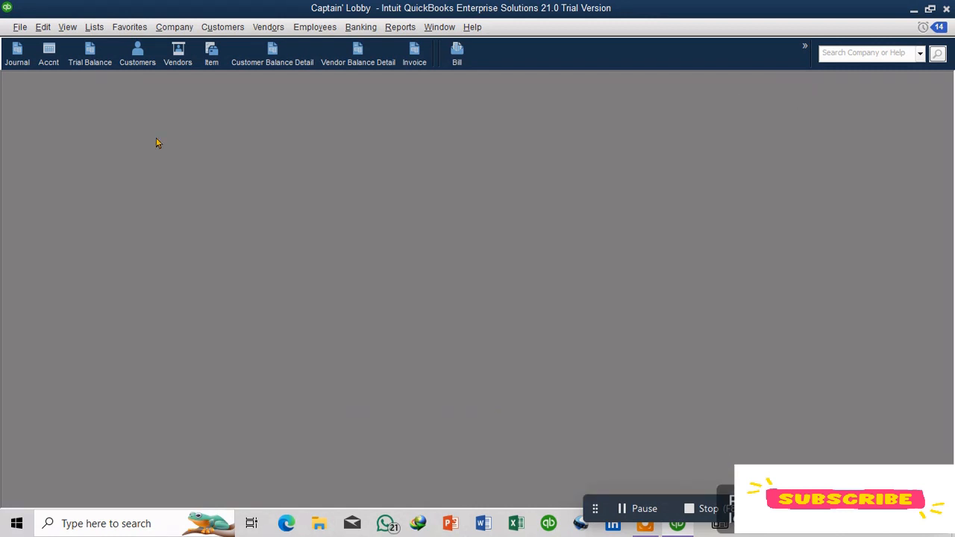
Step: Open the Enter Sales Receipts window and add it to the icon bar as Sales Receipt
left_click(224, 28)
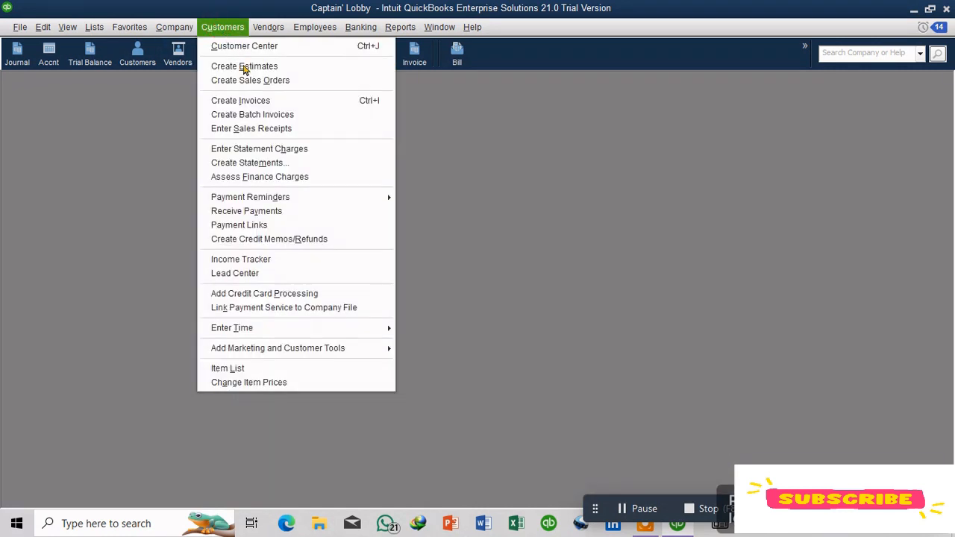
left_click(297, 129)
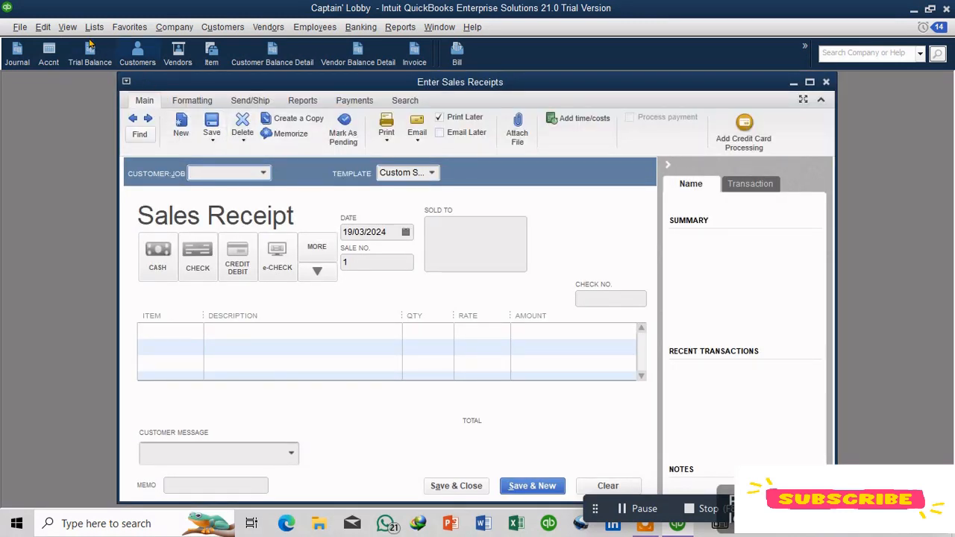
left_click(67, 27)
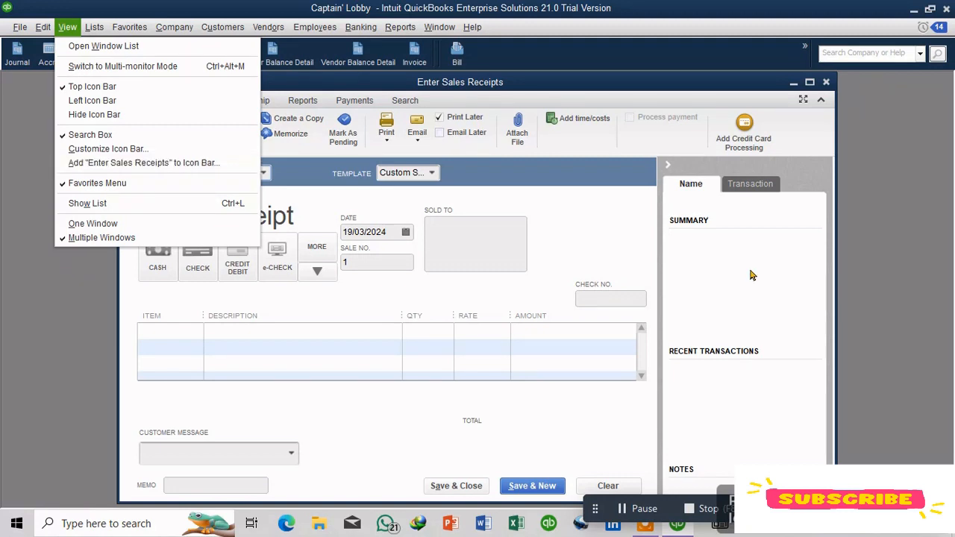
left_click(194, 162)
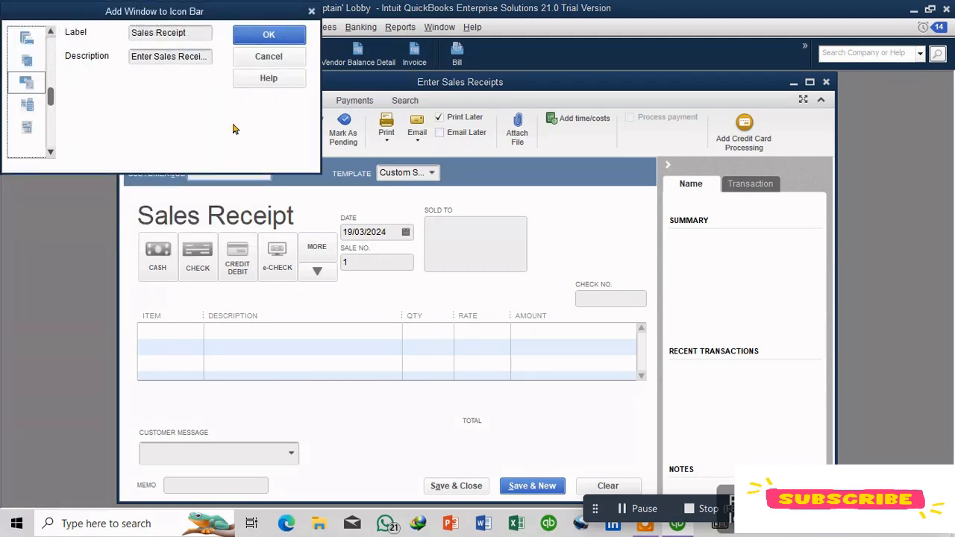
left_click(266, 34)
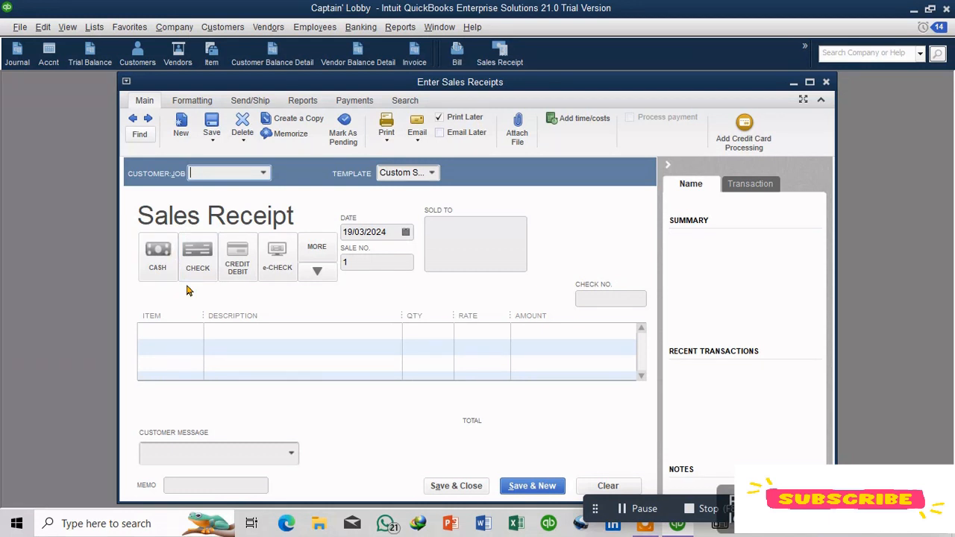
Step: Enter a sales receipt for customer Alan with item Editing Income, quantity 3, and save it, starting a new one
left_click(263, 174)
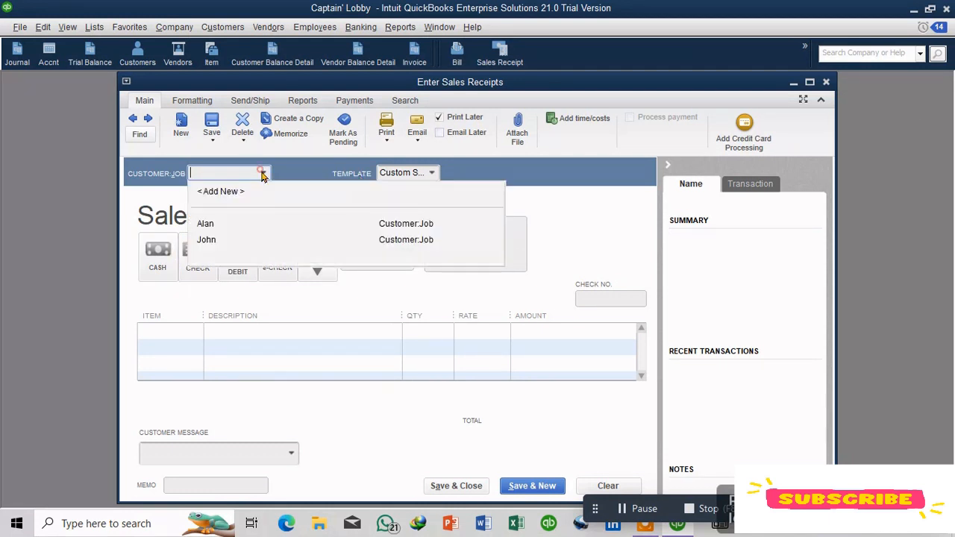
left_click(224, 223)
left_click(178, 331)
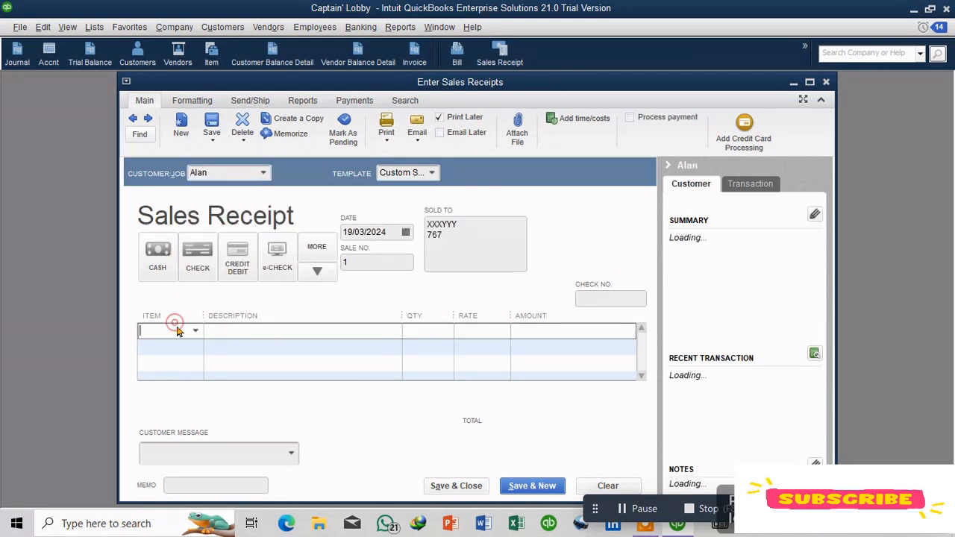
left_click(195, 333)
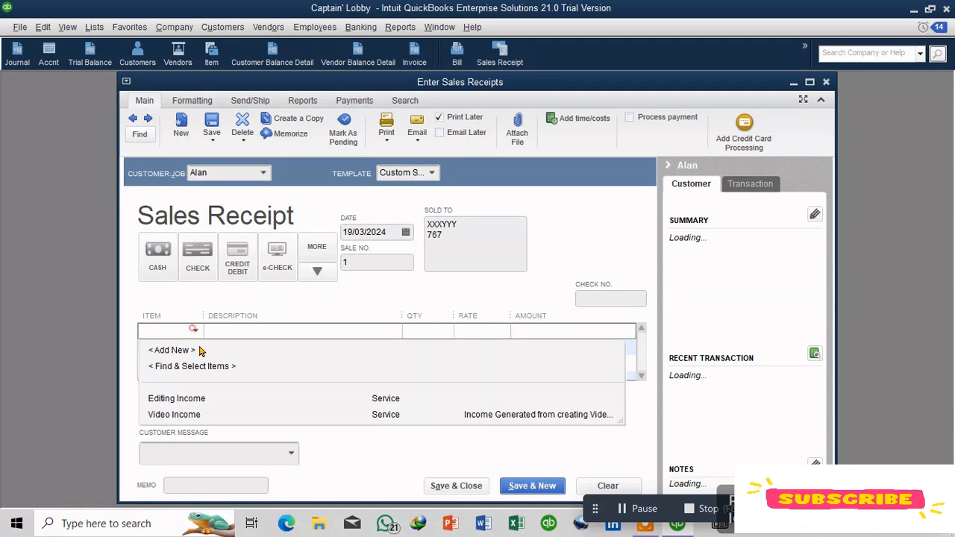
left_click(179, 398)
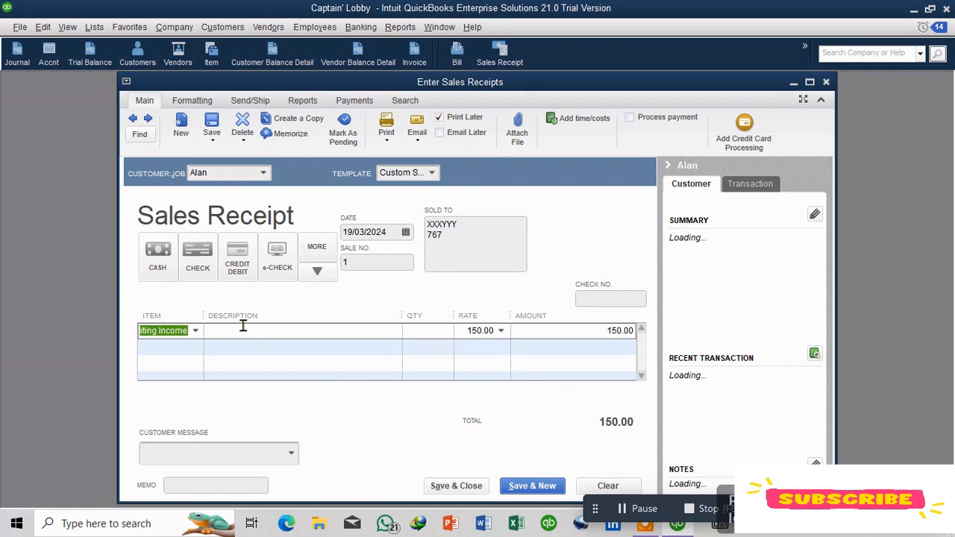
left_click(243, 327)
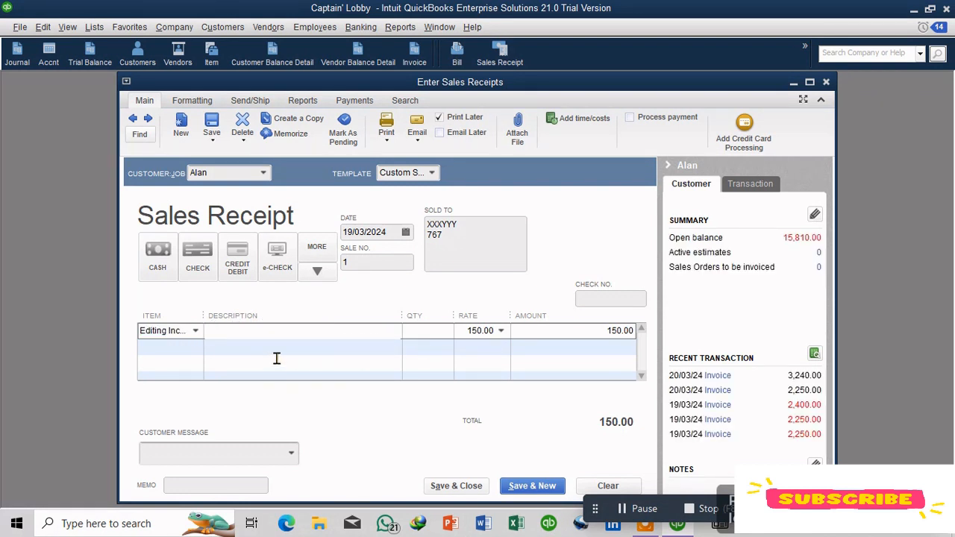
left_click(430, 332)
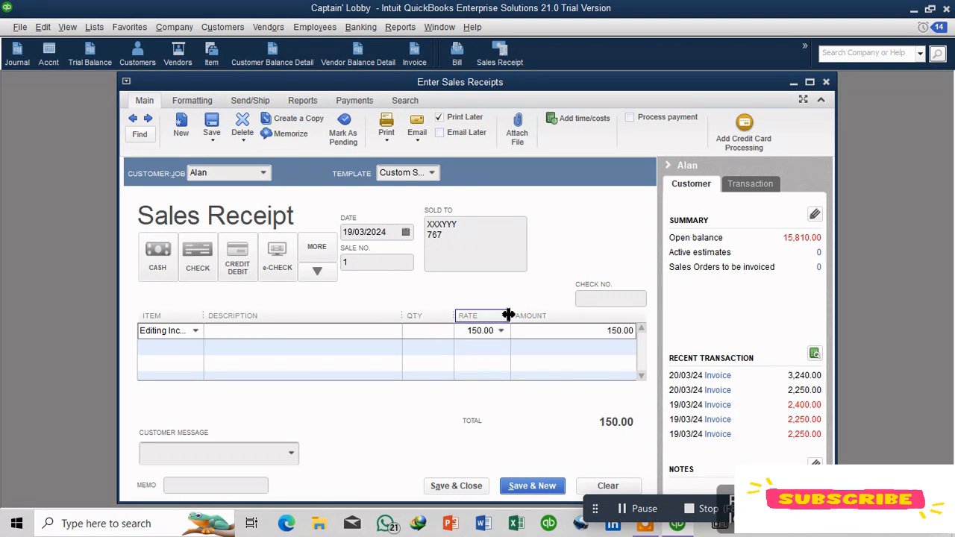
type("3")
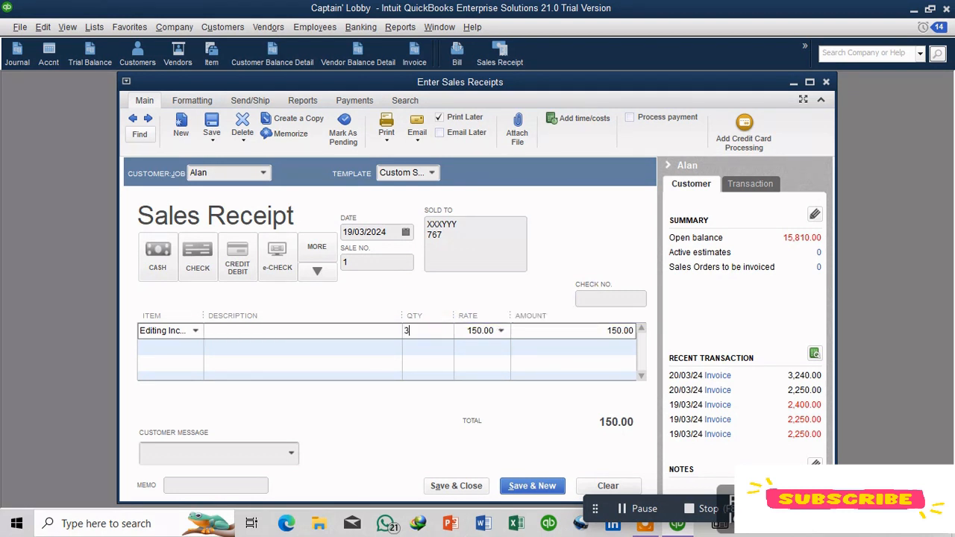
left_click(524, 484)
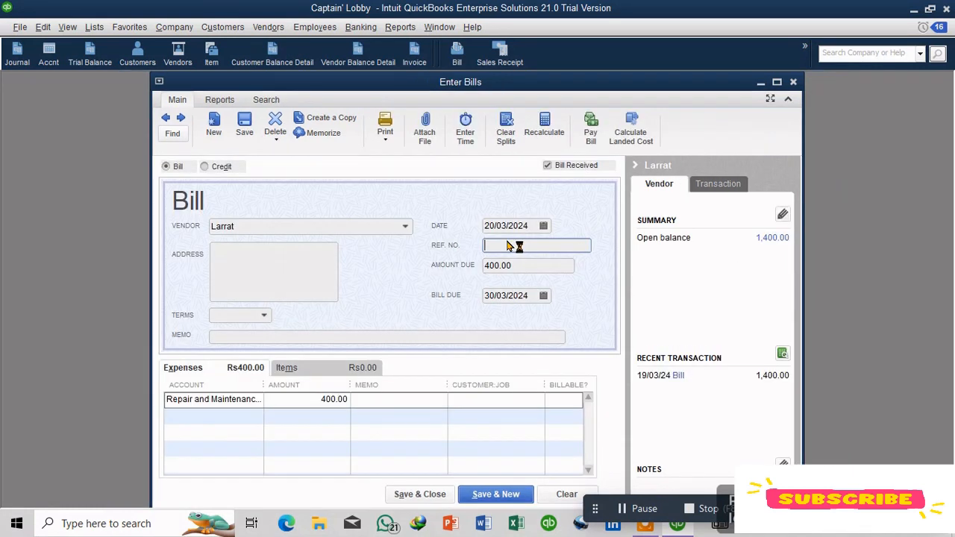
Step: Set the reference number of the Larrat bill to 8787
type("8787")
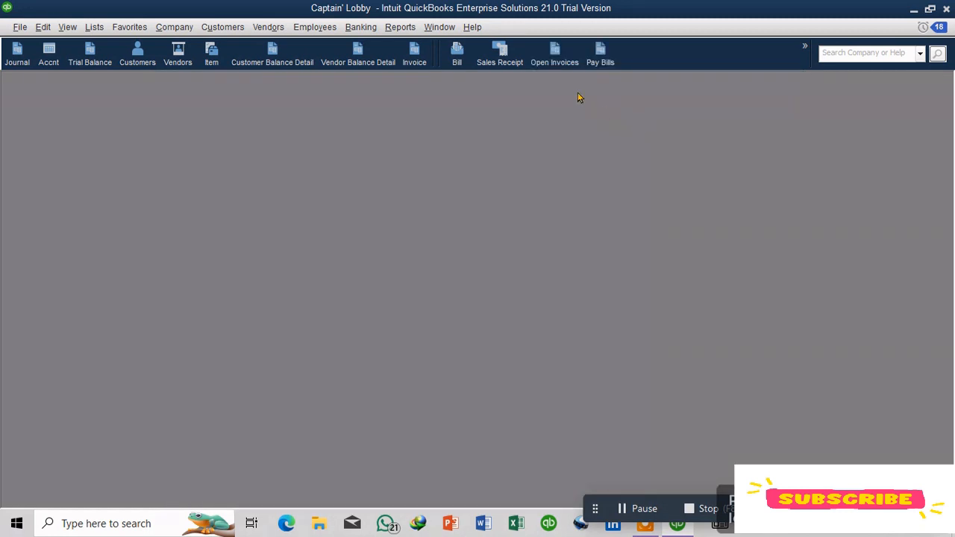
Step: Pay 5000 toward Peter's 20,000.00 bill, filtering Pay Bills by vendor Peter, and finish the payment
left_click(601, 57)
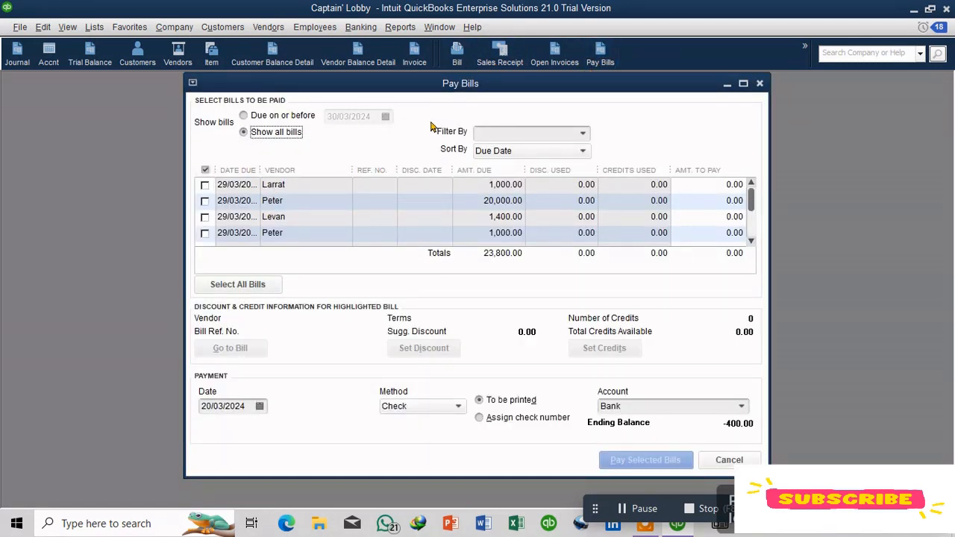
left_click(582, 133)
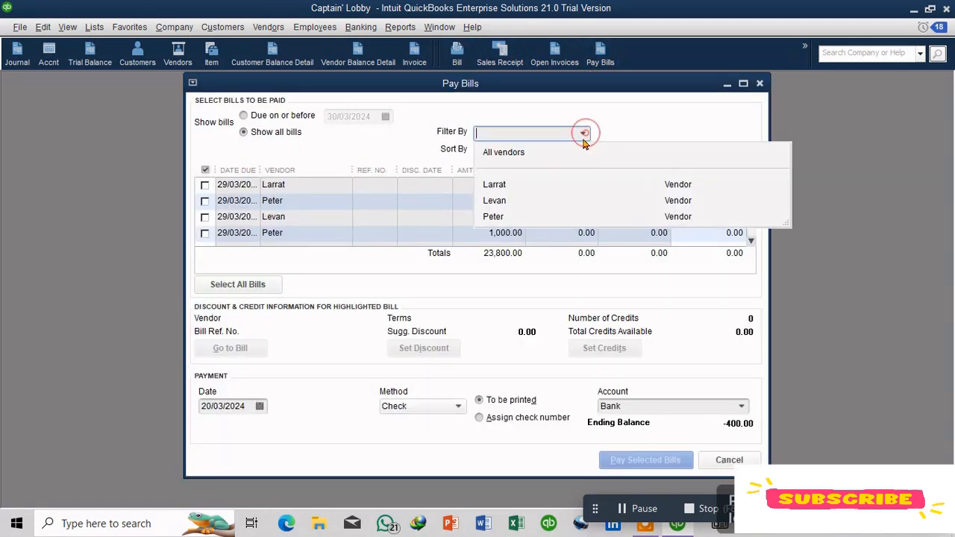
left_click(516, 218)
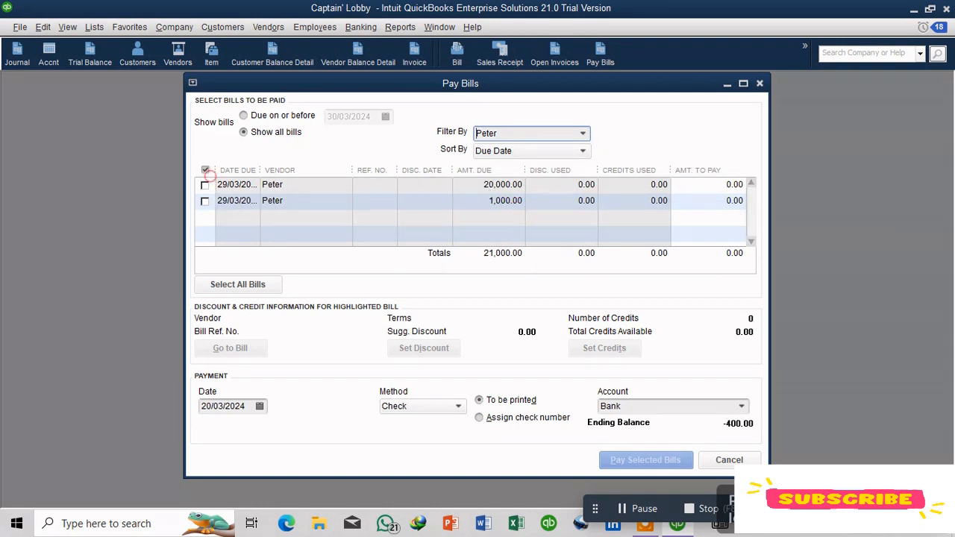
left_click(204, 185)
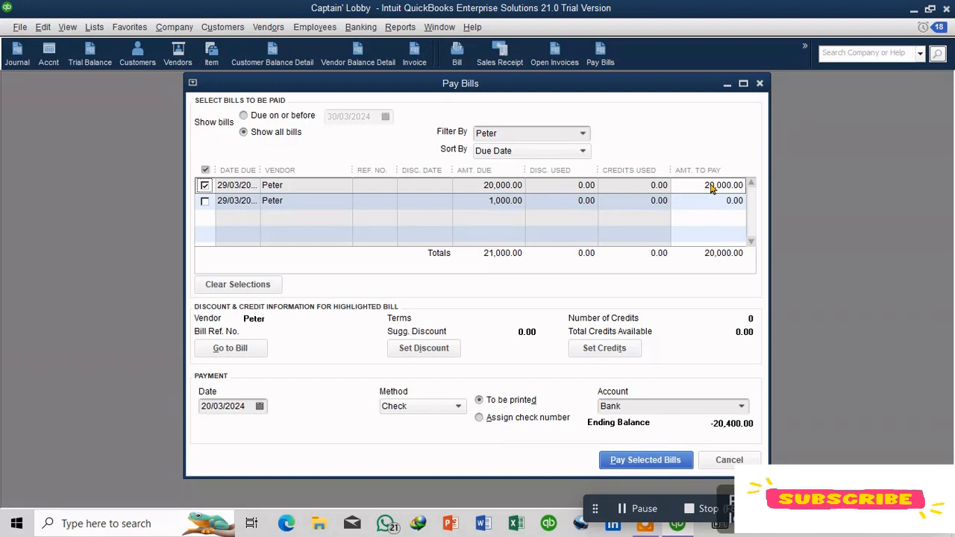
left_click(711, 185)
double_click(710, 184)
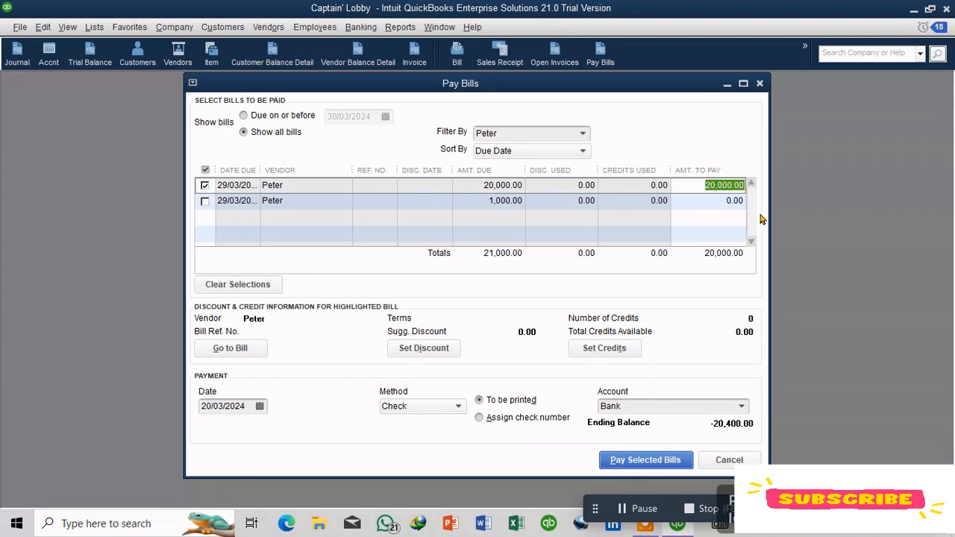
key("BackSpace")
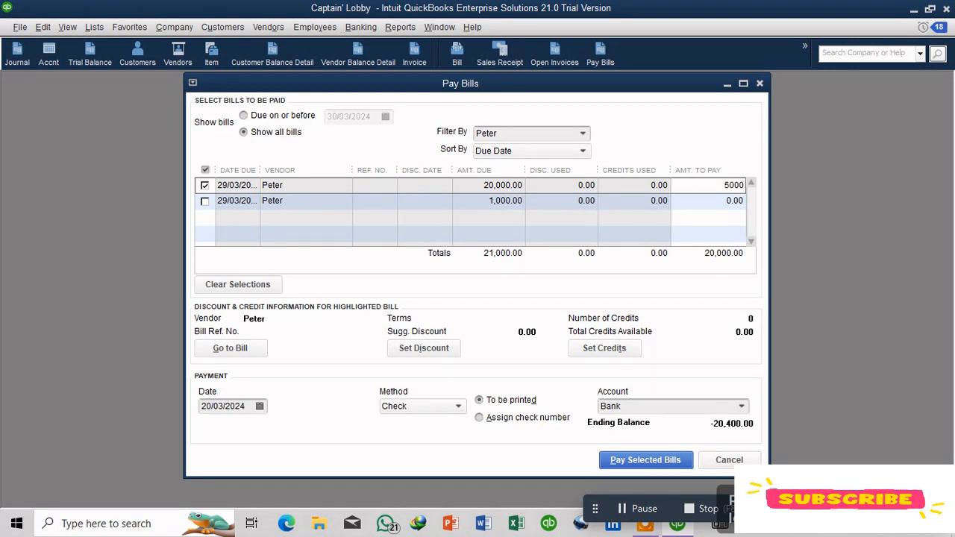
left_click(650, 460)
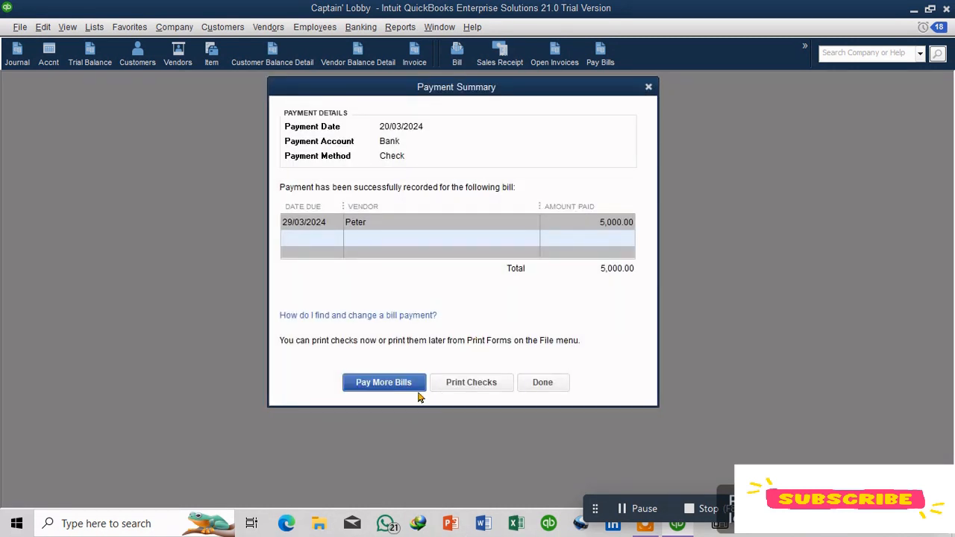
left_click(556, 389)
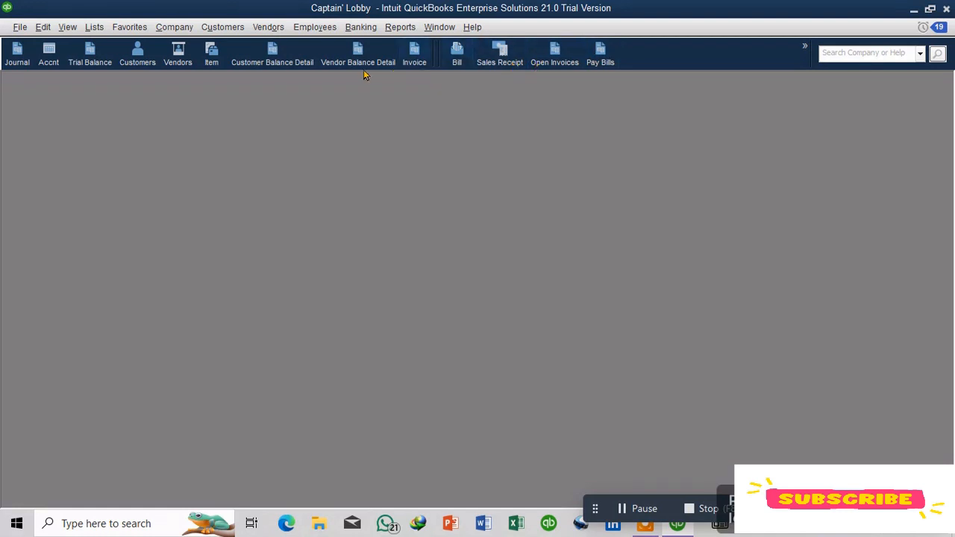
Step: Open the Vendor Balance Detail report and review it at full size
left_click(330, 67)
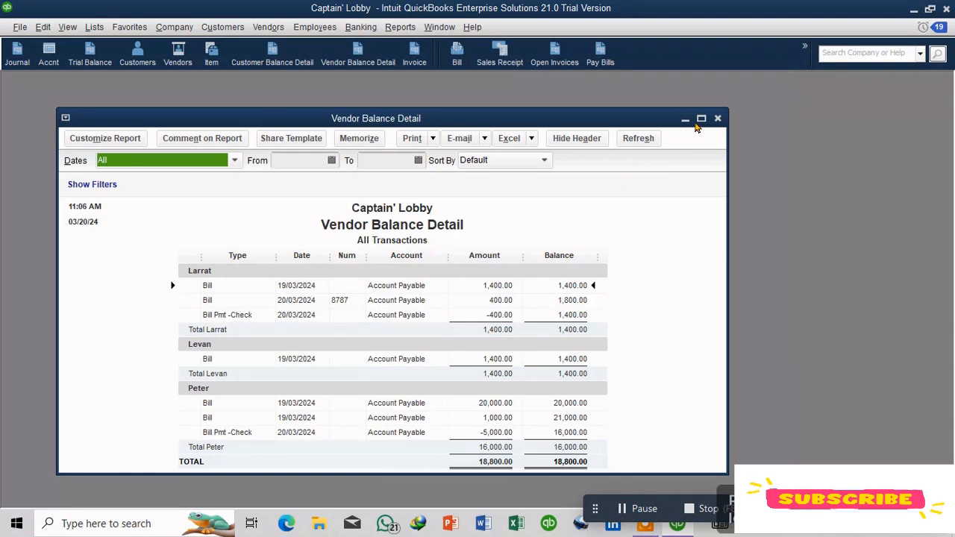
left_click(702, 118)
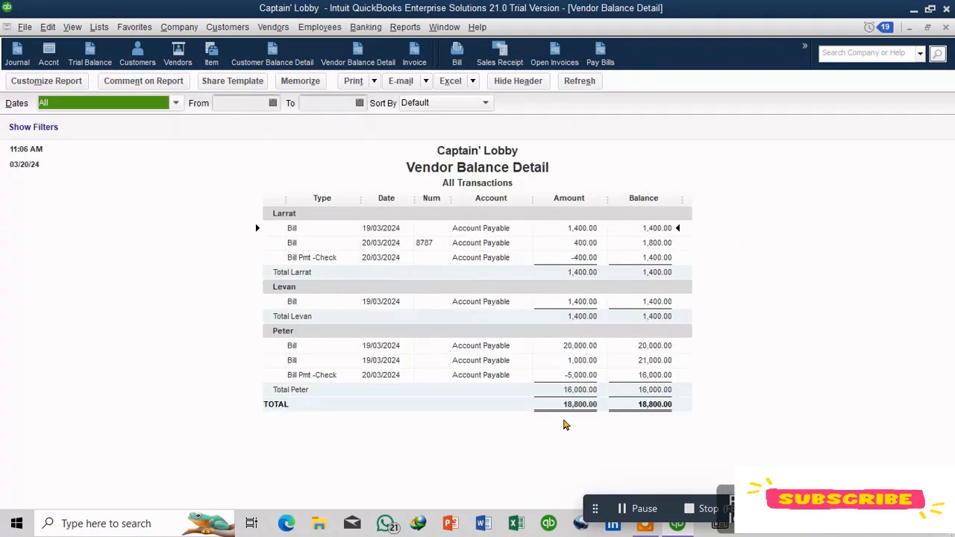
left_click(928, 28)
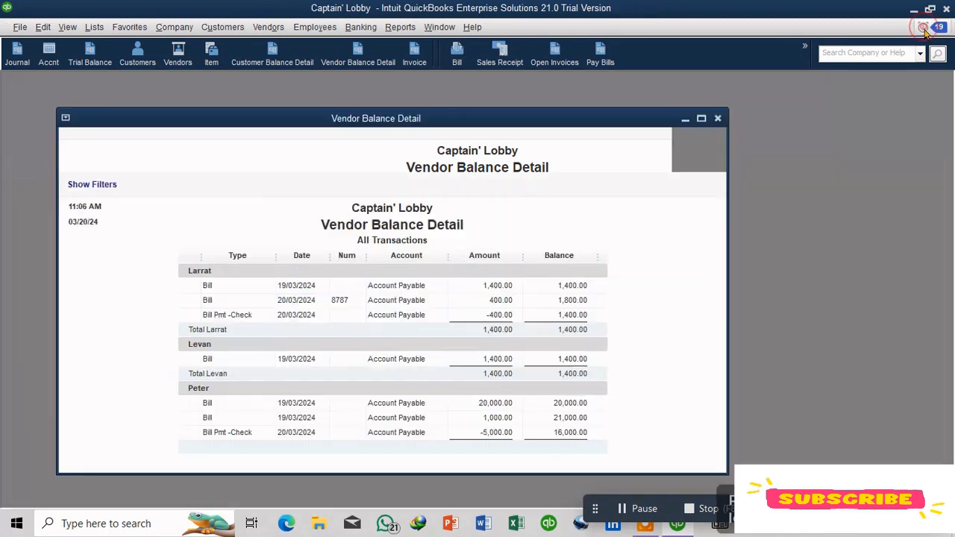
Step: Close the vendor report and open the Trial Balance report to review its debit and credit totals
left_click(717, 119)
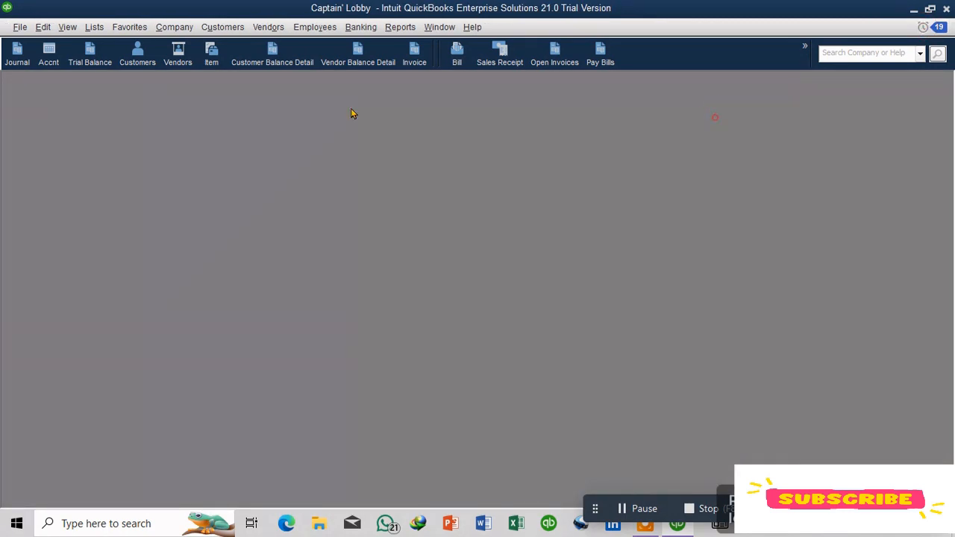
left_click(93, 66)
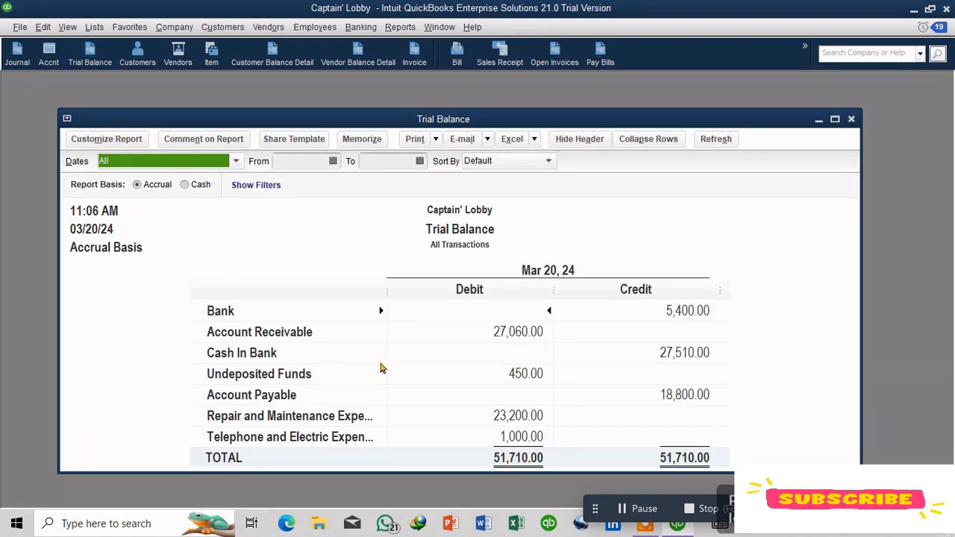
left_click_drag(703, 126, 691, 97)
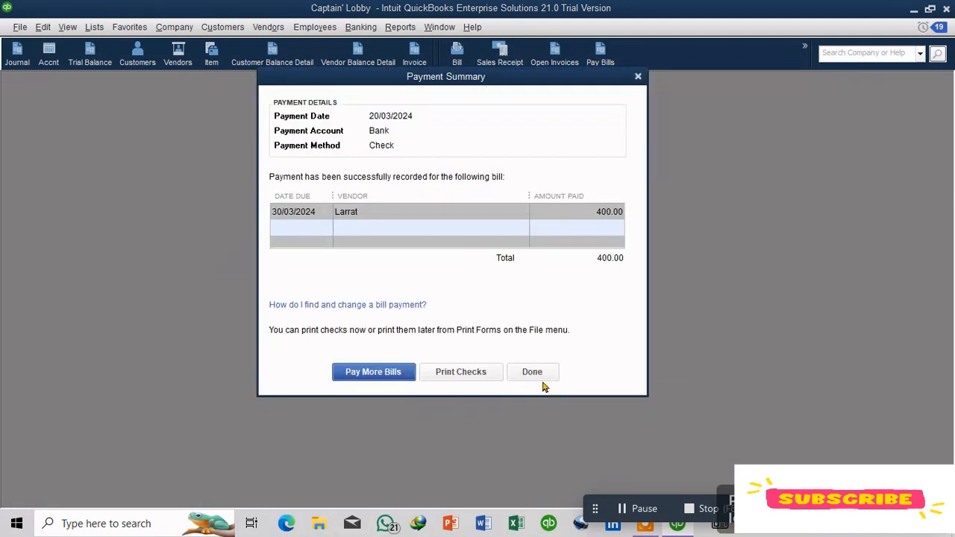
left_click(543, 382)
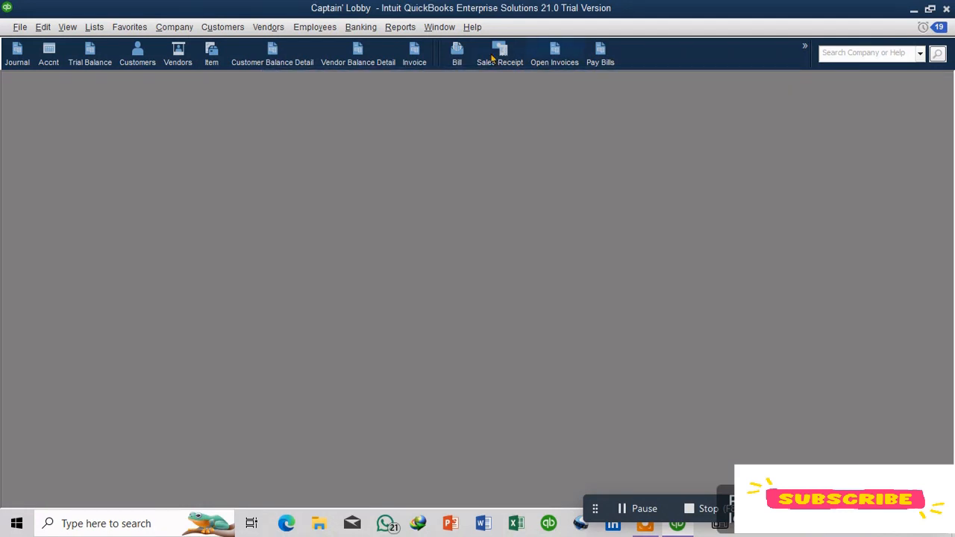
Step: Reopen the Vendor Balance Detail and Trial Balance reports to review the updated balances, closing each
left_click(346, 60)
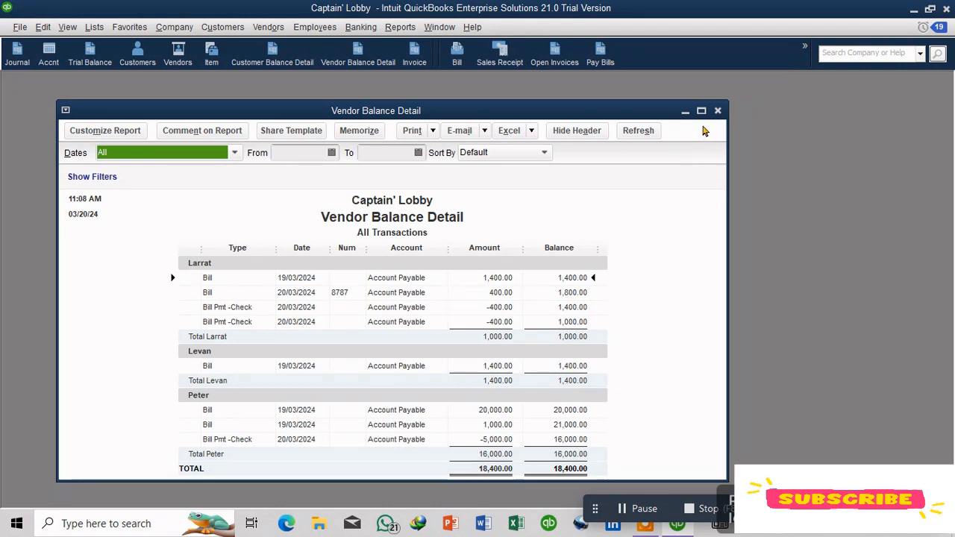
left_click(717, 111)
left_click(103, 63)
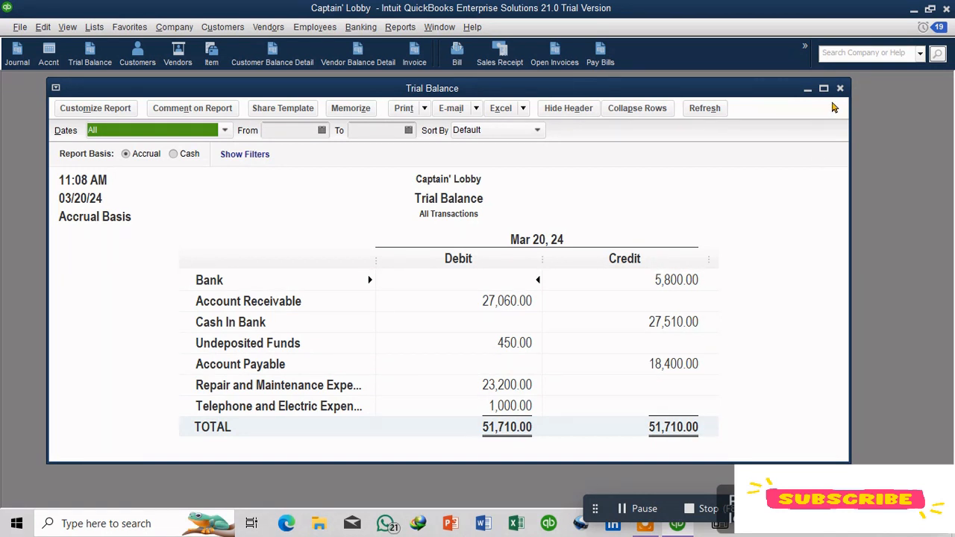
left_click(841, 89)
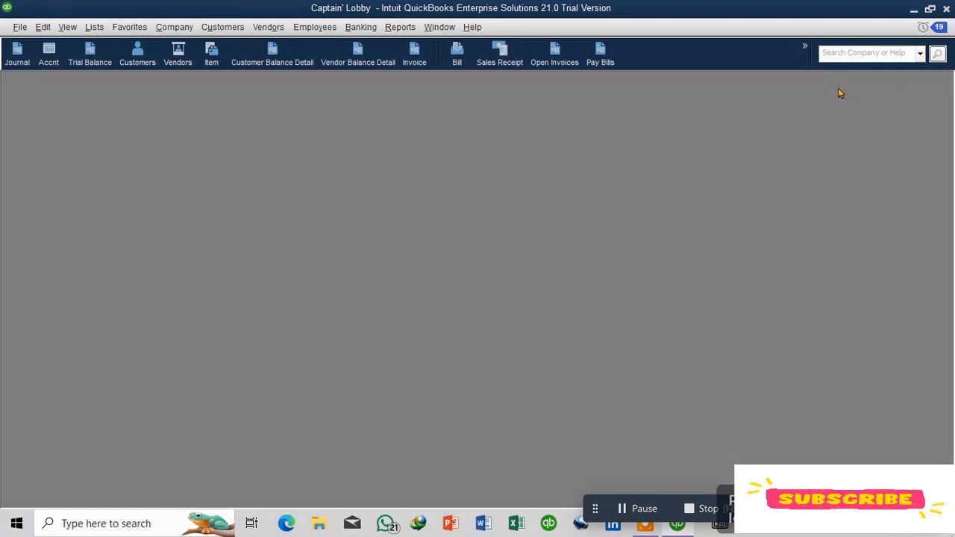
Step: Use Find to search for bills from vendor Peter dated 20/03/2024
key("ctrl+f")
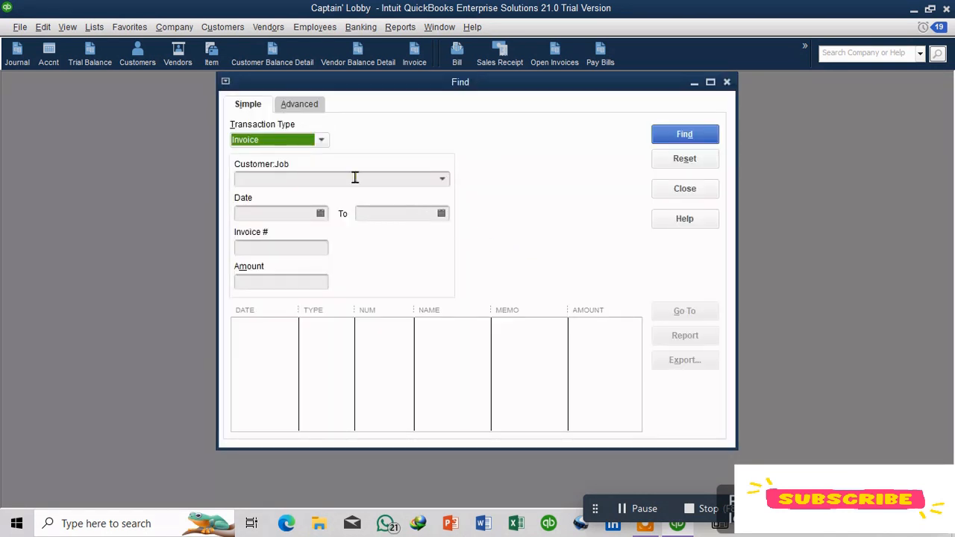
left_click(322, 140)
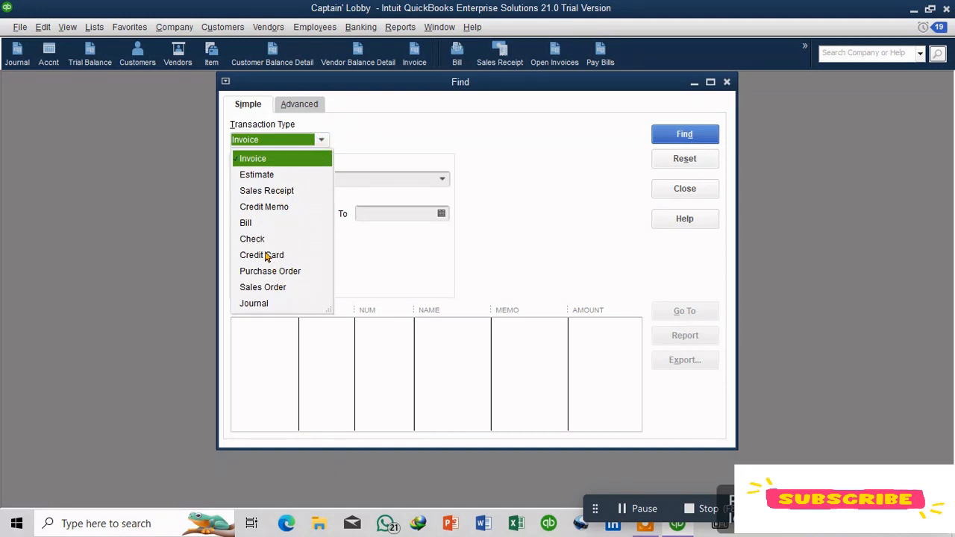
left_click(247, 223)
left_click(431, 179)
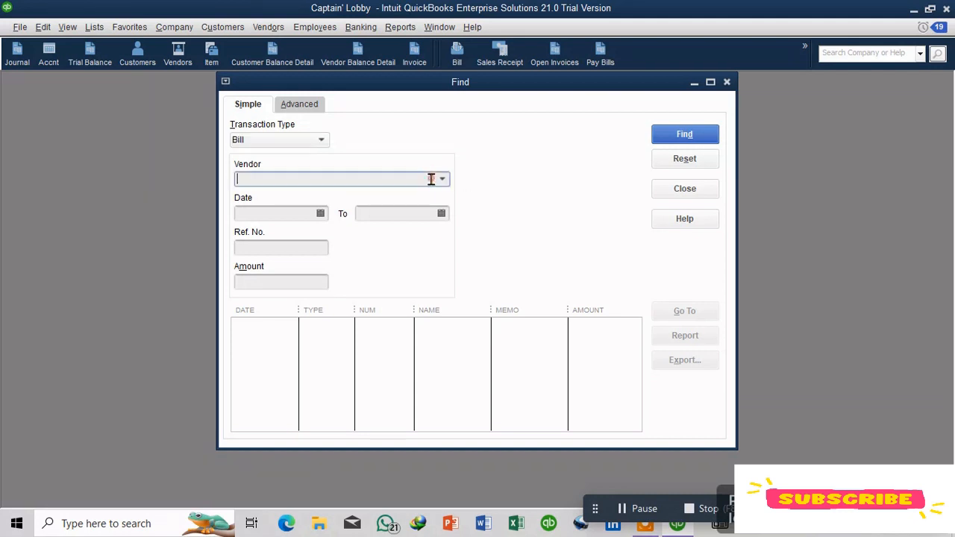
left_click(439, 179)
left_click(311, 247)
left_click(320, 214)
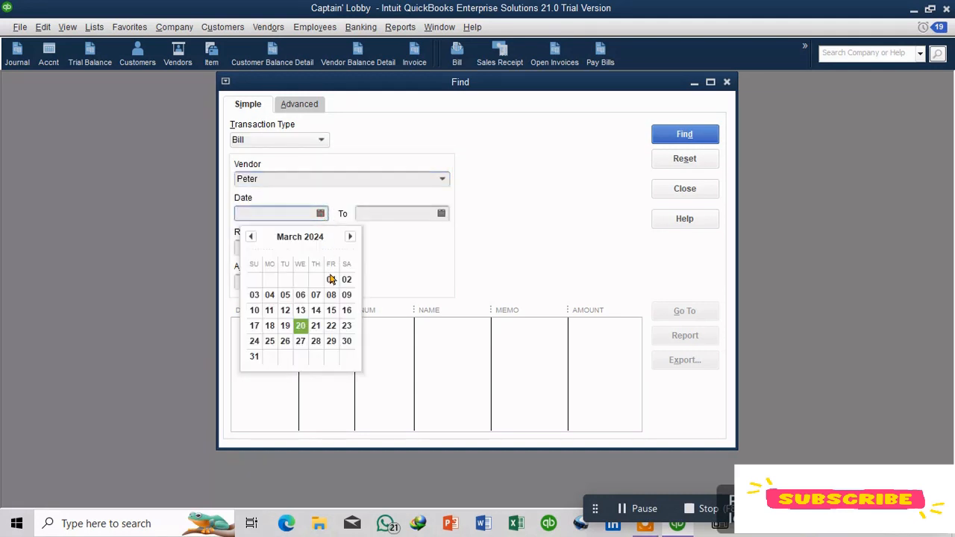
left_click(300, 325)
left_click(684, 136)
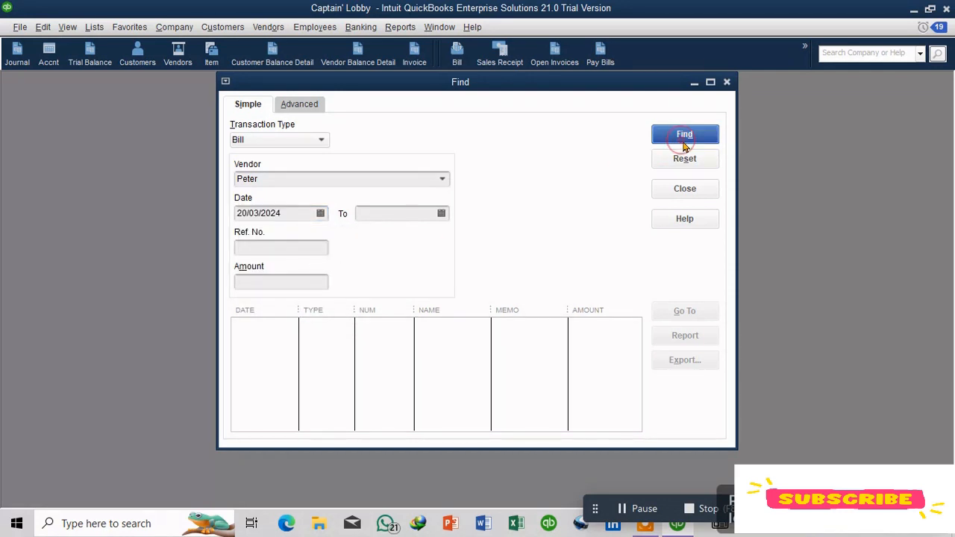
Step: Change the Find date to 19/03/2024 and search Peter's bills again
left_click(321, 214)
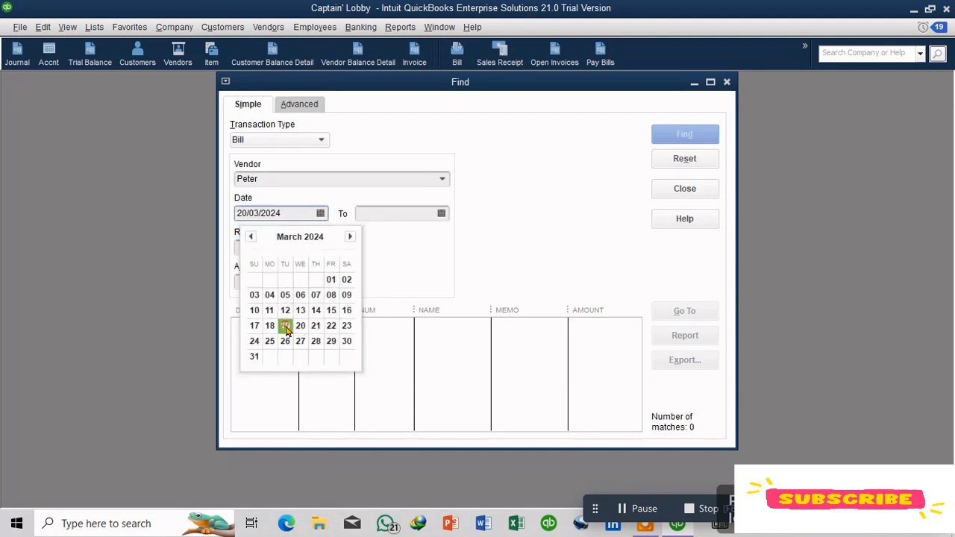
left_click(284, 326)
left_click(678, 134)
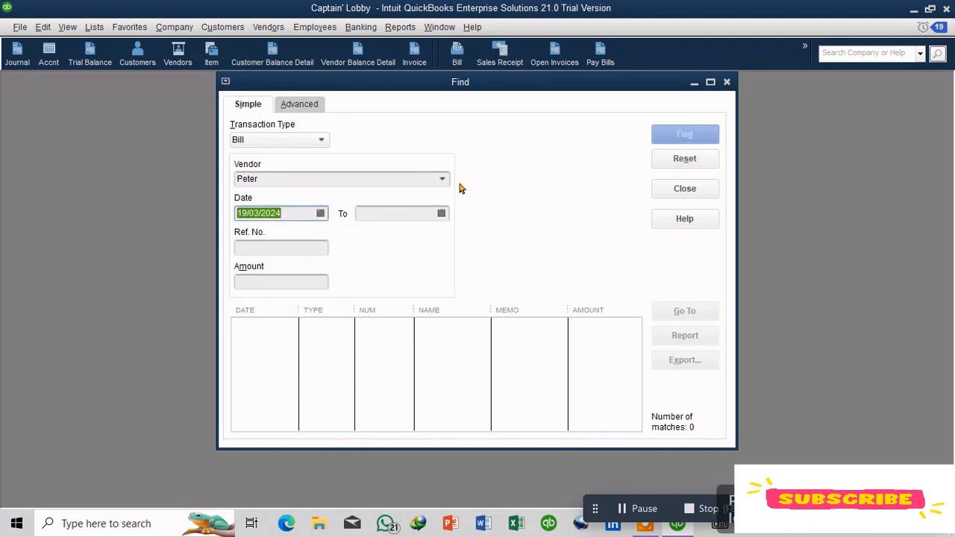
left_click(443, 179)
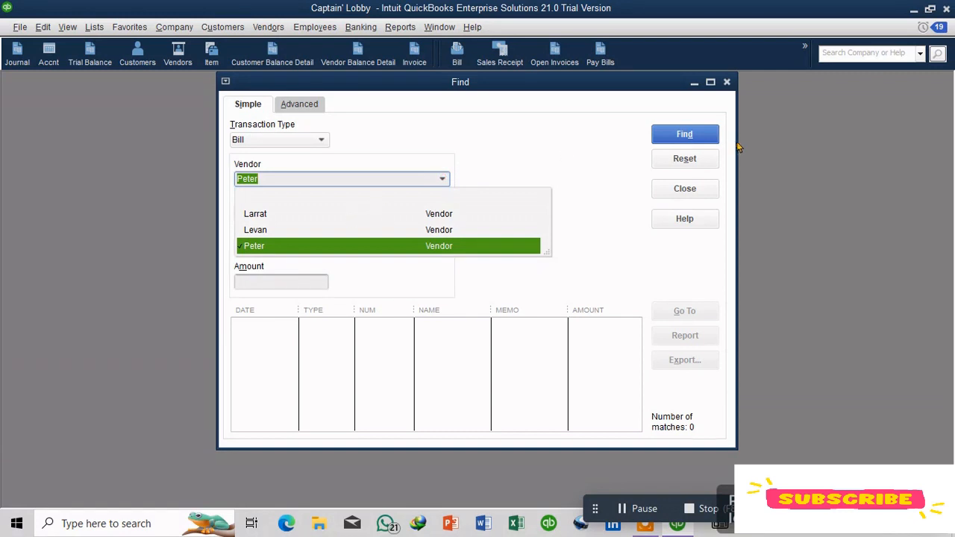
left_click(709, 138)
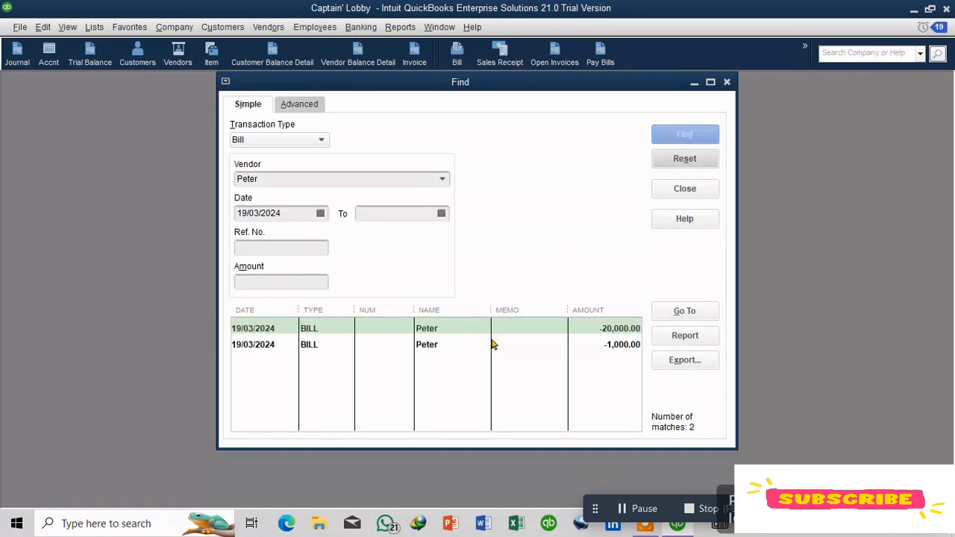
Step: Open Peter's 20,000.00 bill from the search results, inspect it, and close it
double_click(345, 336)
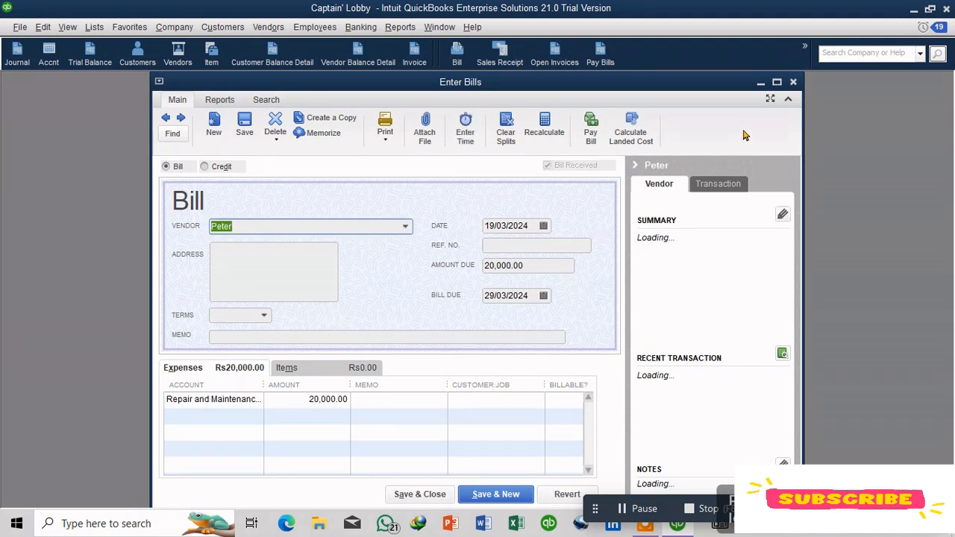
left_click(793, 82)
left_click(310, 346)
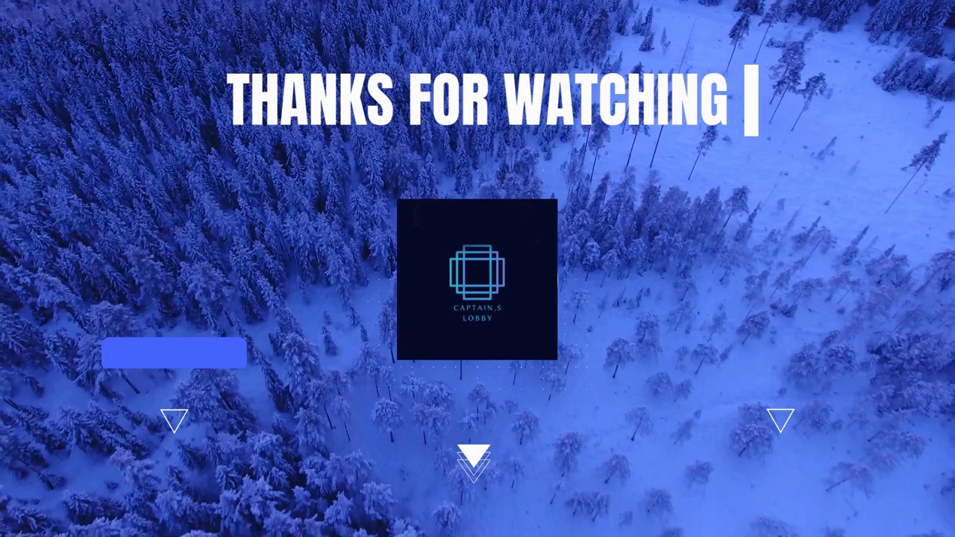